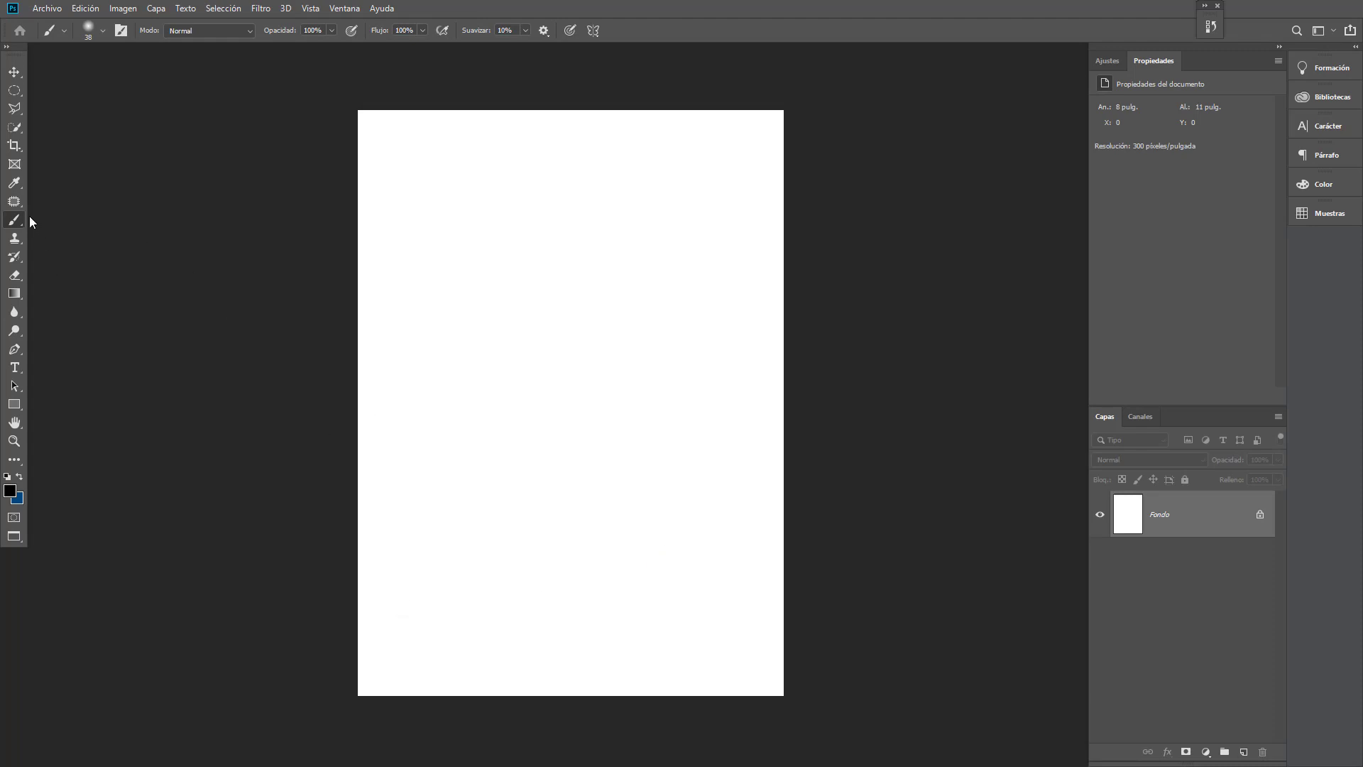
- Set up a 1310 px Circular definido brush with 100% hardness and make blue the foreground colour
mouse_move(514, 389)
mouse_down()
mouse_move(572, 389)
mouse_move(625, 415)
mouse_up()
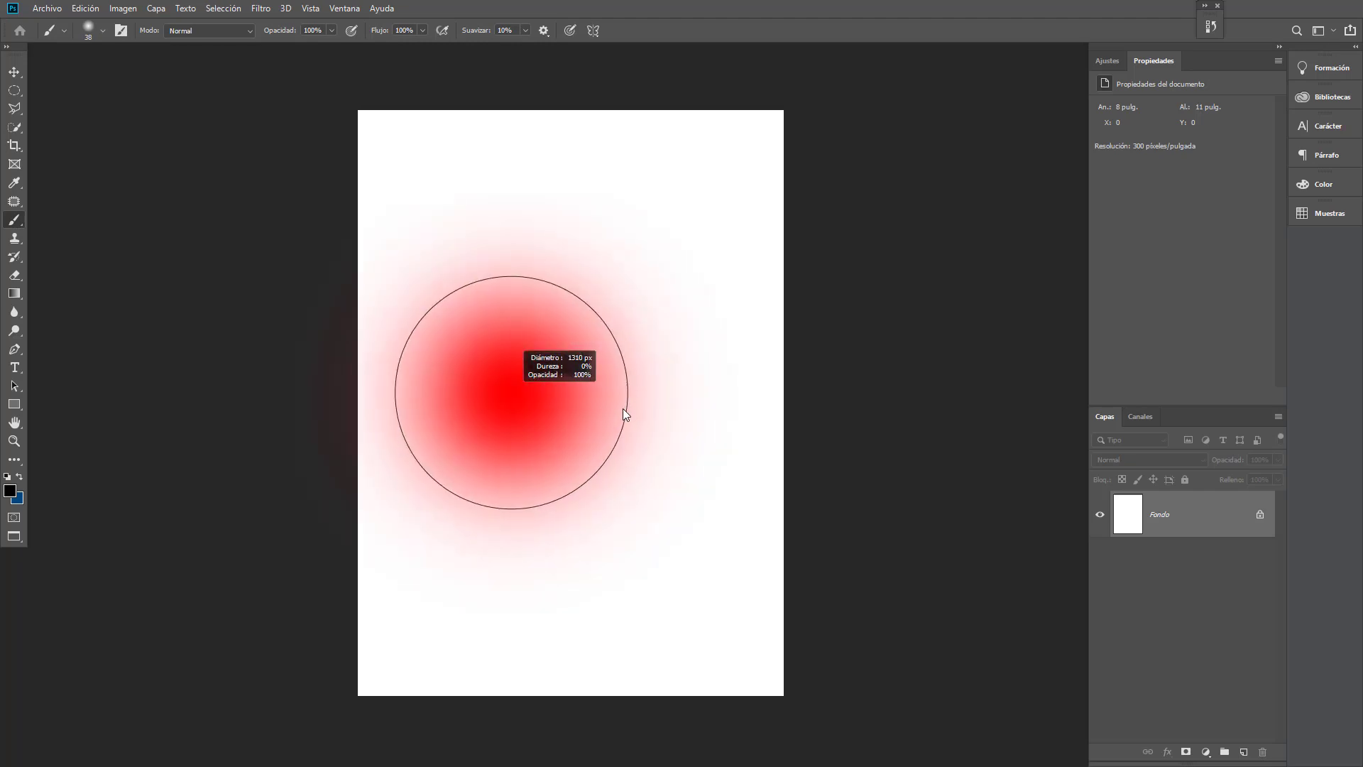
right_click(625, 415)
click(687, 578)
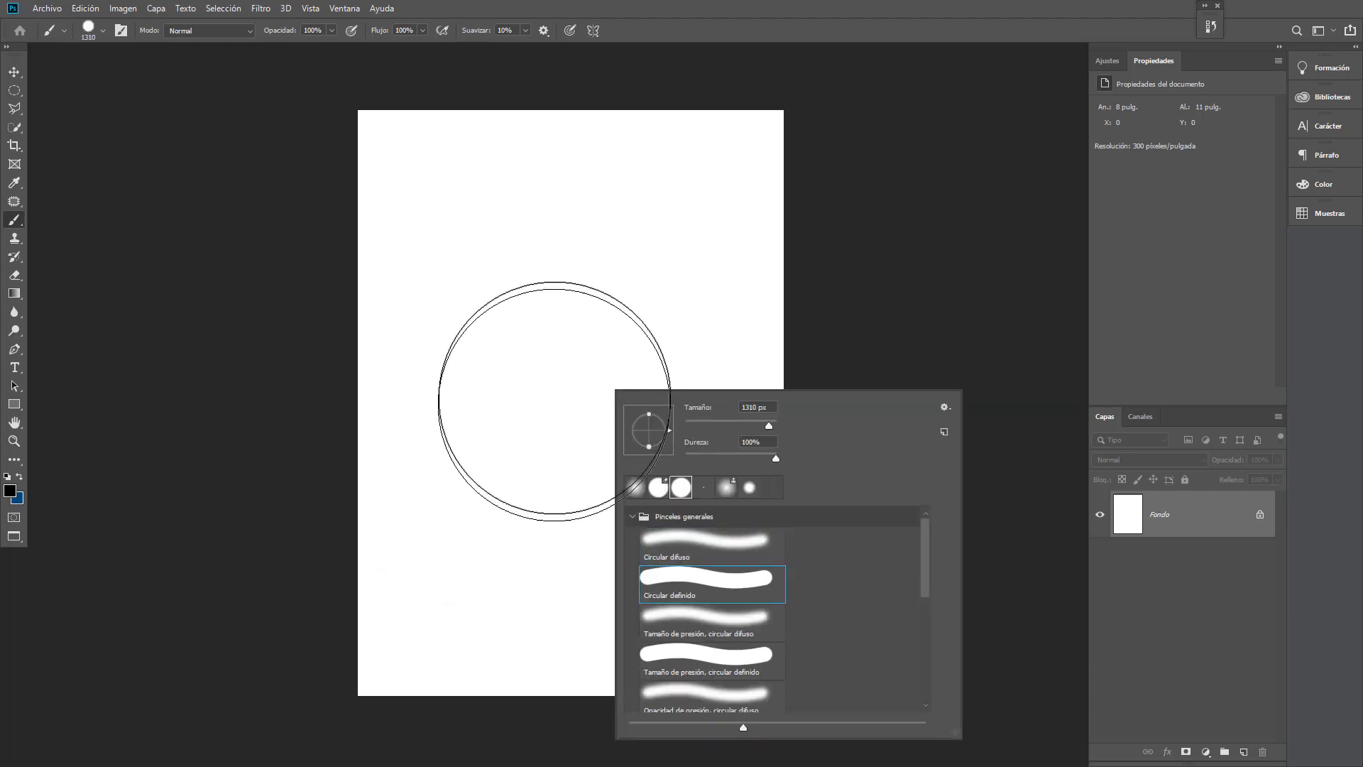
click(19, 483)
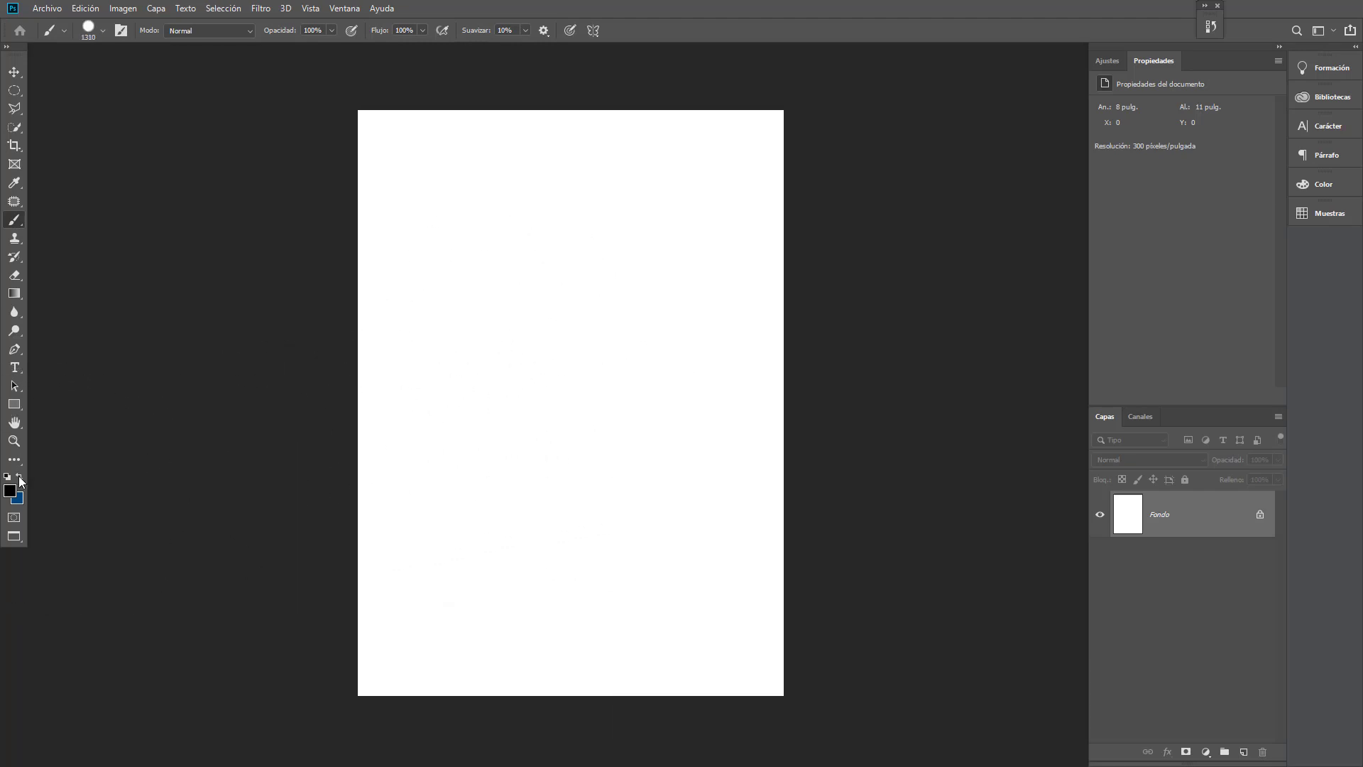
click(20, 478)
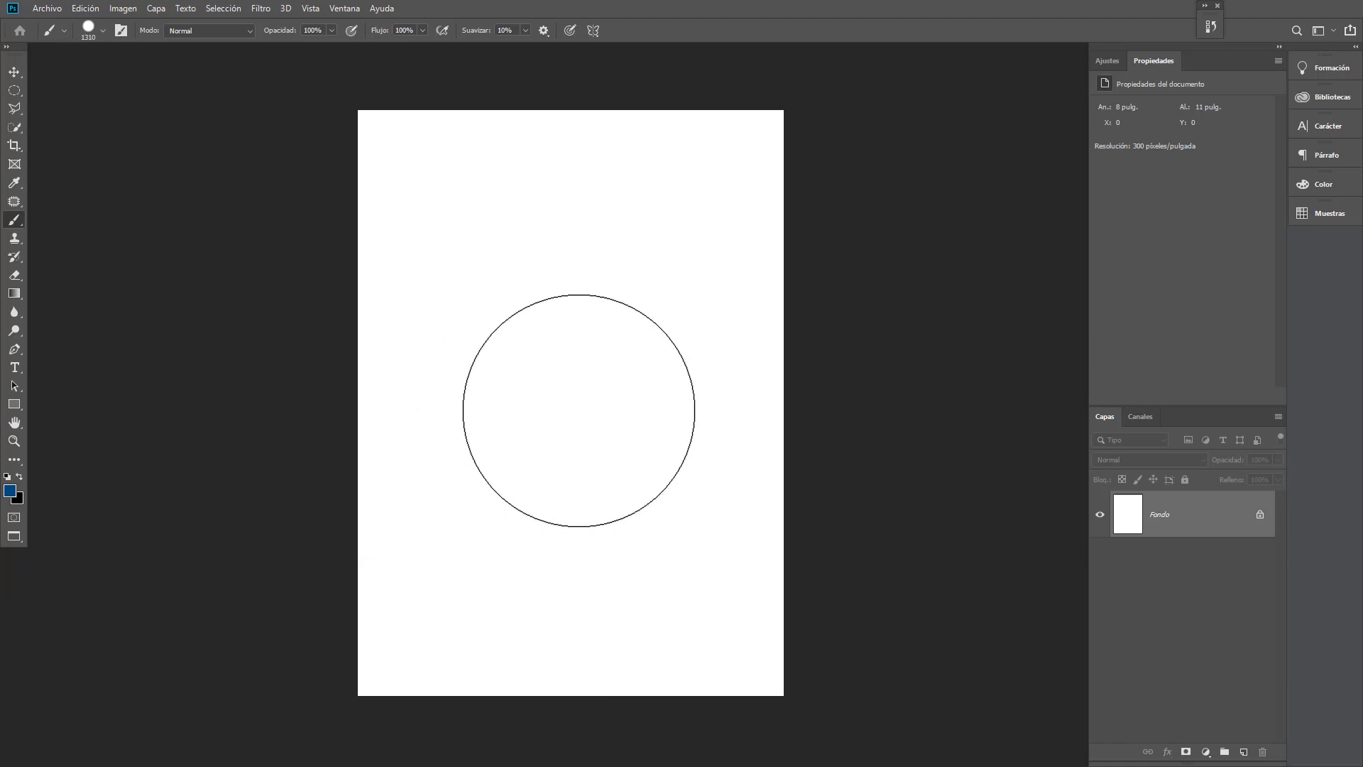
click(579, 411)
scroll(671, 707, up, 3)
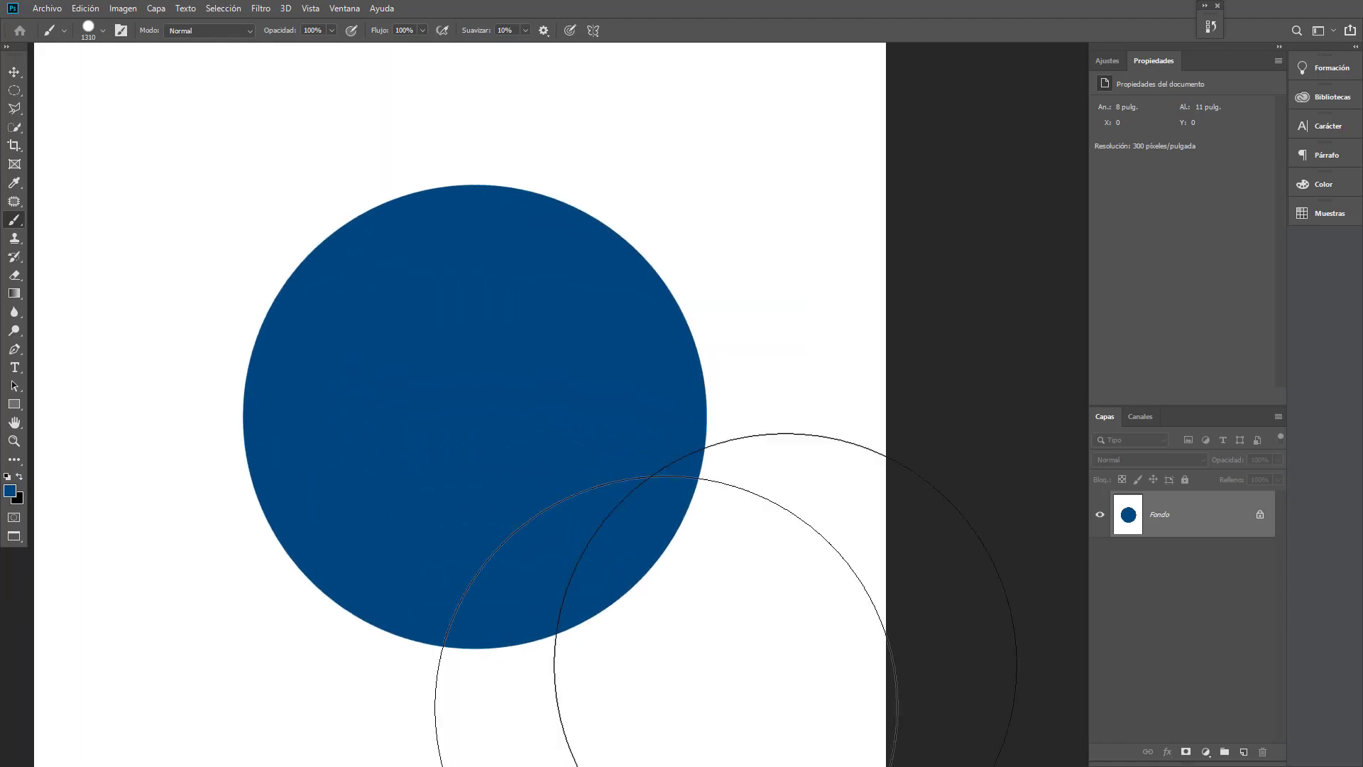
key(ctrl+z)
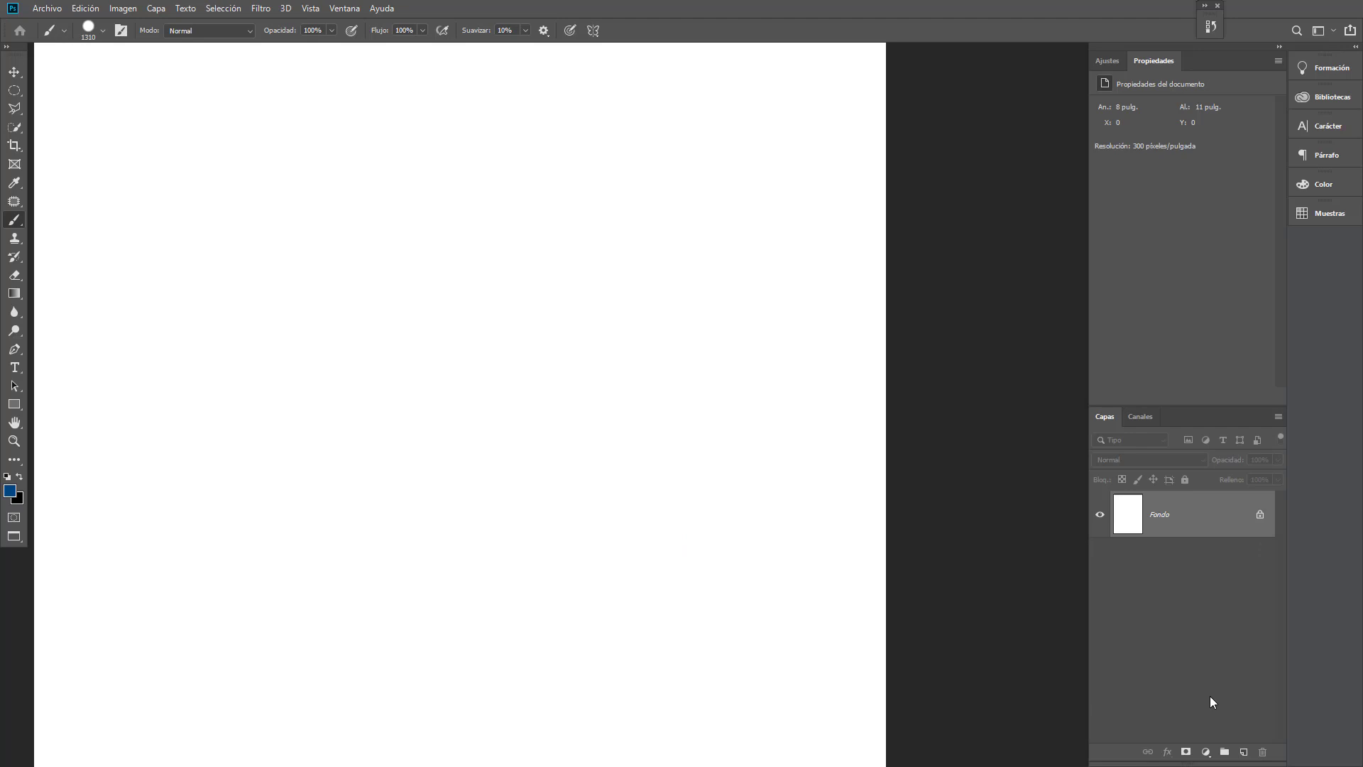
- Create a new layer above Fondo and stamp one solid blue circle on it with the brush
click(1243, 754)
click(368, 402)
scroll(373, 407, down, 2)
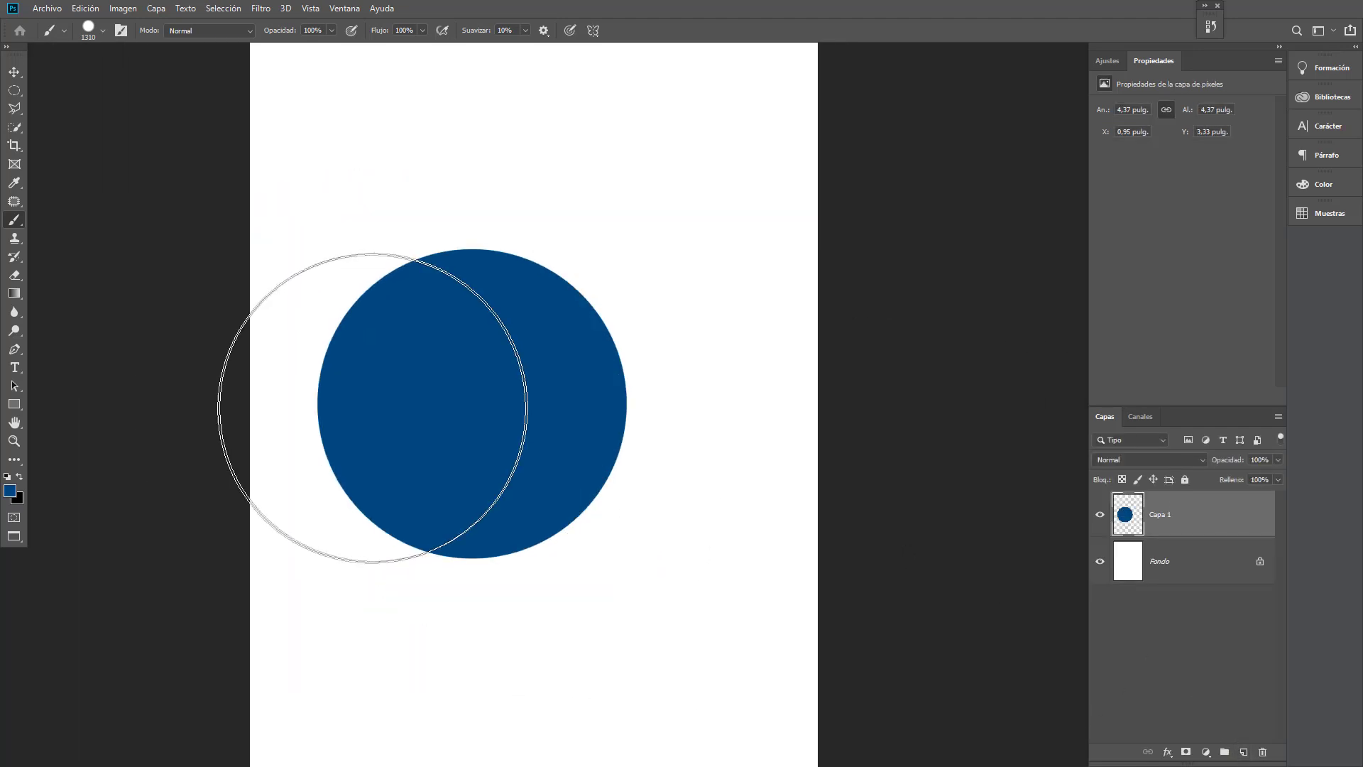
- Move the blue circle to the horizontal centre of the page
key(v)
drag(442, 401, 505, 402)
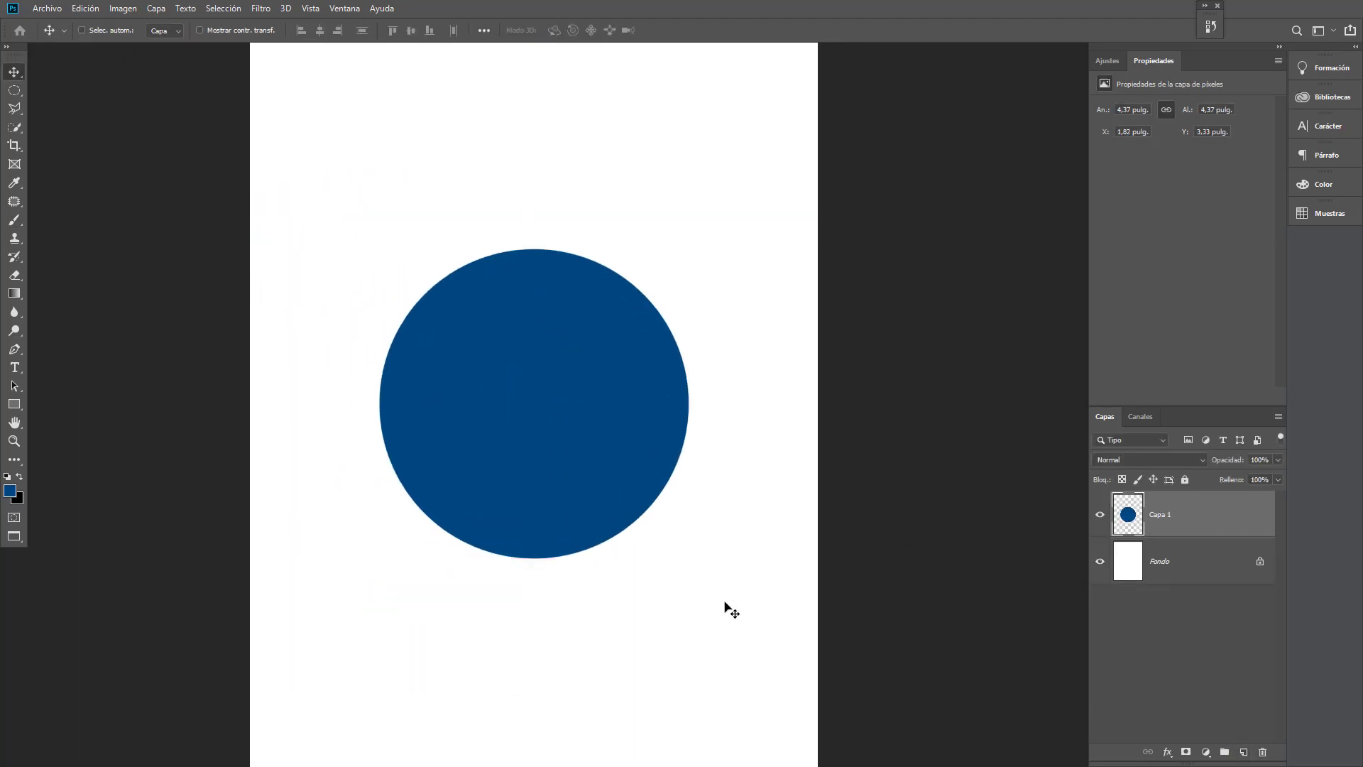
drag(578, 462, 576, 454)
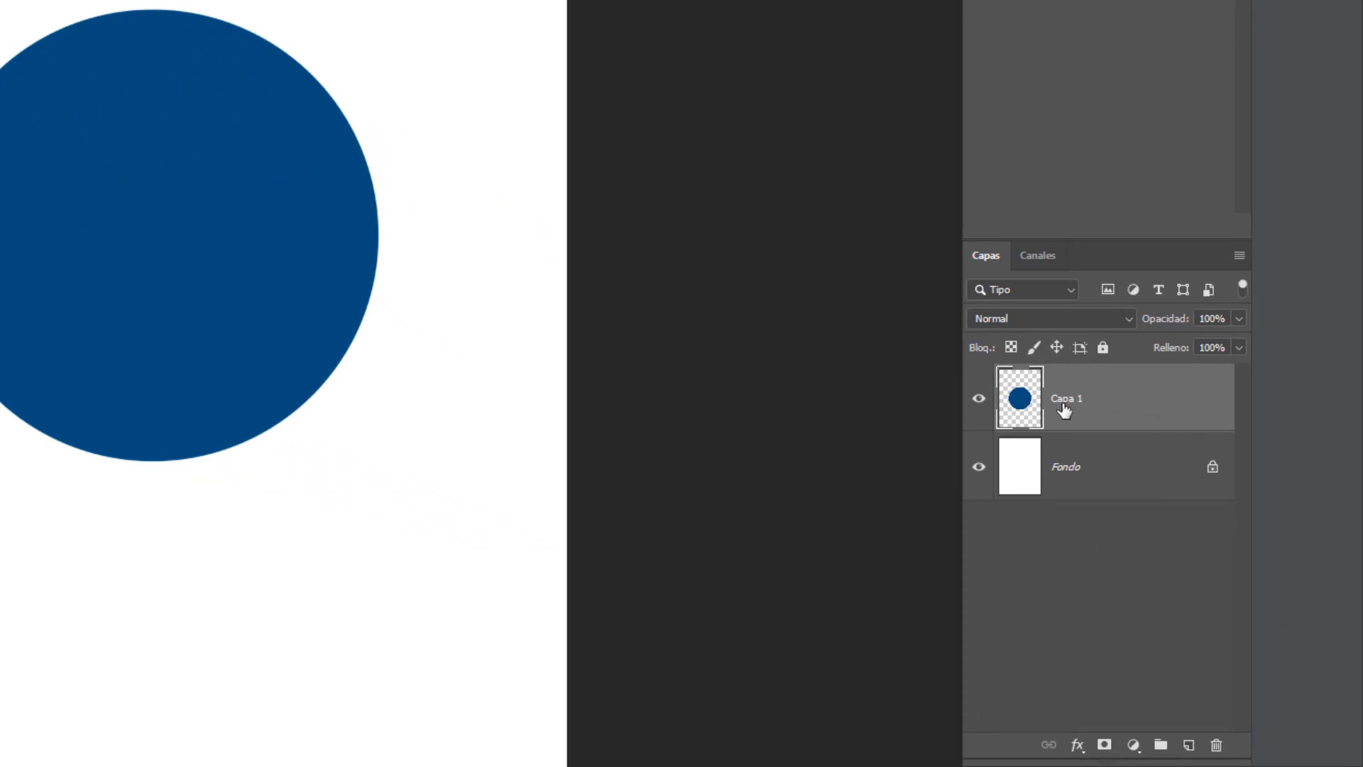
- Add a Superposición de colores effect to the circle's layer in coral red, hex f24b5f
double_click(1158, 396)
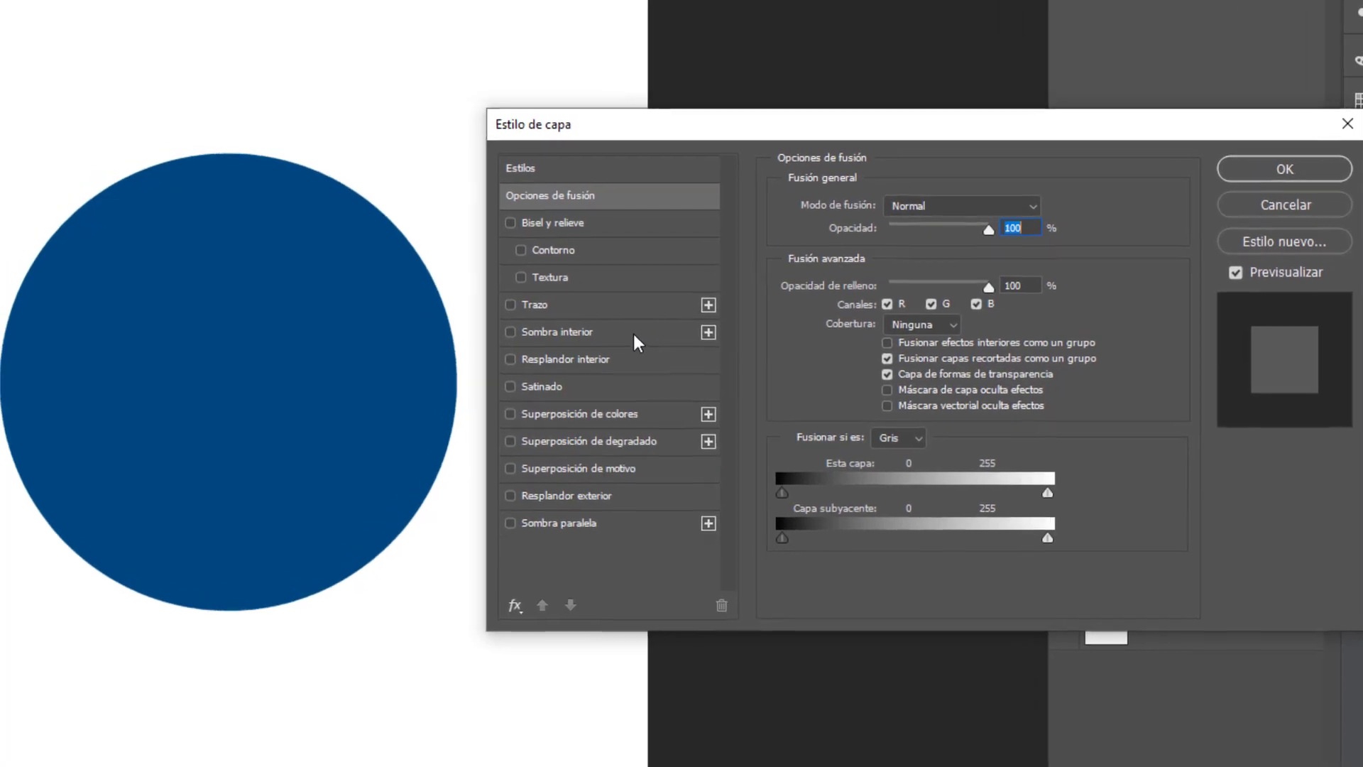
click(510, 413)
click(547, 414)
click(1049, 208)
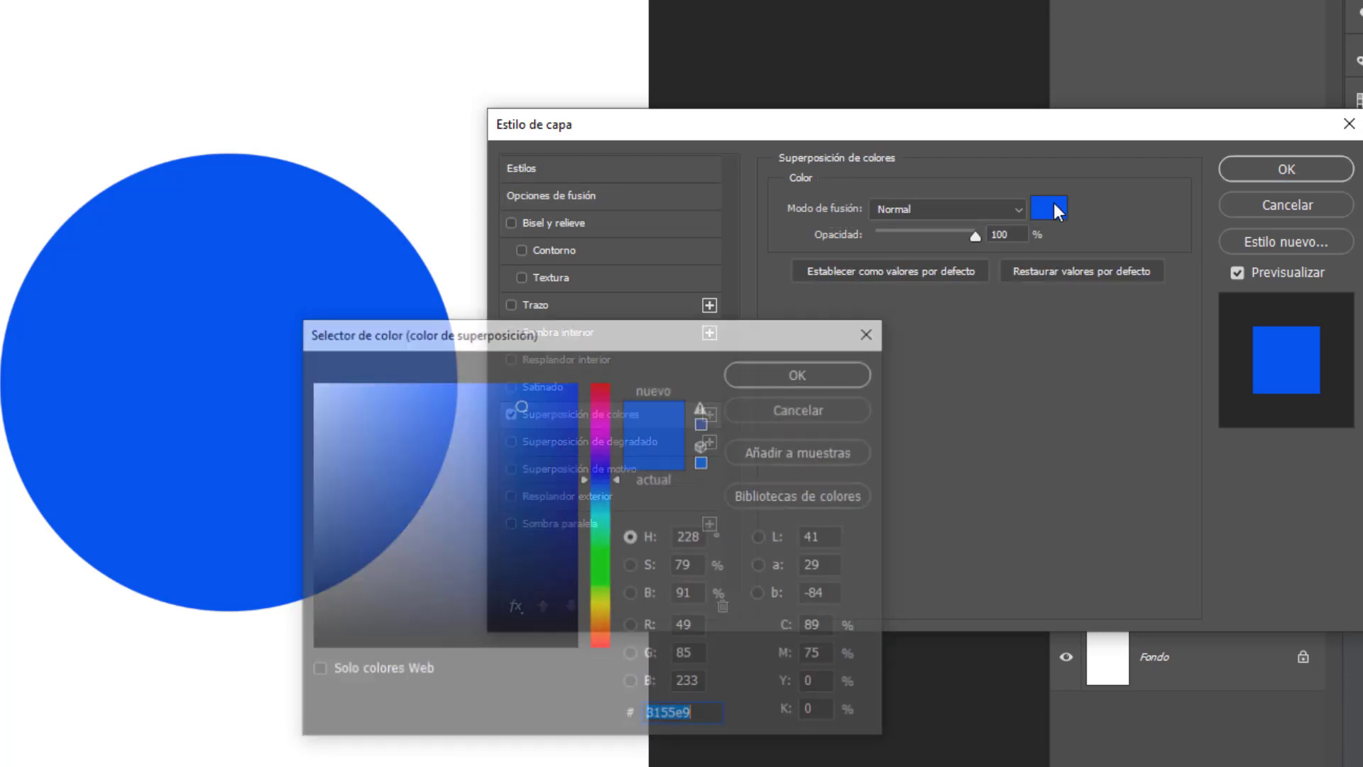
click(493, 401)
click(601, 387)
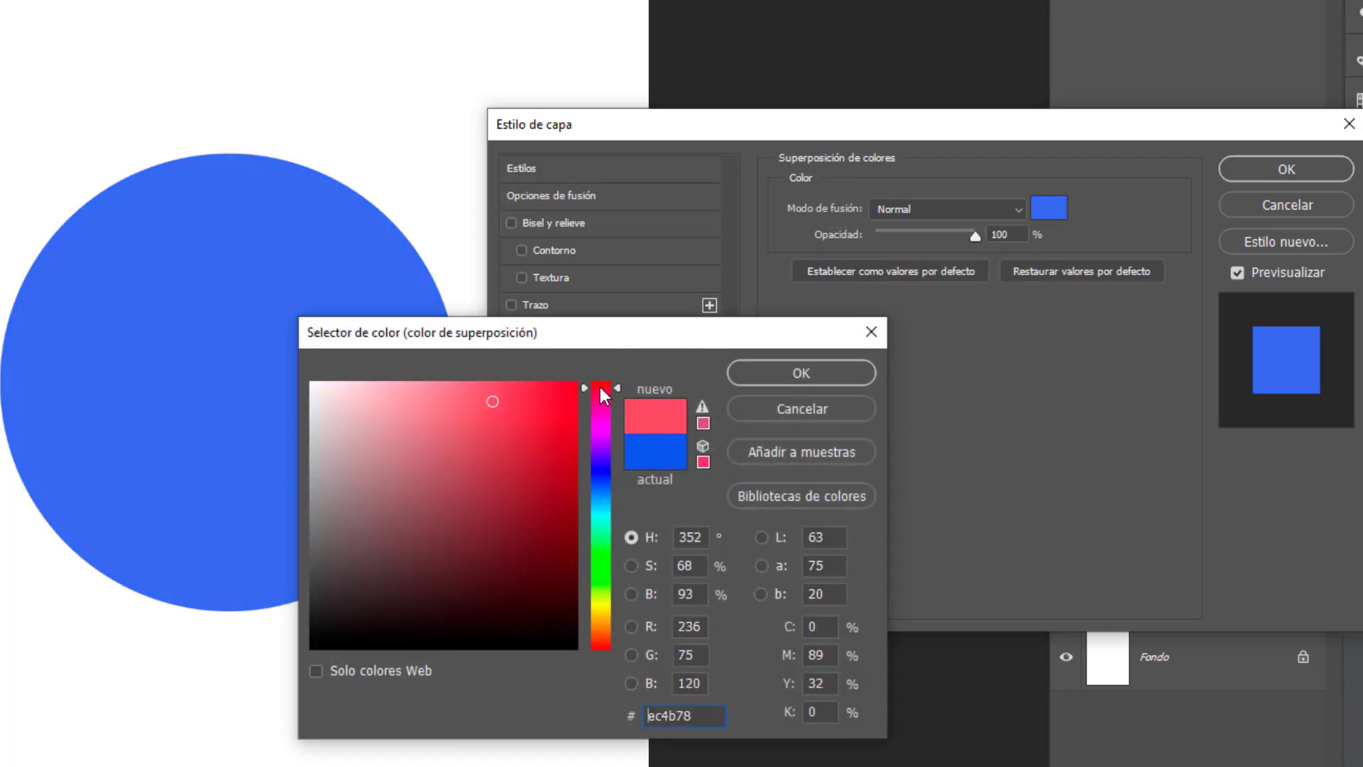
drag(523, 421, 494, 395)
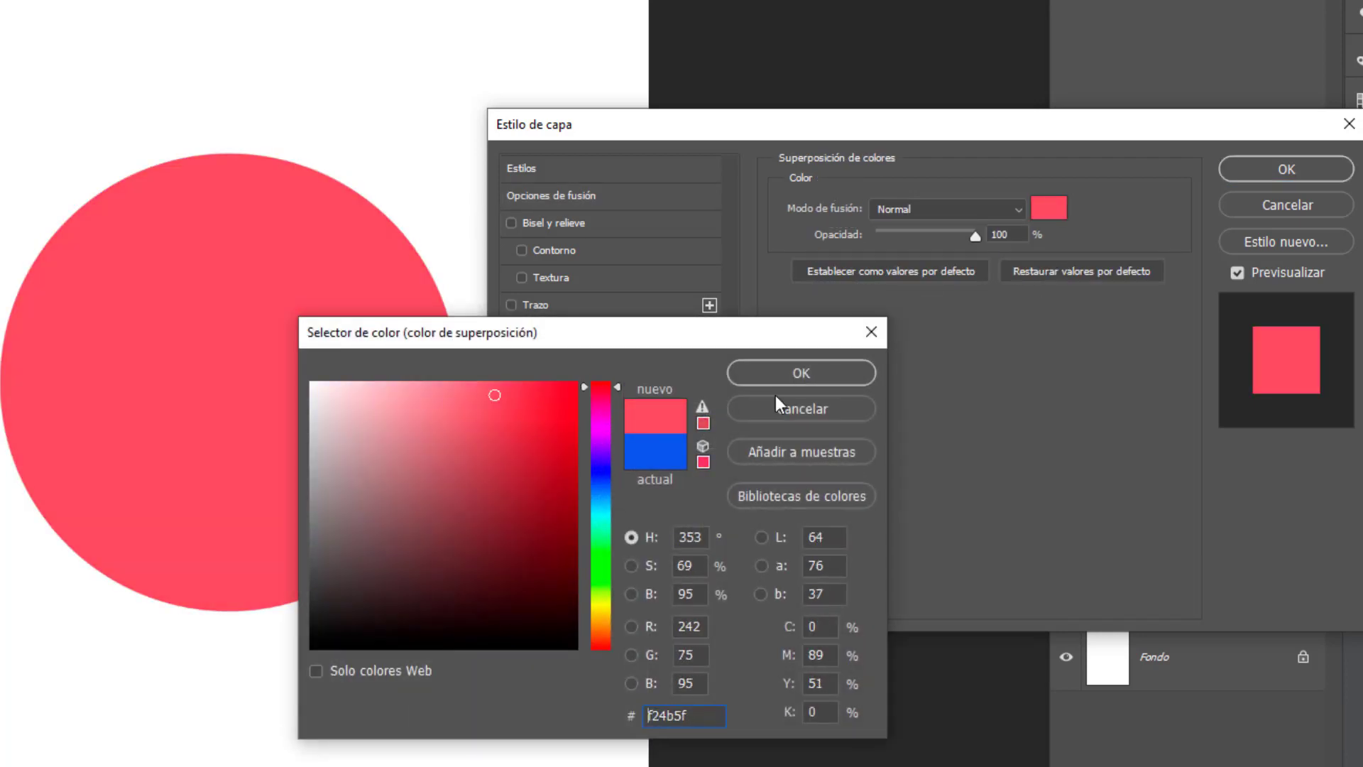
click(786, 376)
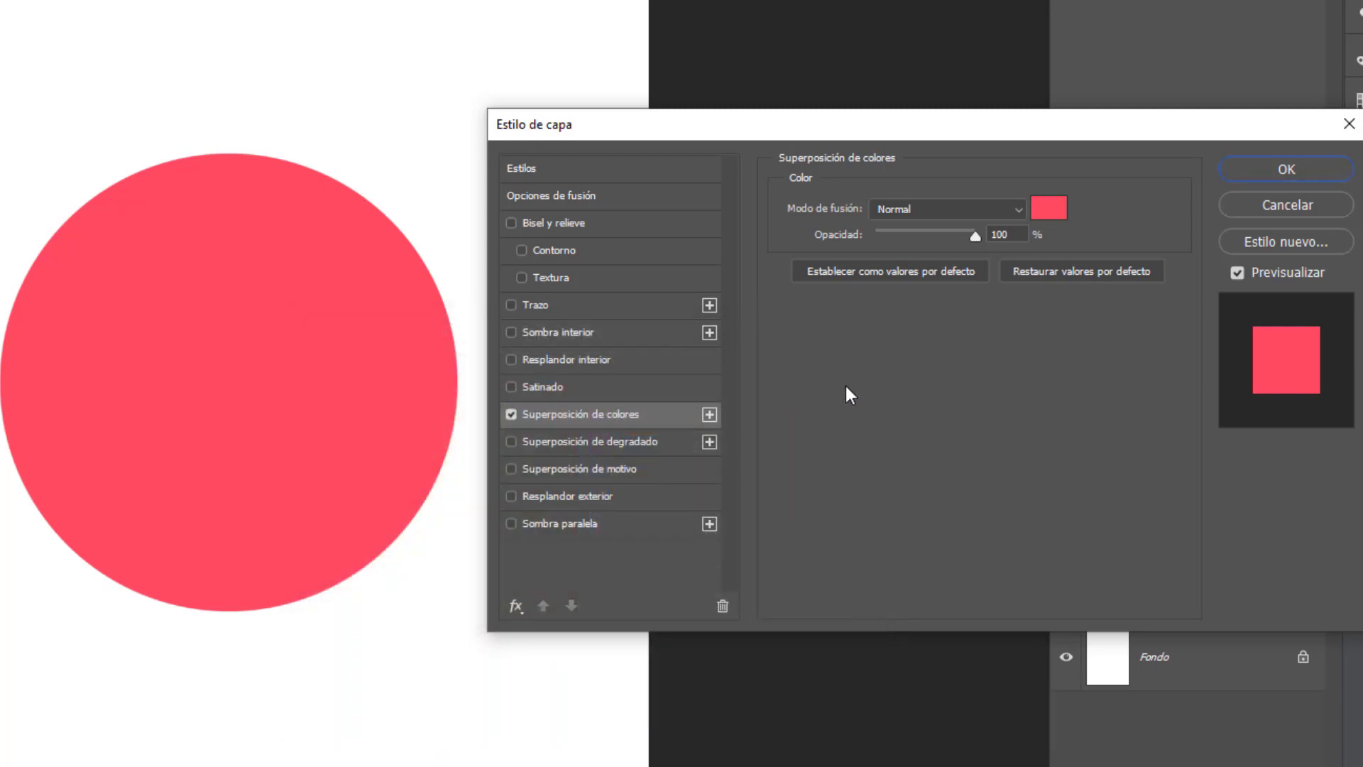
- Add a Sombra paralela effect with a 112° angle, 29 px distance, 13% spread and 46 px size
click(511, 523)
click(553, 526)
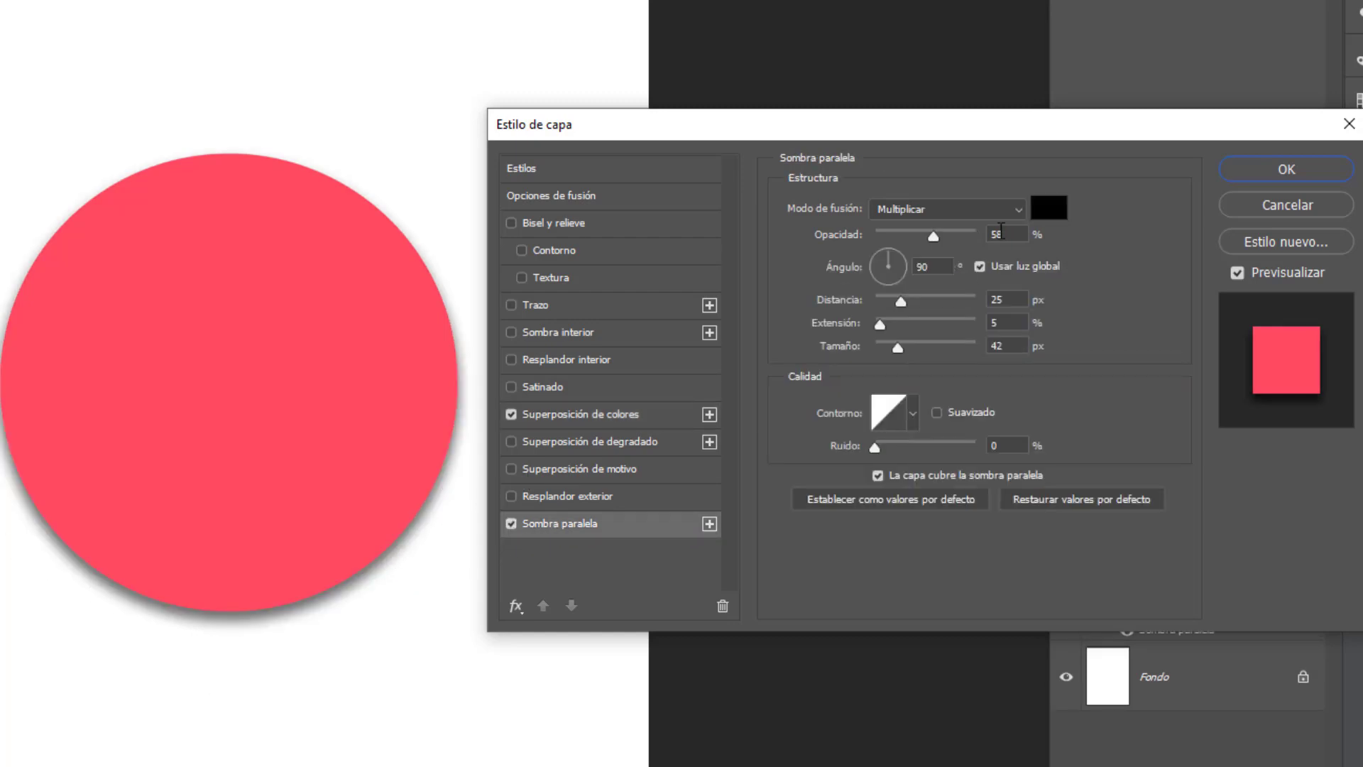
click(879, 260)
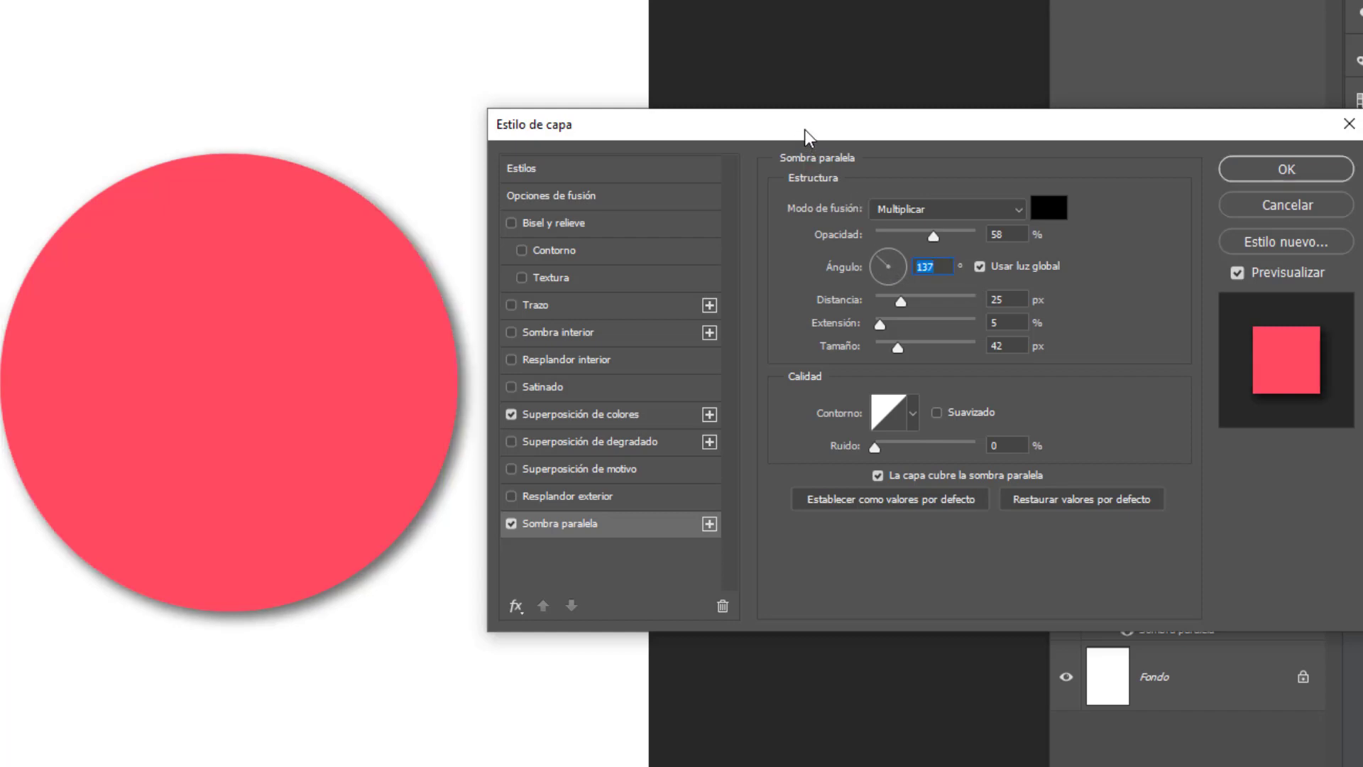
drag(804, 129, 896, 118)
mouse_move(969, 255)
mouse_down()
mouse_move(993, 266)
mouse_move(995, 248)
mouse_move(977, 240)
mouse_up()
drag(997, 293, 1047, 289)
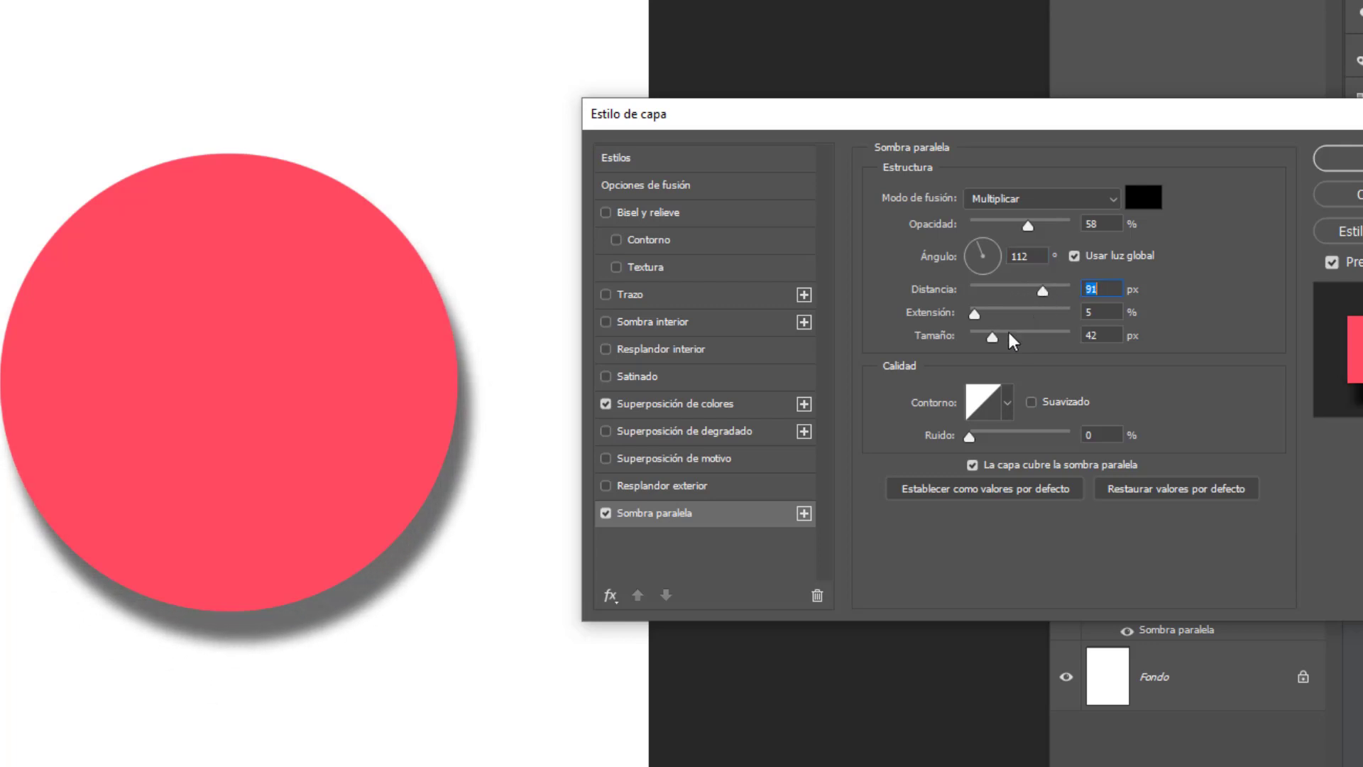
mouse_move(1008, 333)
mouse_down()
mouse_move(1037, 334)
mouse_move(998, 308)
mouse_move(1037, 308)
mouse_move(974, 309)
mouse_move(994, 337)
mouse_up()
click(978, 308)
drag(1007, 288, 1000, 287)
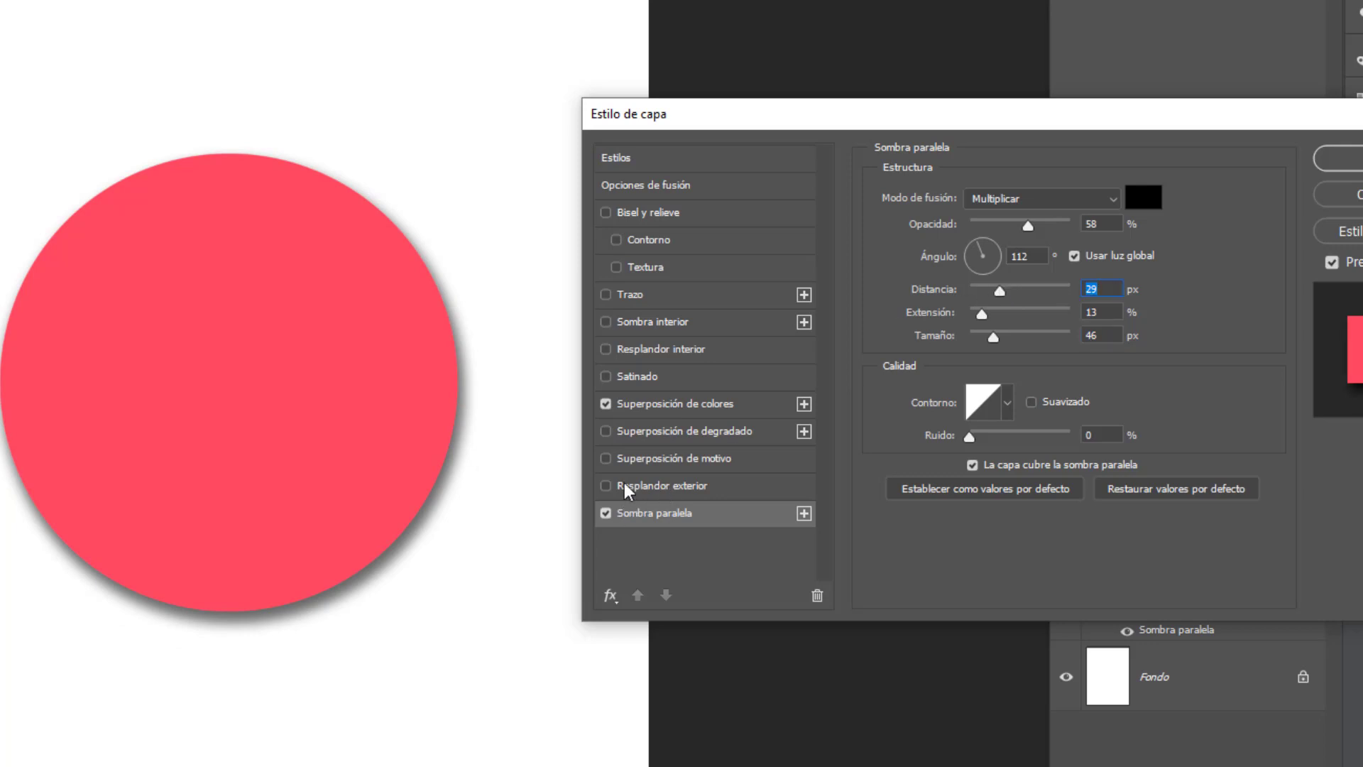
- Add a Sombra interior effect with a 125° angle, 39 px distance, 35% choke and 103 px size
click(605, 323)
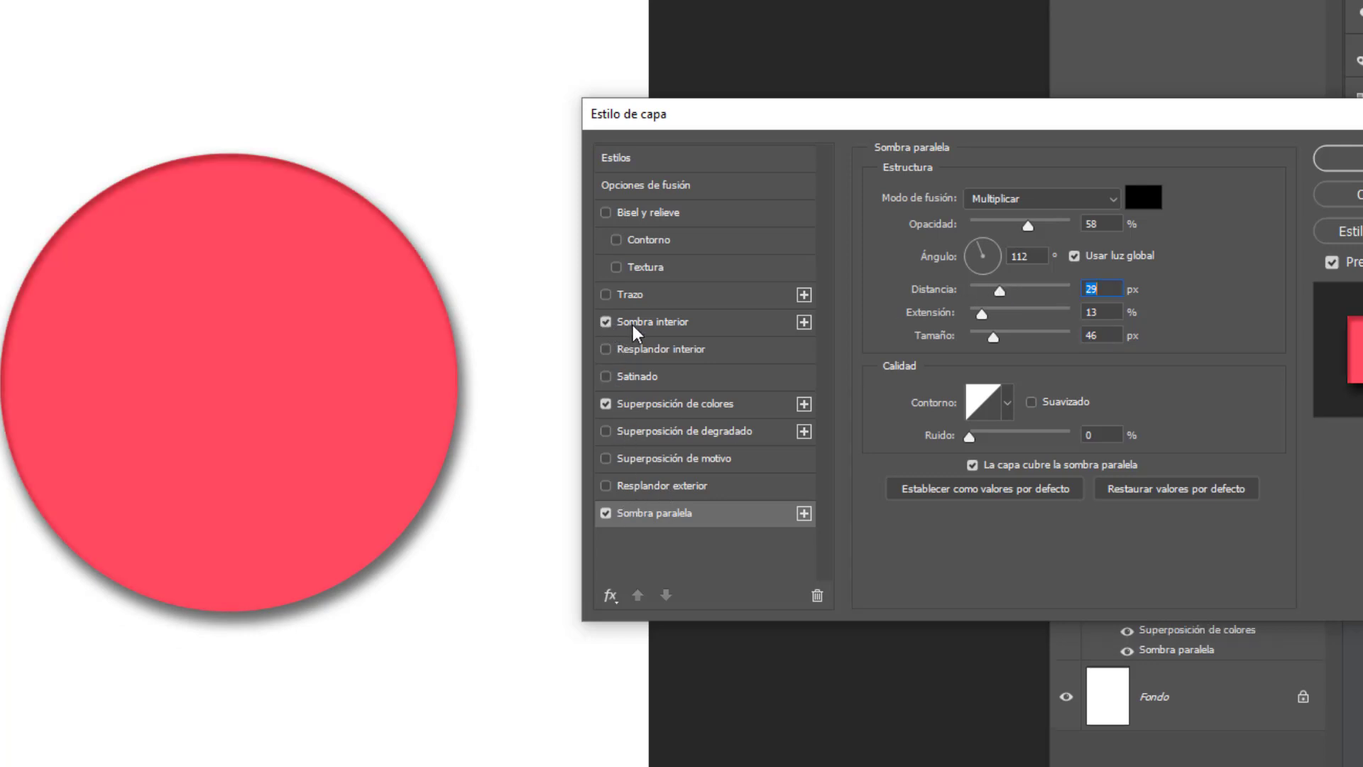
click(632, 325)
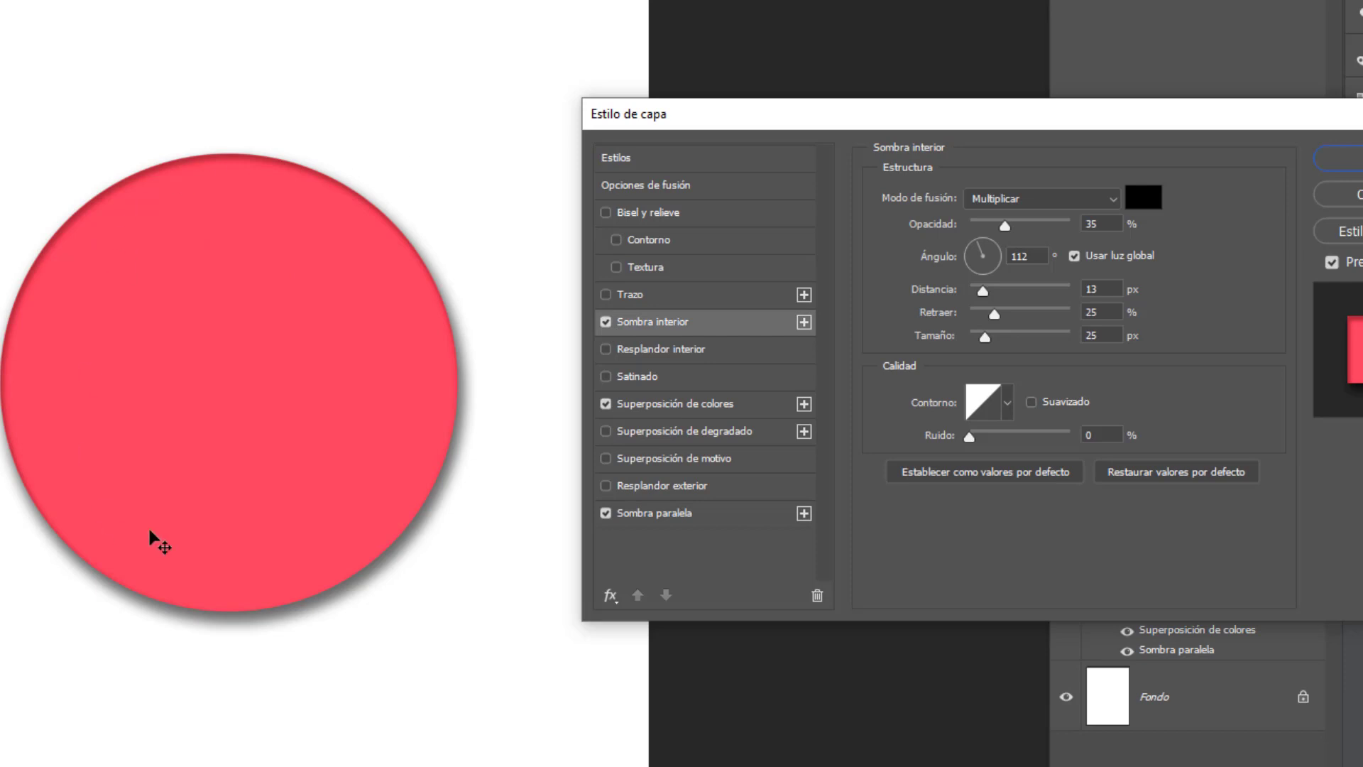
drag(990, 292, 1018, 339)
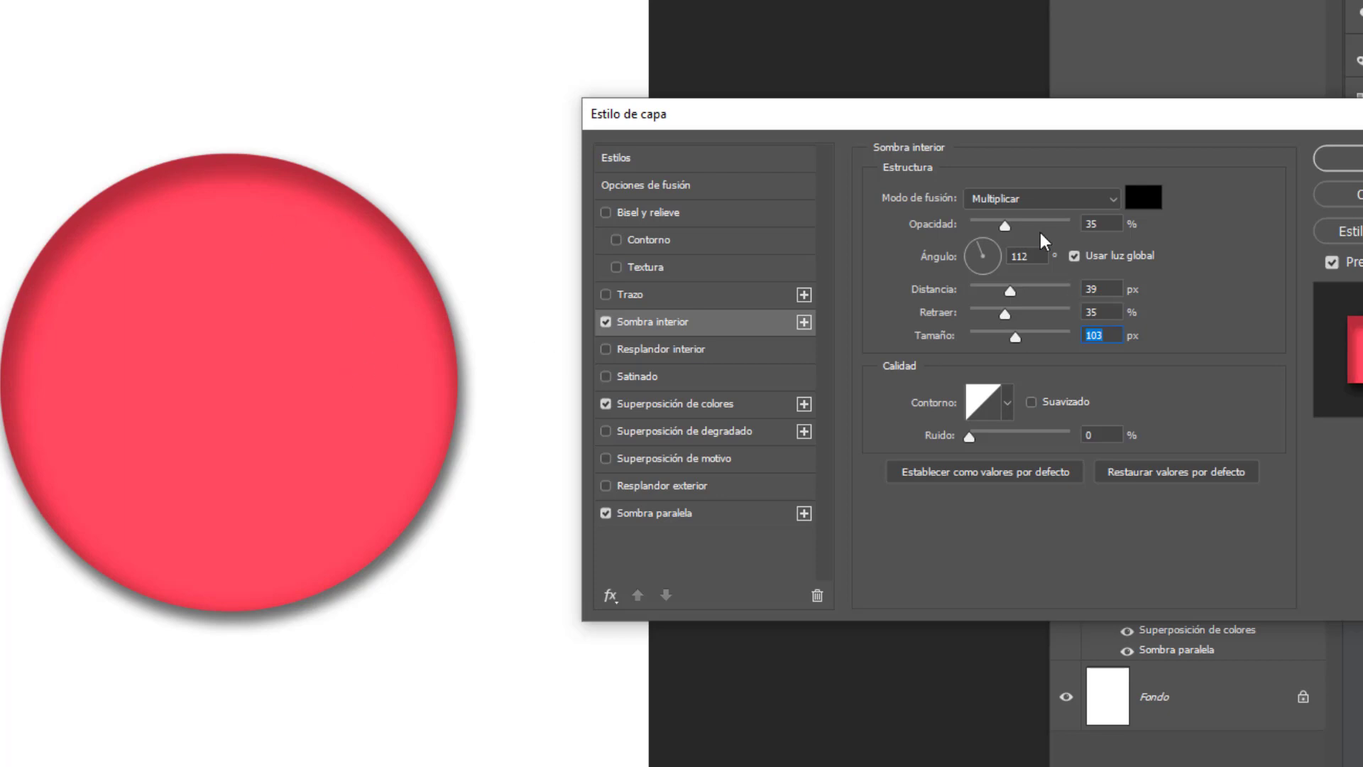
drag(978, 245, 983, 243)
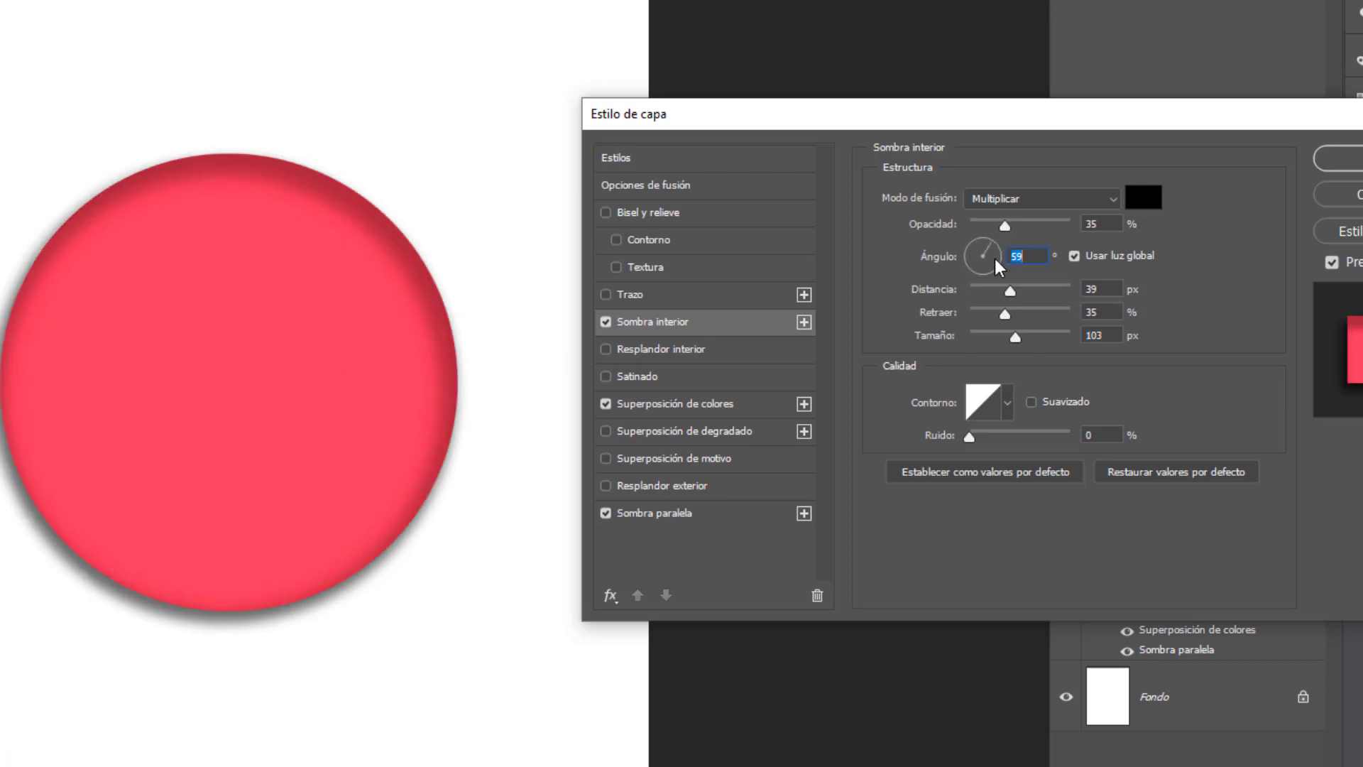
click(977, 249)
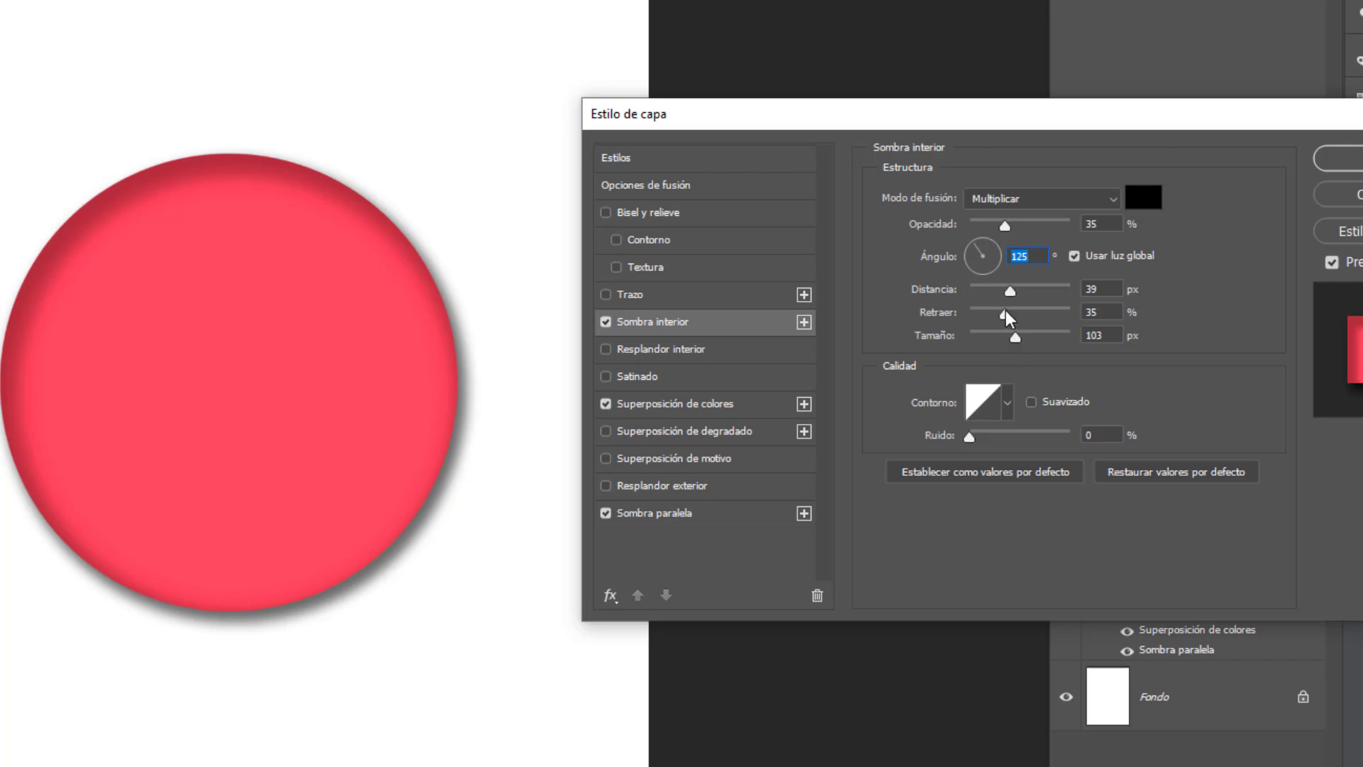
- Try the Trama blend mode on the inner shadow, return it to Multiplicar and set its opacity to 39%
click(1117, 202)
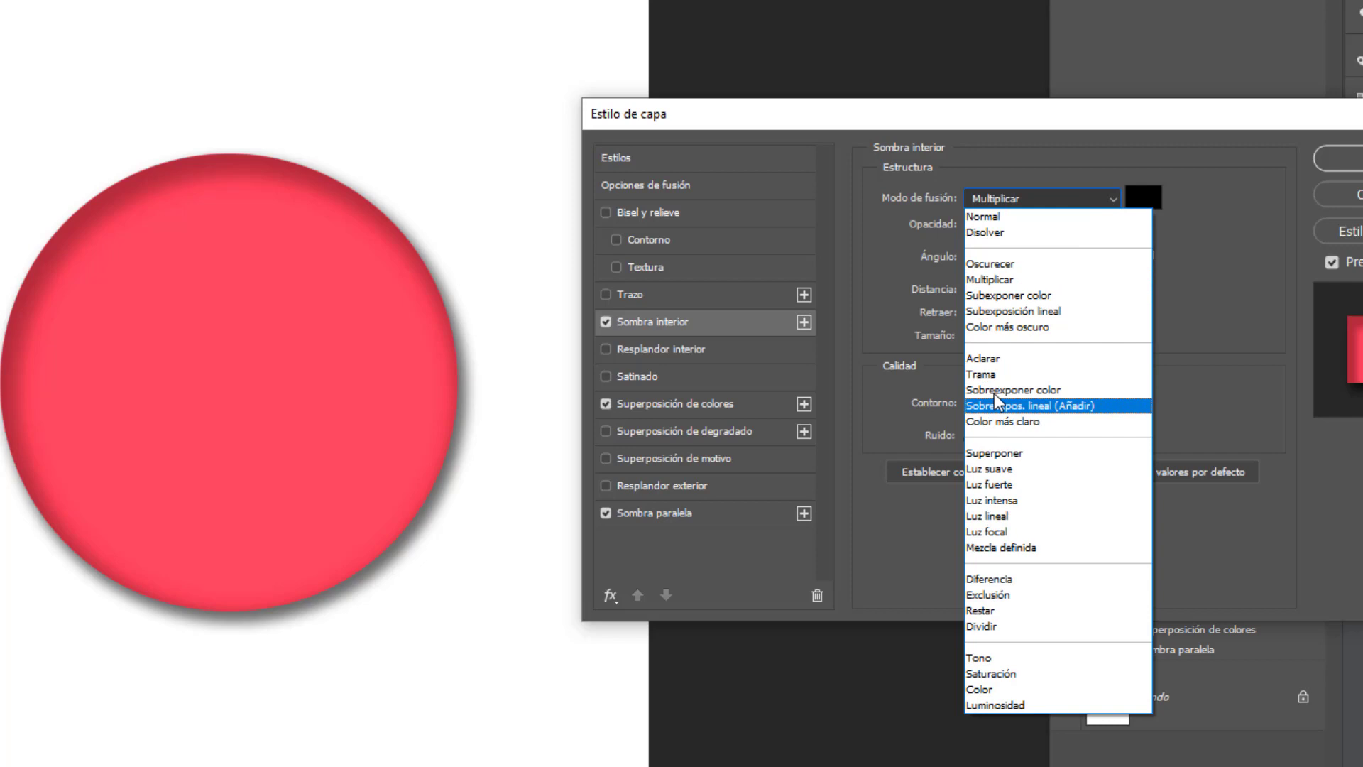
click(994, 375)
click(1074, 201)
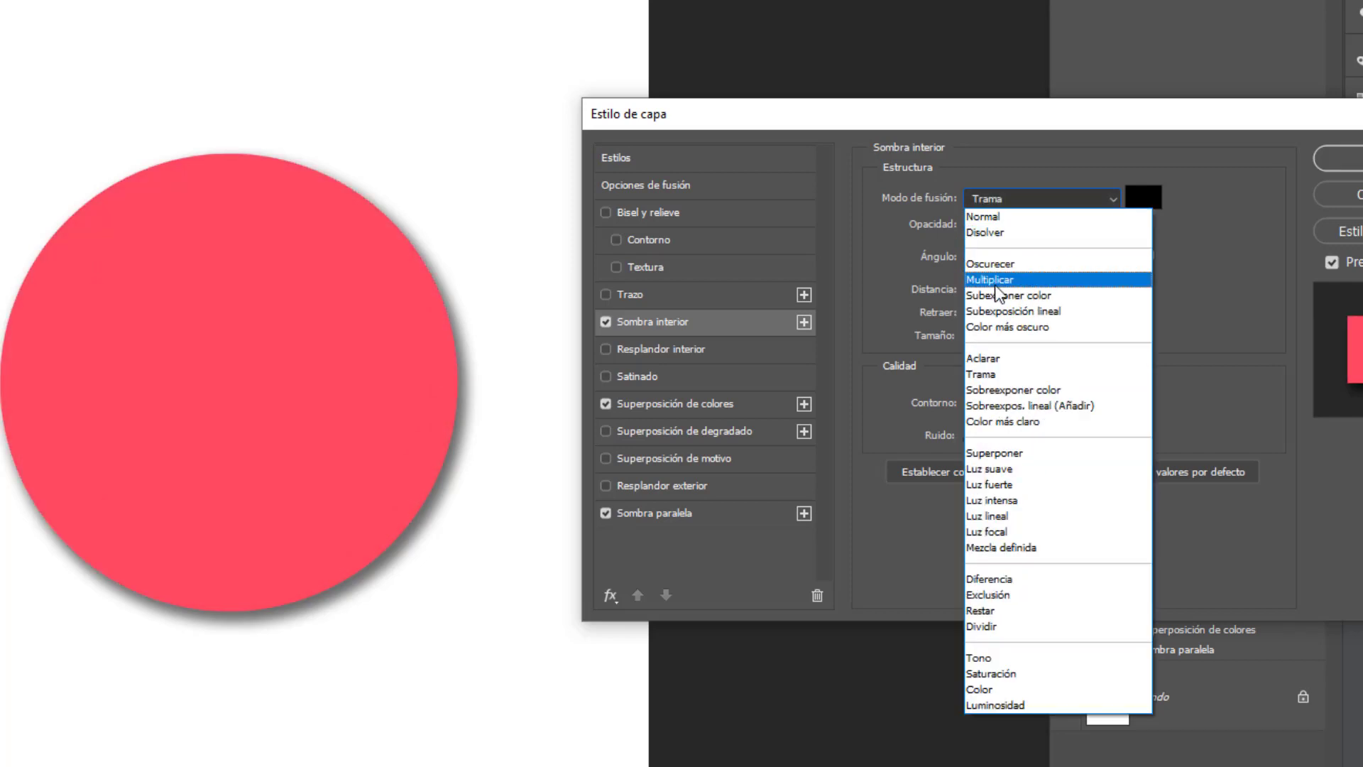
click(997, 281)
mouse_move(1004, 226)
mouse_down()
mouse_move(1075, 228)
mouse_move(980, 223)
mouse_move(1006, 223)
mouse_up()
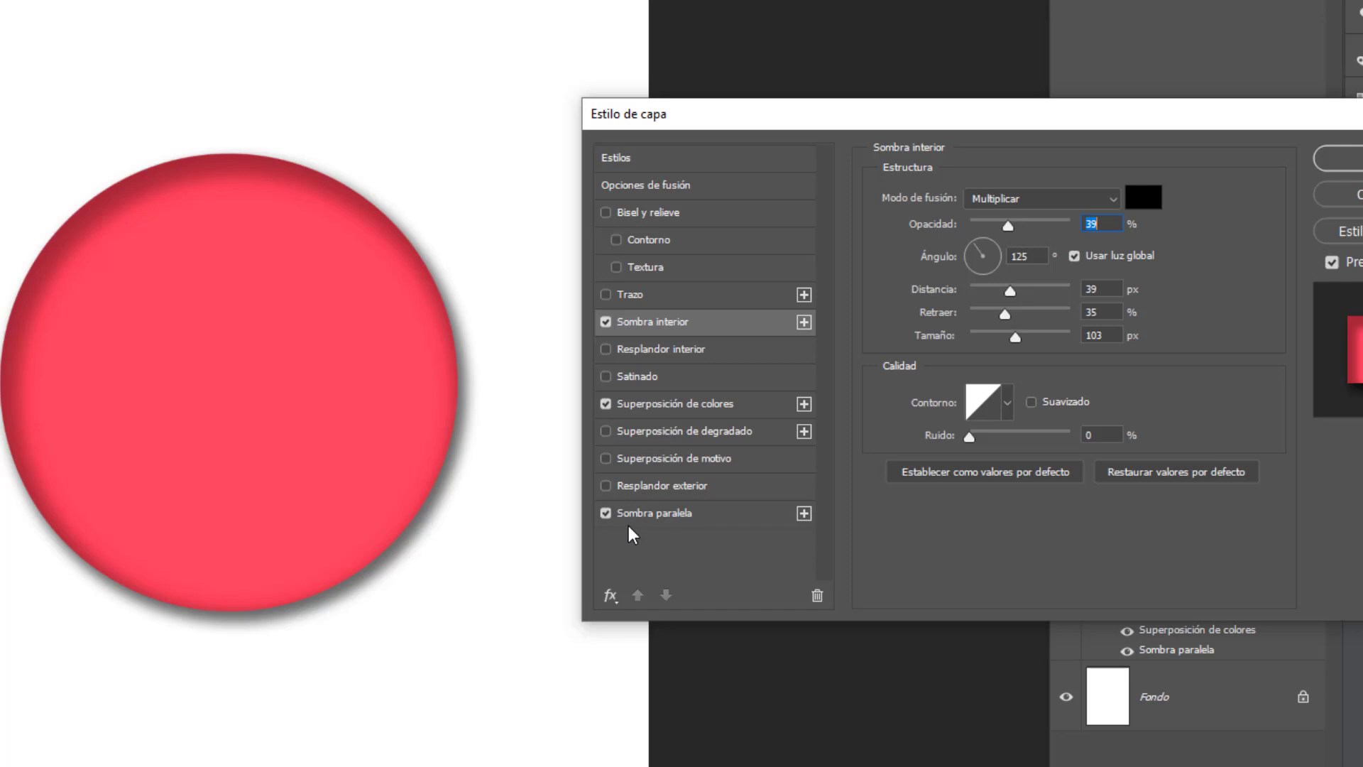
- Compare the circle with each shadow effect switched on and off, leaving Sombra interior disabled and Sombra paralela enabled
click(605, 513)
click(605, 322)
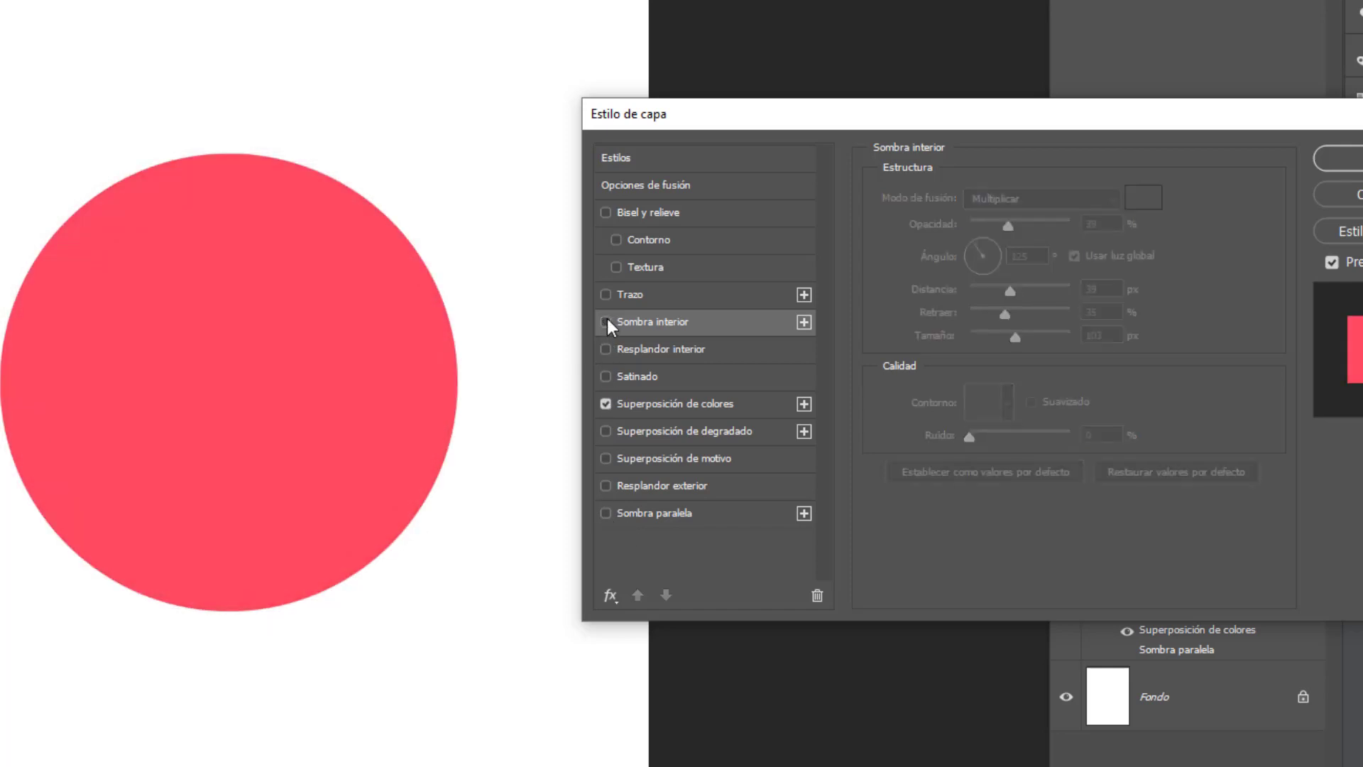
click(606, 322)
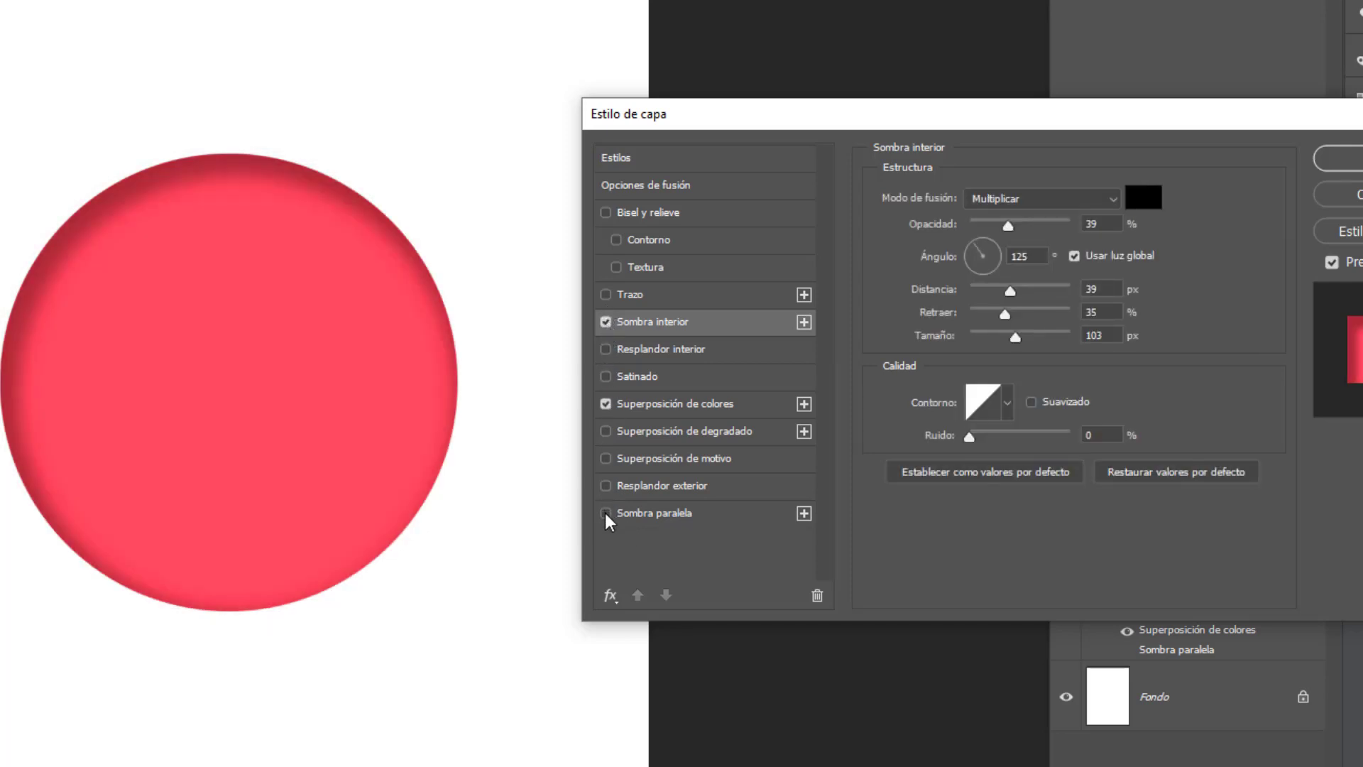
click(606, 321)
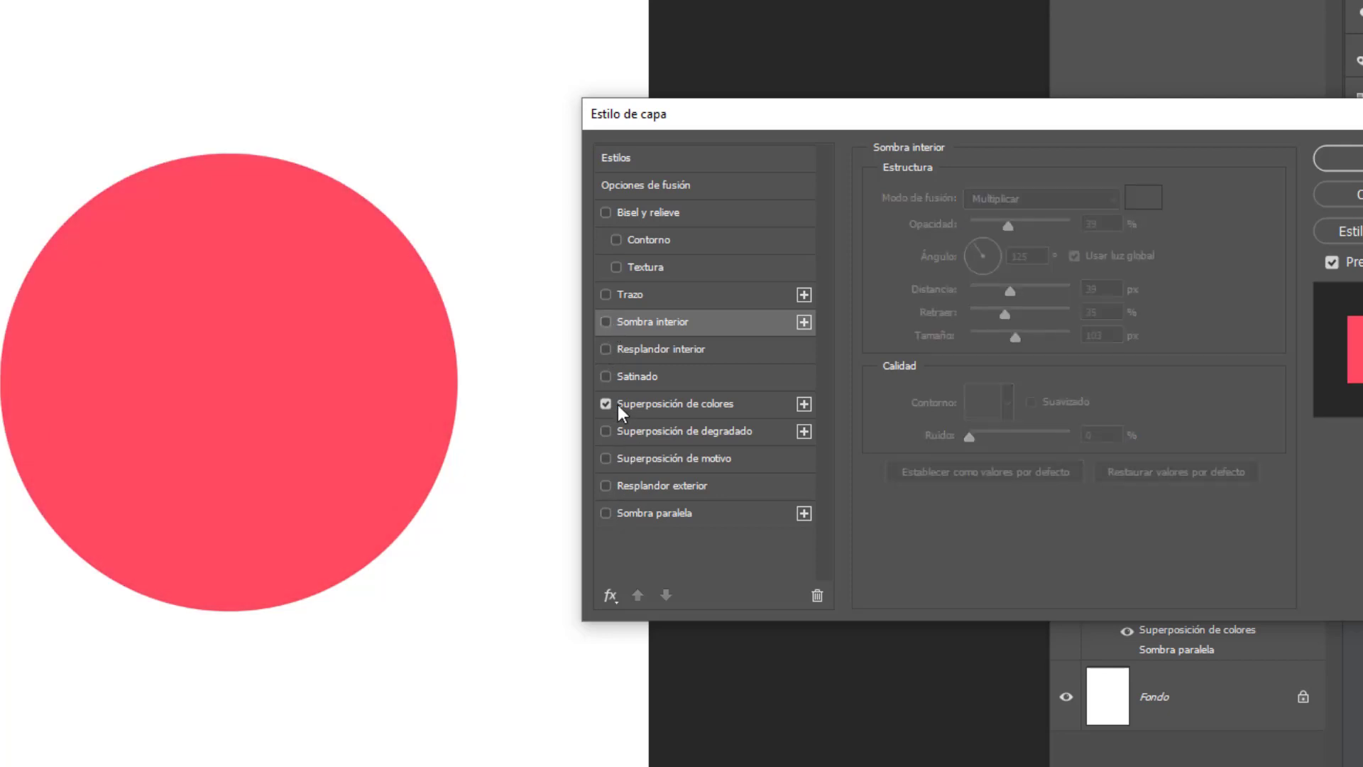
click(629, 513)
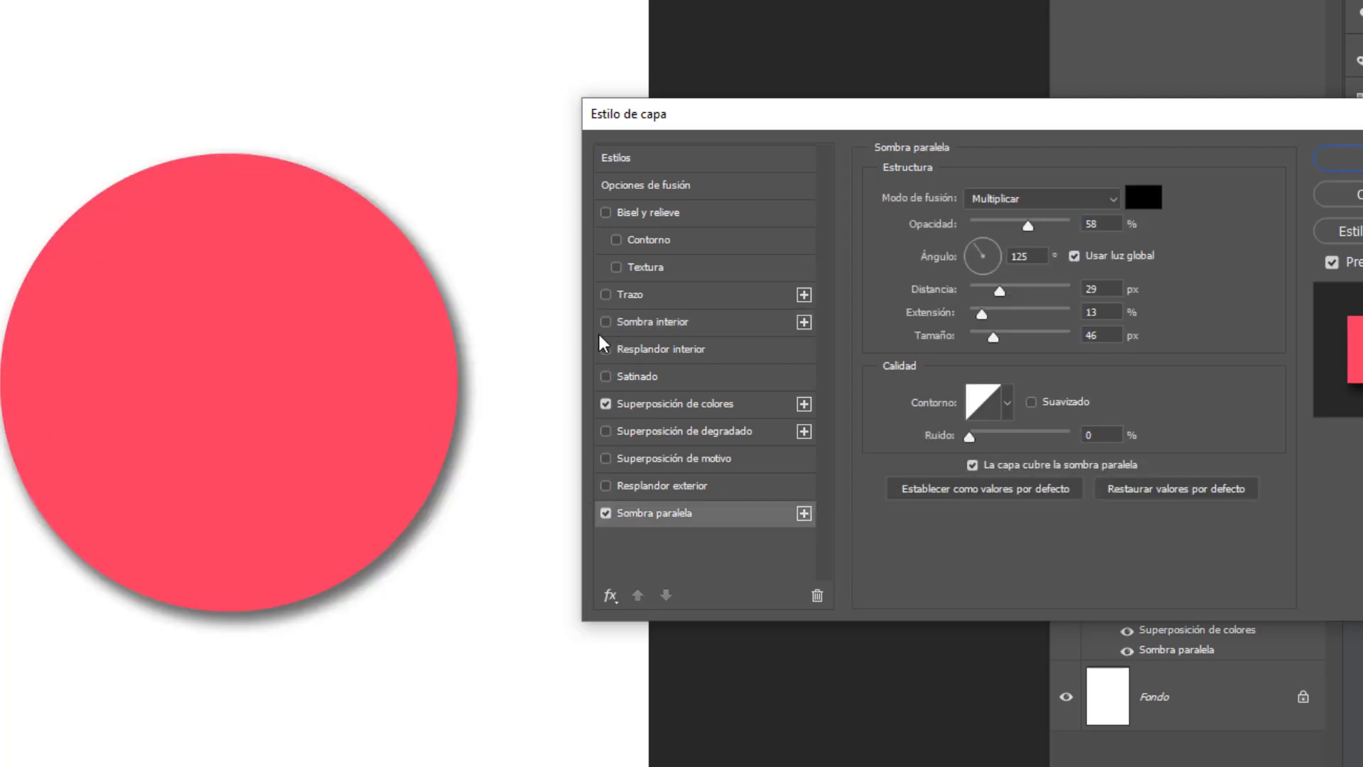
- Add a Trazo effect to the circle with a solid Color fill in blue, hex 001cea
click(626, 293)
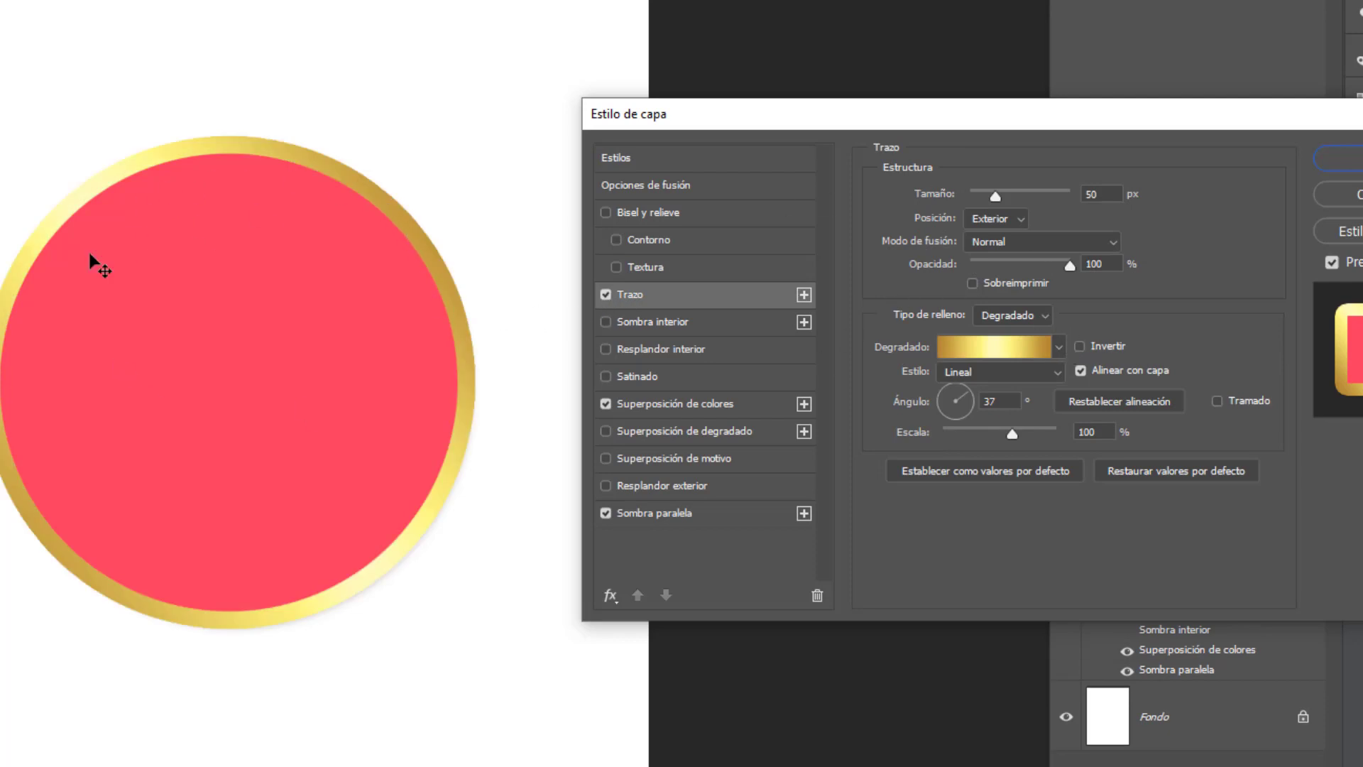
click(1042, 314)
click(1035, 331)
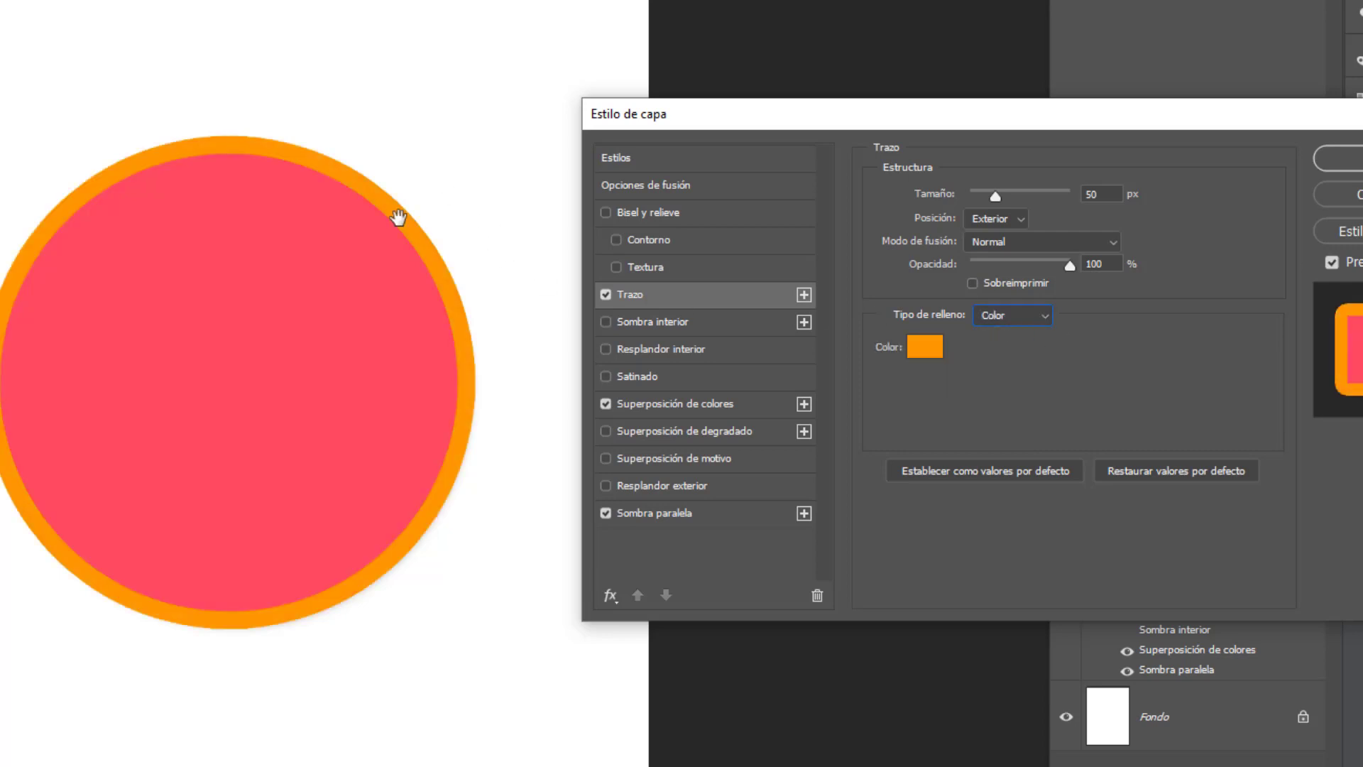
click(925, 346)
mouse_move(441, 507)
mouse_down()
mouse_move(535, 502)
mouse_move(566, 481)
mouse_up()
click(601, 476)
click(572, 415)
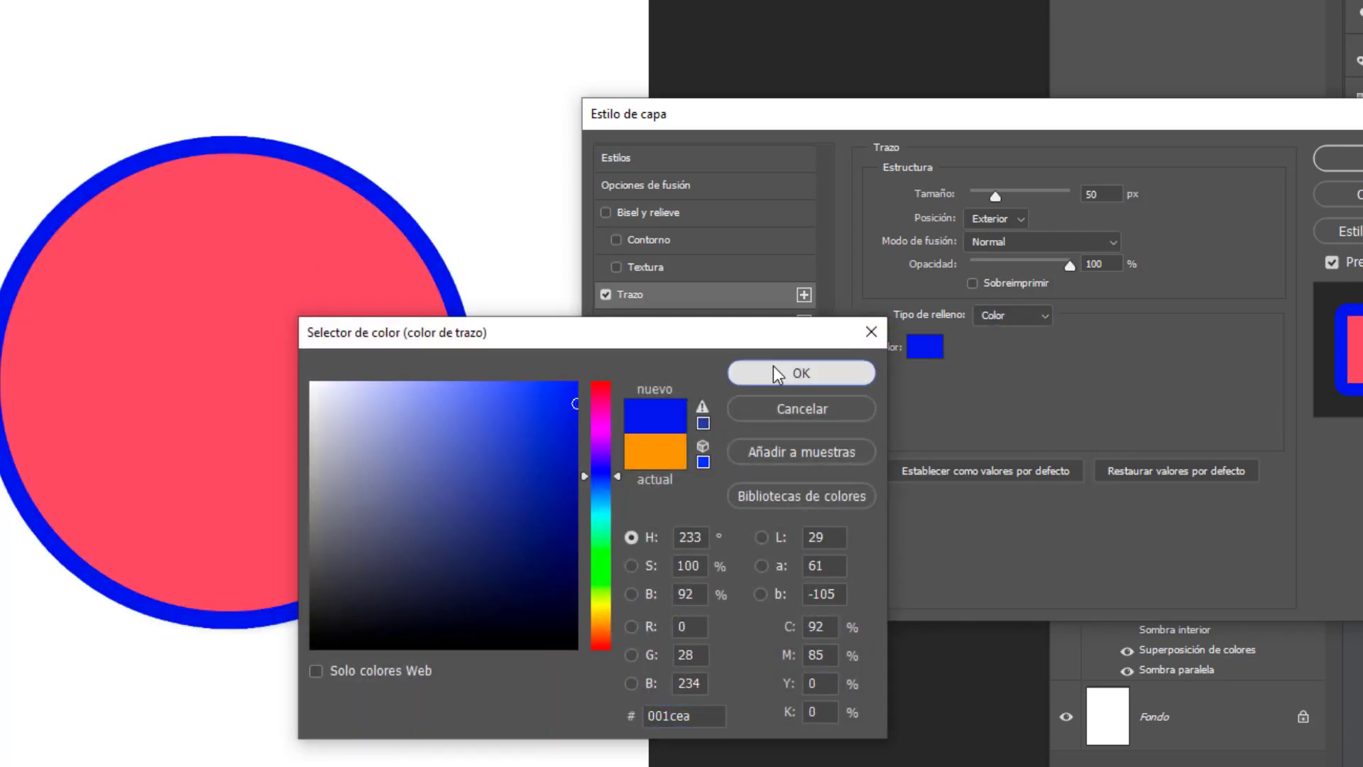
click(775, 367)
- Change the stroke's fill type to Degradado and apply the red-to-green gradient preset
click(1049, 313)
click(1010, 348)
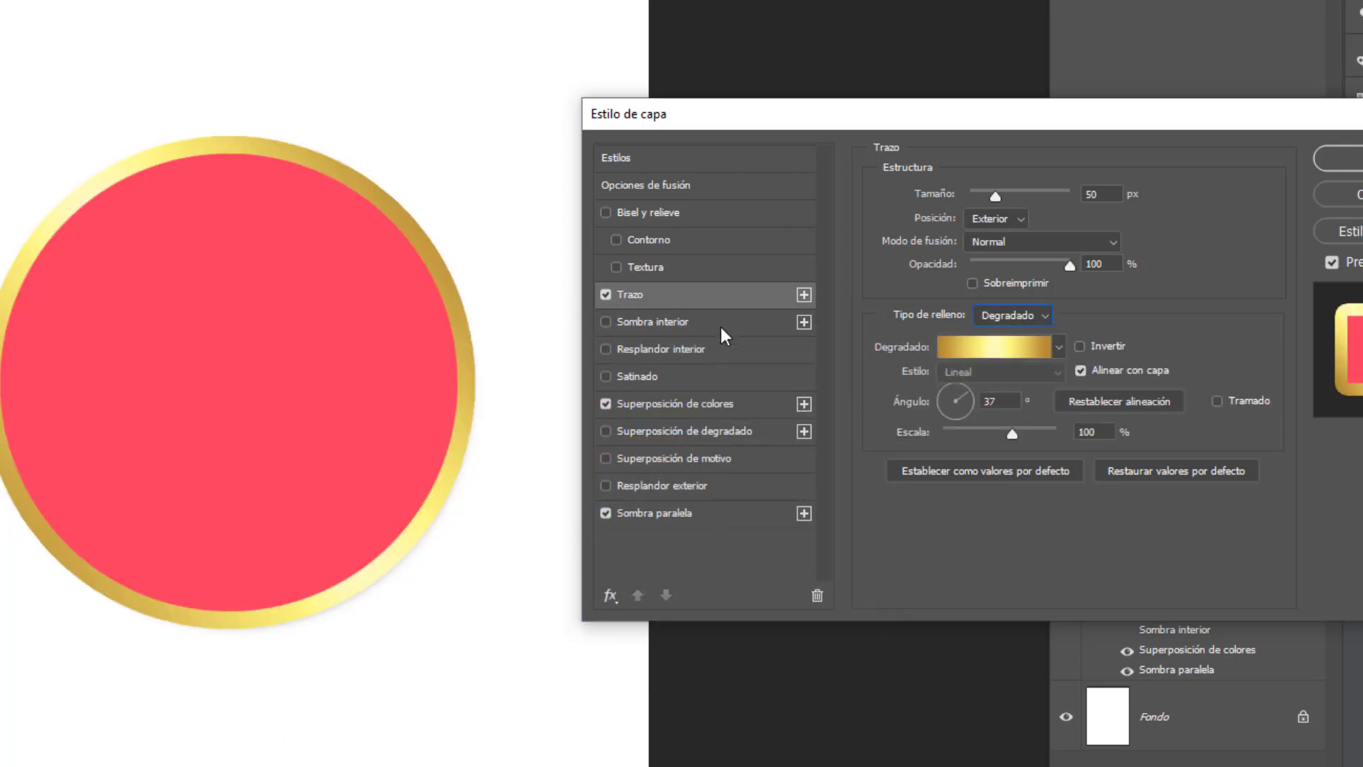
click(1058, 348)
click(992, 389)
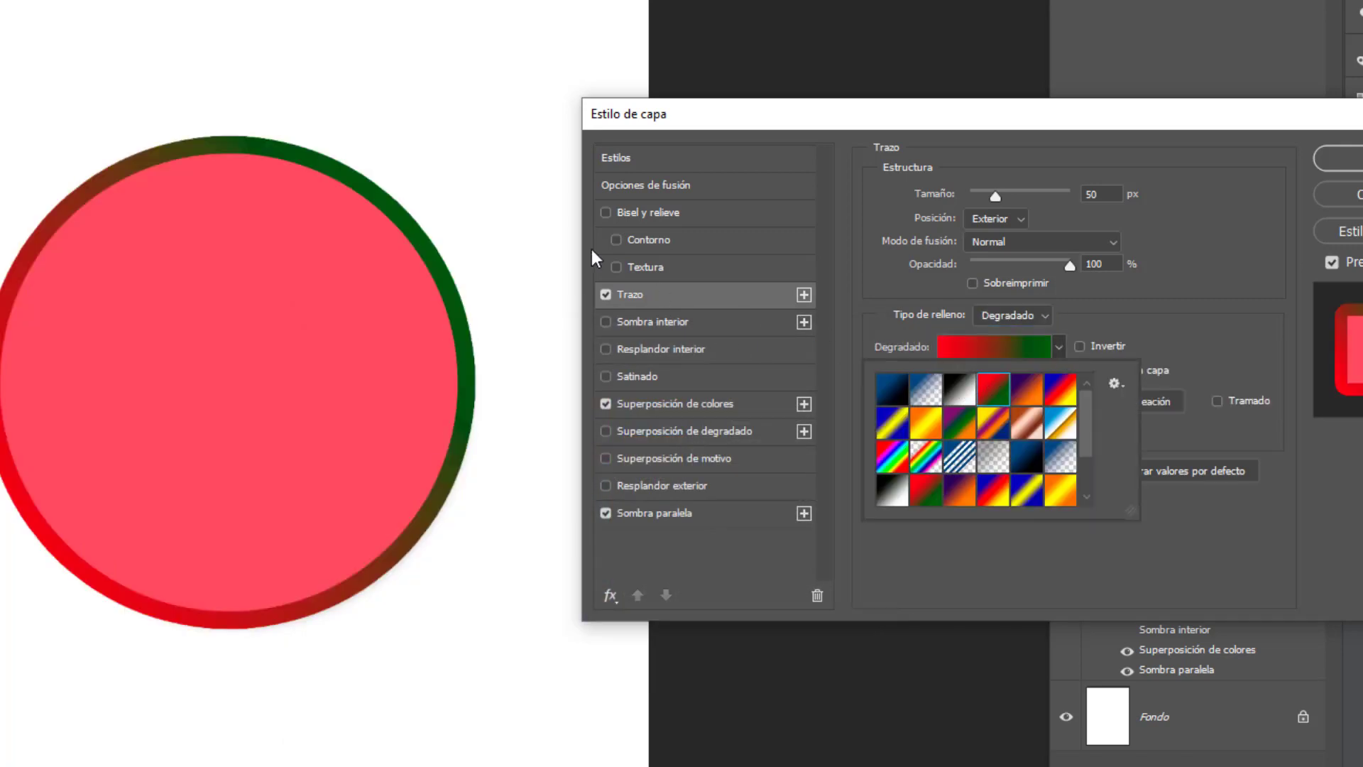
- Close the stroke's gradient presets and reduce the stroke size to 35 px
click(1072, 338)
click(1059, 347)
click(1216, 307)
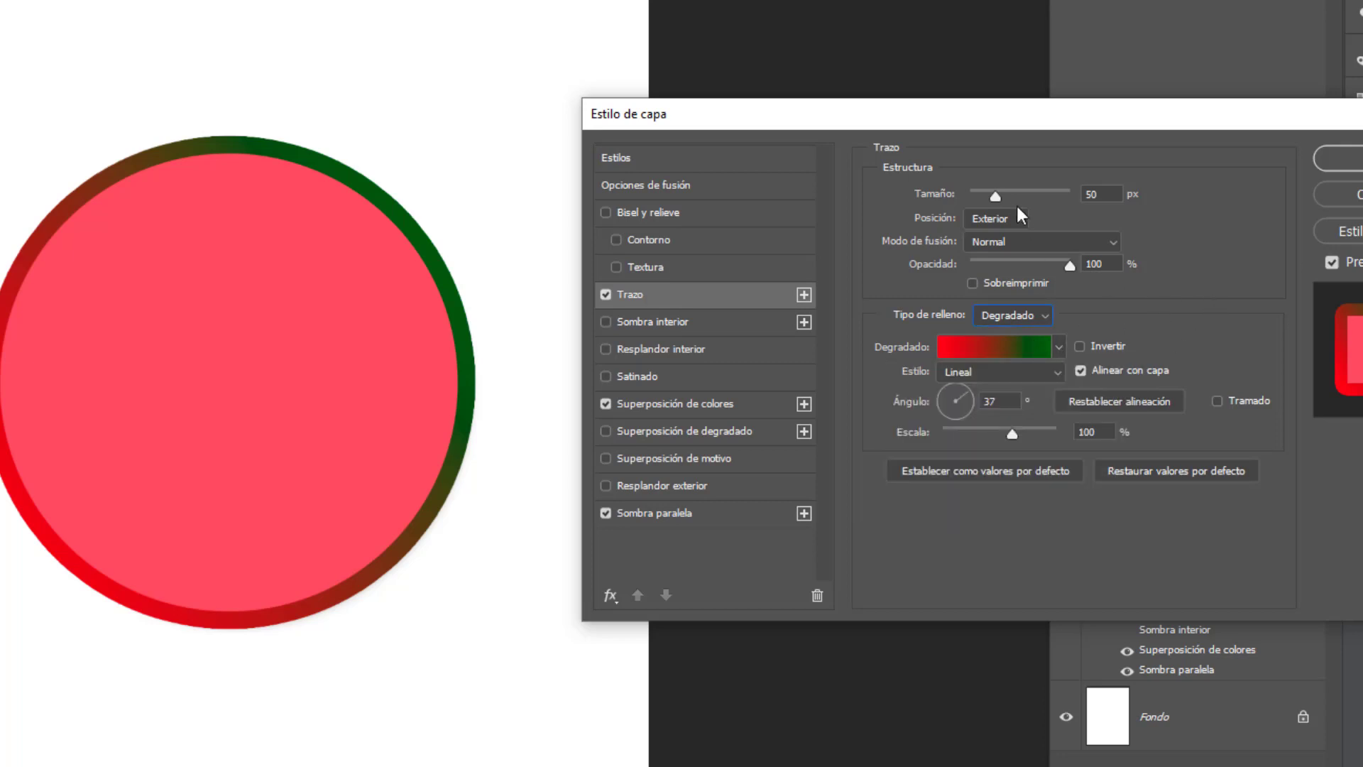
mouse_move(995, 193)
mouse_down()
mouse_move(1064, 189)
mouse_move(995, 191)
mouse_up()
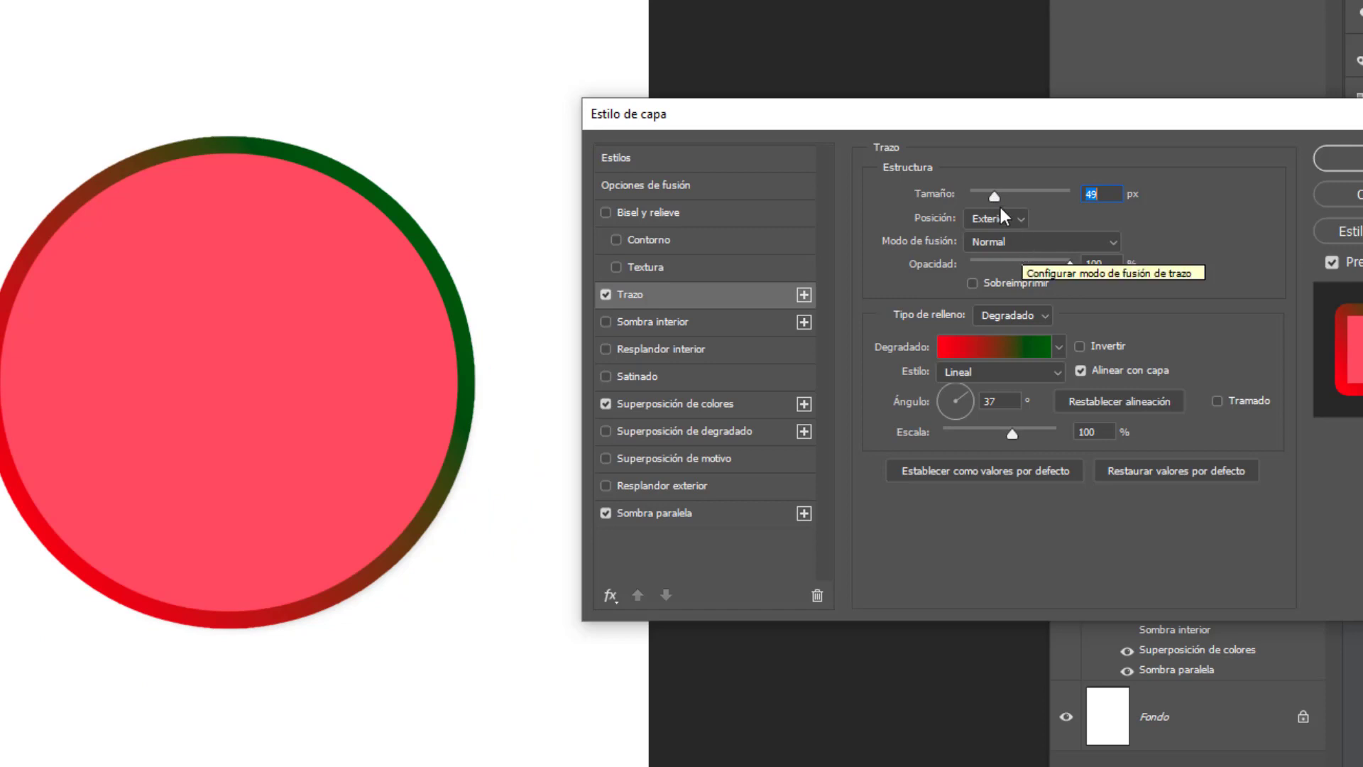
drag(994, 195, 989, 197)
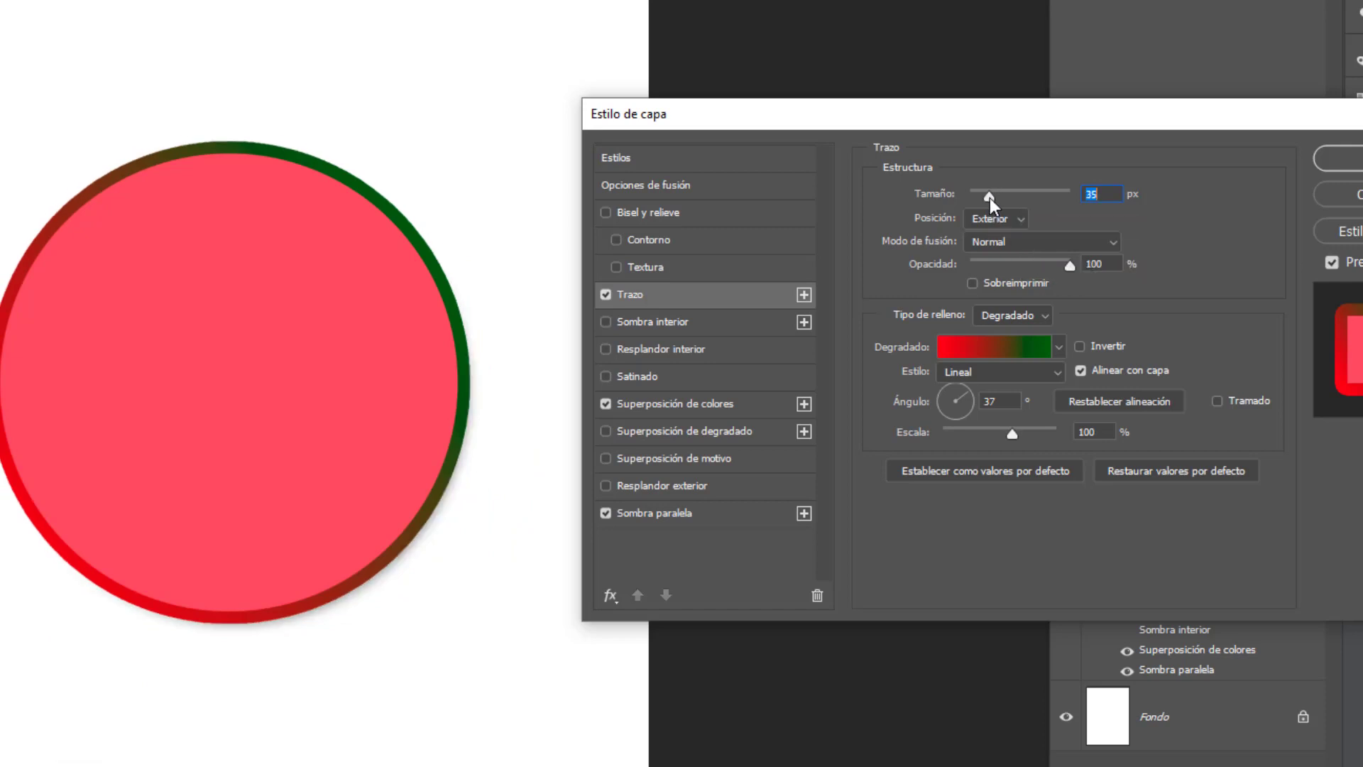
- Enable Resplandor interior on the circle with Retraer at 31% and Tamaño at 125 px
click(605, 350)
click(651, 346)
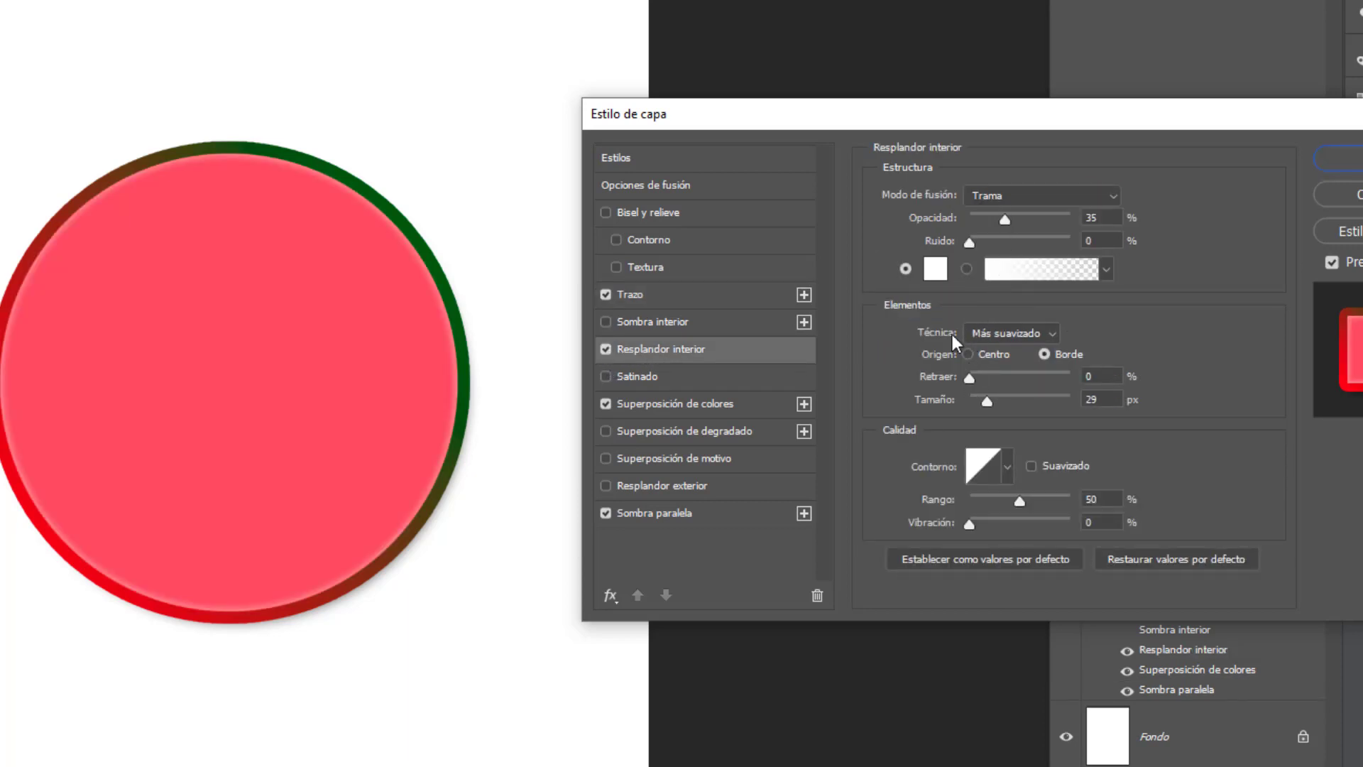
drag(958, 410, 993, 379)
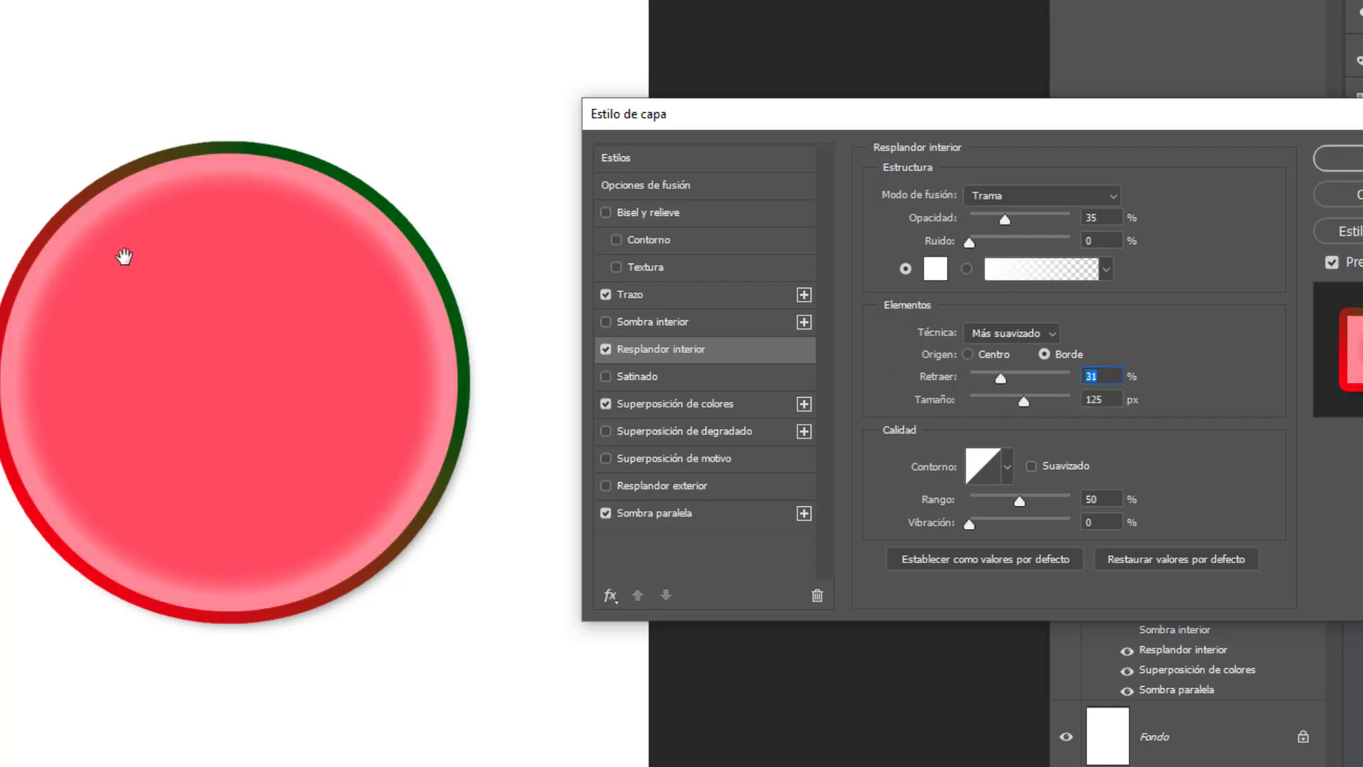
- Change the inner glow's colour to a pale yellow
click(933, 276)
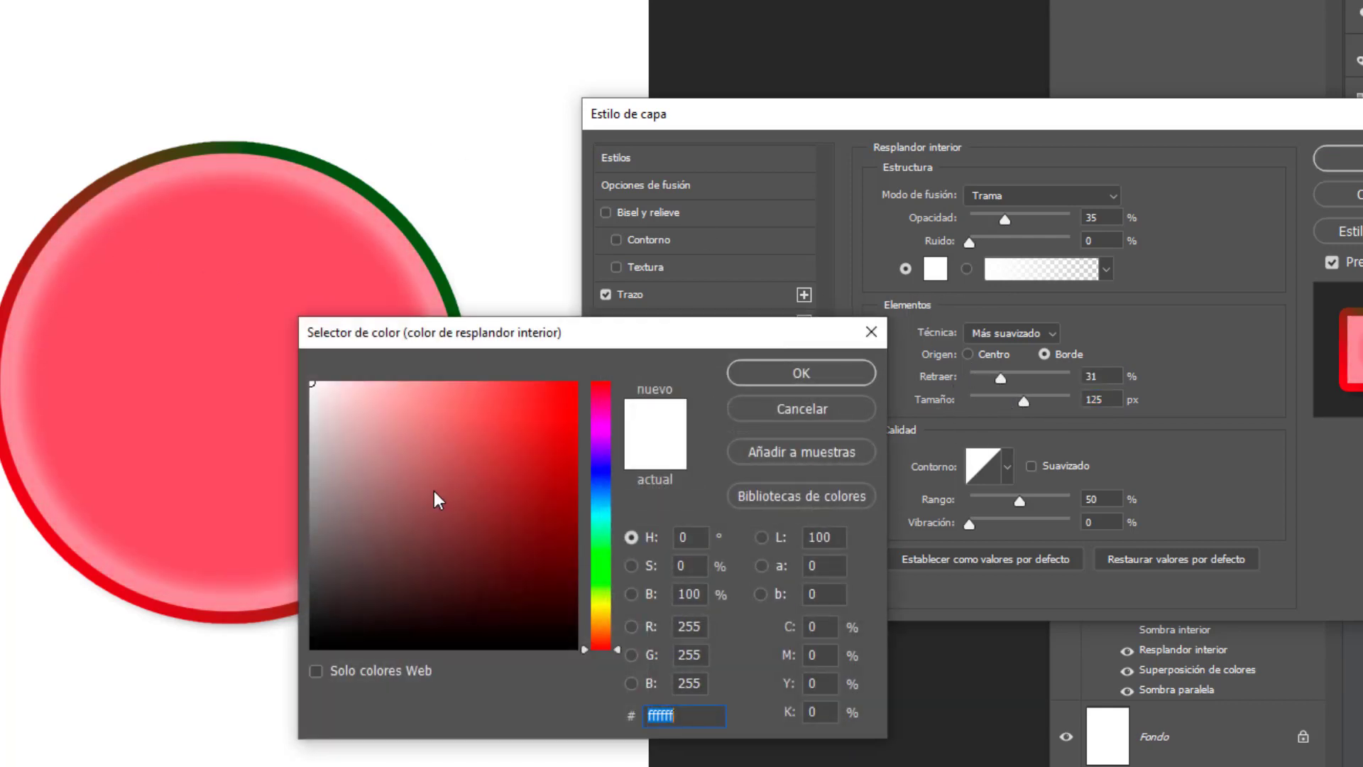
click(601, 610)
drag(385, 385, 421, 389)
click(789, 375)
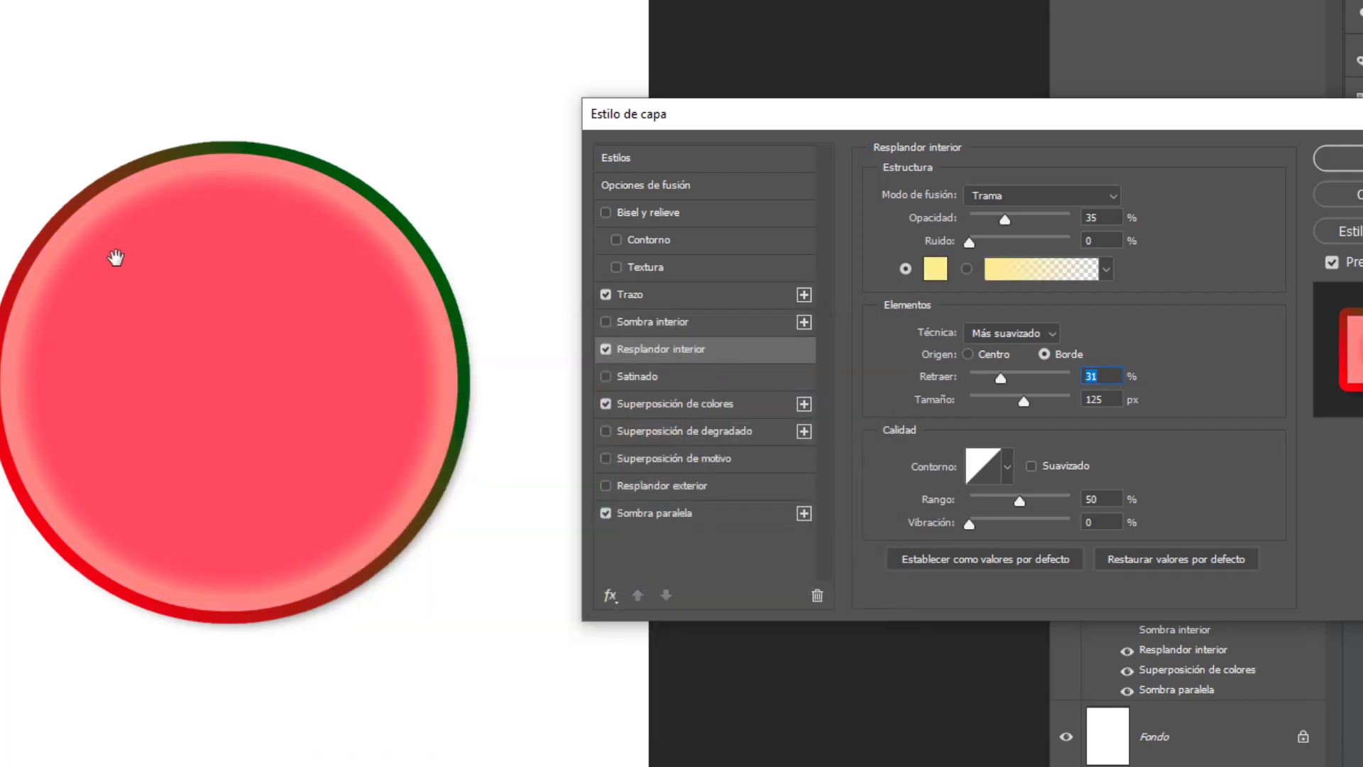
- Disable Resplandor interior and apply the layer style settings to Capa 1
click(606, 350)
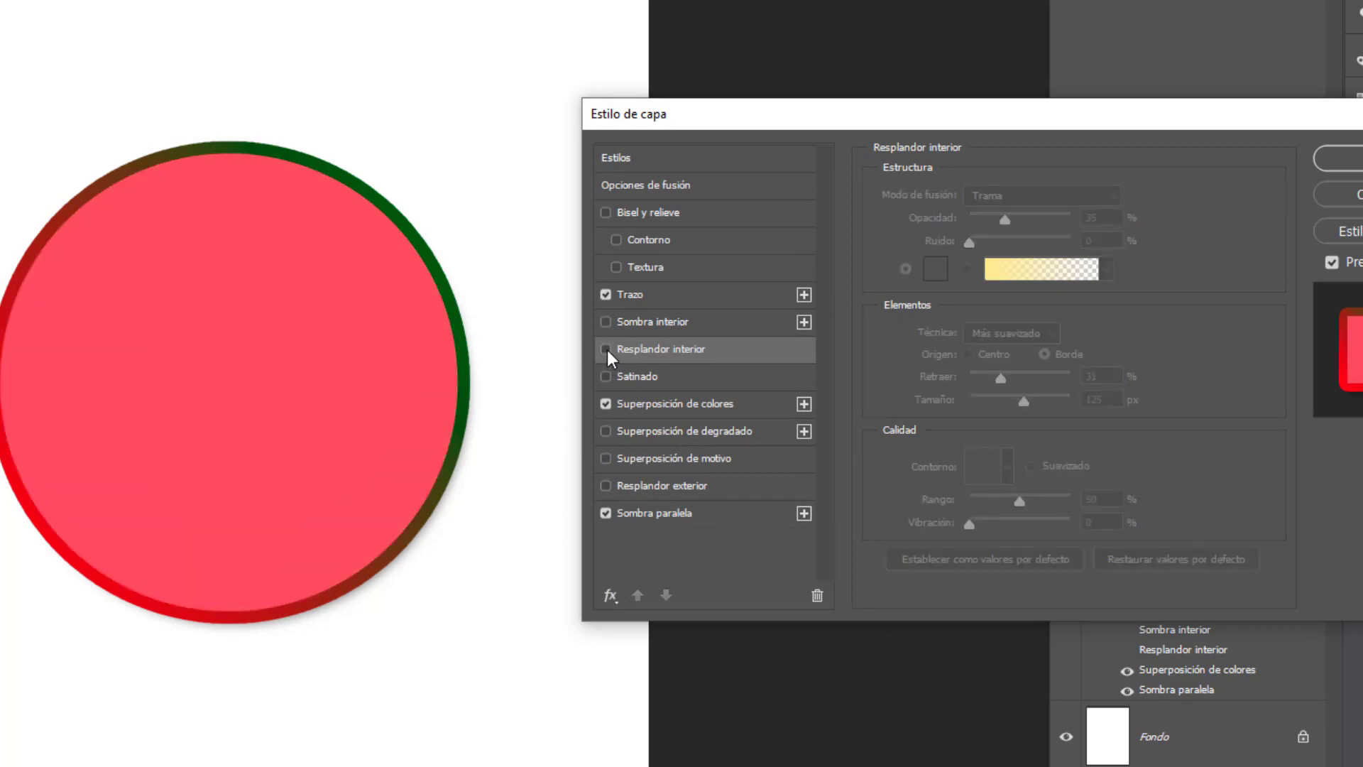
click(1248, 158)
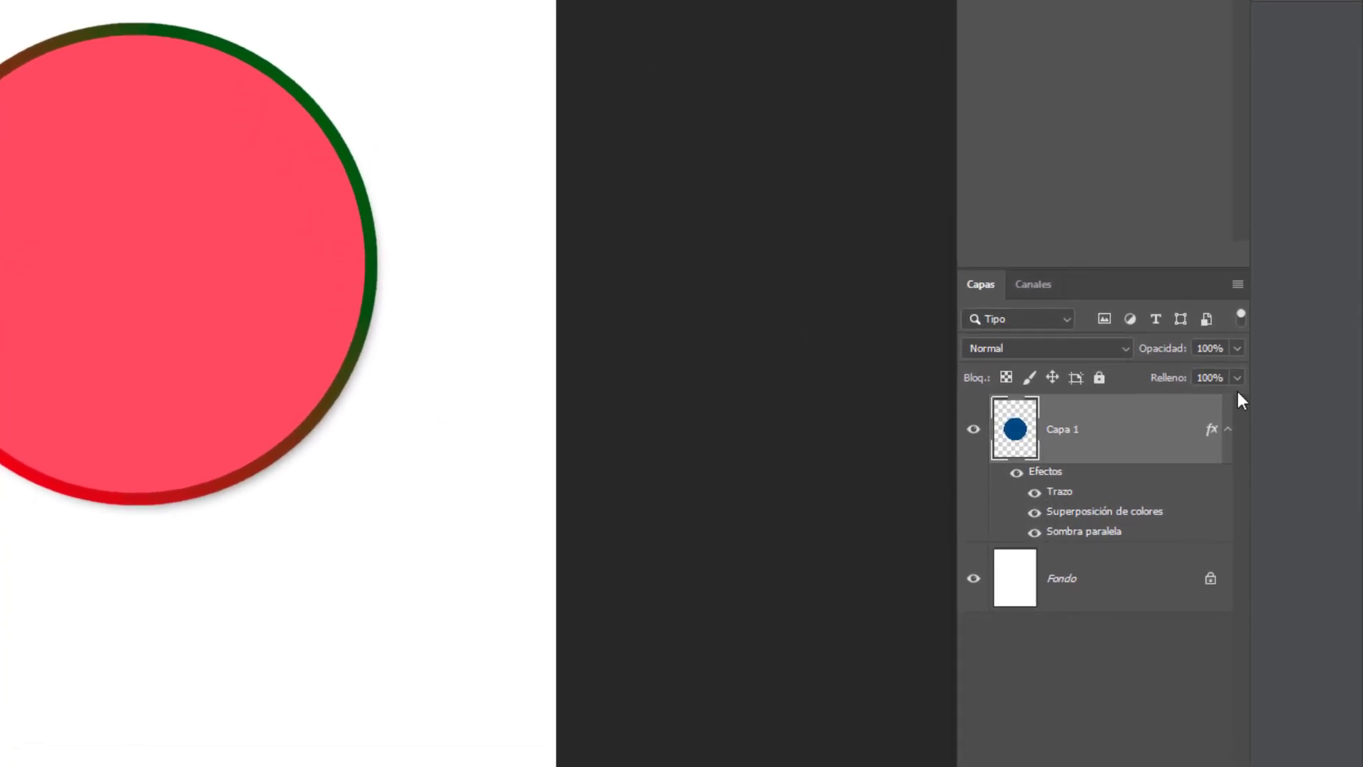
- Collapse and expand Capa 1's effects list, and compare the circle with its effects hidden individually and all together, leaving them visible
click(1228, 430)
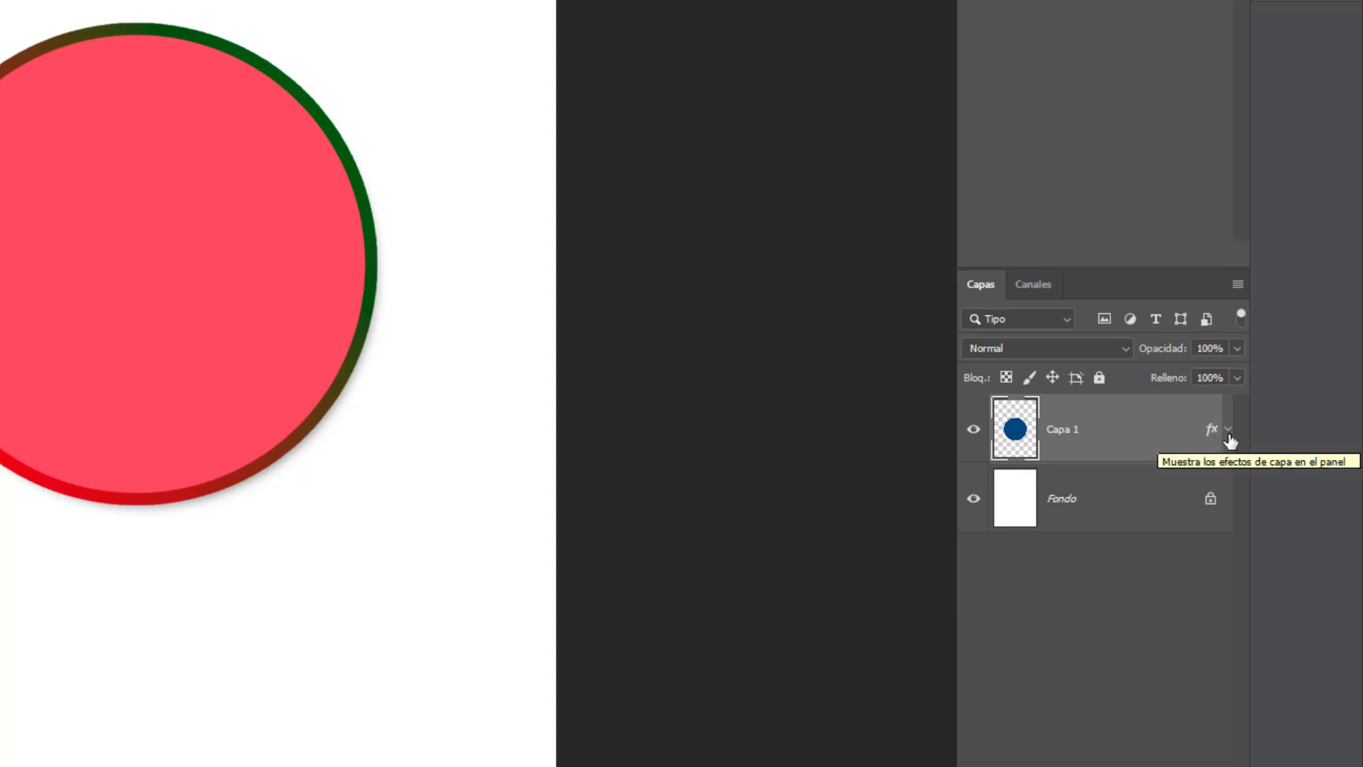
click(1228, 433)
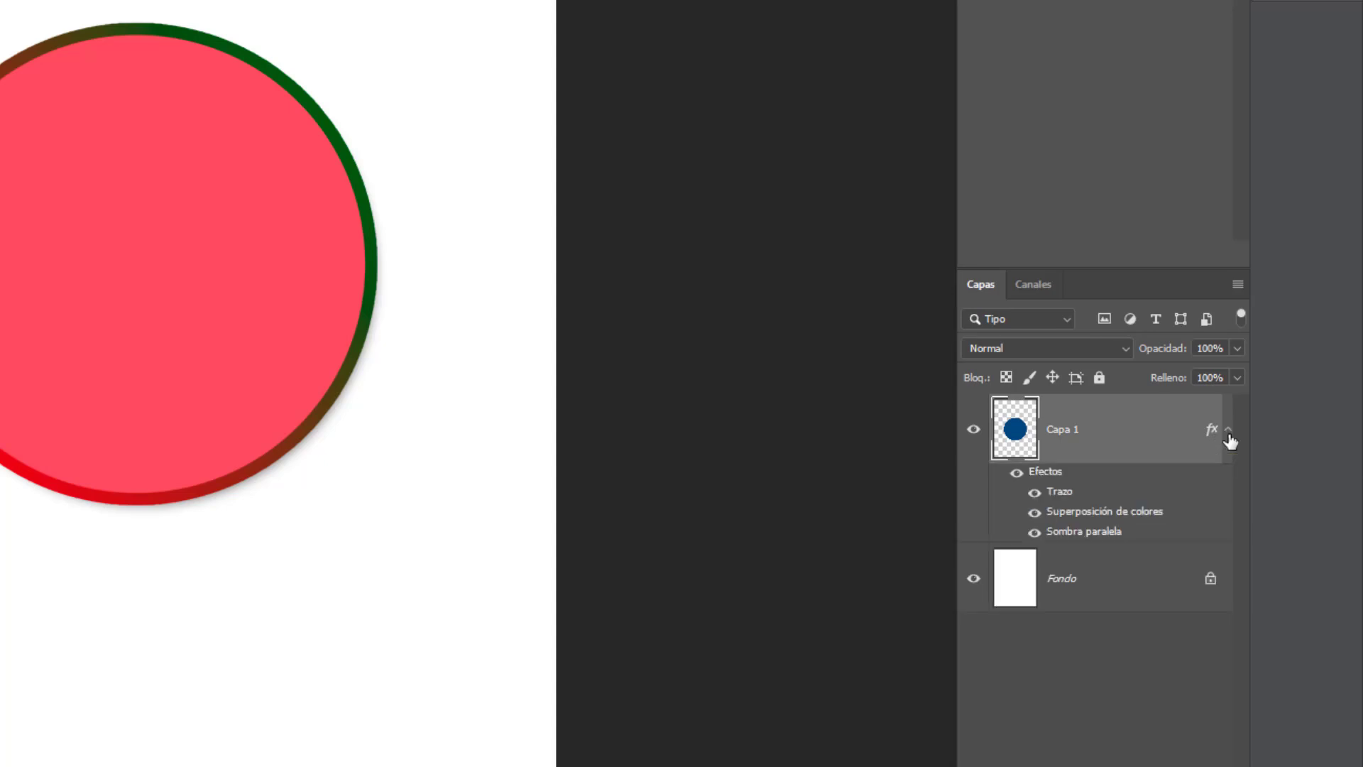
click(1035, 492)
click(1035, 512)
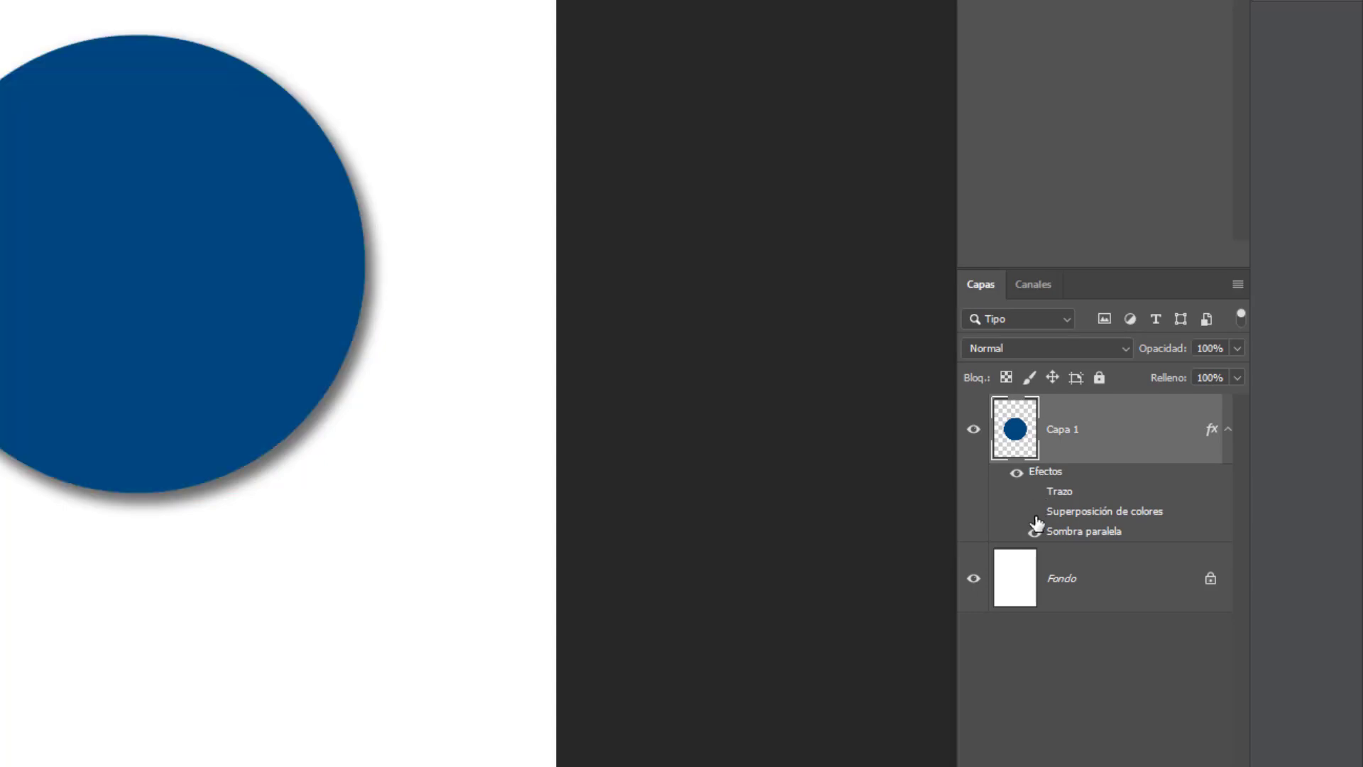
click(1035, 533)
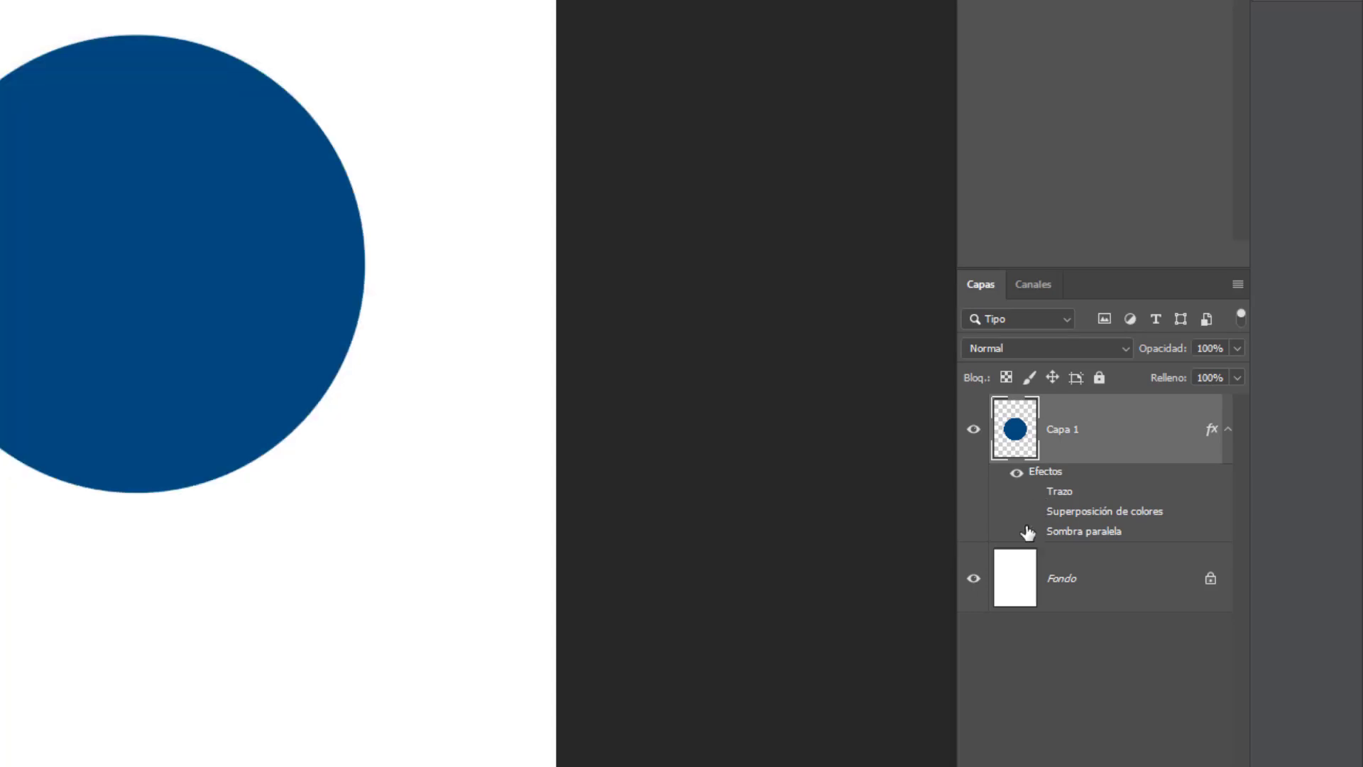
click(1015, 473)
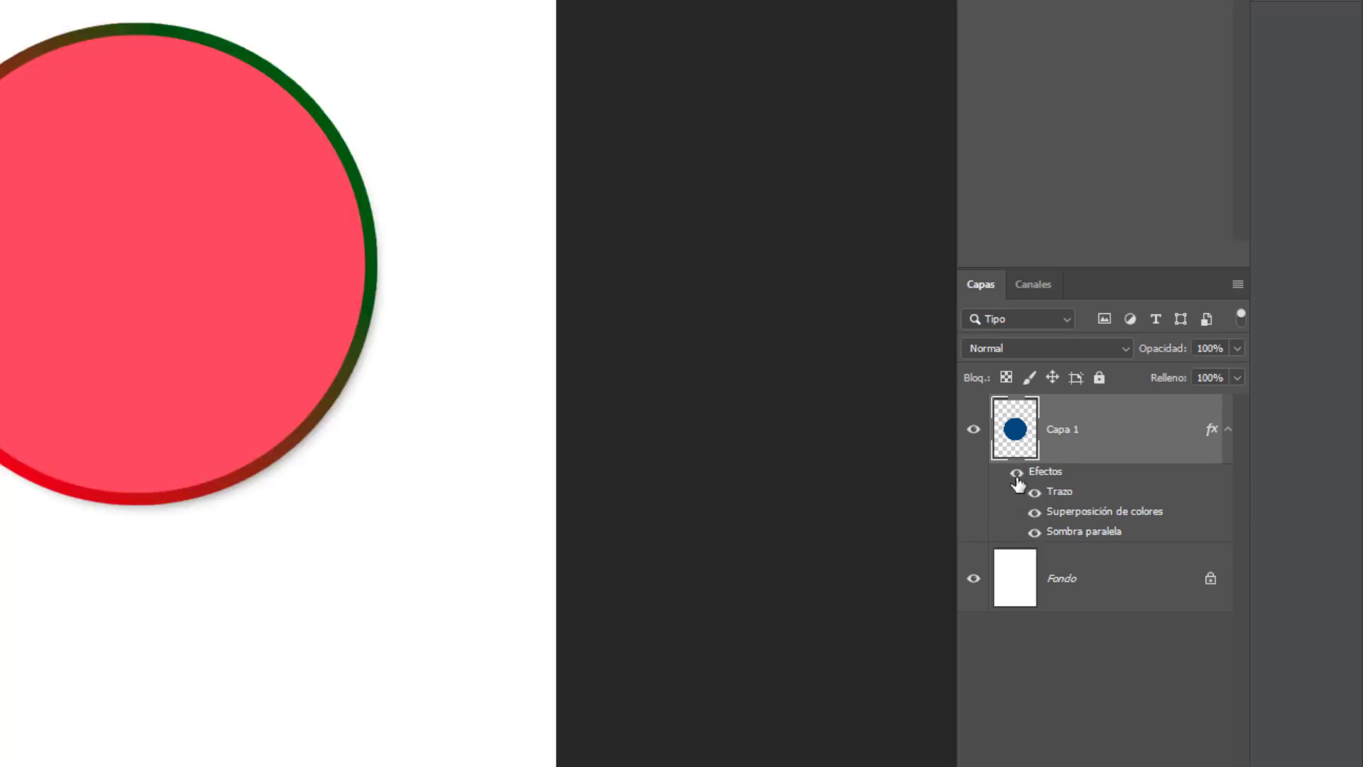
click(1016, 474)
click(1016, 474)
- Reopen the circle's Trazo effect, set its size to 46 px and apply the gold gradient preset
double_click(1060, 492)
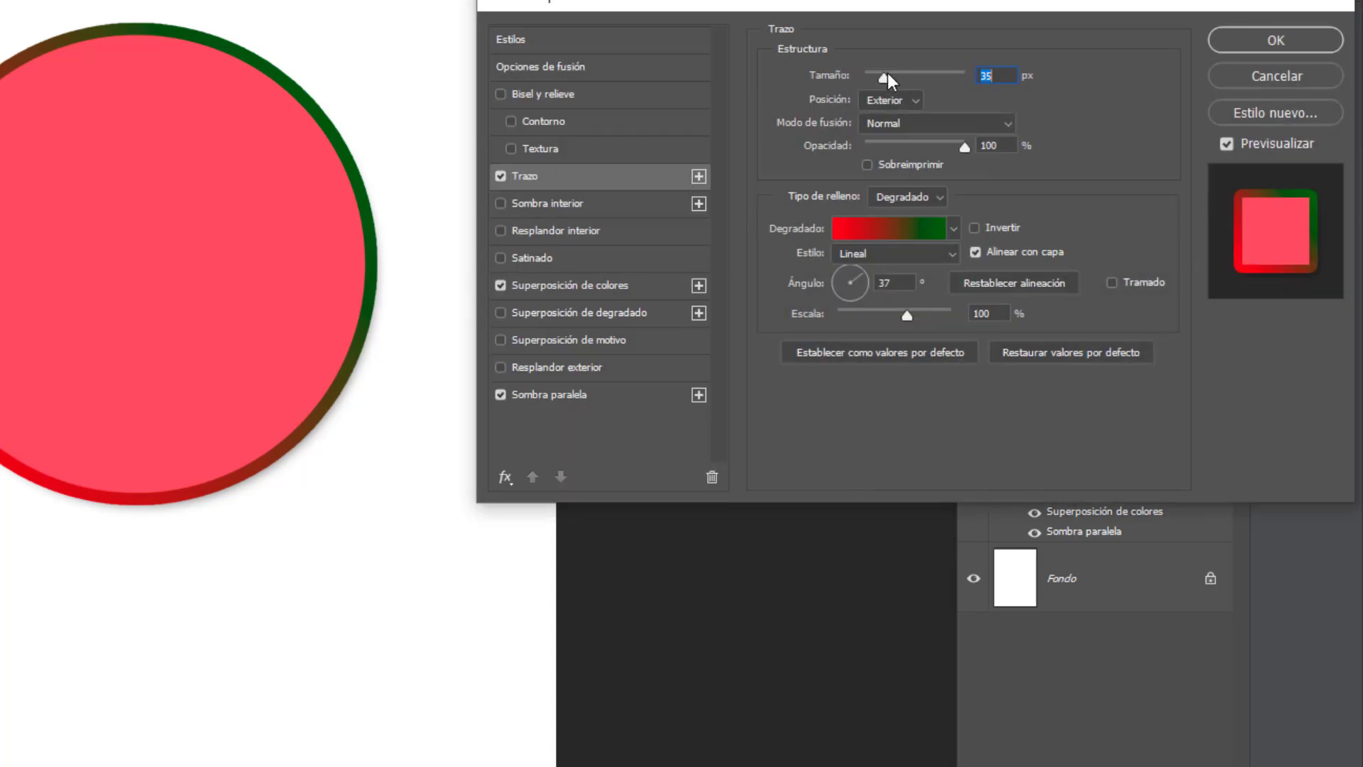
mouse_move(888, 74)
mouse_down()
mouse_move(909, 73)
mouse_move(889, 80)
mouse_up()
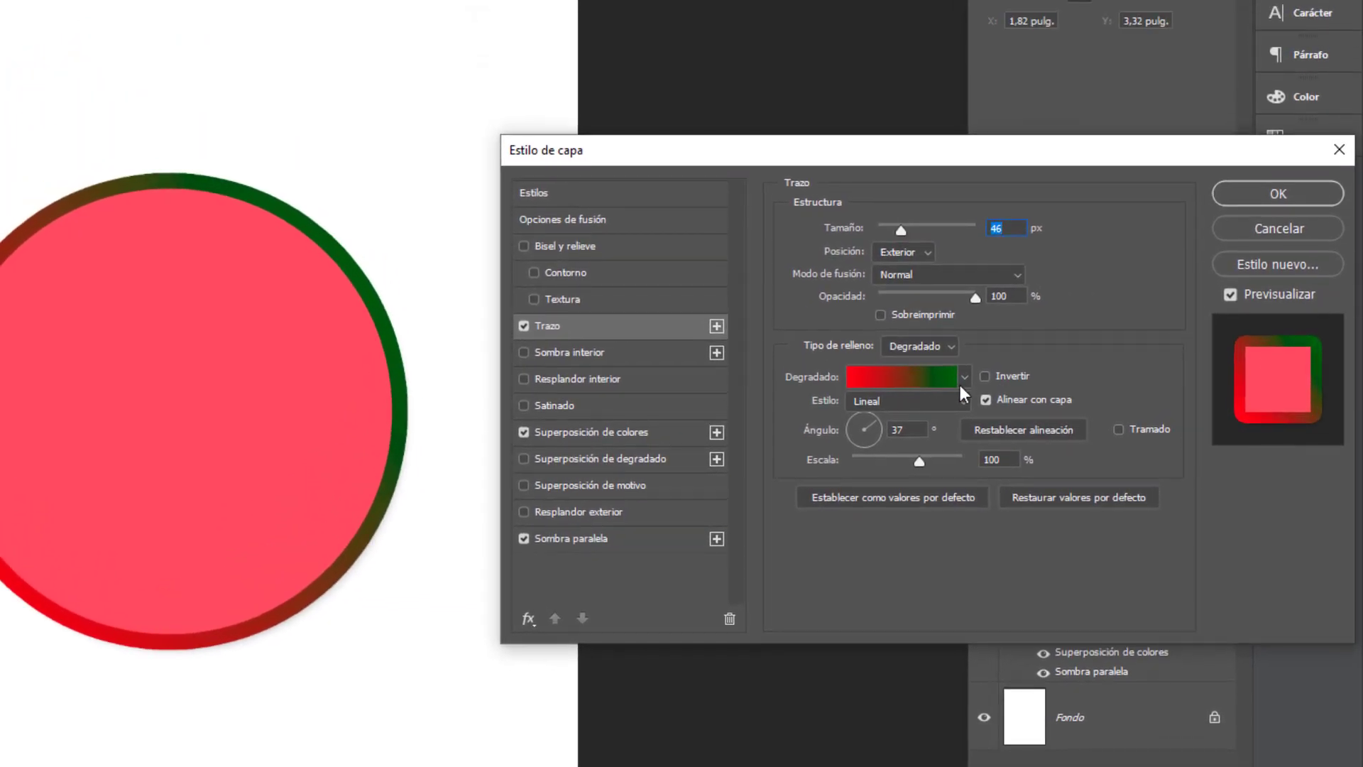
click(964, 377)
scroll(881, 497, down, 2)
click(869, 518)
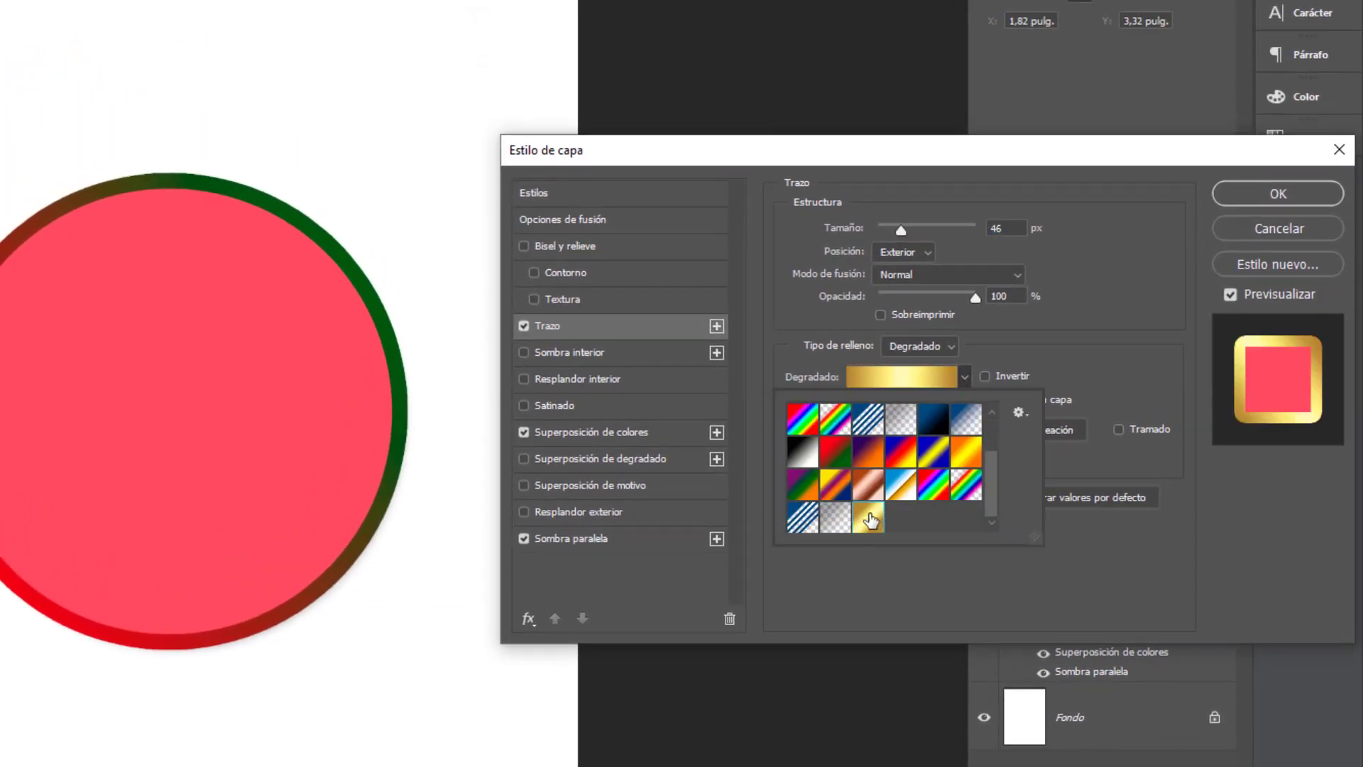
click(1051, 313)
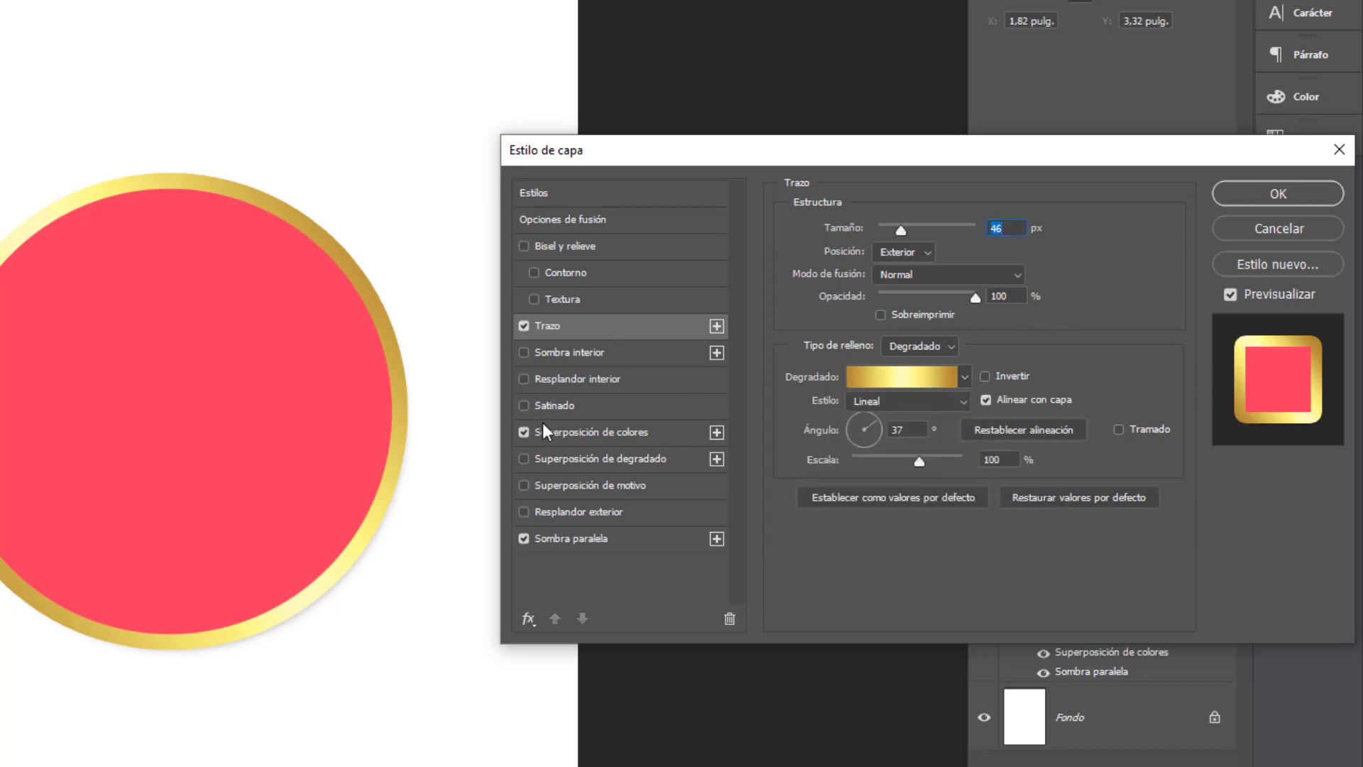
- Disable Superposición de colores and enable Superposición de degradado with the gold linear gradient on the circle
click(523, 432)
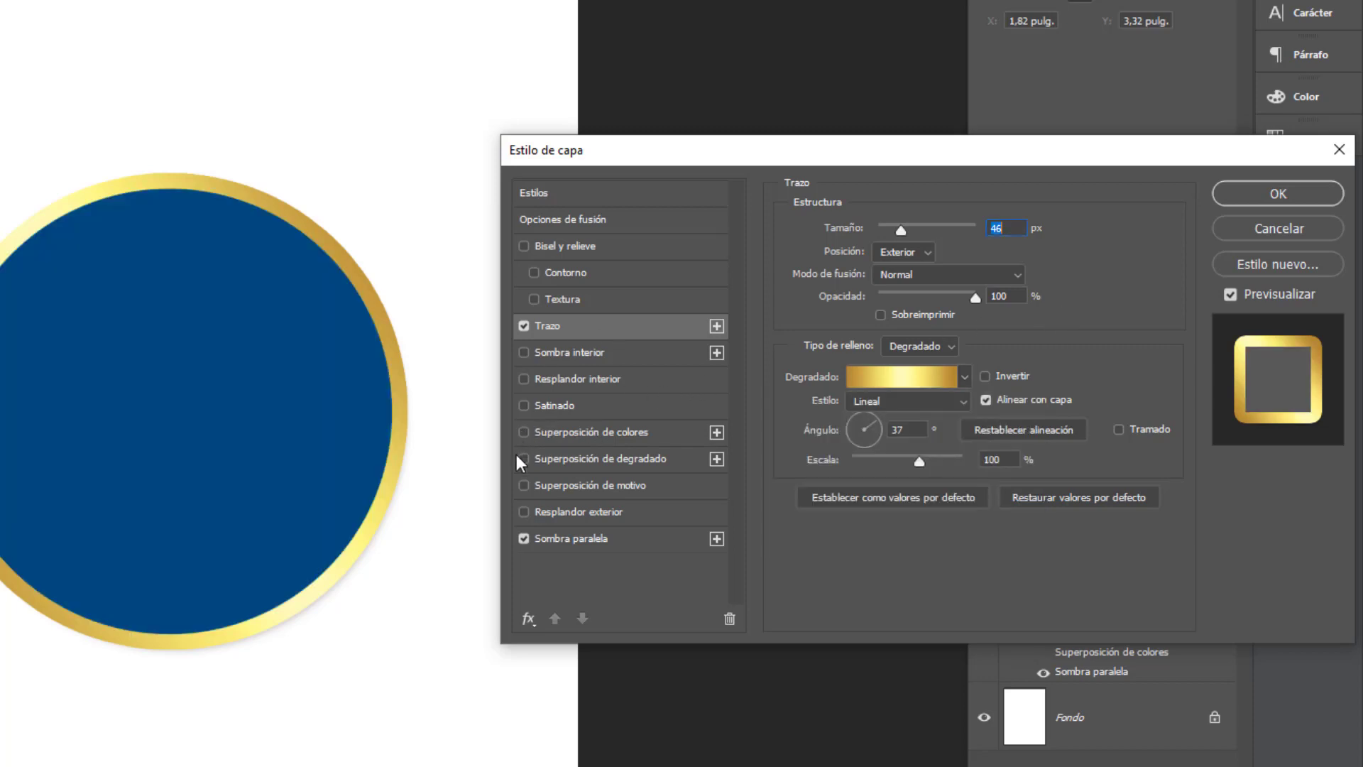
click(524, 459)
click(564, 458)
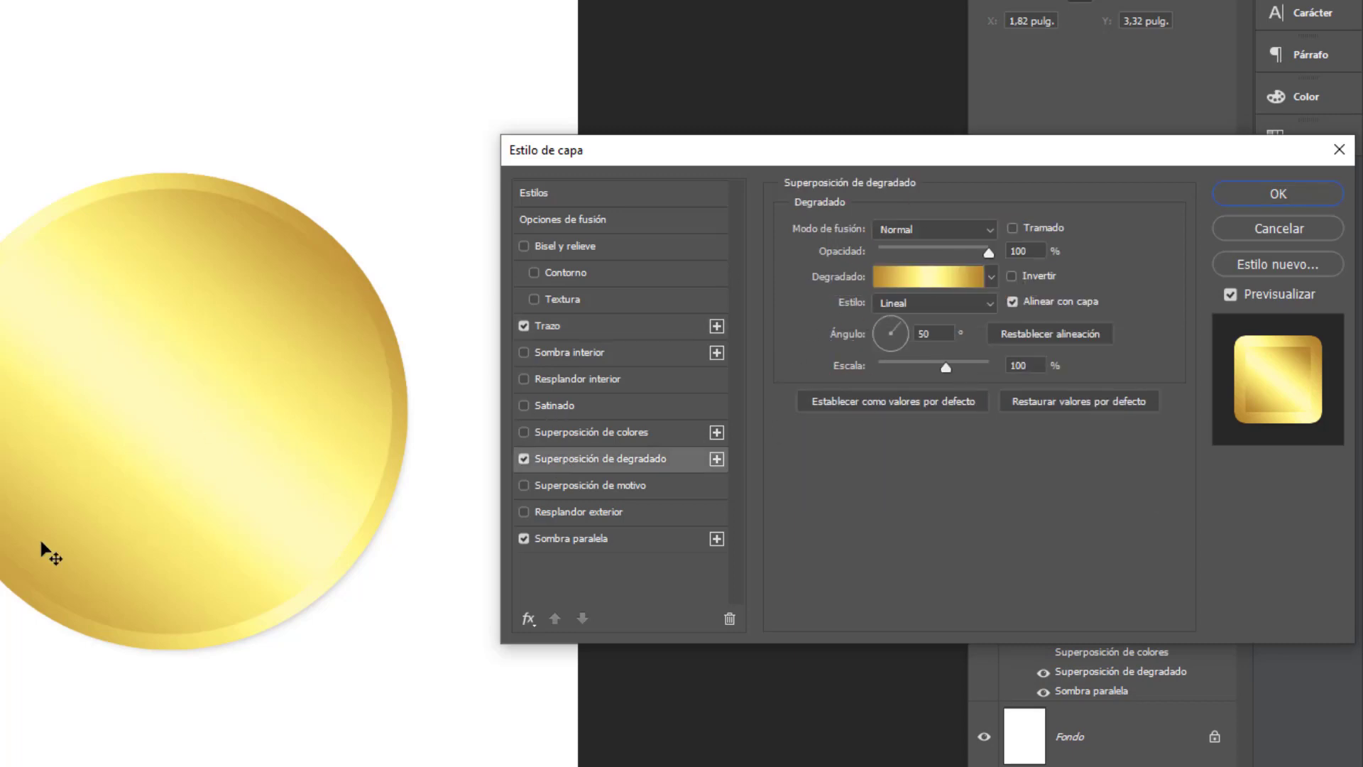
- Open the stroke's gold gradient for editing and examine the colours of its first two colour stops
click(555, 327)
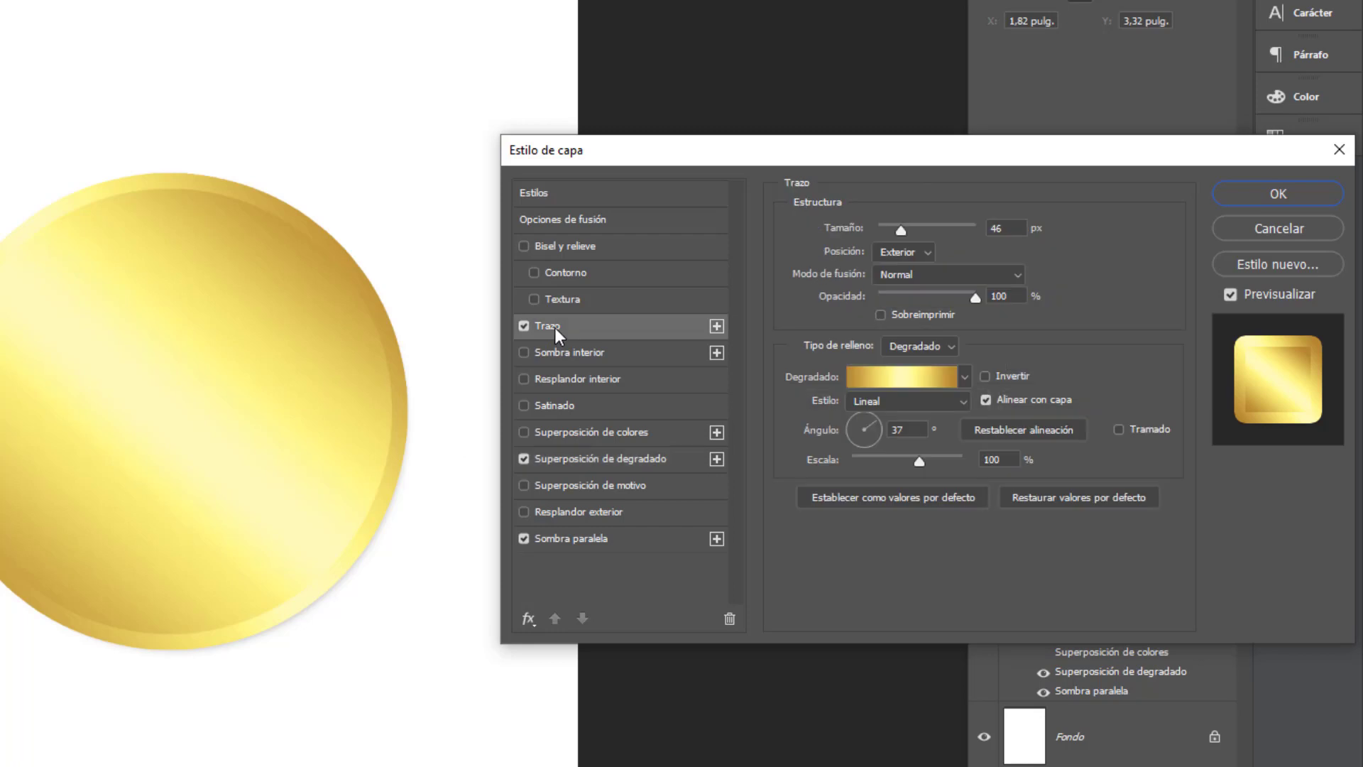
click(906, 384)
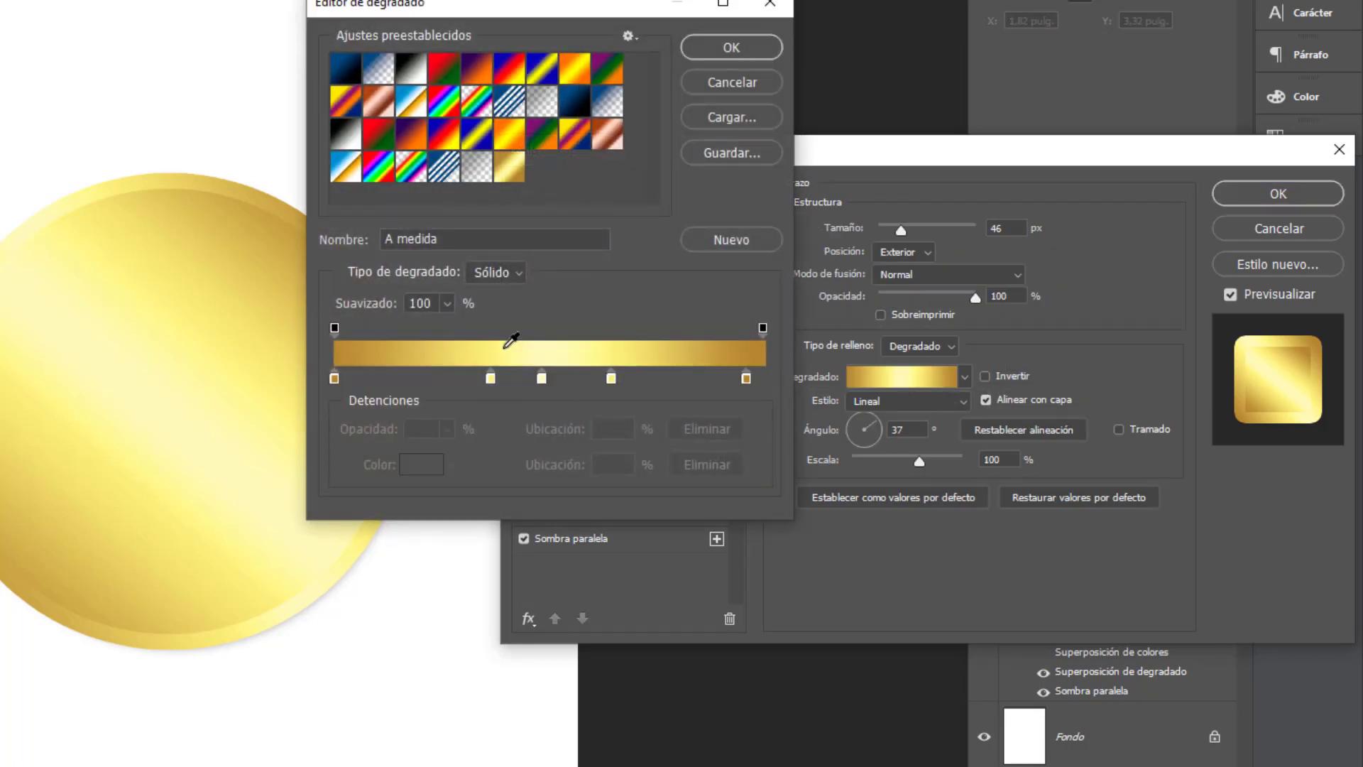
double_click(335, 379)
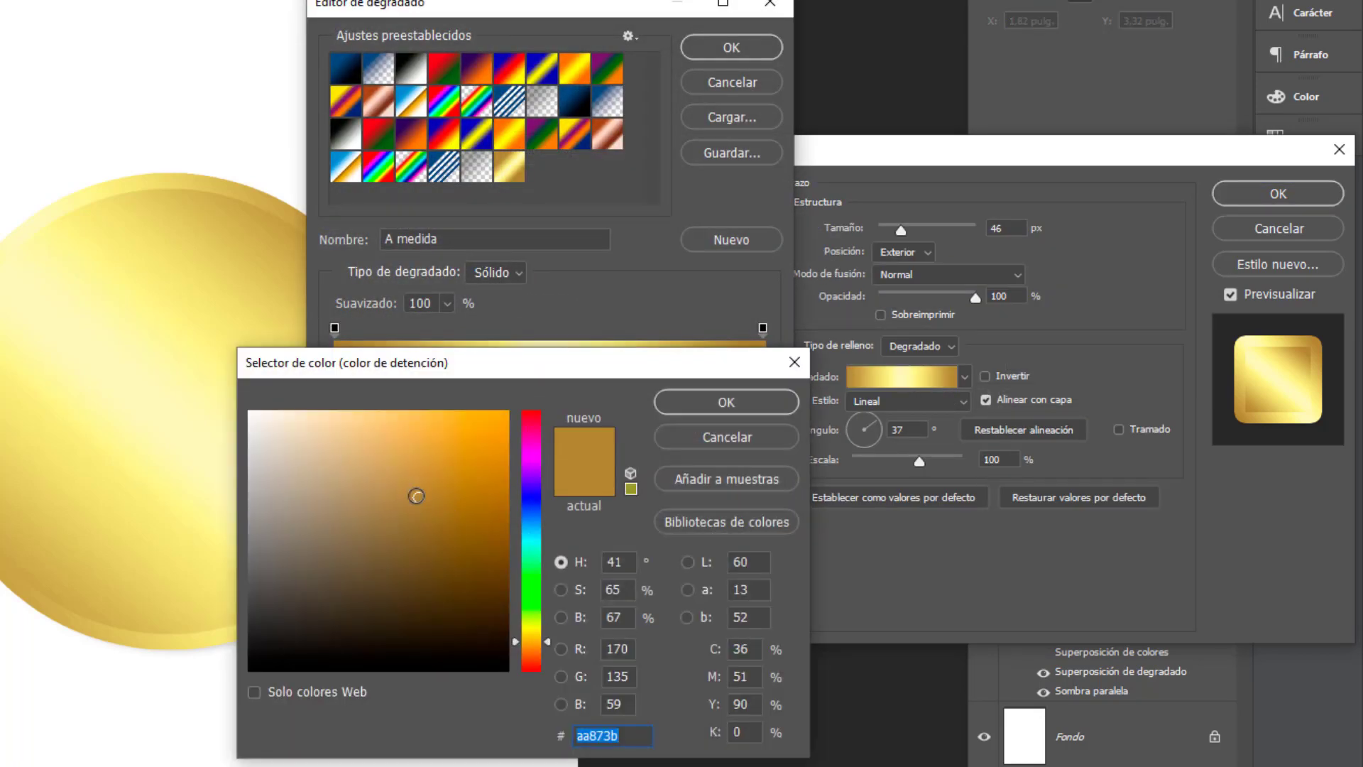
click(735, 408)
double_click(490, 377)
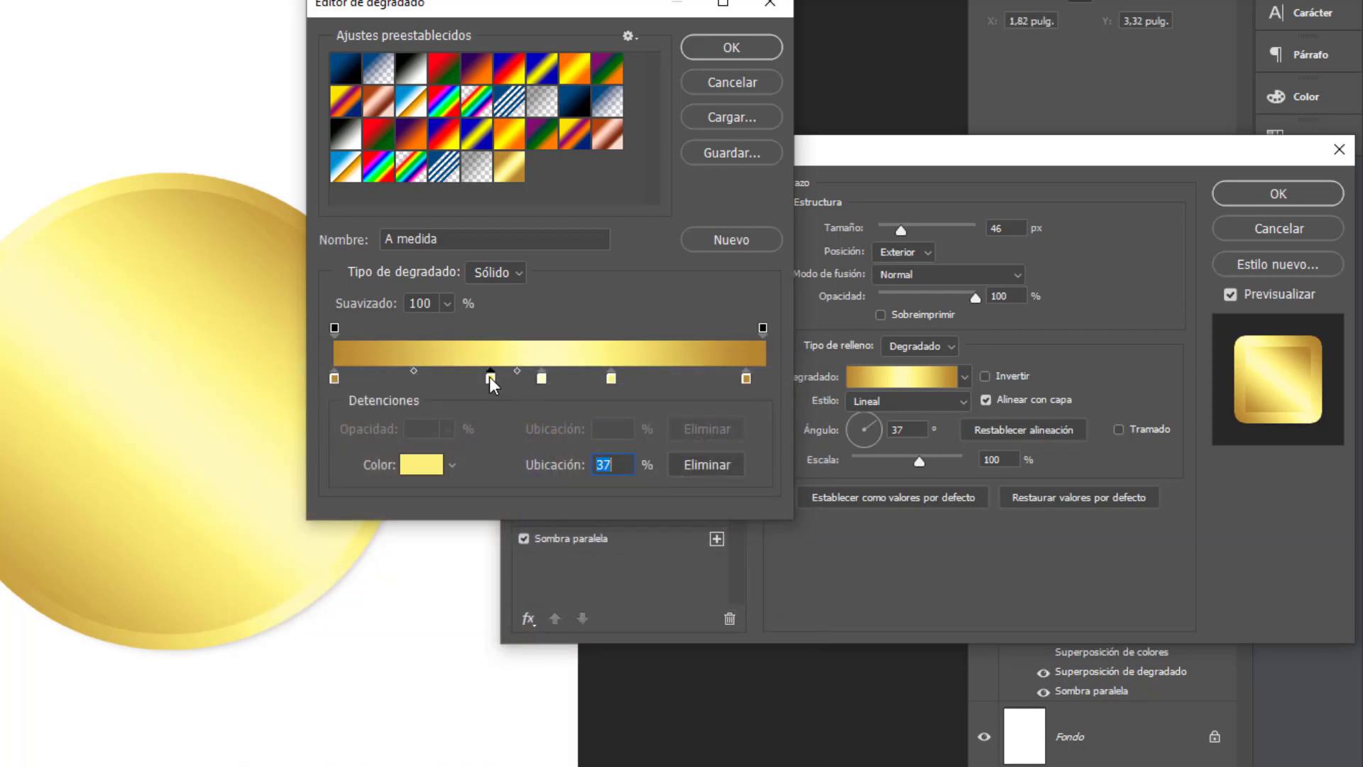
click(725, 405)
- Try adding yellow colour stops to the stroke's gradient, including ones at 80% and 18%, and discard the gradient edits
click(570, 382)
click(676, 381)
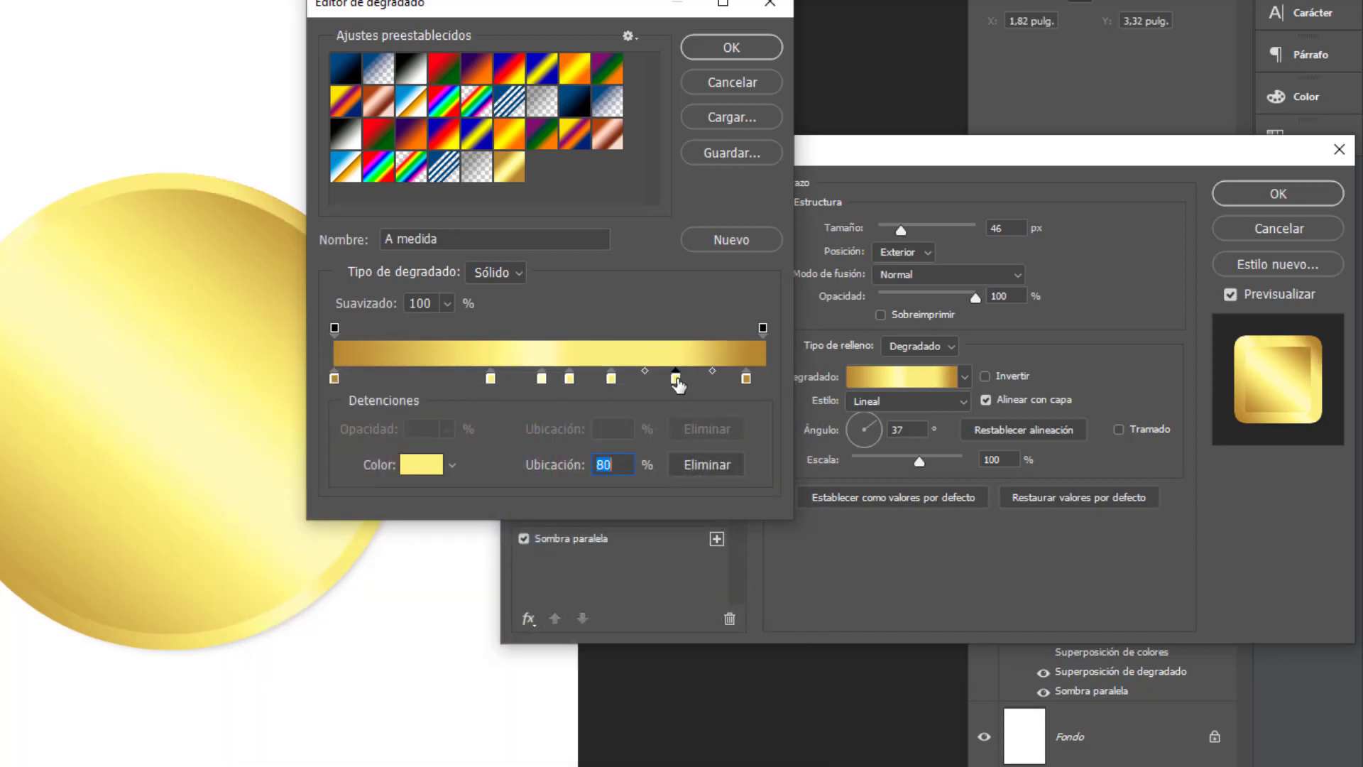
click(412, 381)
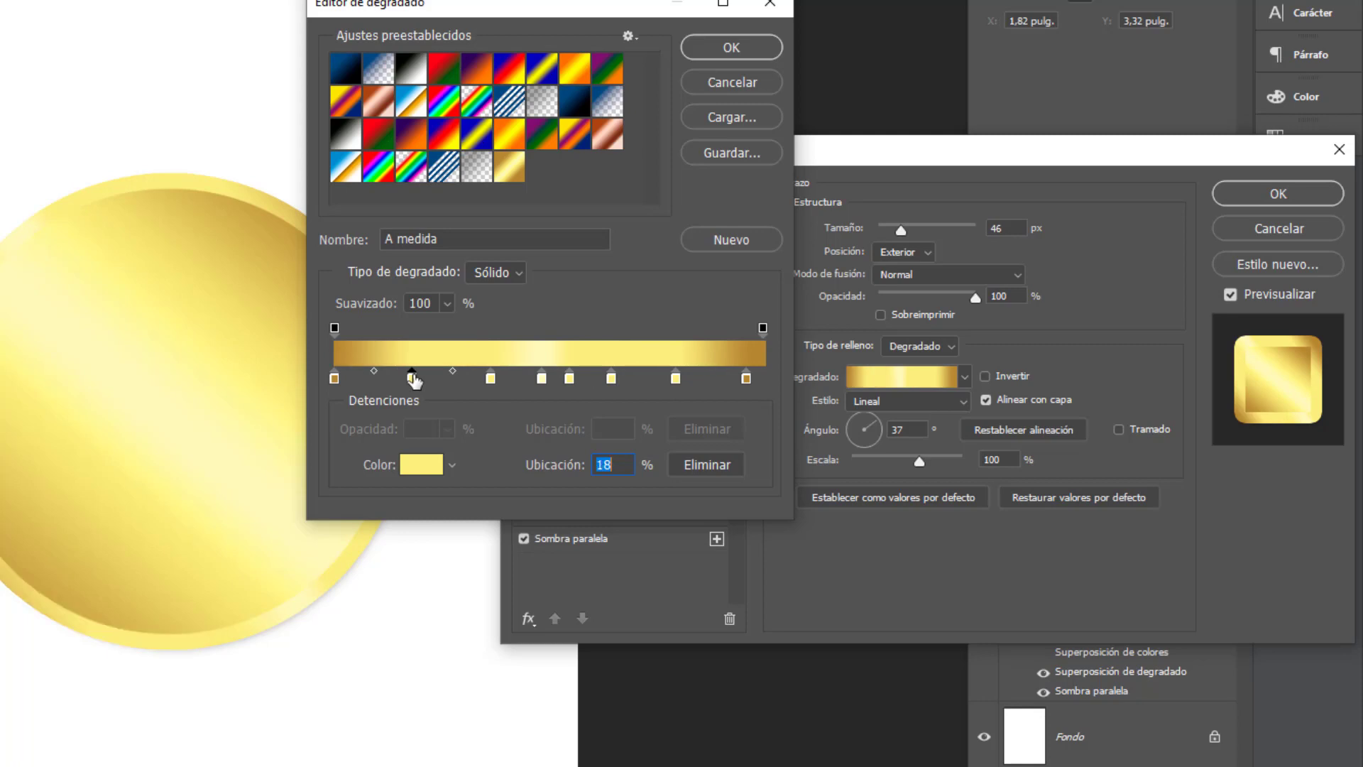
click(739, 89)
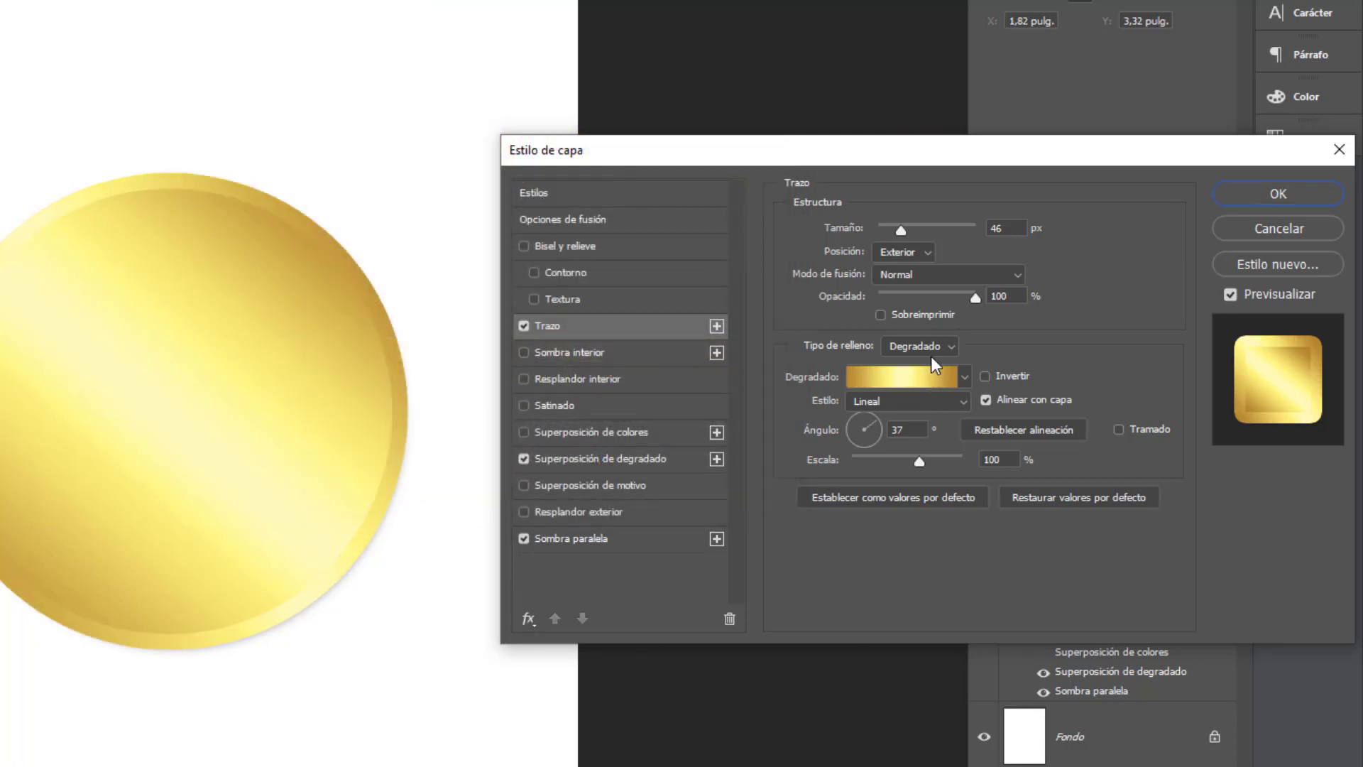
- Set the stroke gradient's angle to -66° and apply the layer styles
drag(878, 427, 863, 453)
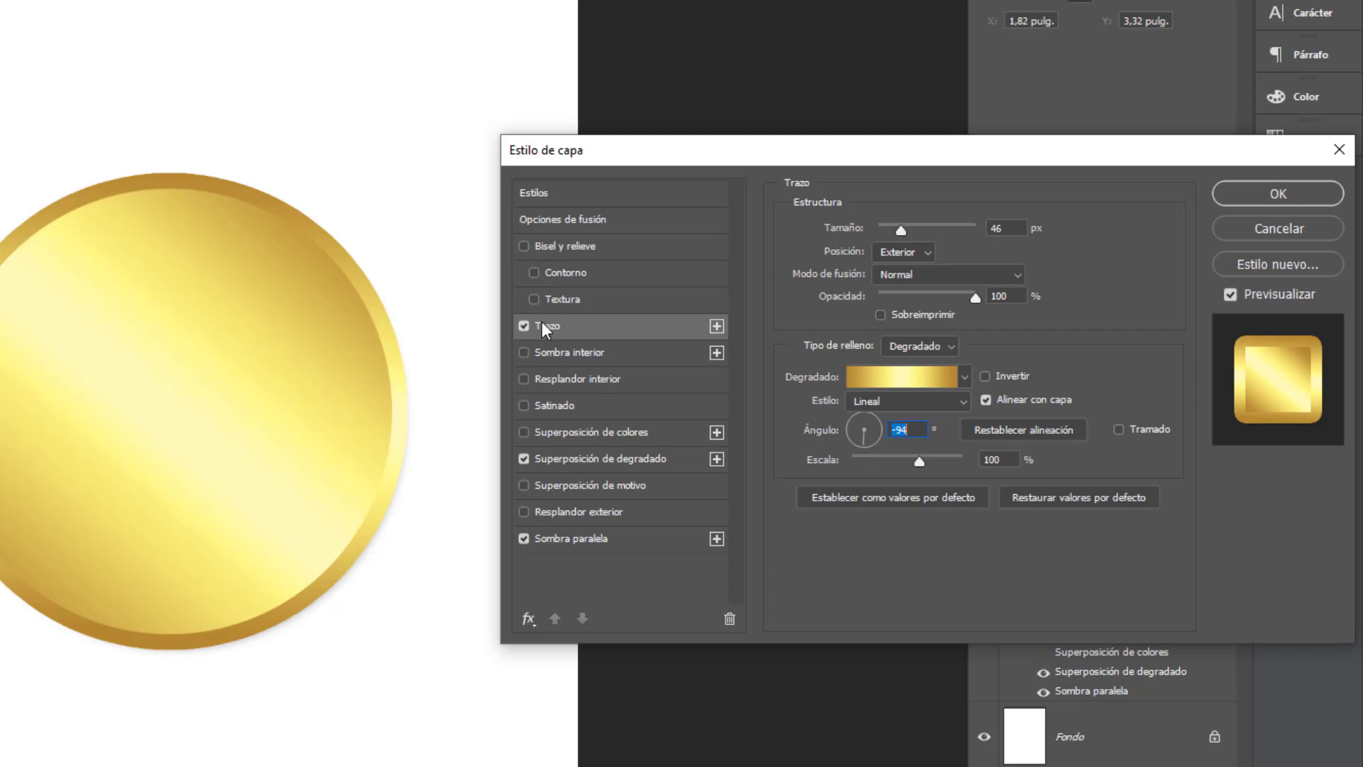
drag(871, 445, 871, 446)
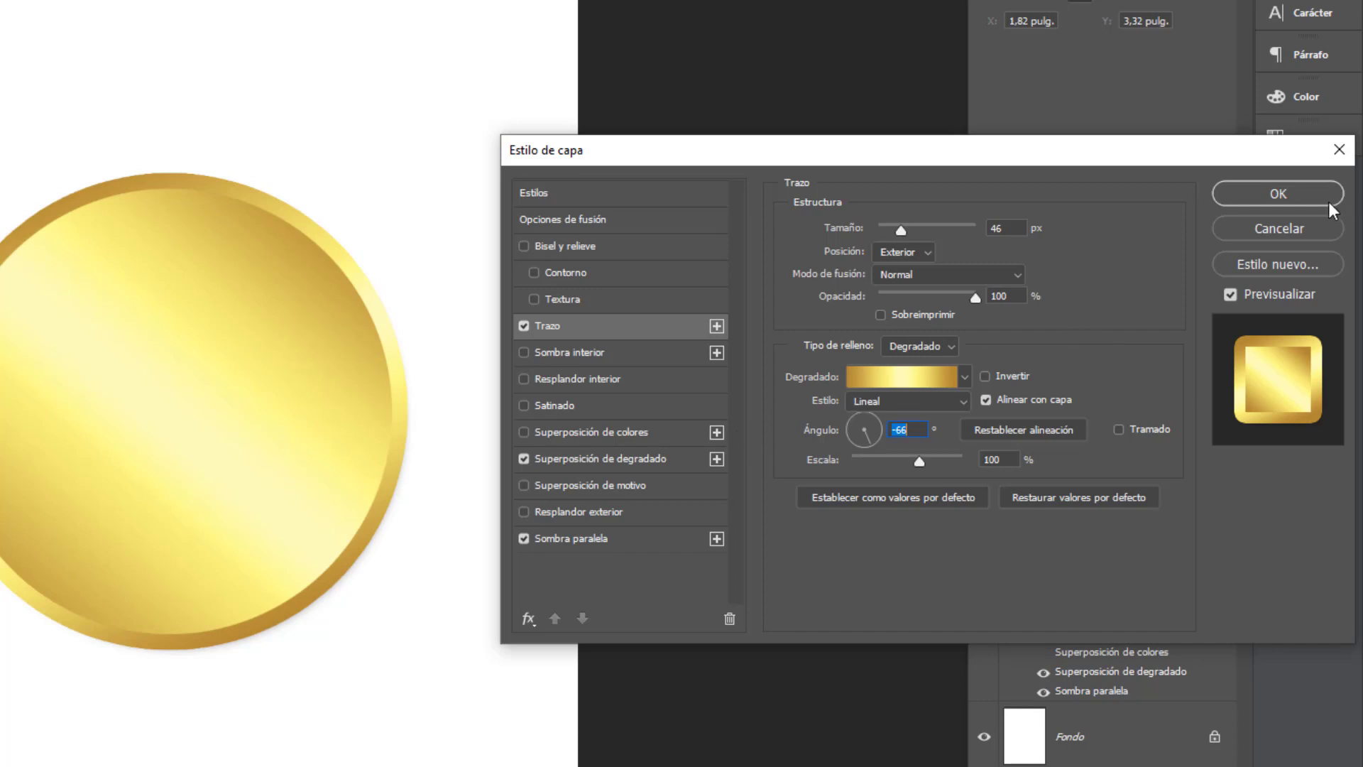
click(1290, 197)
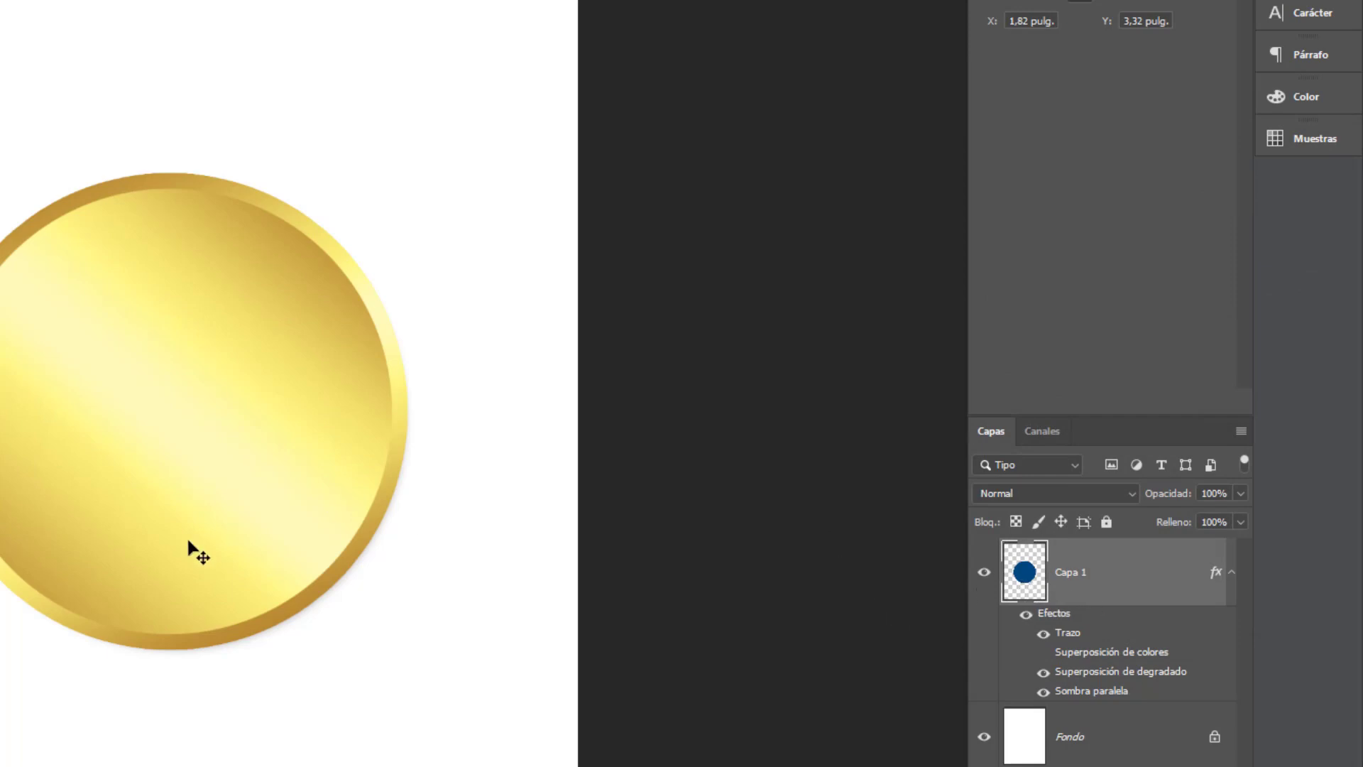
- Set up the Eraser with a hard round brush 916 px in diameter
mouse_move(256, 507)
mouse_down()
mouse_move(461, 355)
mouse_move(312, 483)
mouse_move(329, 479)
mouse_move(257, 506)
mouse_up()
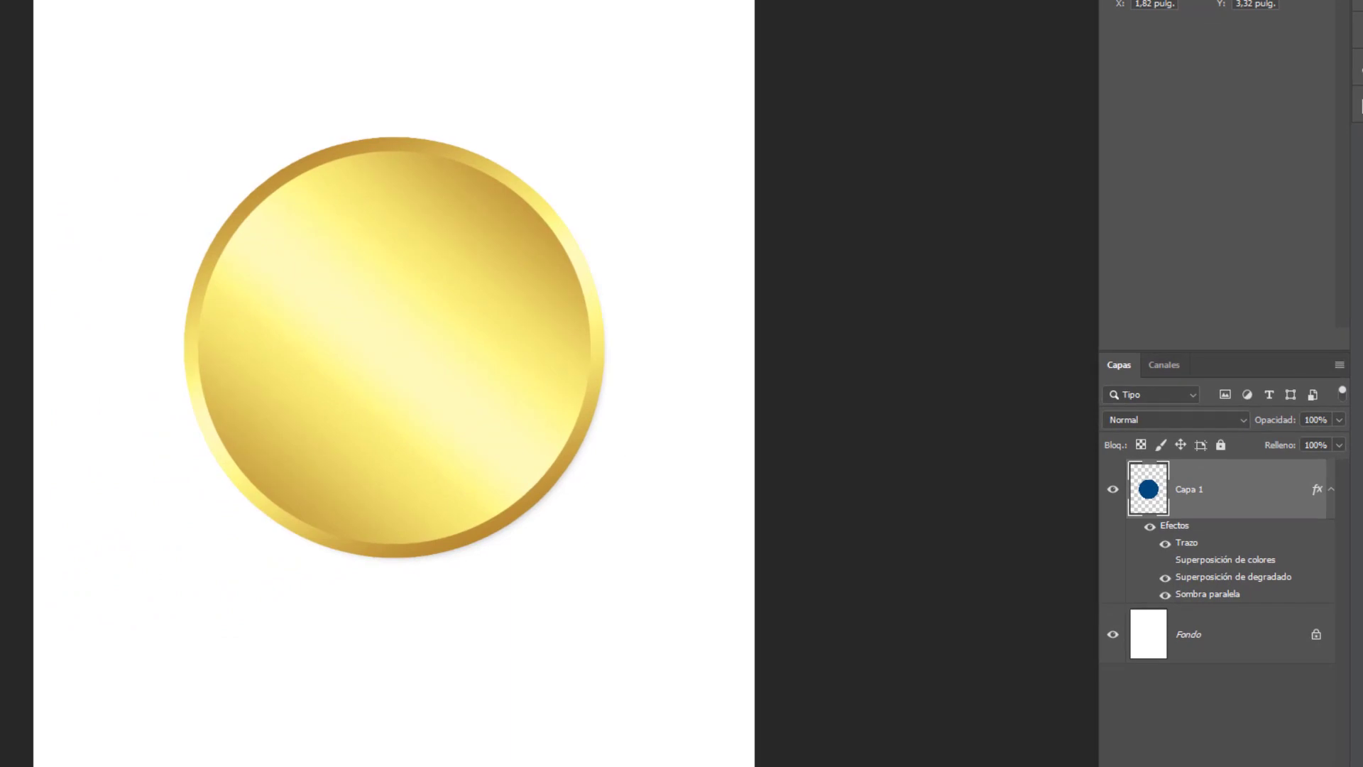
key(b)
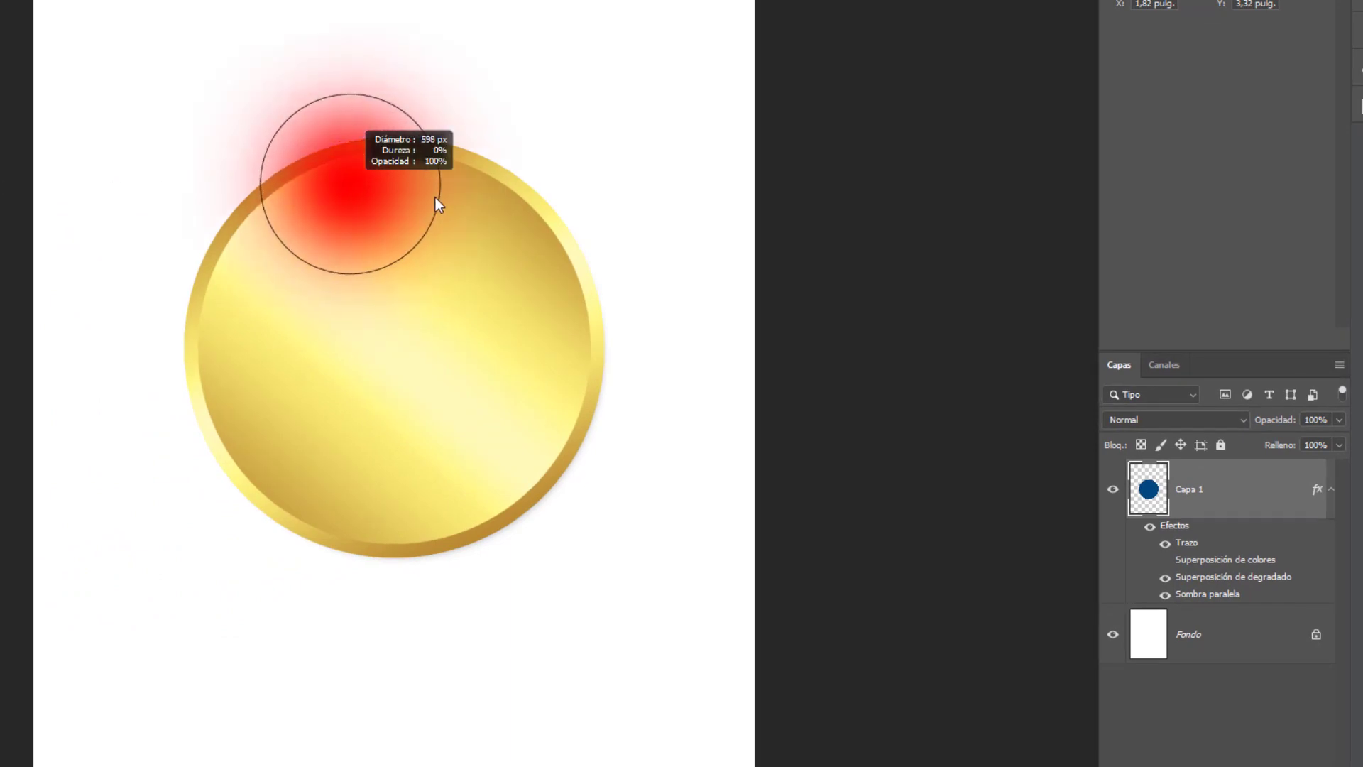
right_click(436, 197)
click(489, 433)
drag(380, 149, 431, 162)
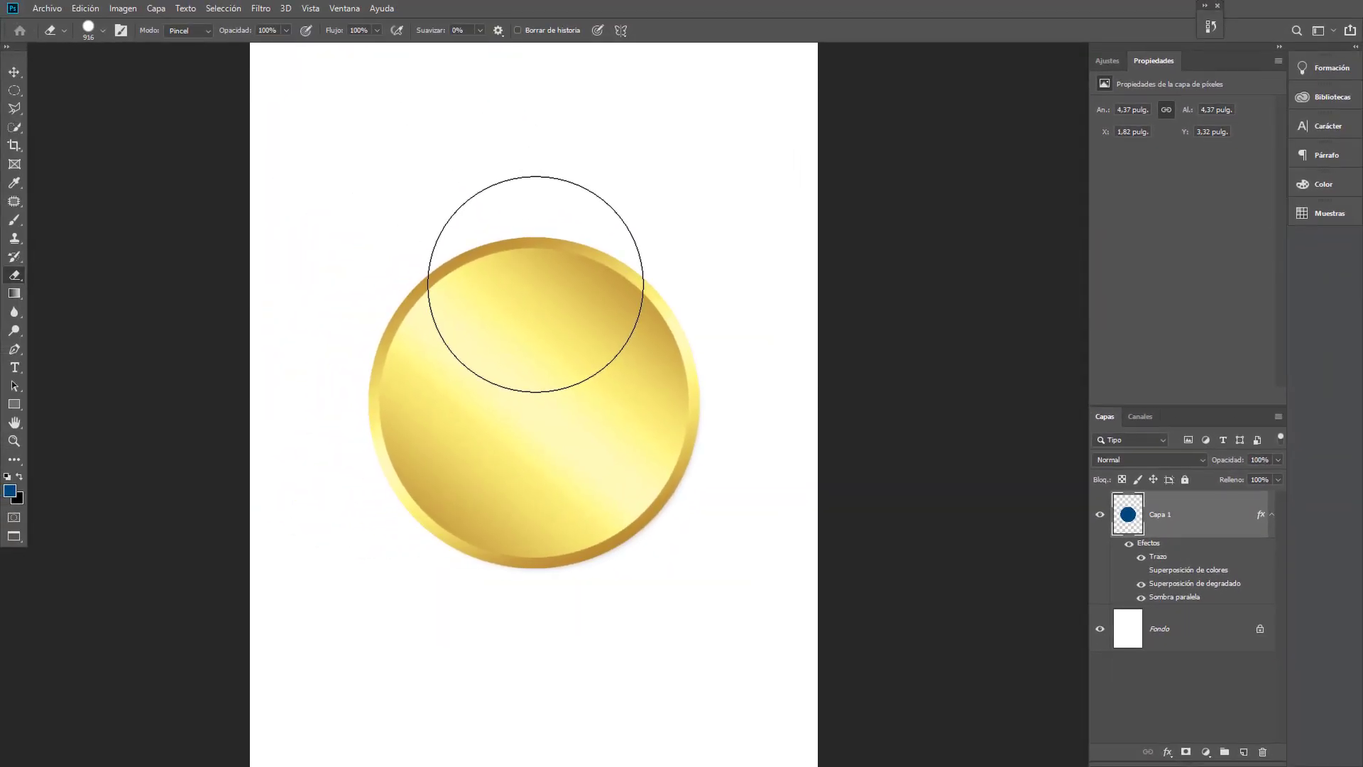
key(e)
- Erase large rounded bites from the top, bottom, lower right and left edges of the gold circle on Capa 1
click(506, 264)
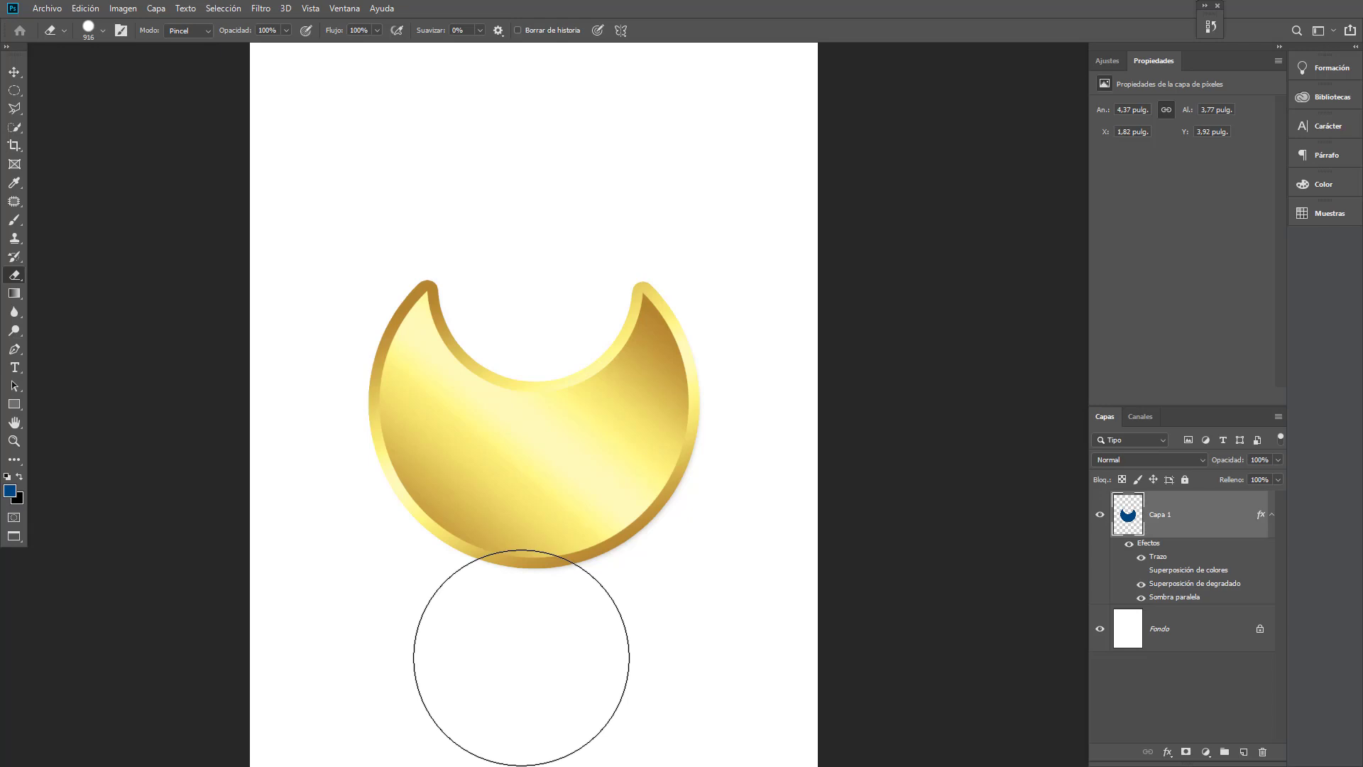
mouse_move(487, 645)
mouse_down()
mouse_move(489, 603)
mouse_move(672, 587)
mouse_move(715, 683)
mouse_up()
click(344, 447)
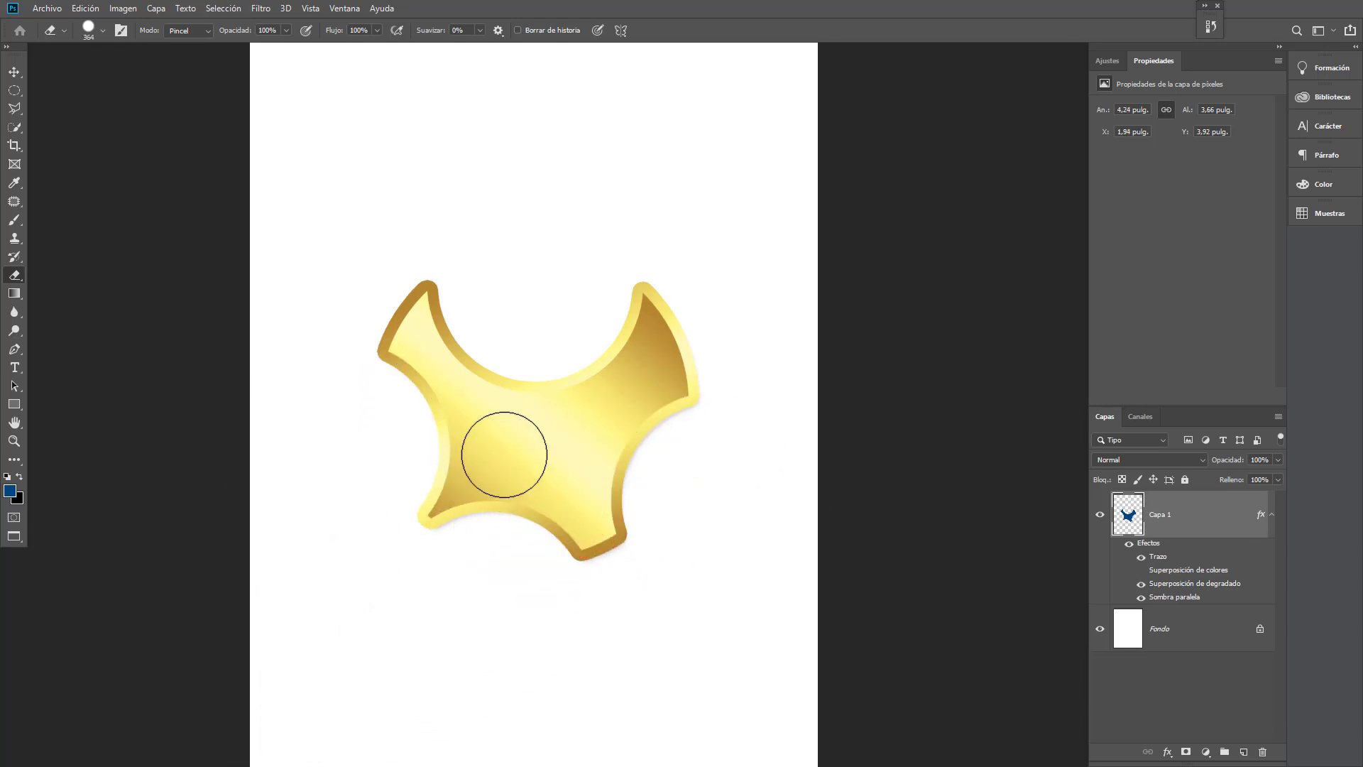
- Undo all the eraser bites on Capa 1 back to the full gold circle
click(527, 447)
key(ctrl+z)
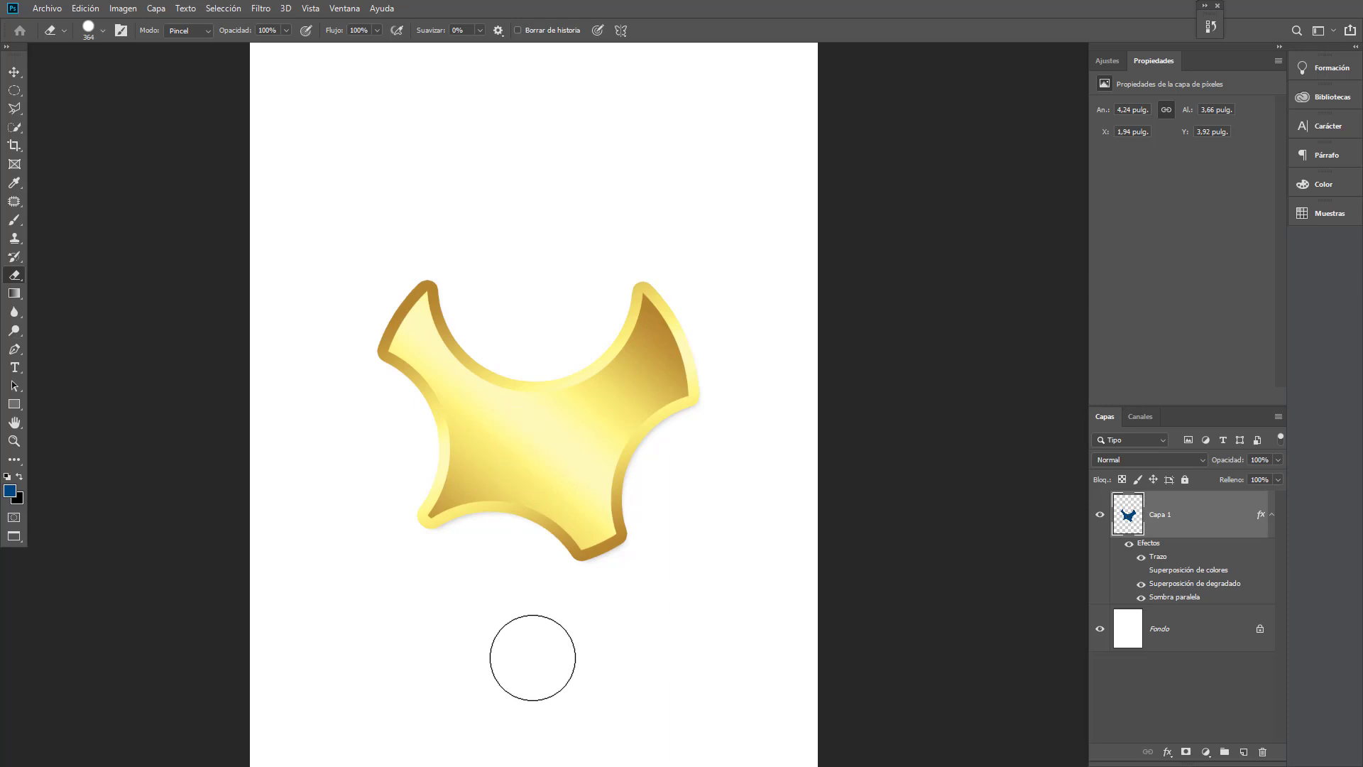
key(ctrl+z)
key(ctrl+z)
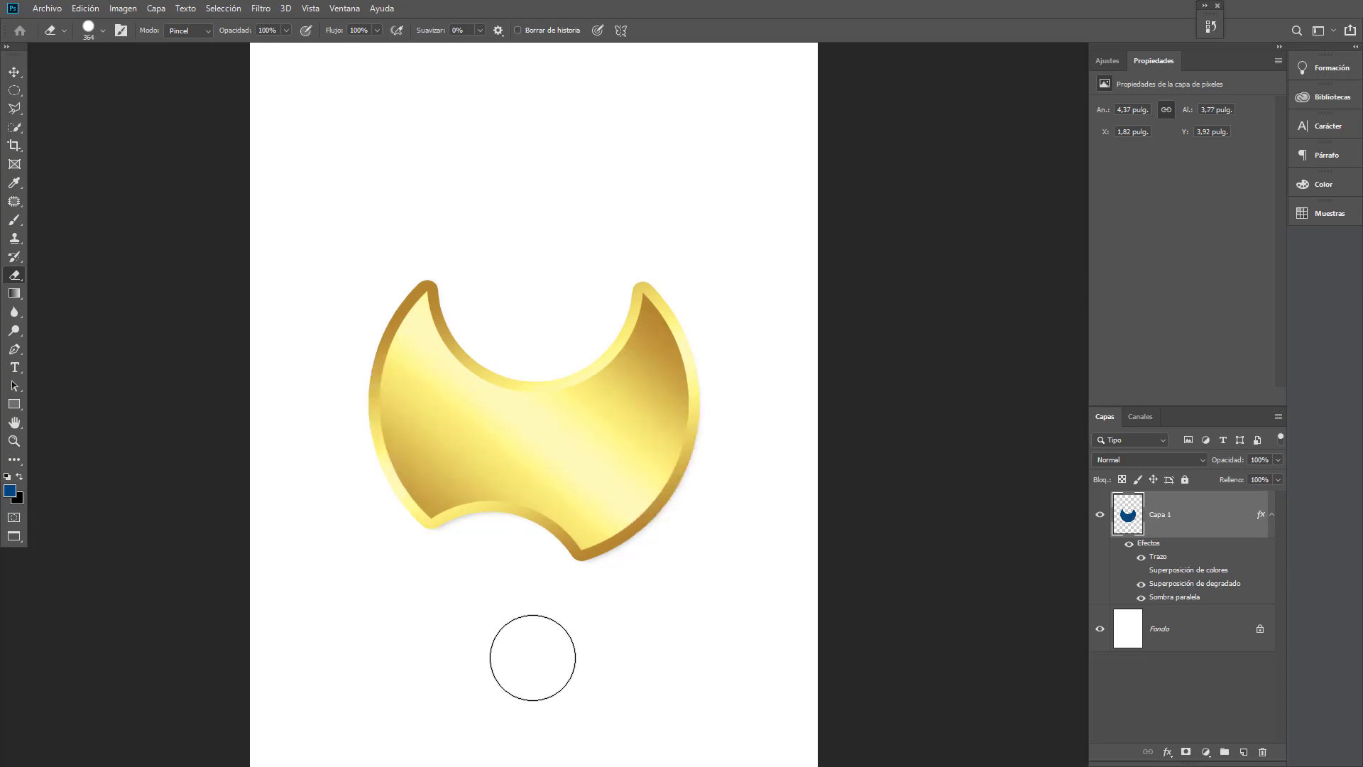
key(ctrl+z)
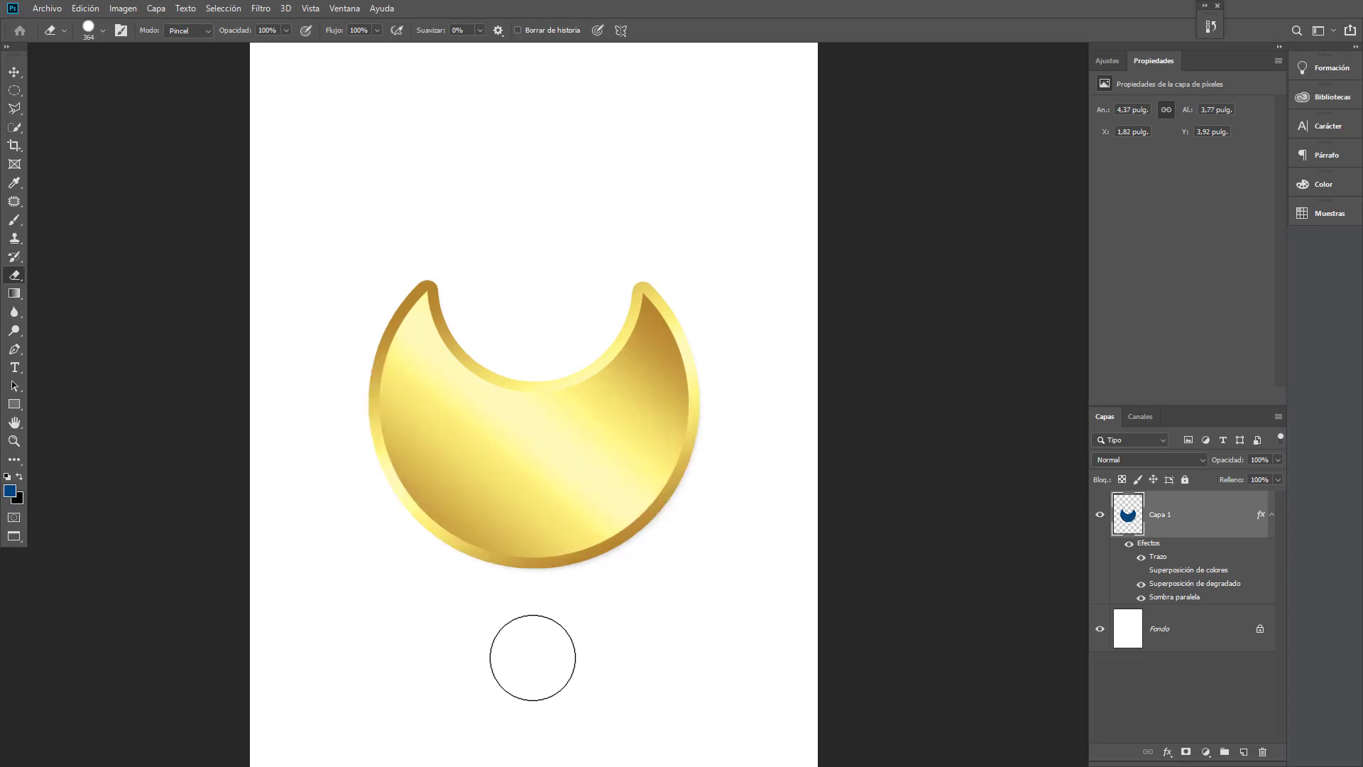
key(ctrl+z)
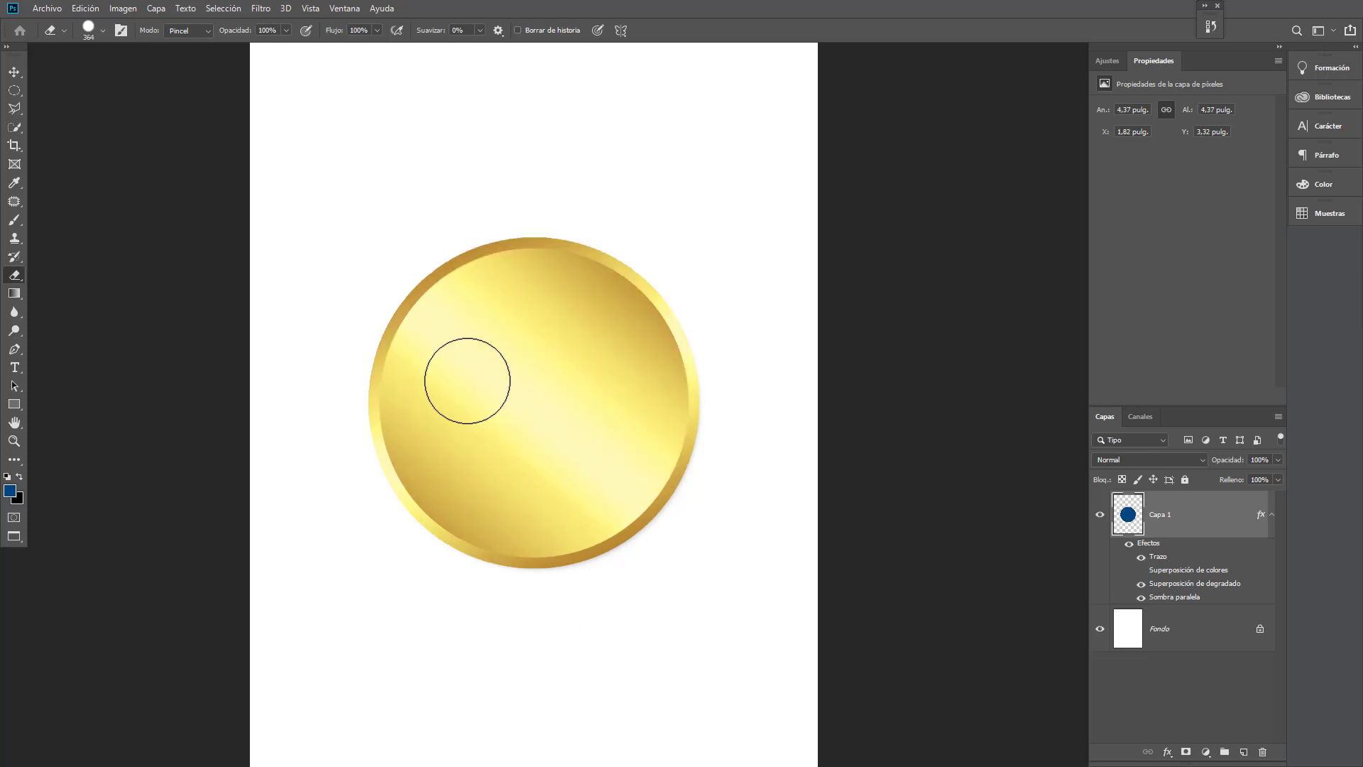
- Paint thick rounded lobes out of the gold circle's upper right, upper left, lower right and lower left with a 660 px Brush
key(b)
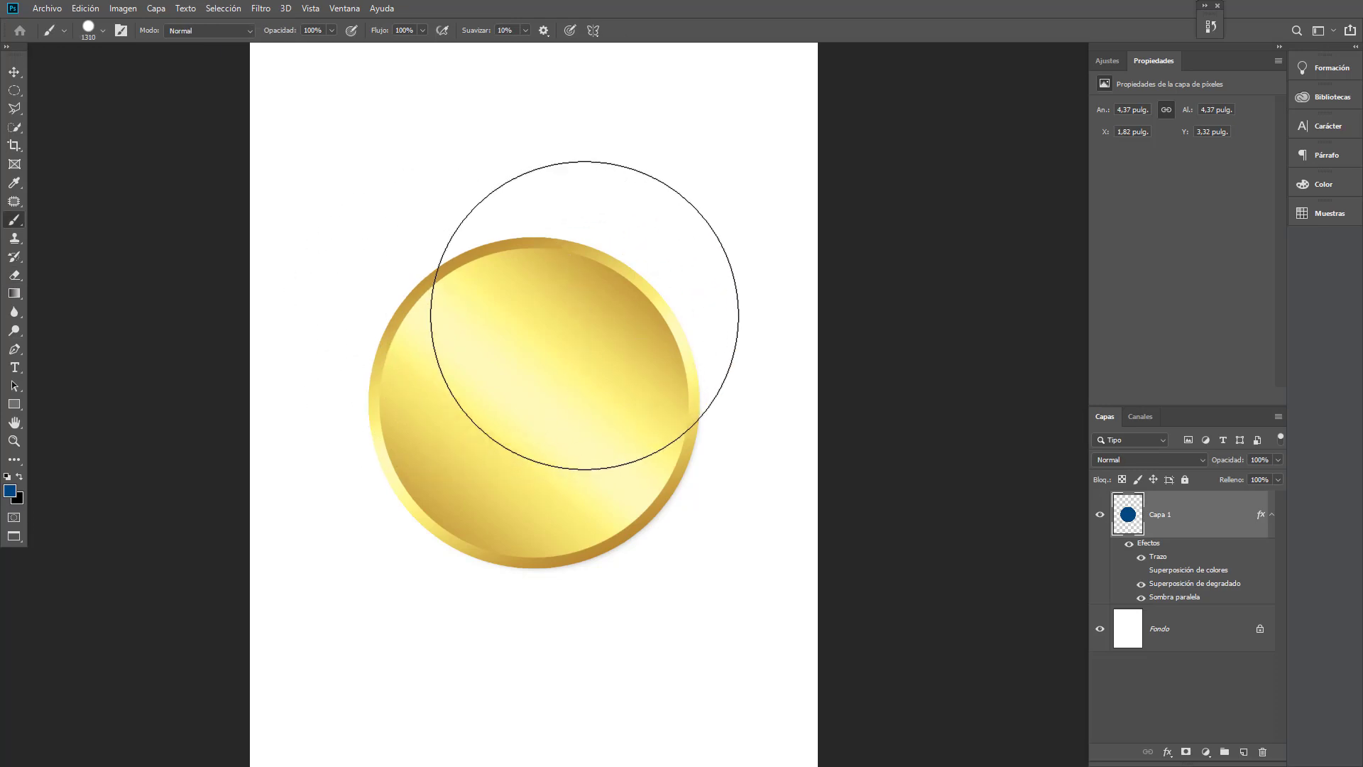
mouse_move(588, 228)
mouse_down()
mouse_move(529, 323)
mouse_move(511, 312)
mouse_move(648, 174)
mouse_move(700, 182)
mouse_move(631, 208)
mouse_up()
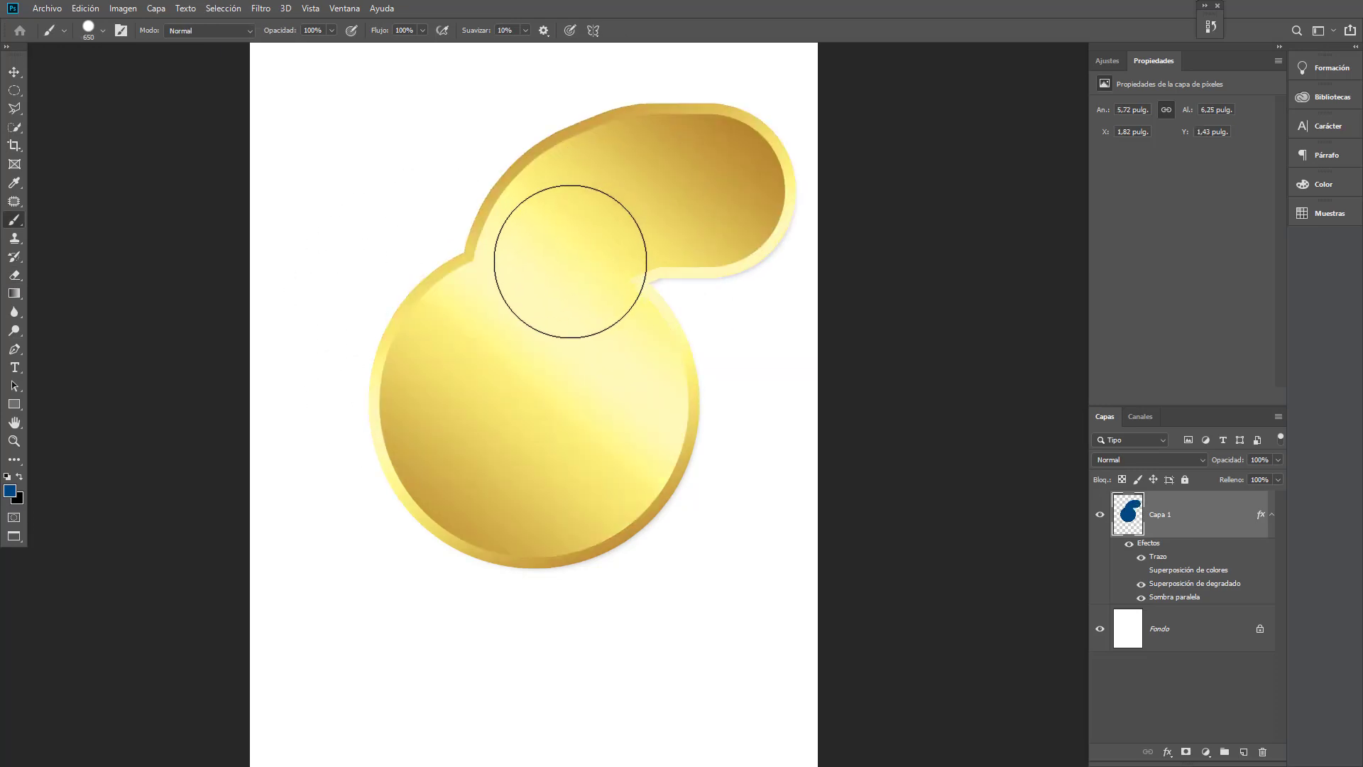
mouse_move(568, 259)
mouse_down()
mouse_move(543, 229)
mouse_move(468, 200)
mouse_move(382, 197)
mouse_up()
scroll(512, 441, down, 2)
mouse_move(520, 437)
mouse_down()
mouse_move(591, 540)
mouse_move(661, 576)
mouse_up()
mouse_move(480, 478)
mouse_down()
mouse_move(396, 551)
mouse_move(501, 487)
mouse_up()
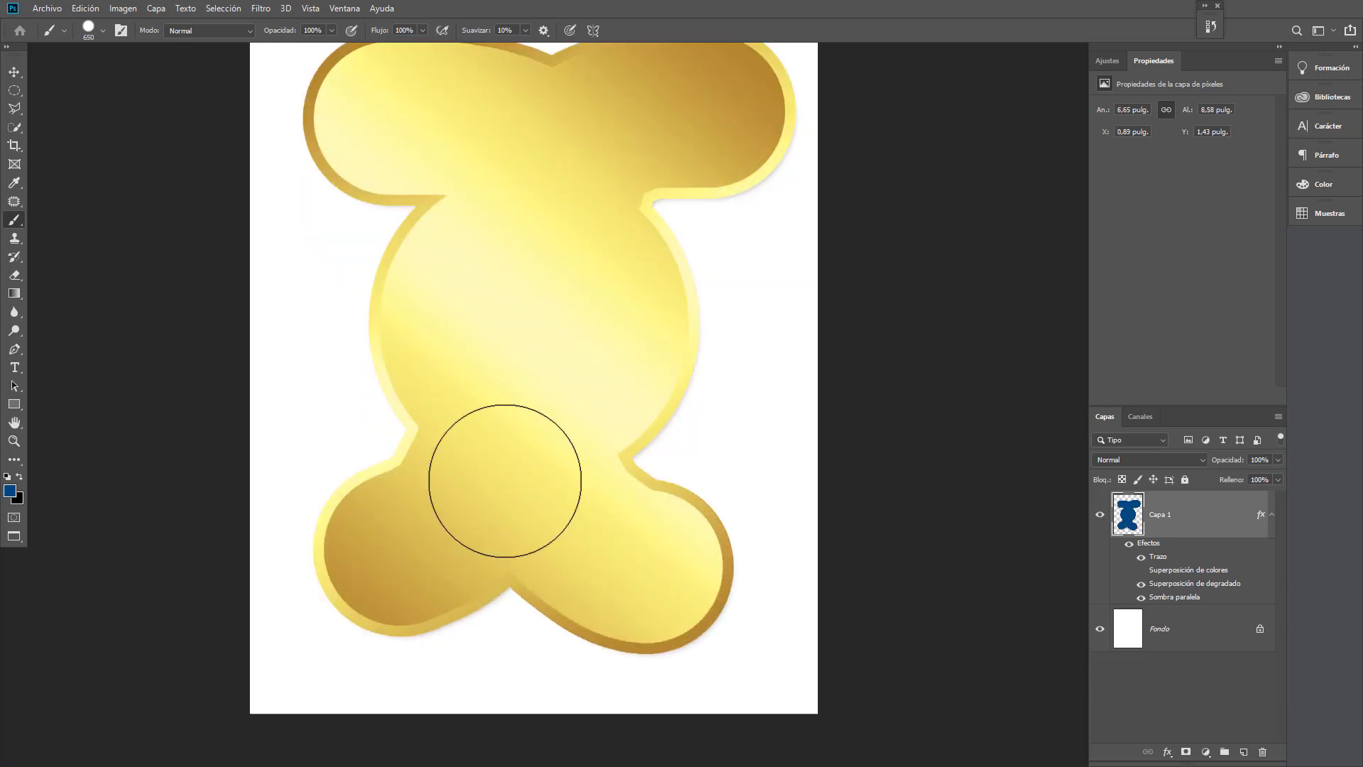
- Undo the brush strokes that extend the gold circle
scroll(502, 487, up, 2)
key(ctrl+z)
key(ctrl+z)
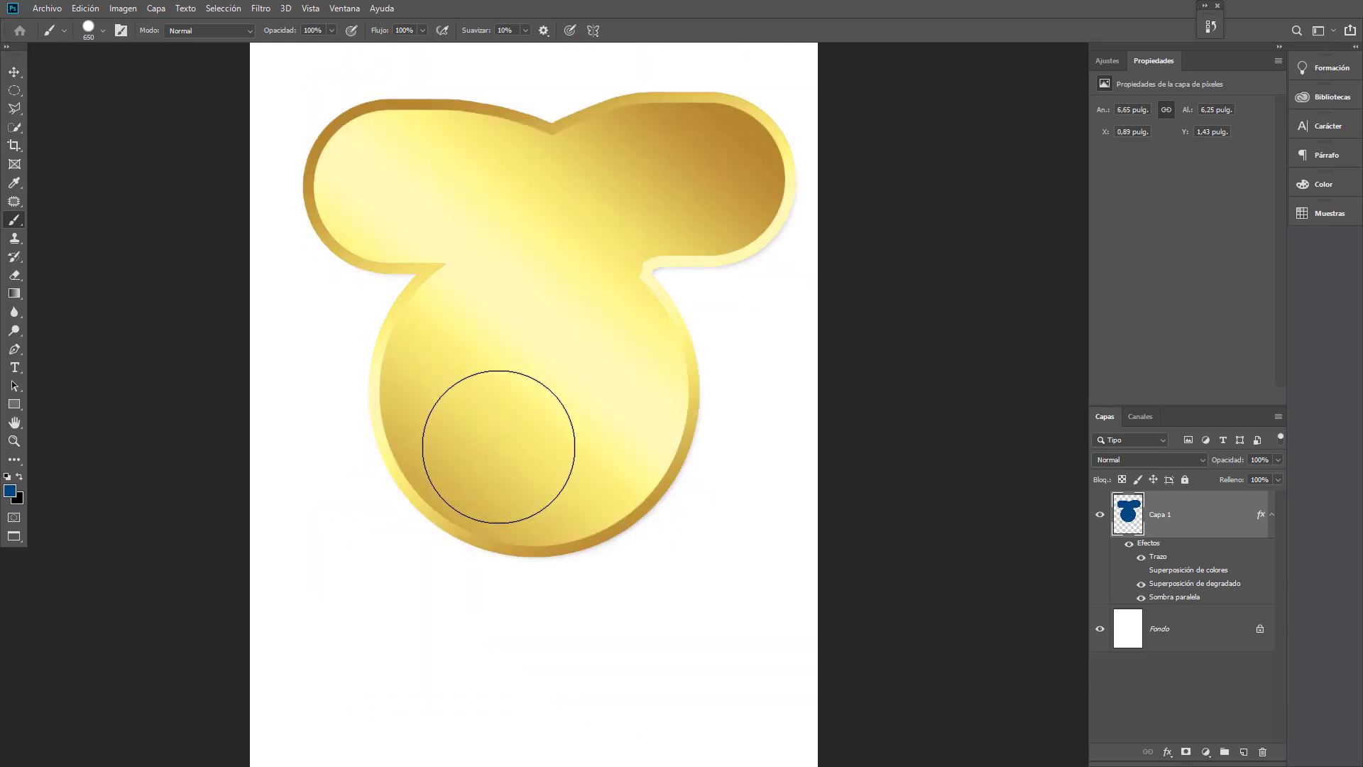
key(ctrl+z)
key(ctrl+z)
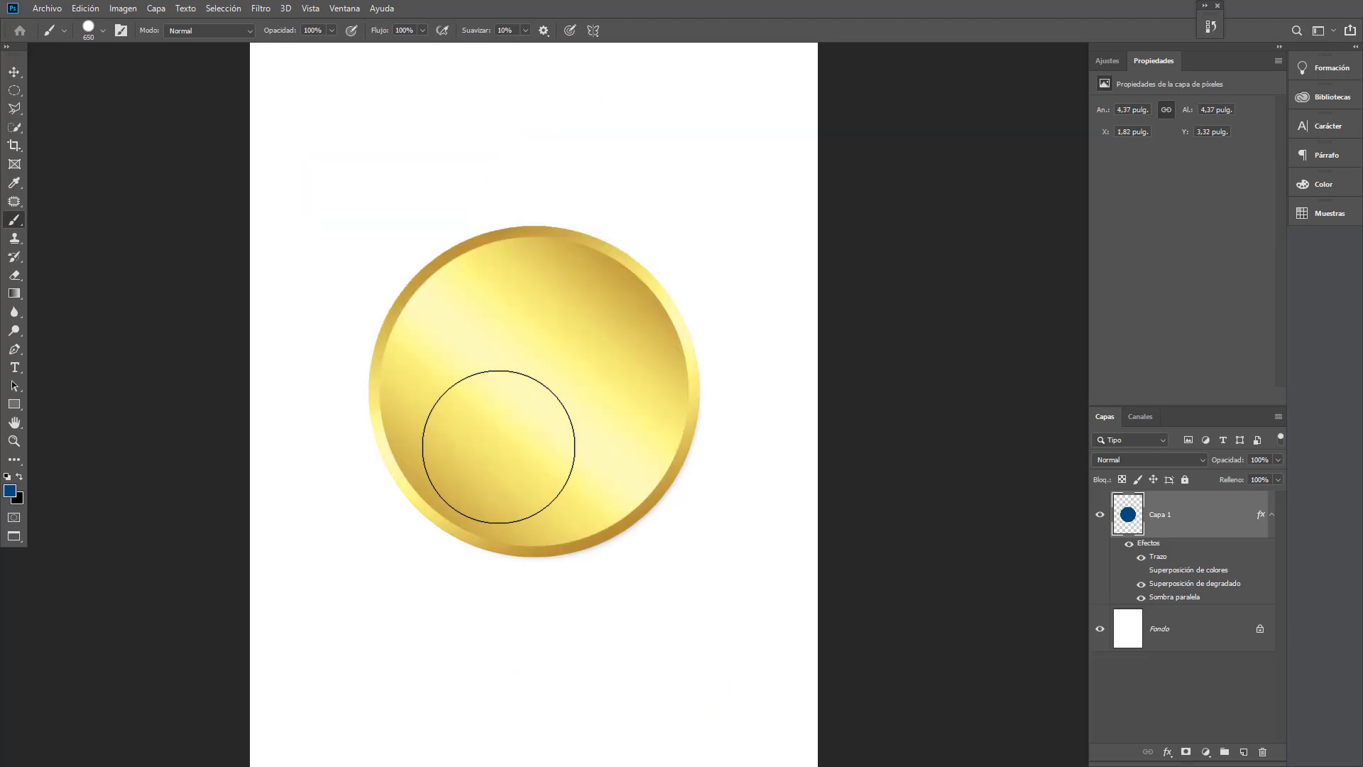
- Erase a round hole in the centre of the gold circle with the Eraser enlarged to about 600 px
key(e)
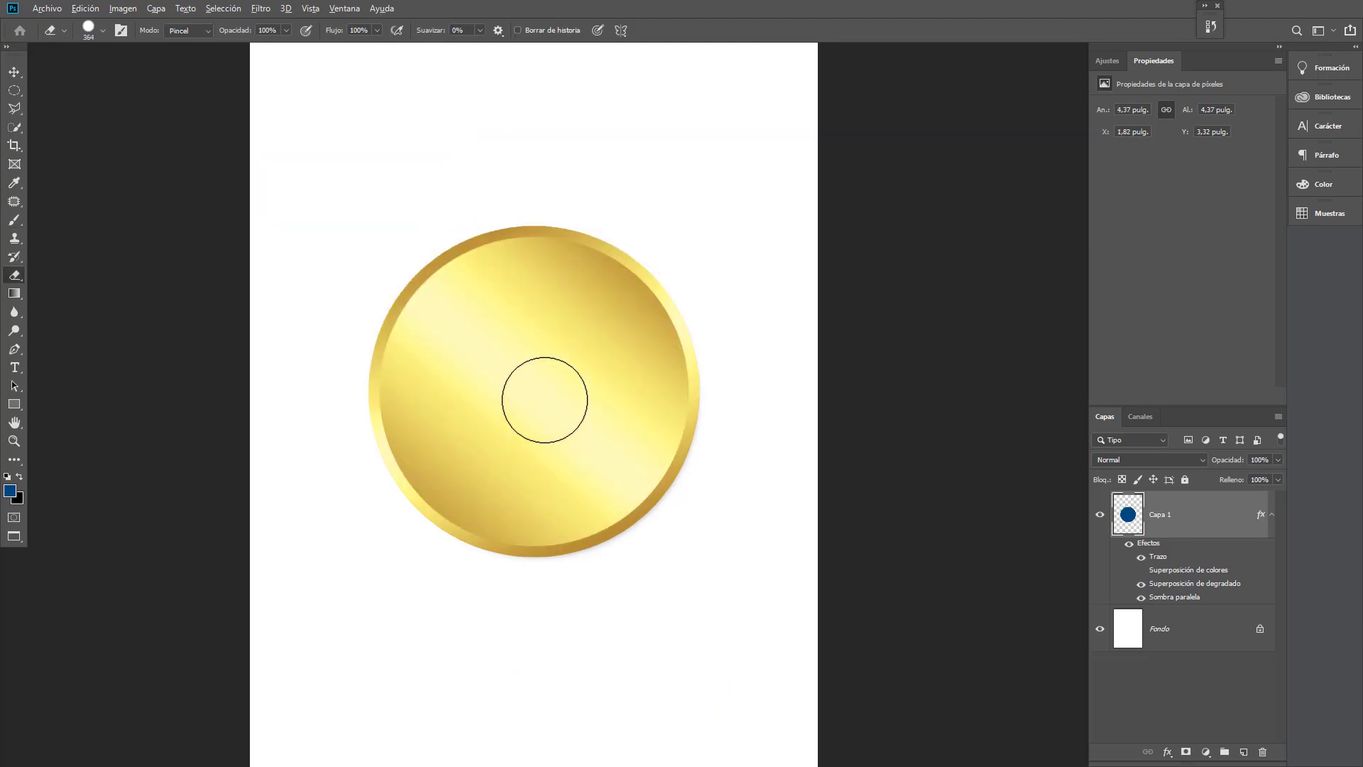
key(alt)
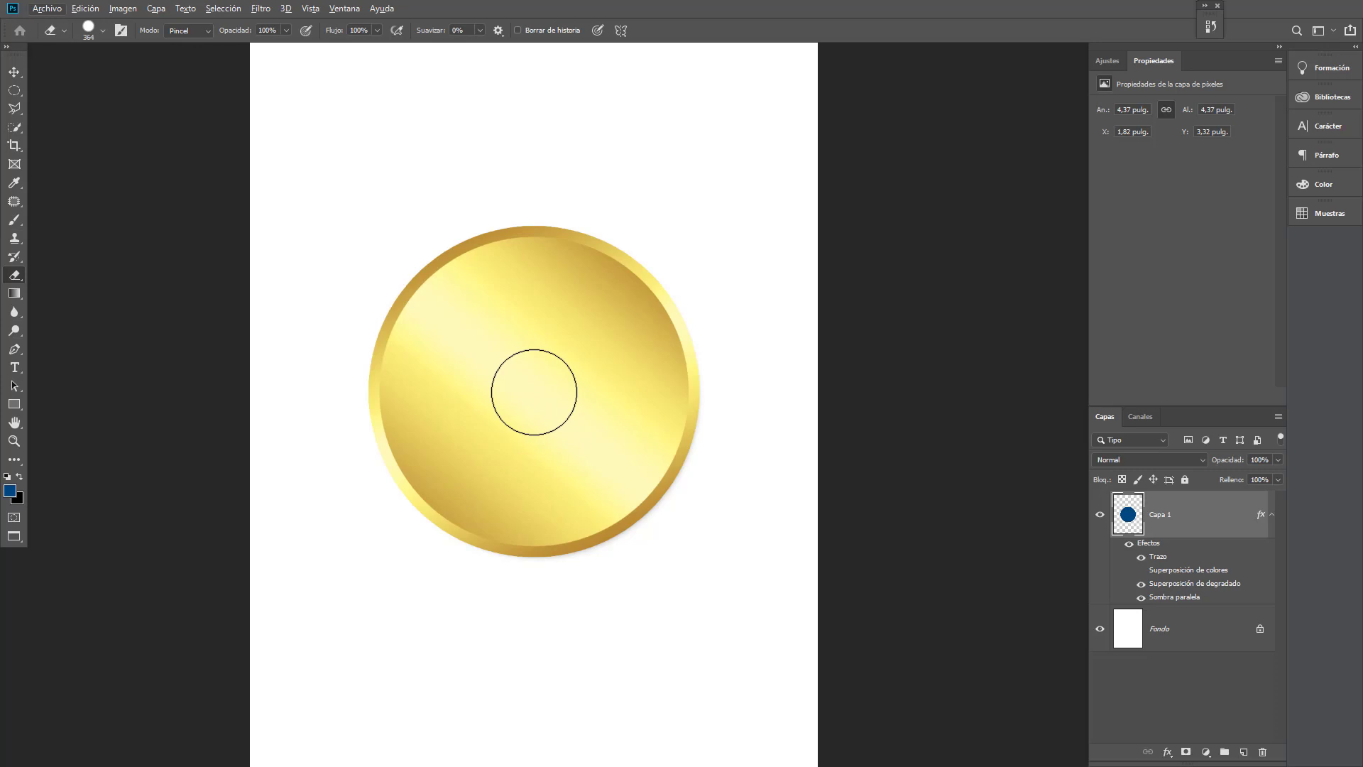
click(533, 394)
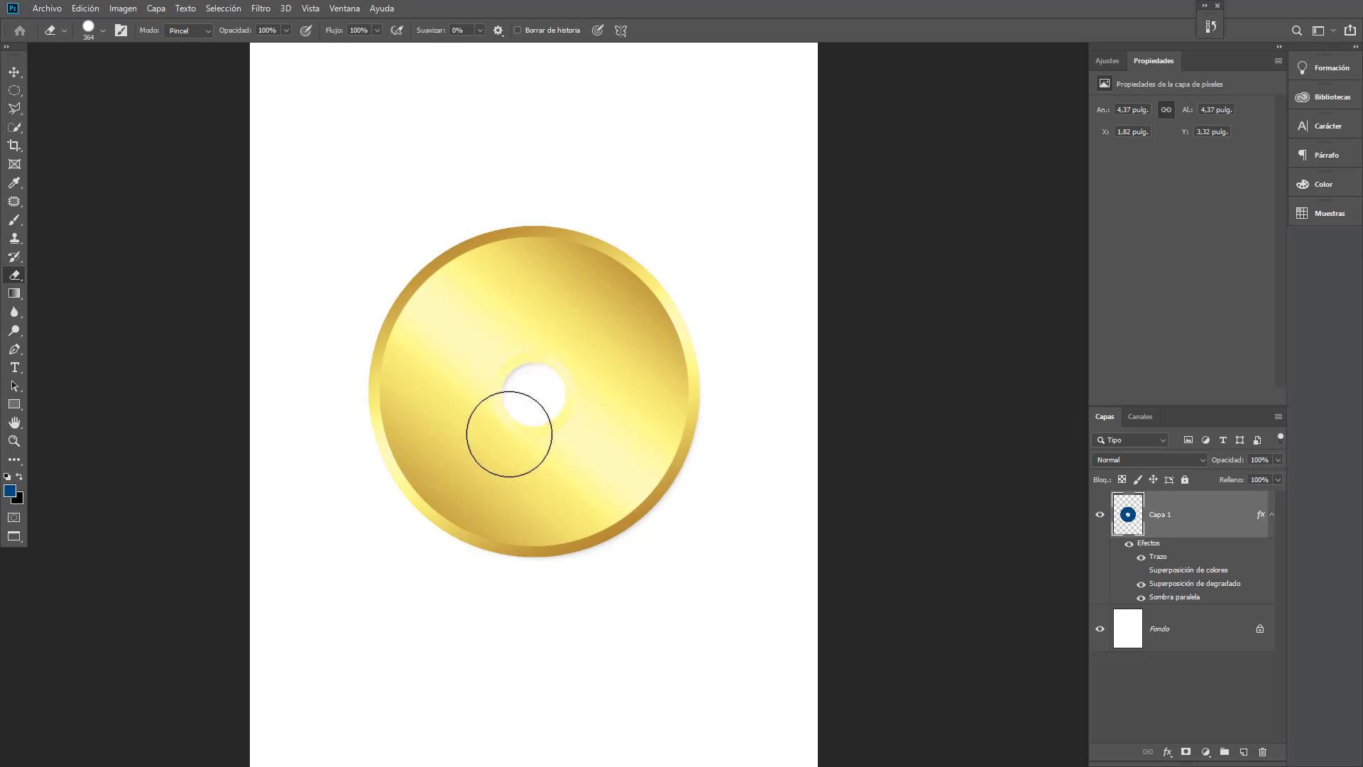
mouse_move(533, 417)
mouse_down()
mouse_move(551, 371)
mouse_move(563, 404)
mouse_move(547, 389)
mouse_up()
key(ctrl+z)
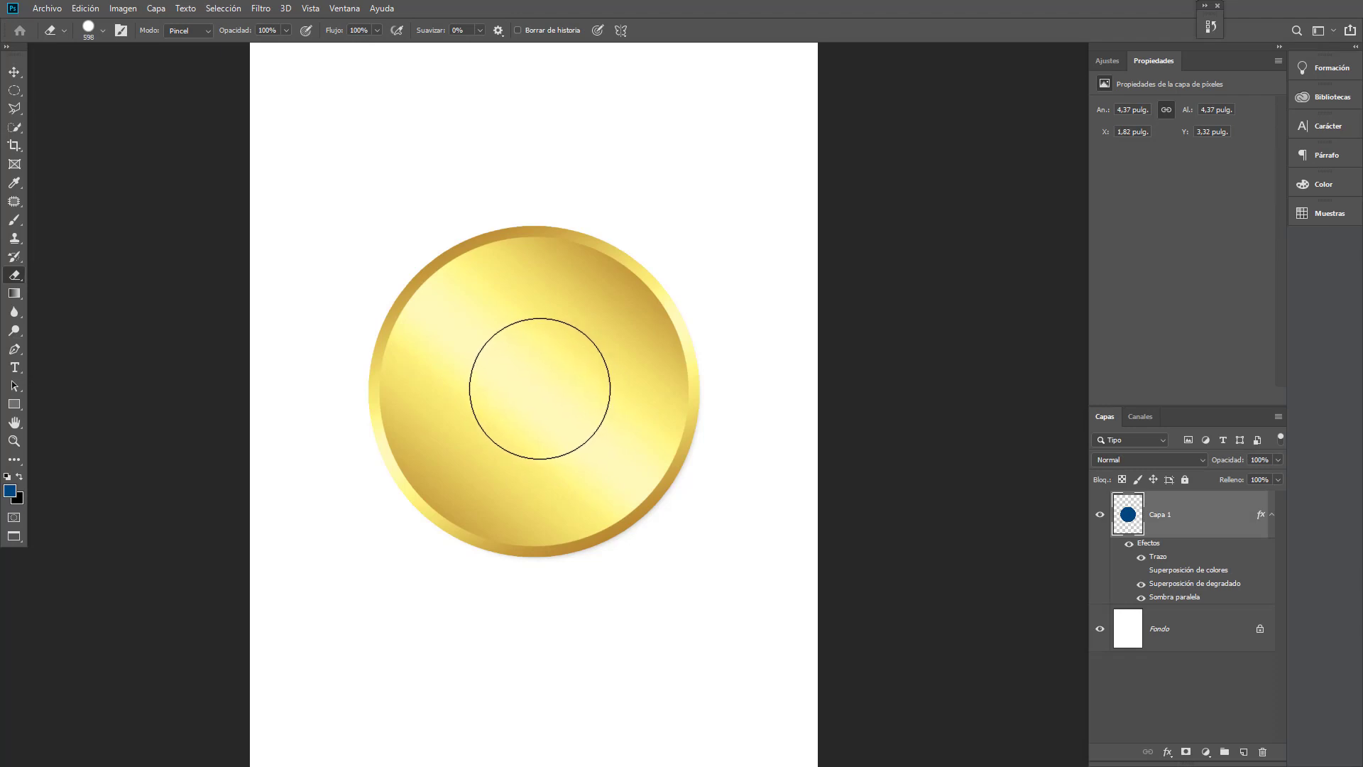
click(539, 389)
key(ctrl+z)
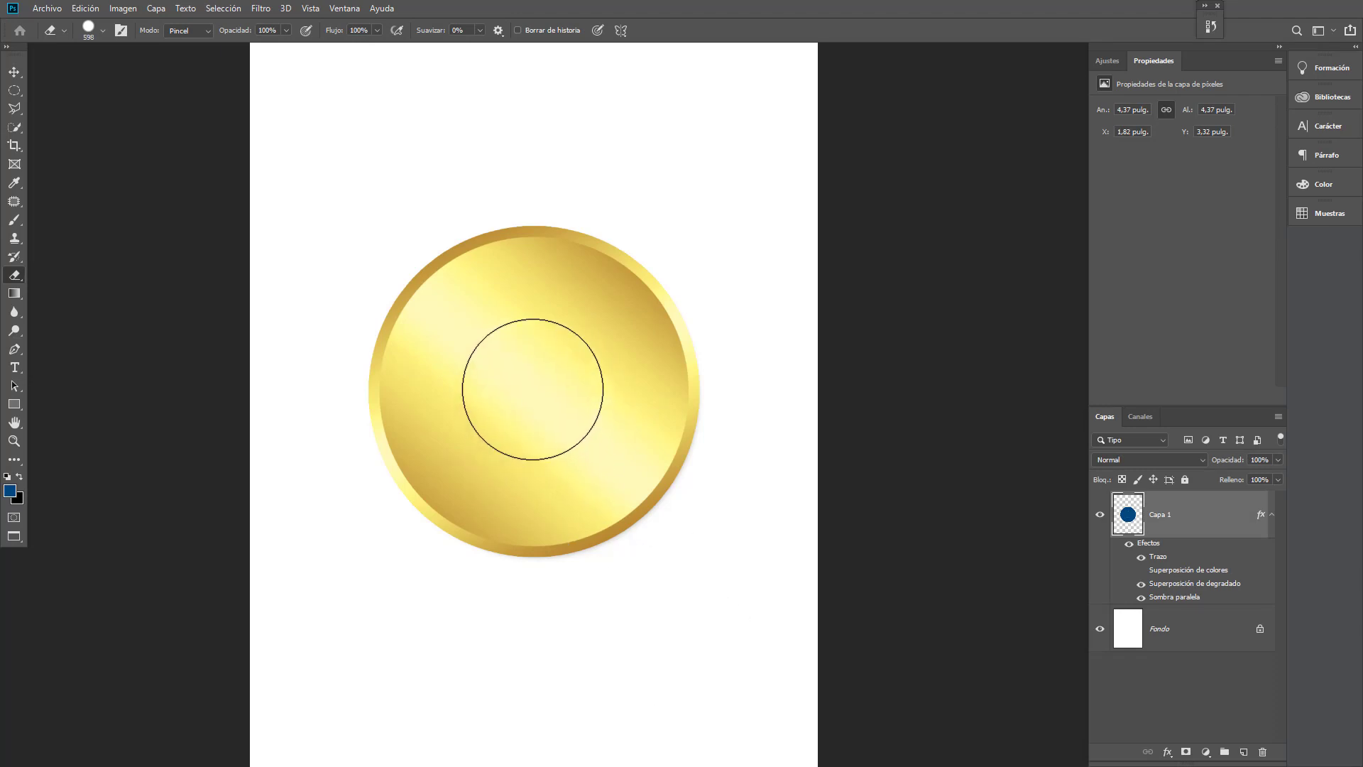
click(537, 391)
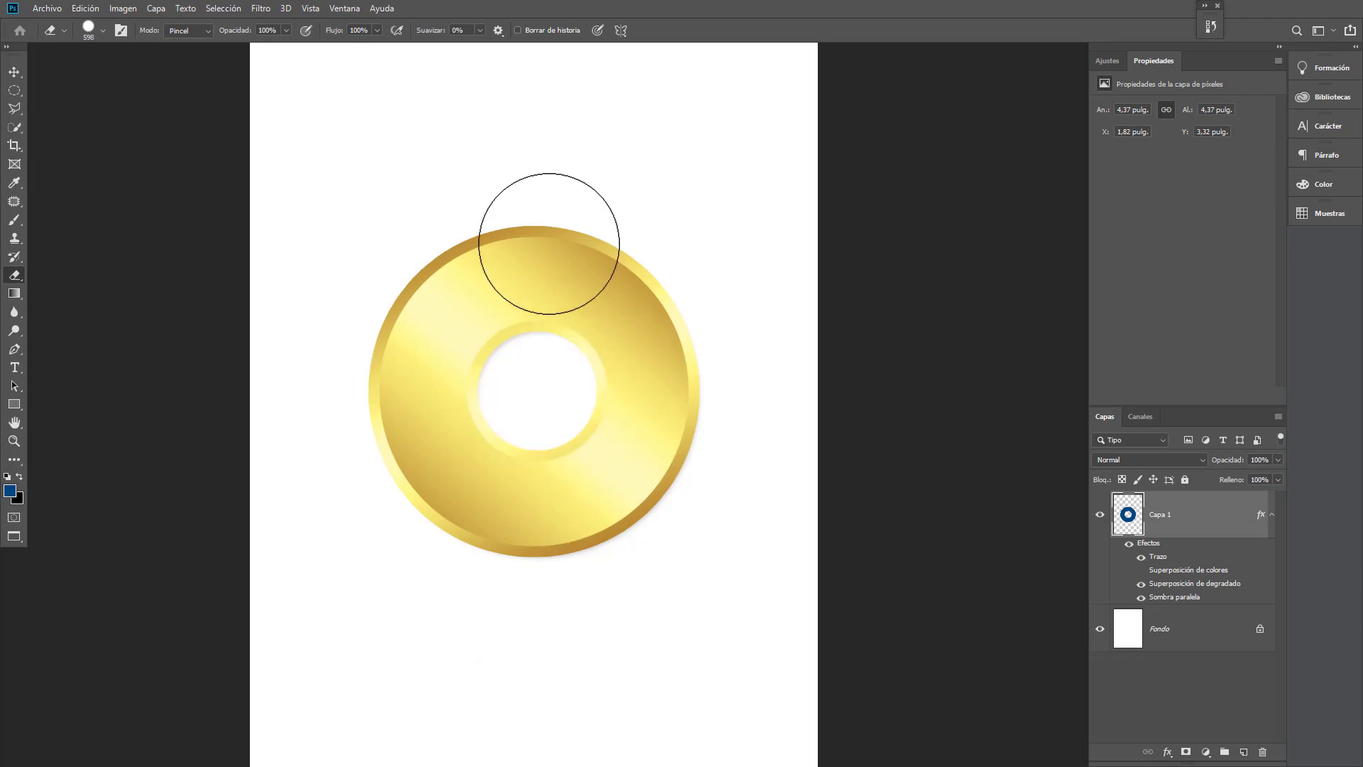
- Erase one rounded notch each from the top, left, bottom and right edges of the gold ring
click(533, 207)
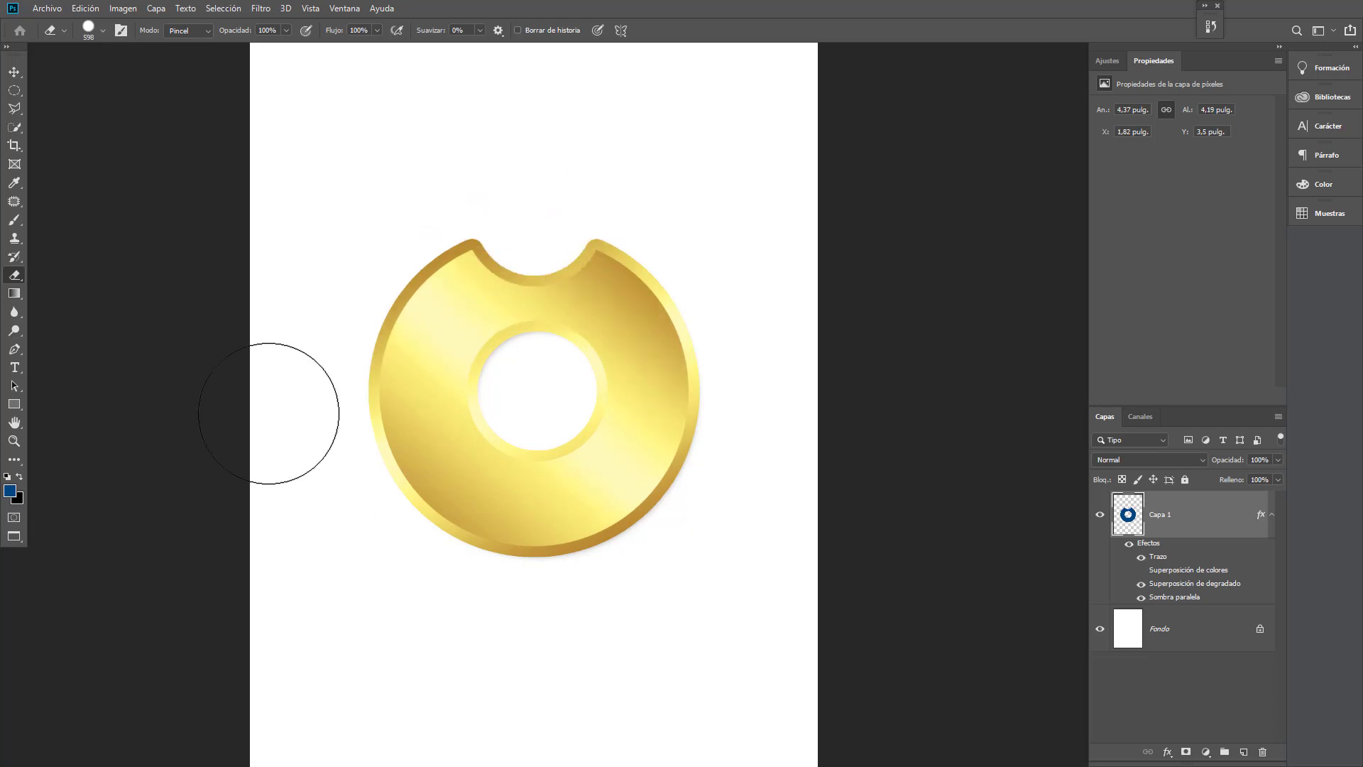
click(351, 417)
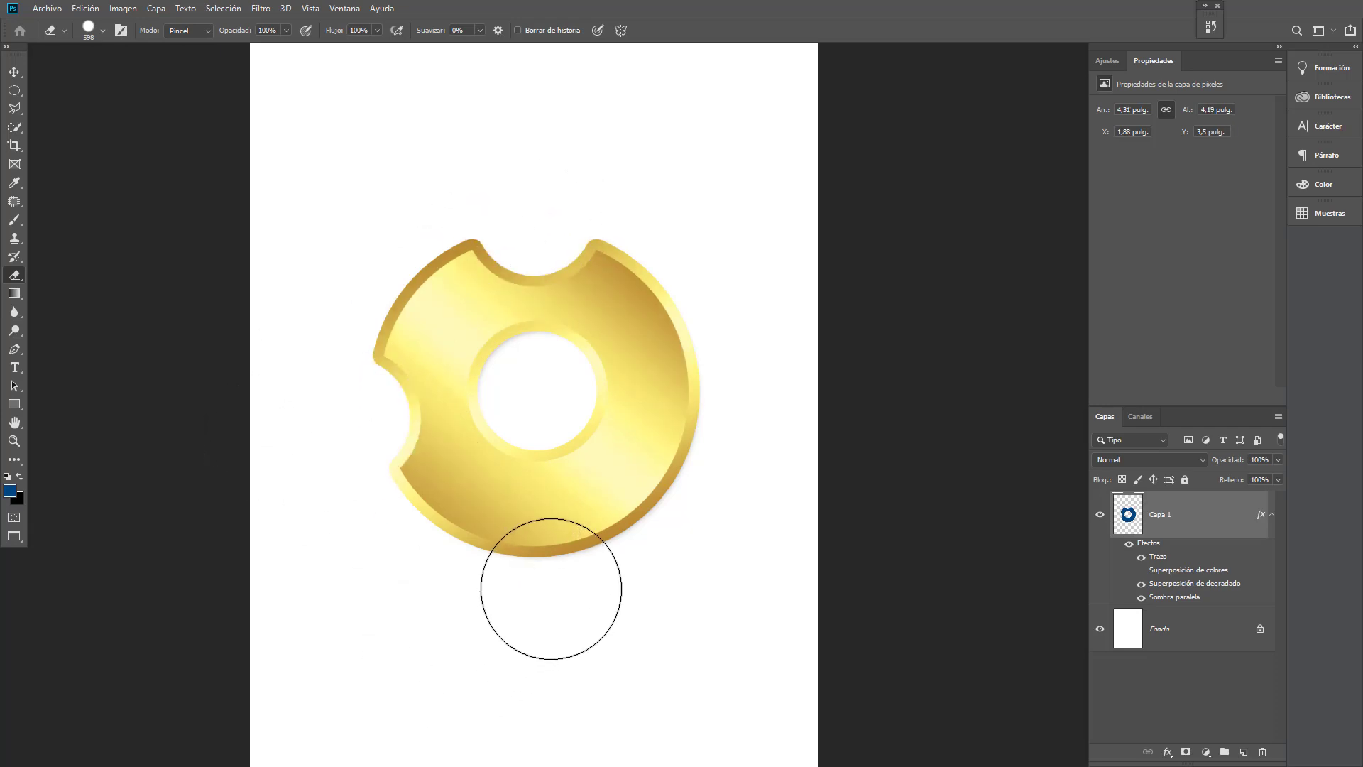
click(551, 590)
click(718, 392)
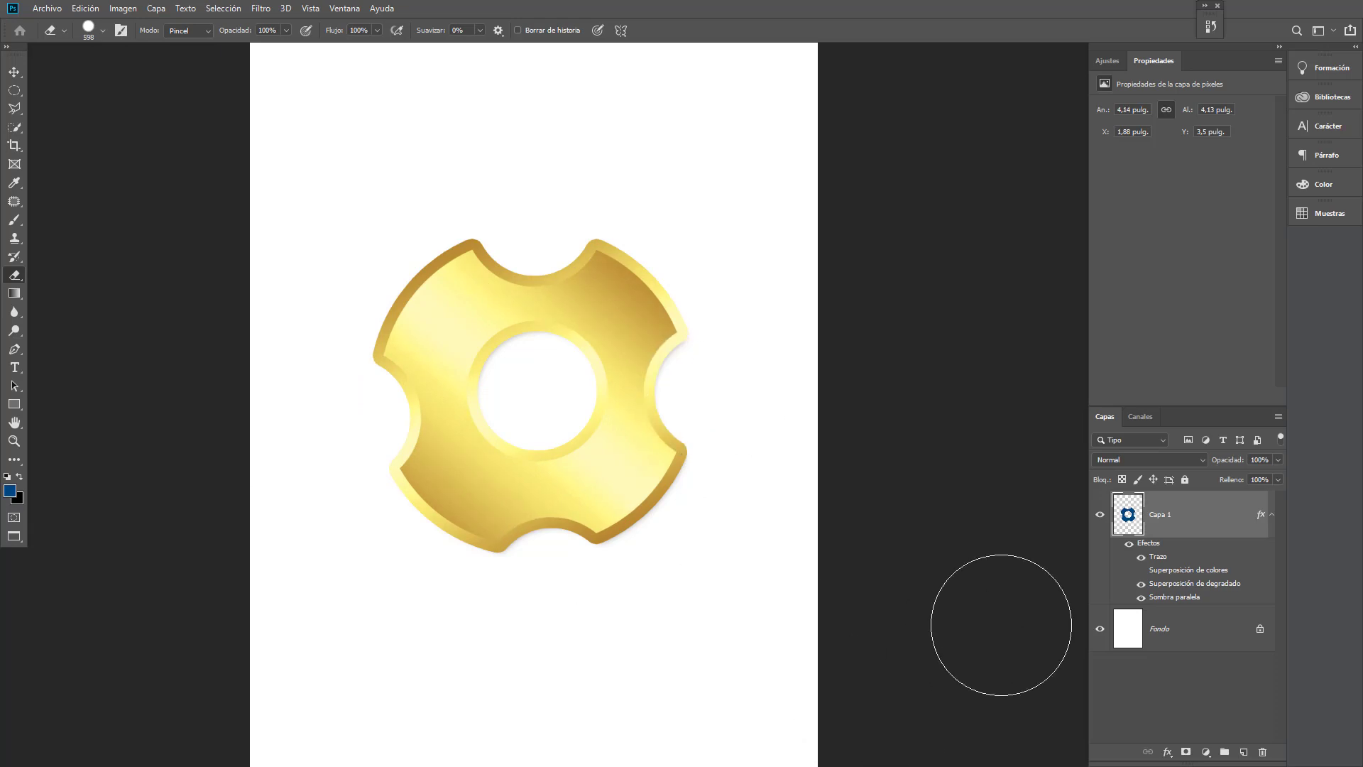
- Add an inner shadow (Sombra interior) to Capa 1 with opacity 47%, distance 0 px, choke 17% and size 38 px
double_click(1171, 543)
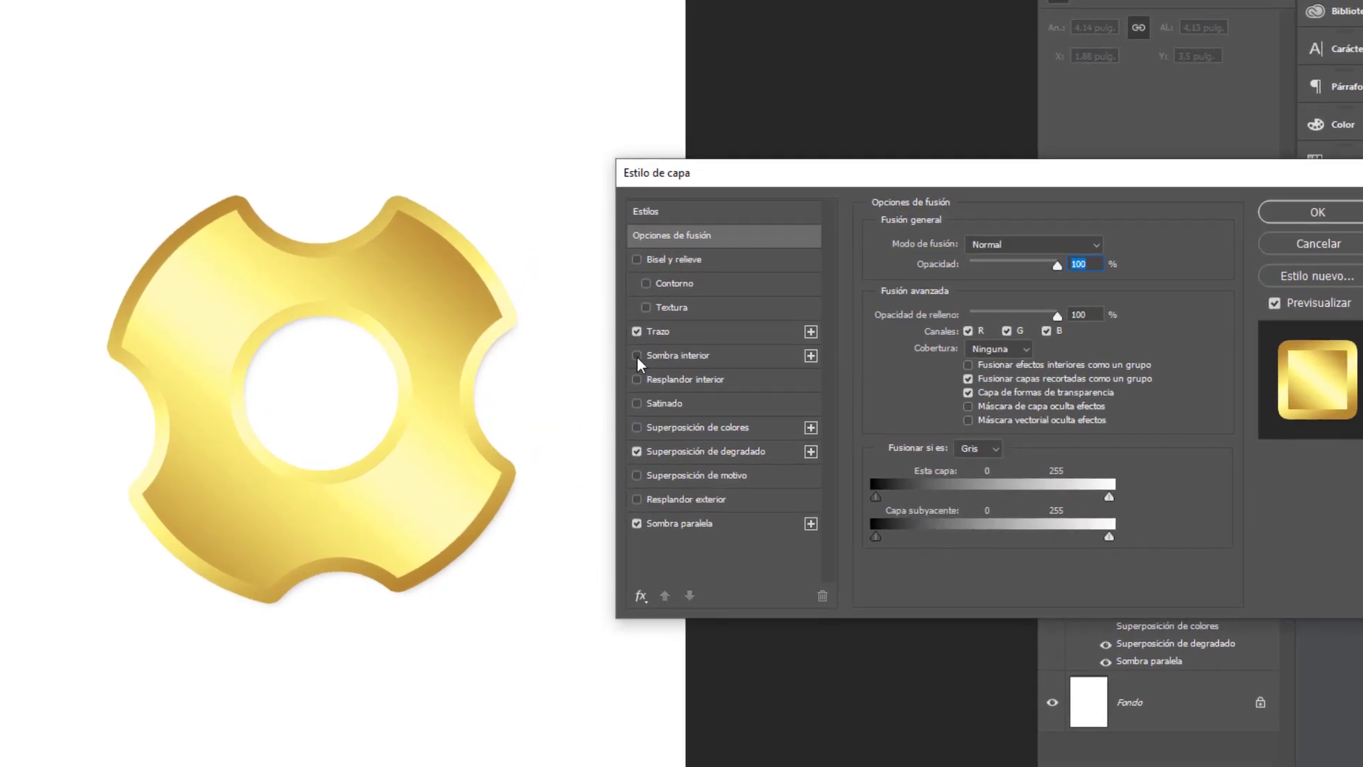
click(637, 357)
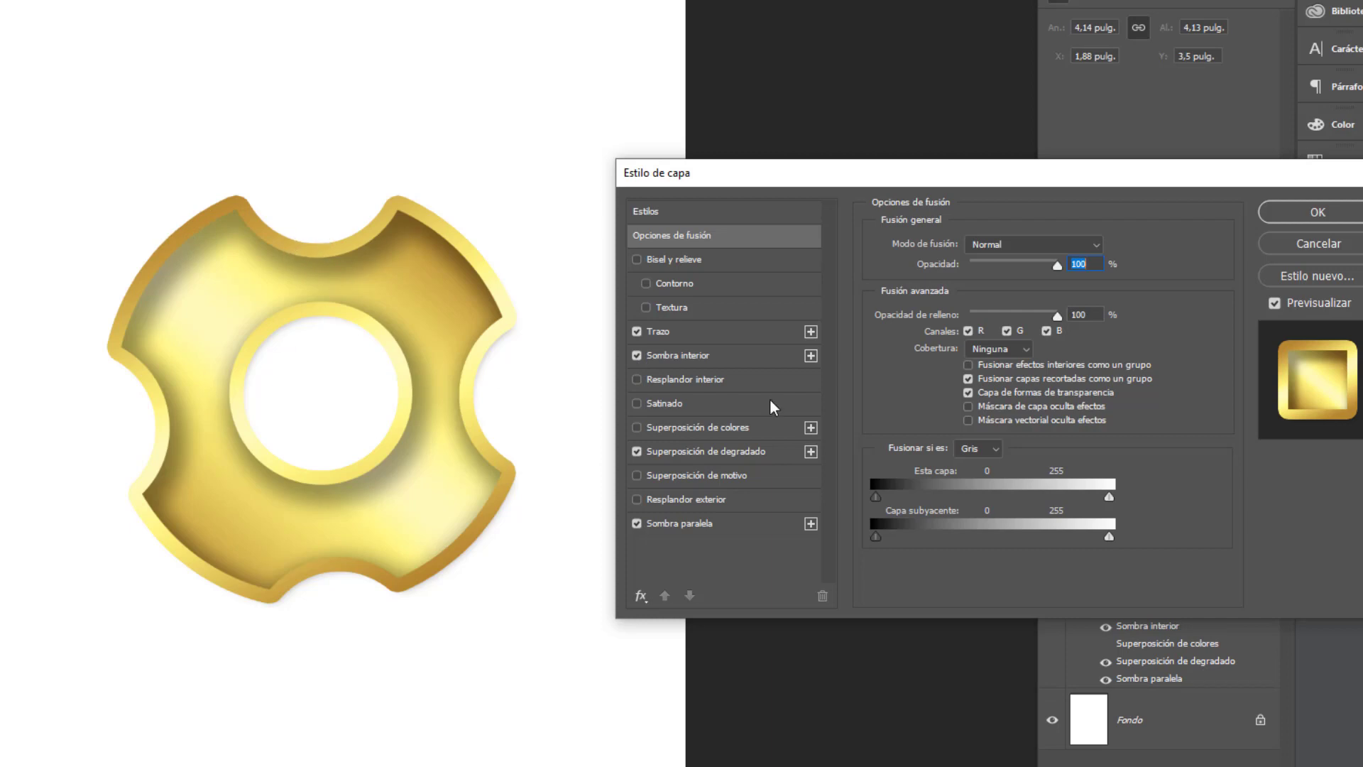
click(678, 356)
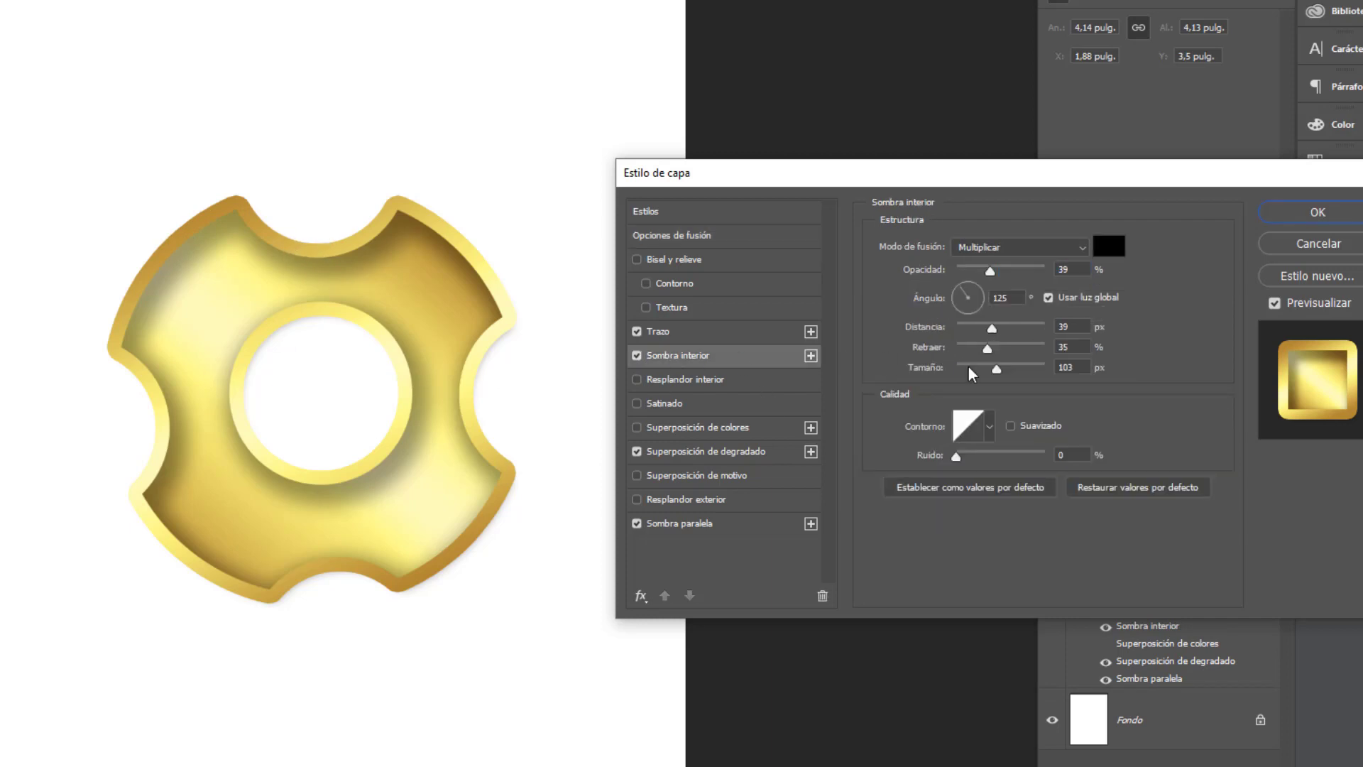
mouse_move(992, 336)
mouse_down()
mouse_move(957, 332)
mouse_move(977, 371)
mouse_move(964, 370)
mouse_move(982, 348)
mouse_move(965, 349)
mouse_move(970, 373)
mouse_move(970, 348)
mouse_up()
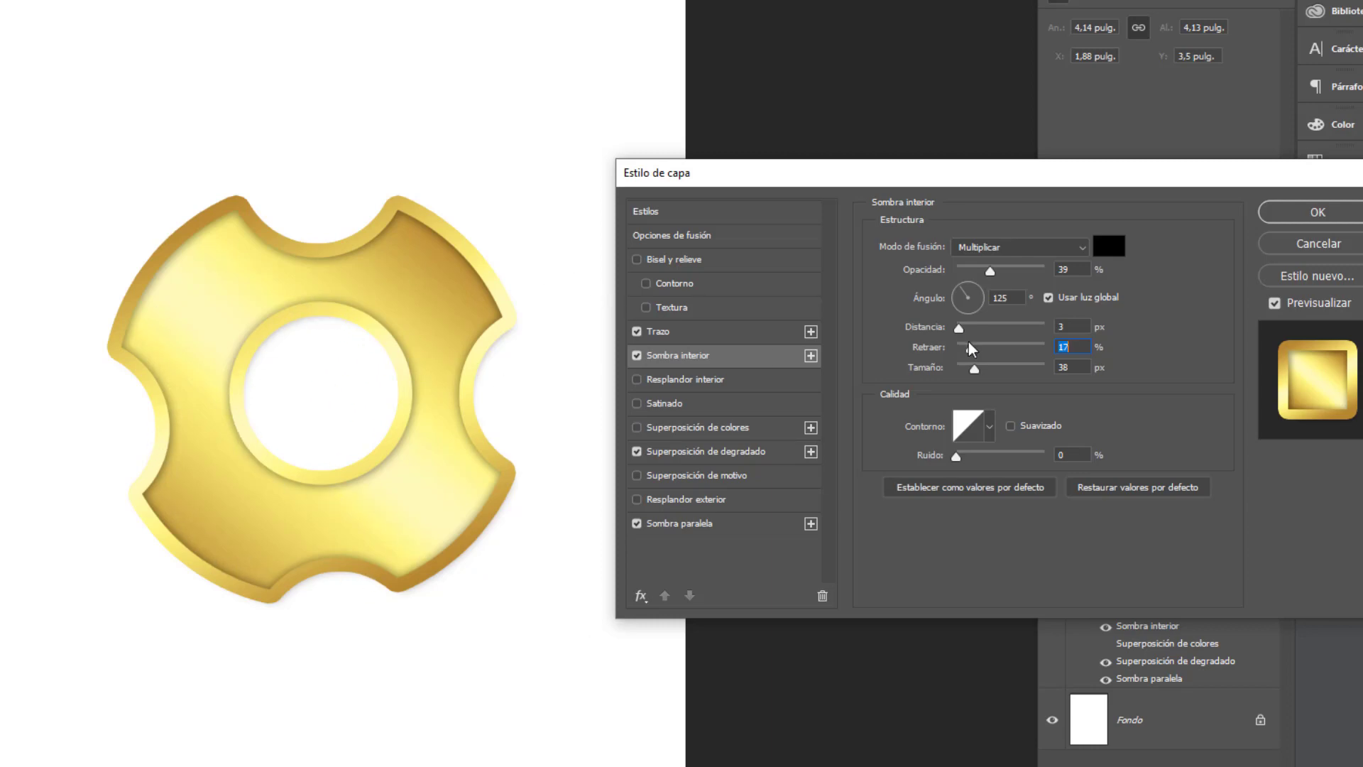
drag(959, 331, 954, 331)
drag(990, 272, 999, 277)
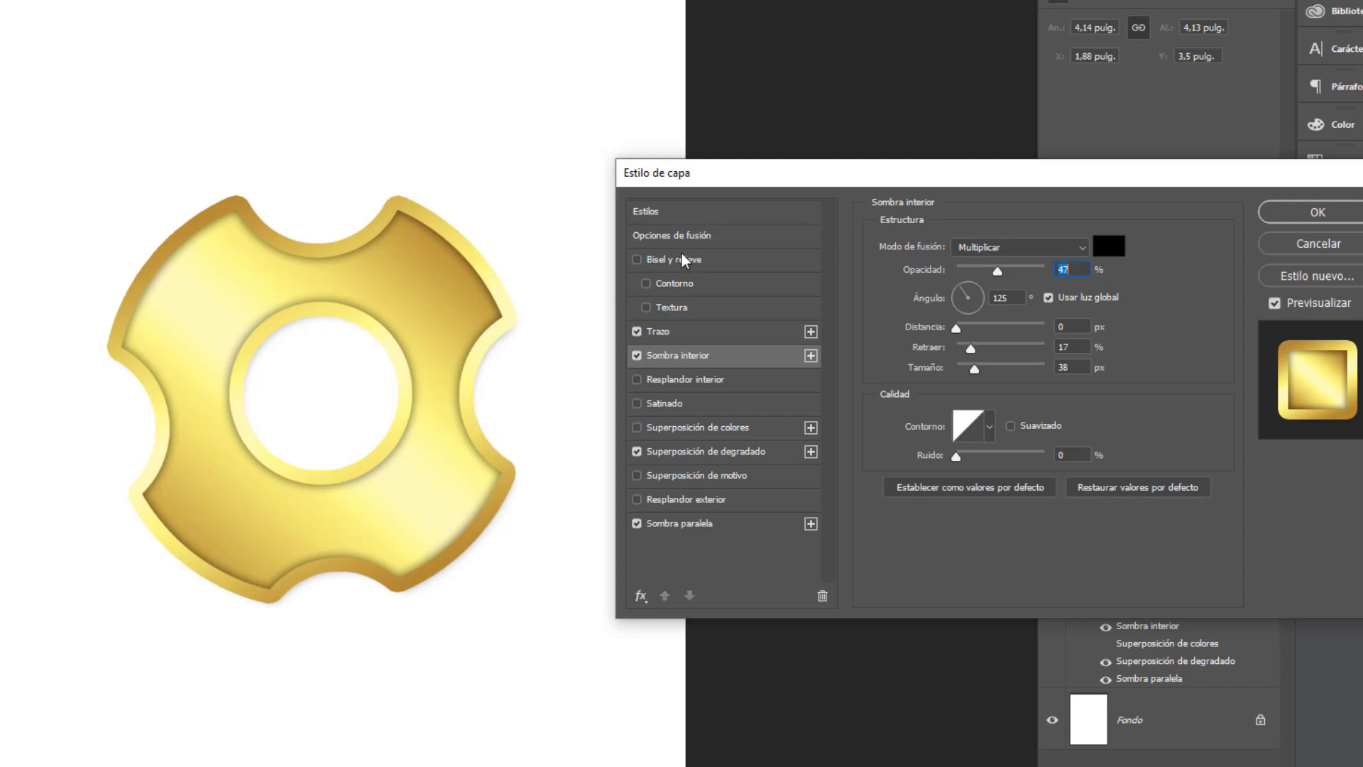
- Enable Bisel y relieve on Capa 1, compare both bevel directions and set the direction to Abajo
click(640, 261)
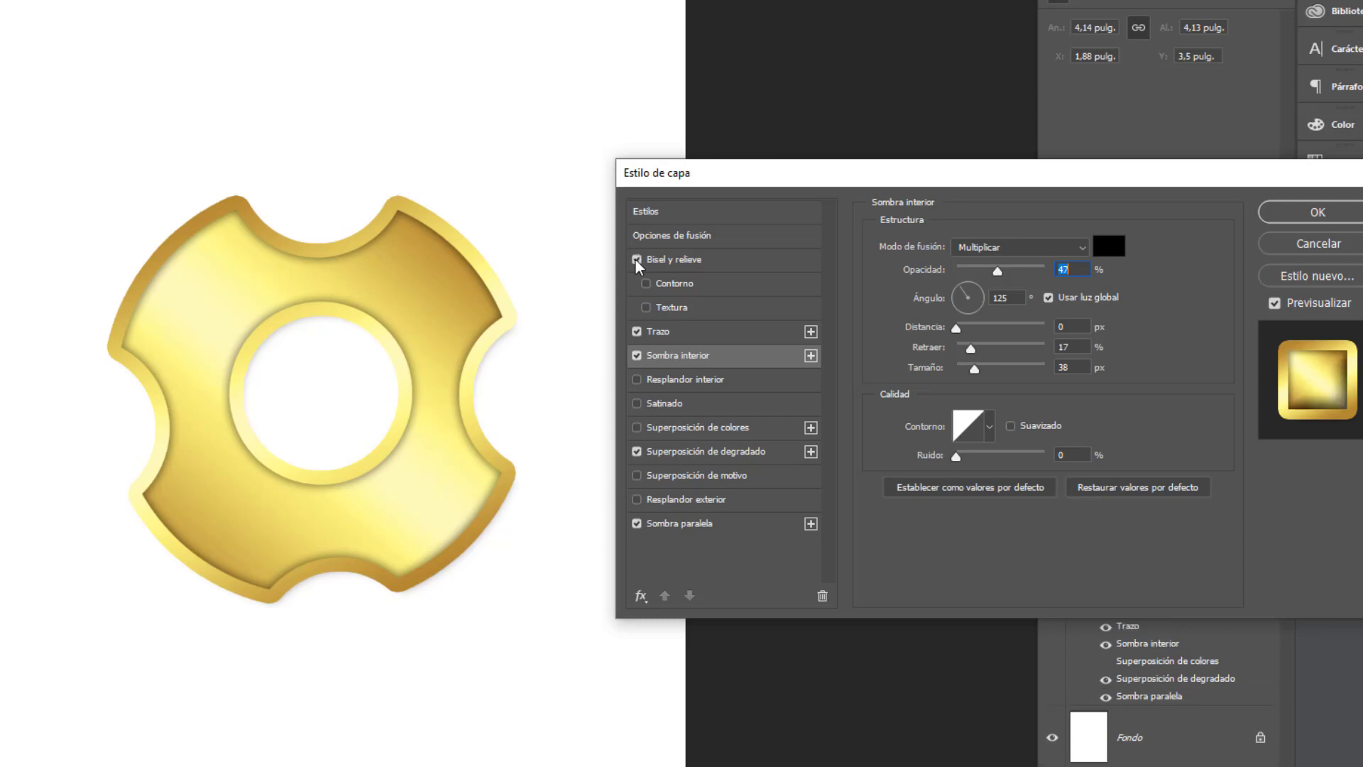
click(670, 261)
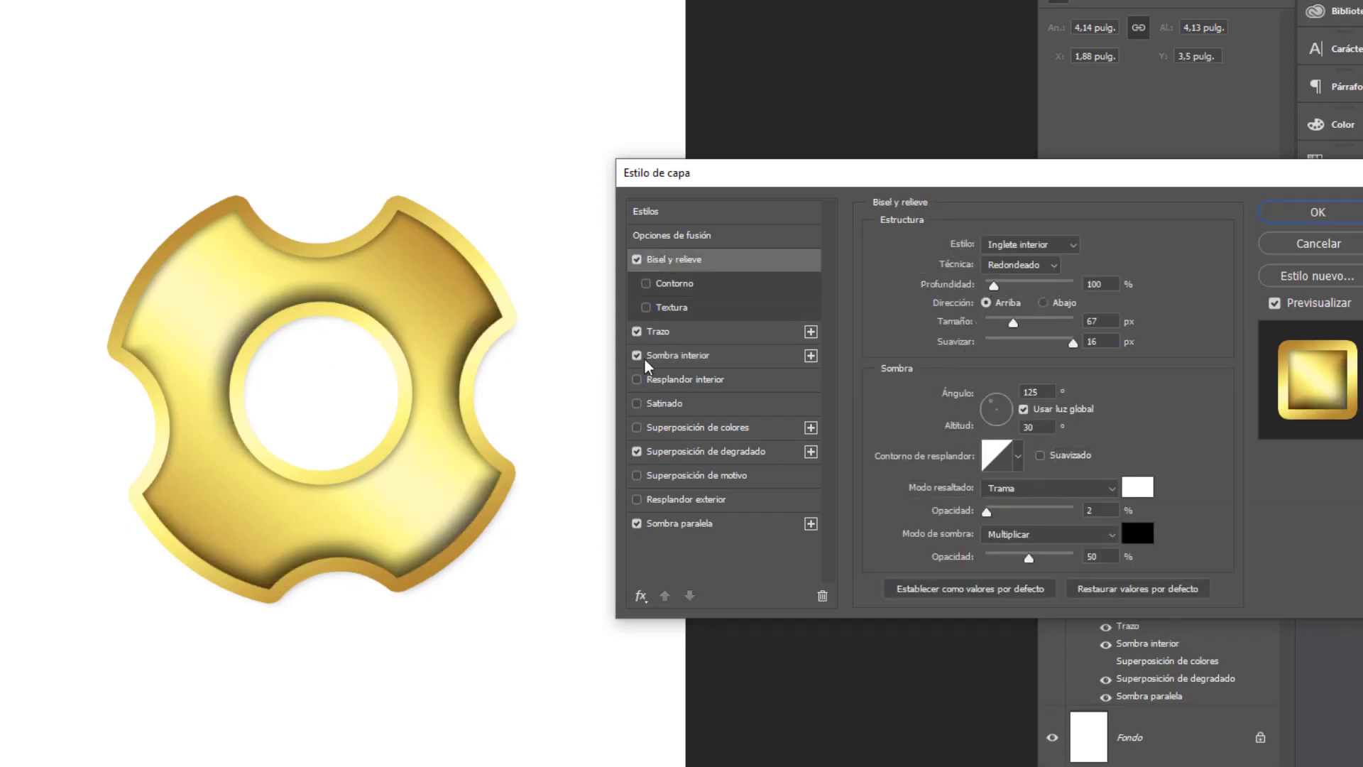
click(1047, 303)
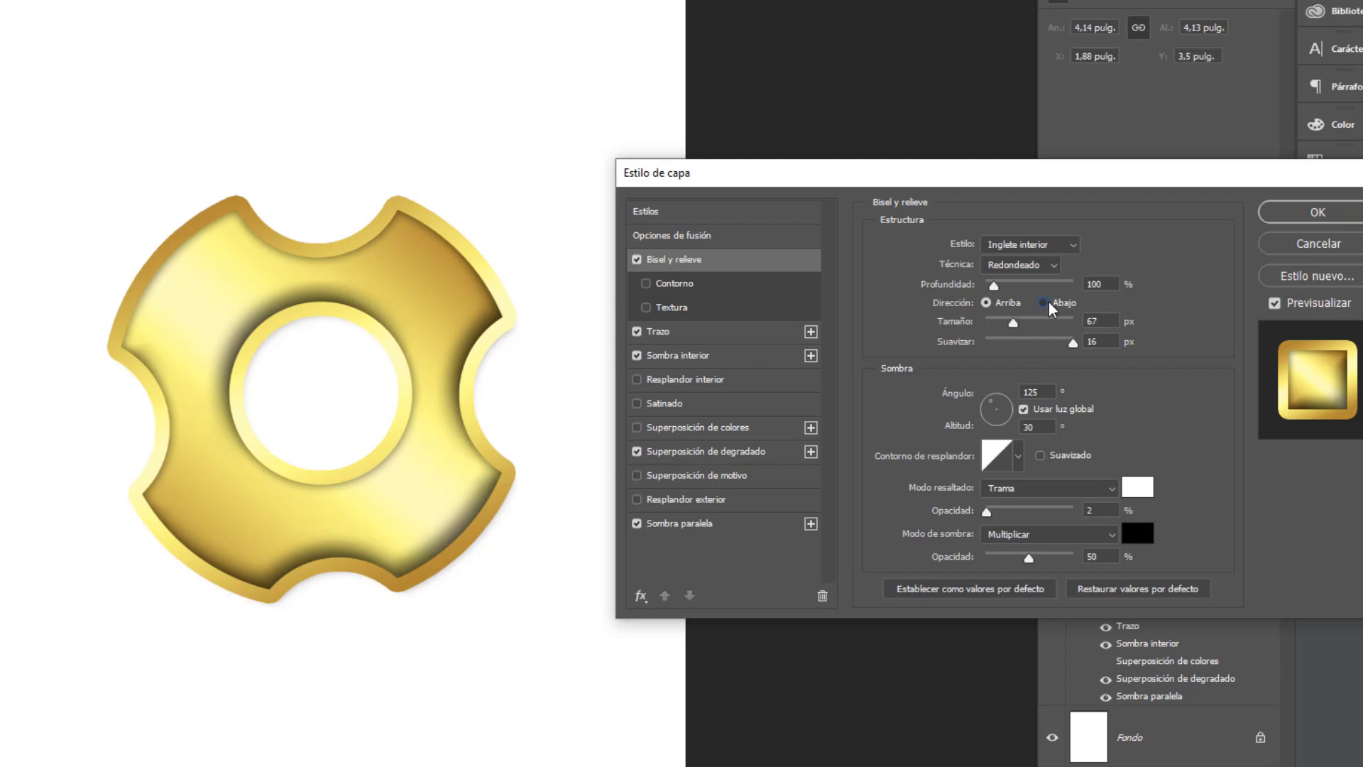
click(1001, 304)
click(1068, 304)
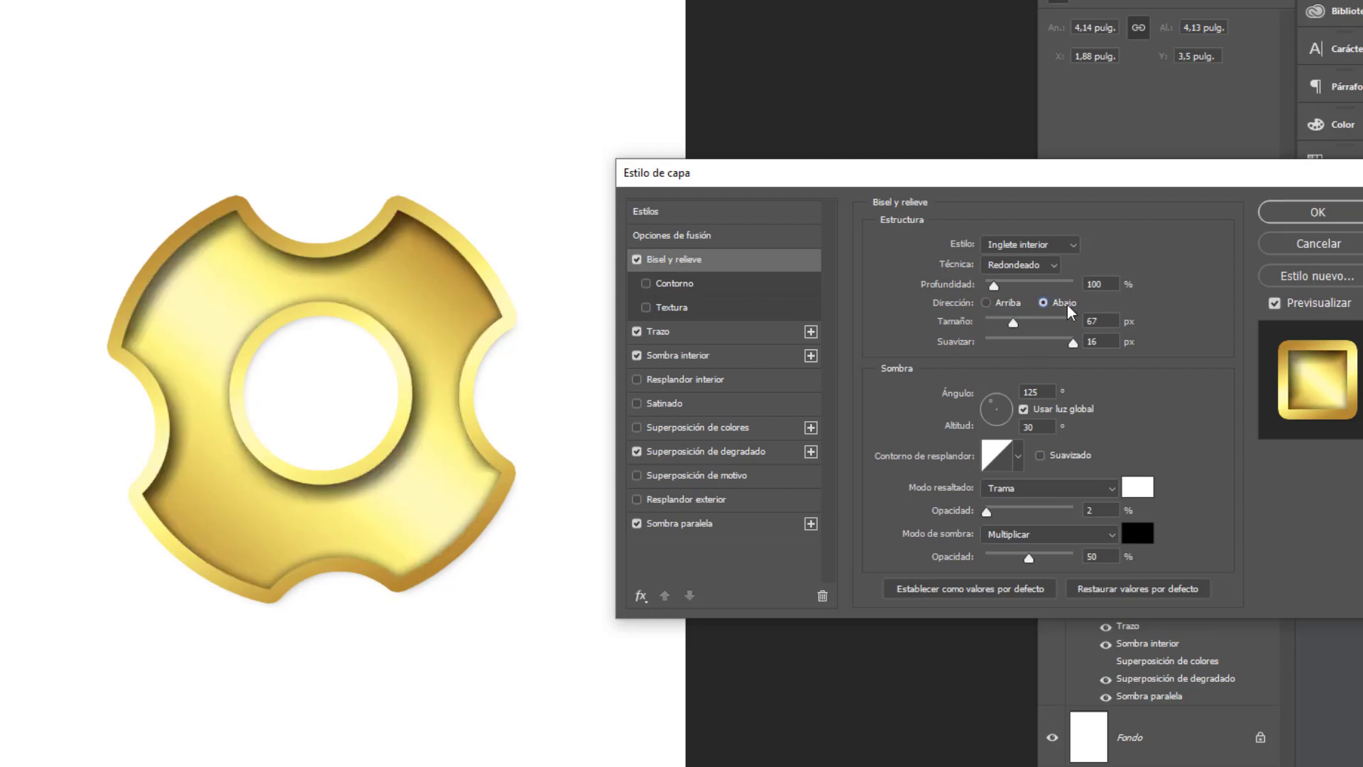
click(1000, 306)
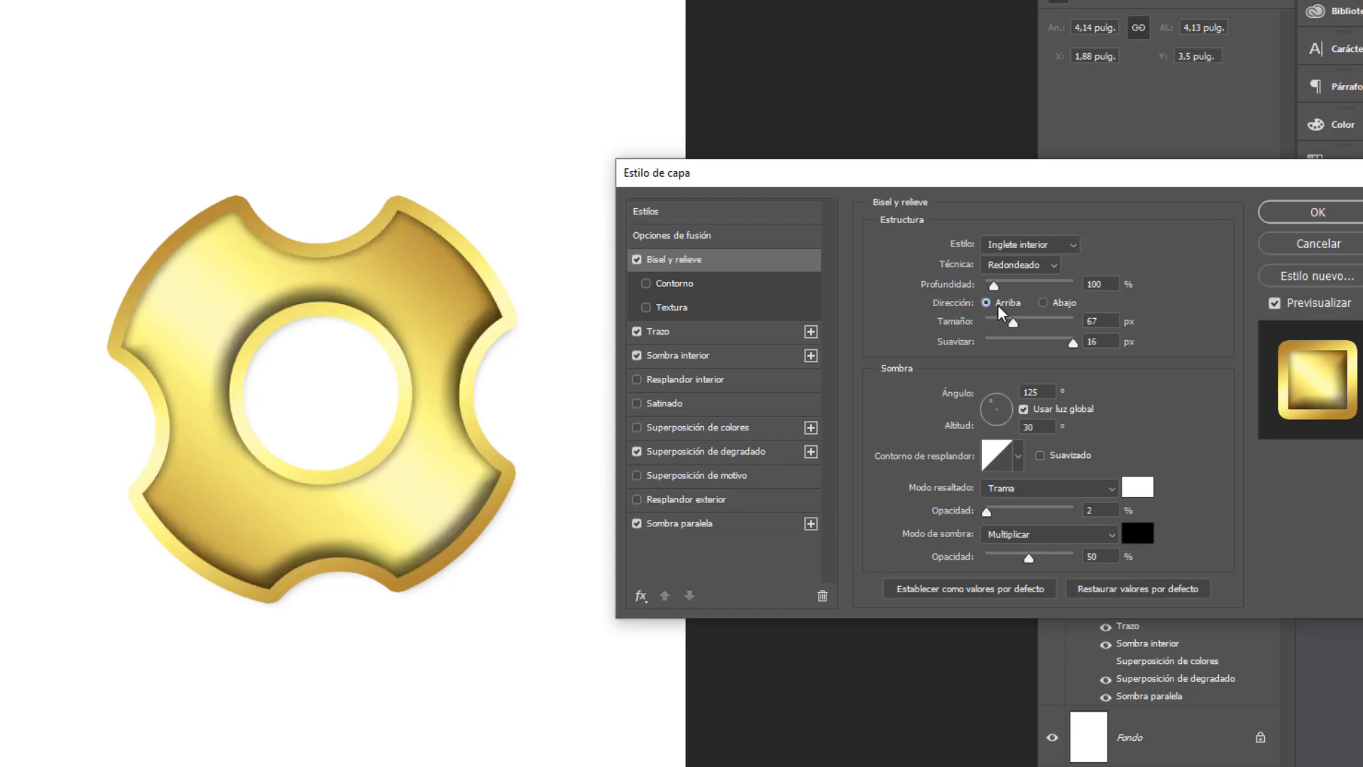
click(1065, 307)
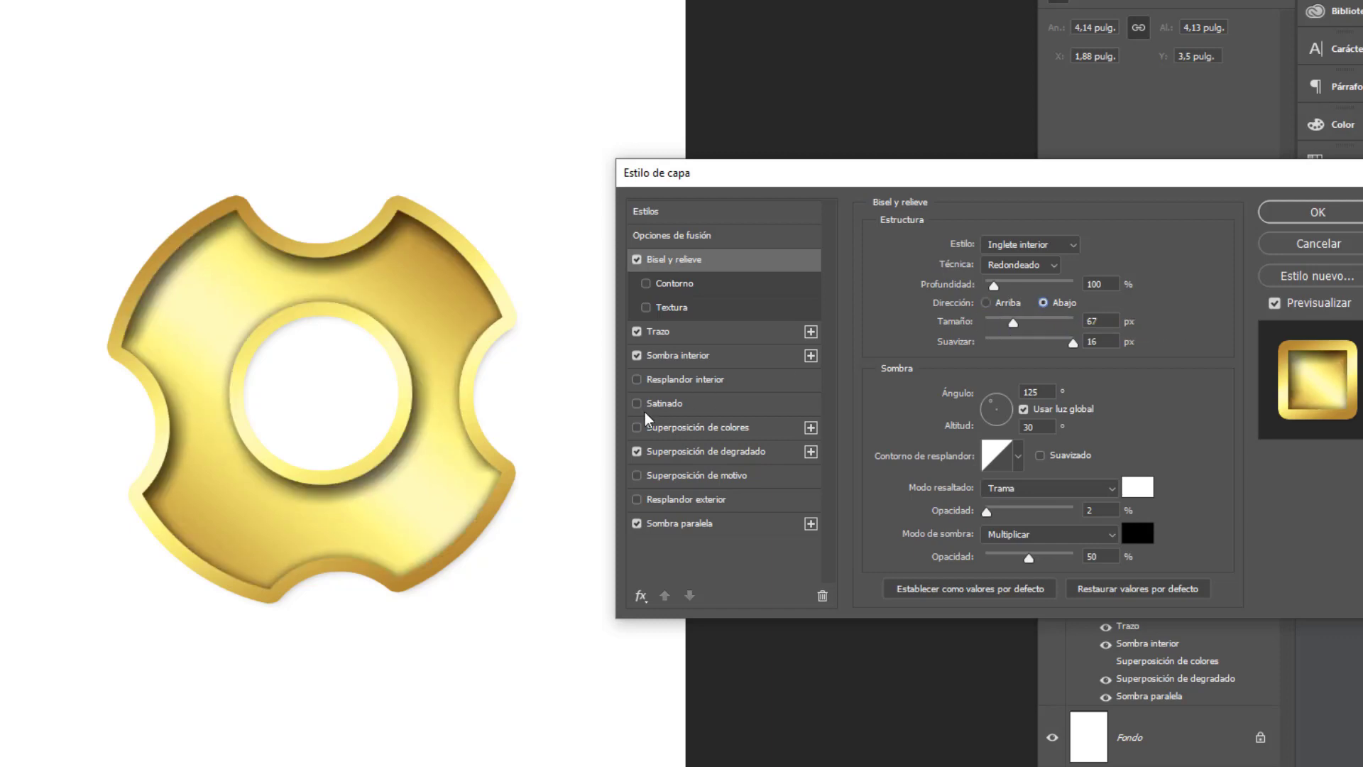
- Add the dotted Textura to the bevel and apply the layer styles
click(667, 311)
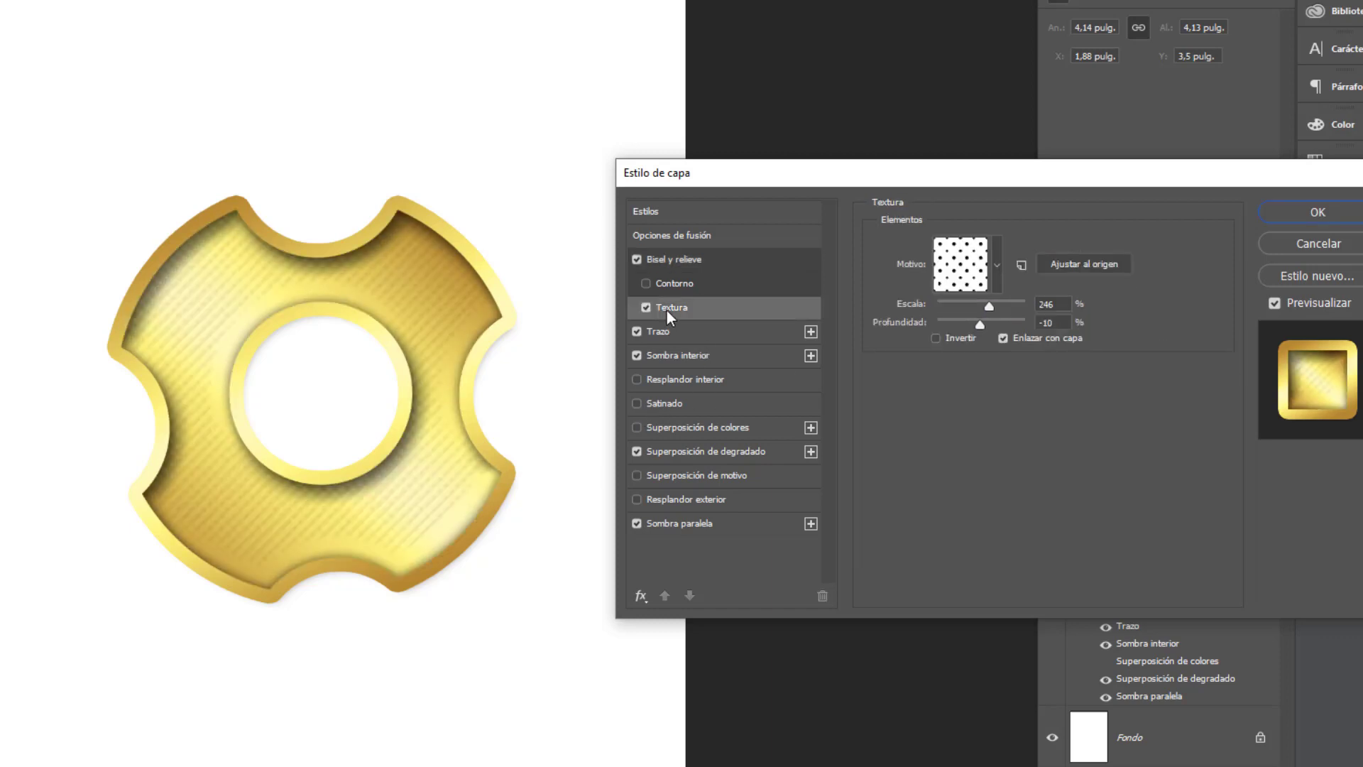
key(ctrl+plus)
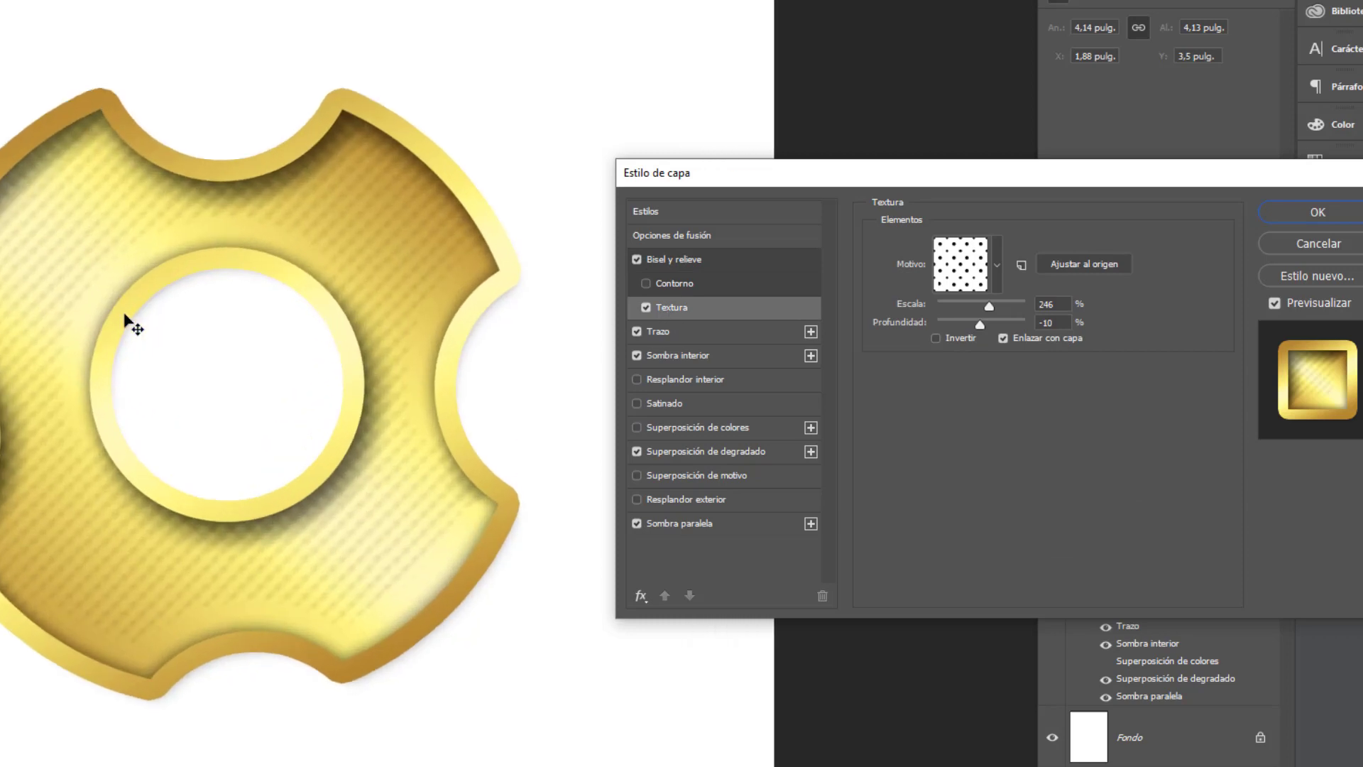
key(Return)
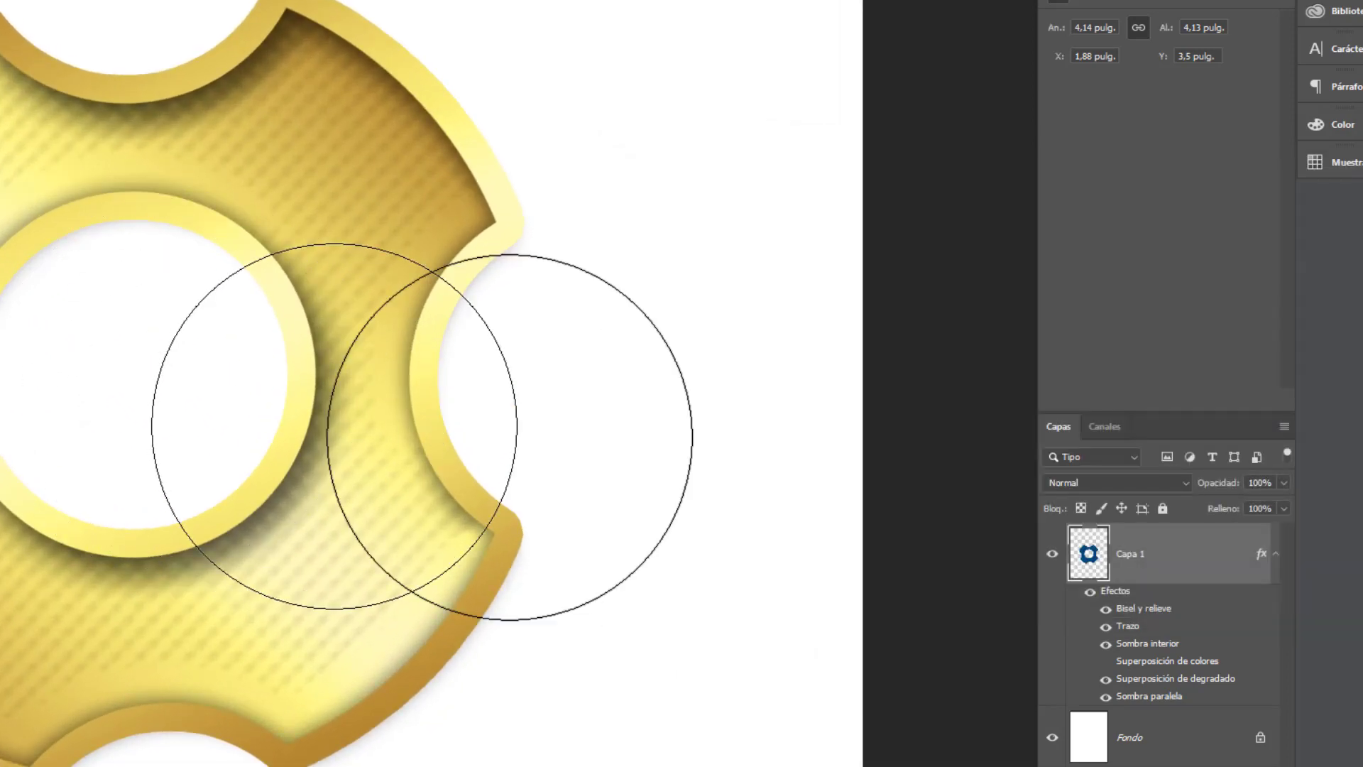
- Change the bevel texture of Capa 1 to the diagonal-line pattern with scale 303% and depth -38%
double_click(1142, 611)
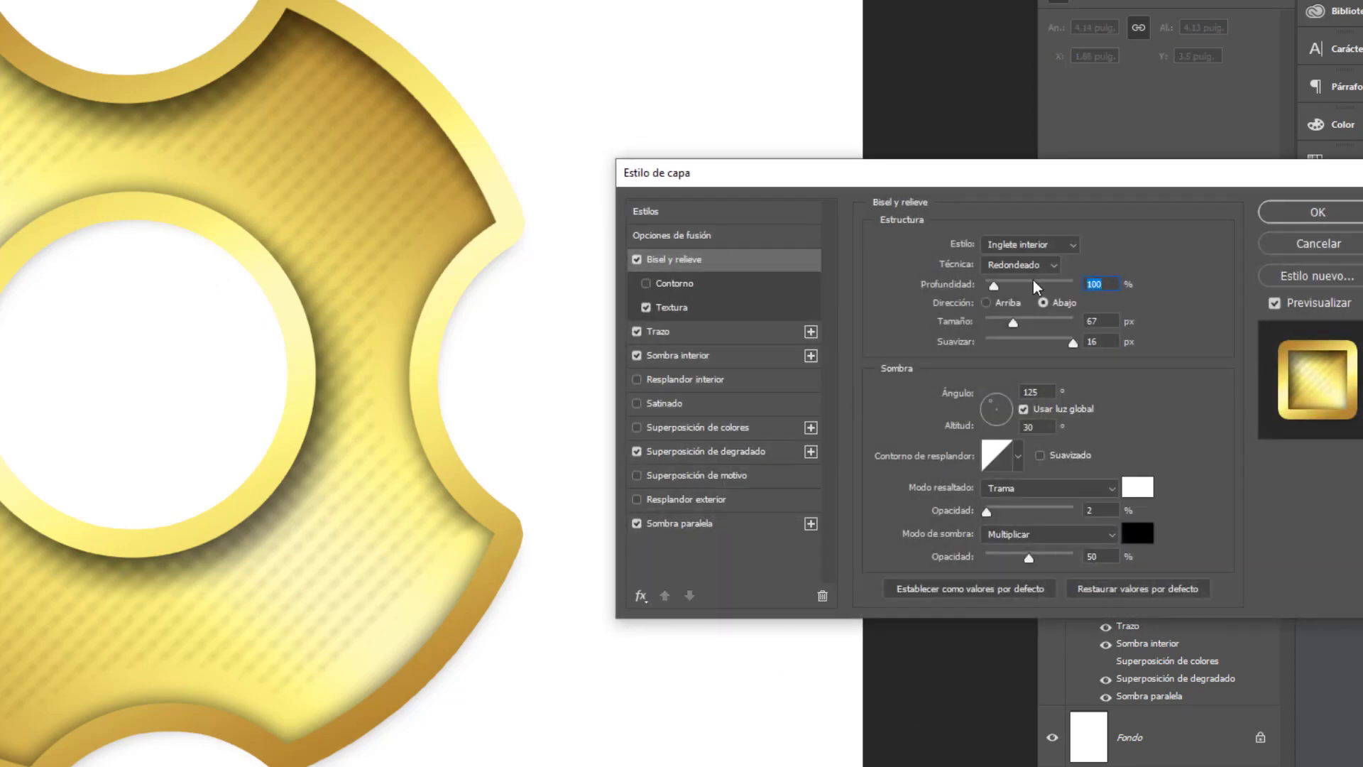
click(686, 308)
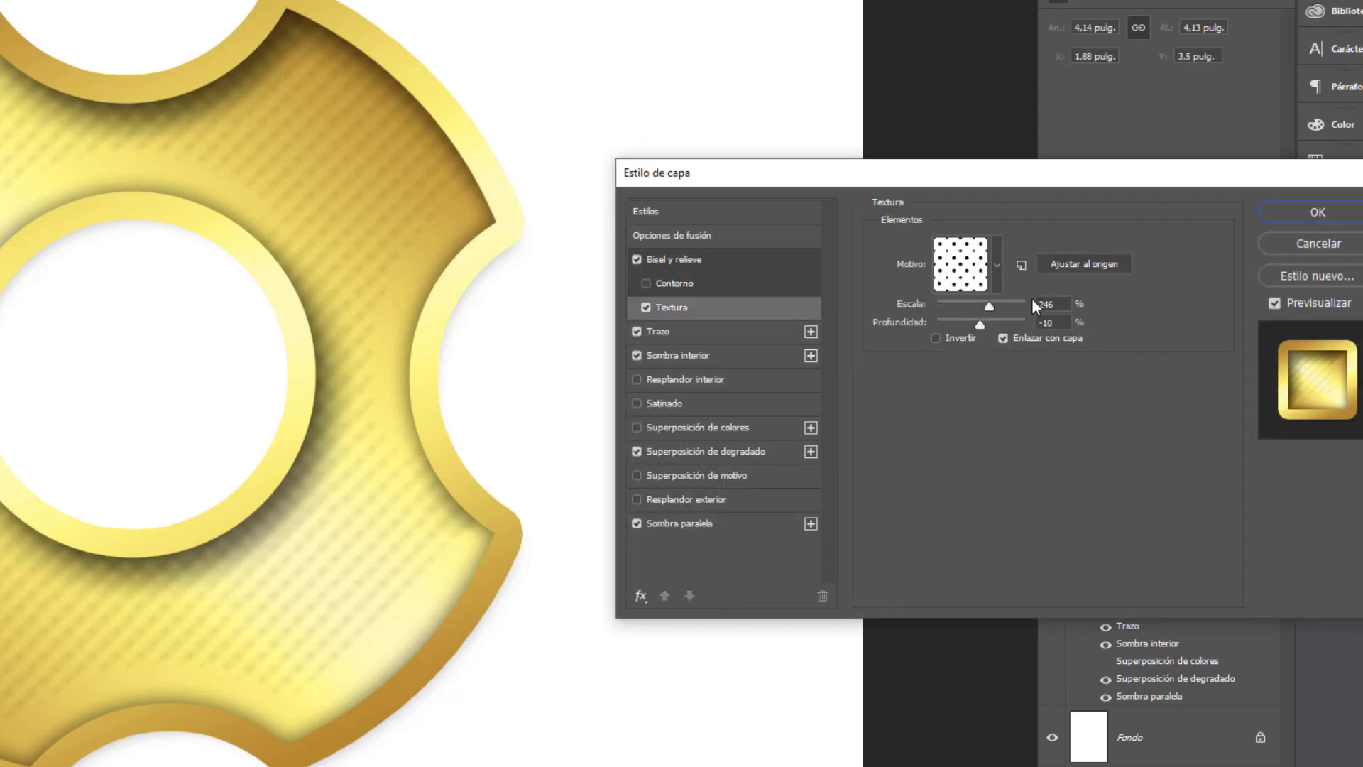
click(998, 265)
click(872, 321)
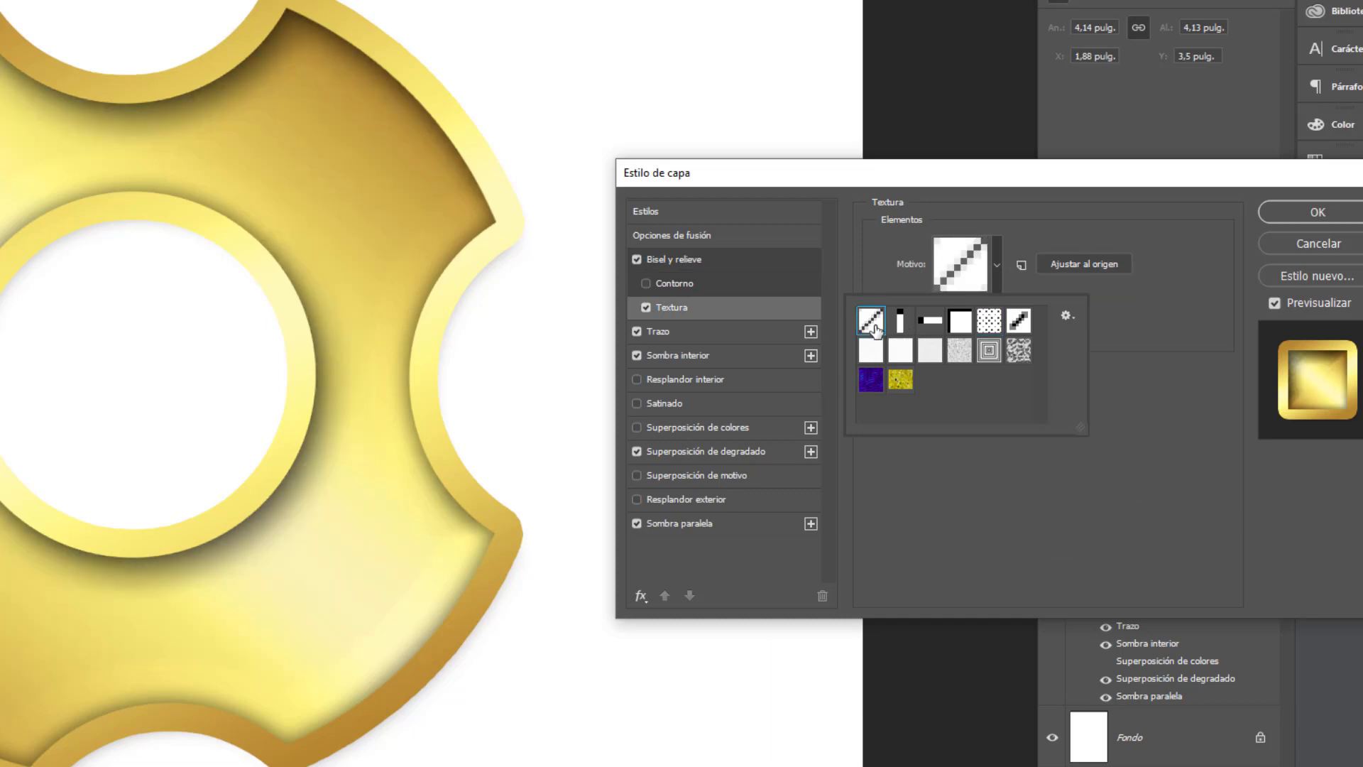
click(1157, 335)
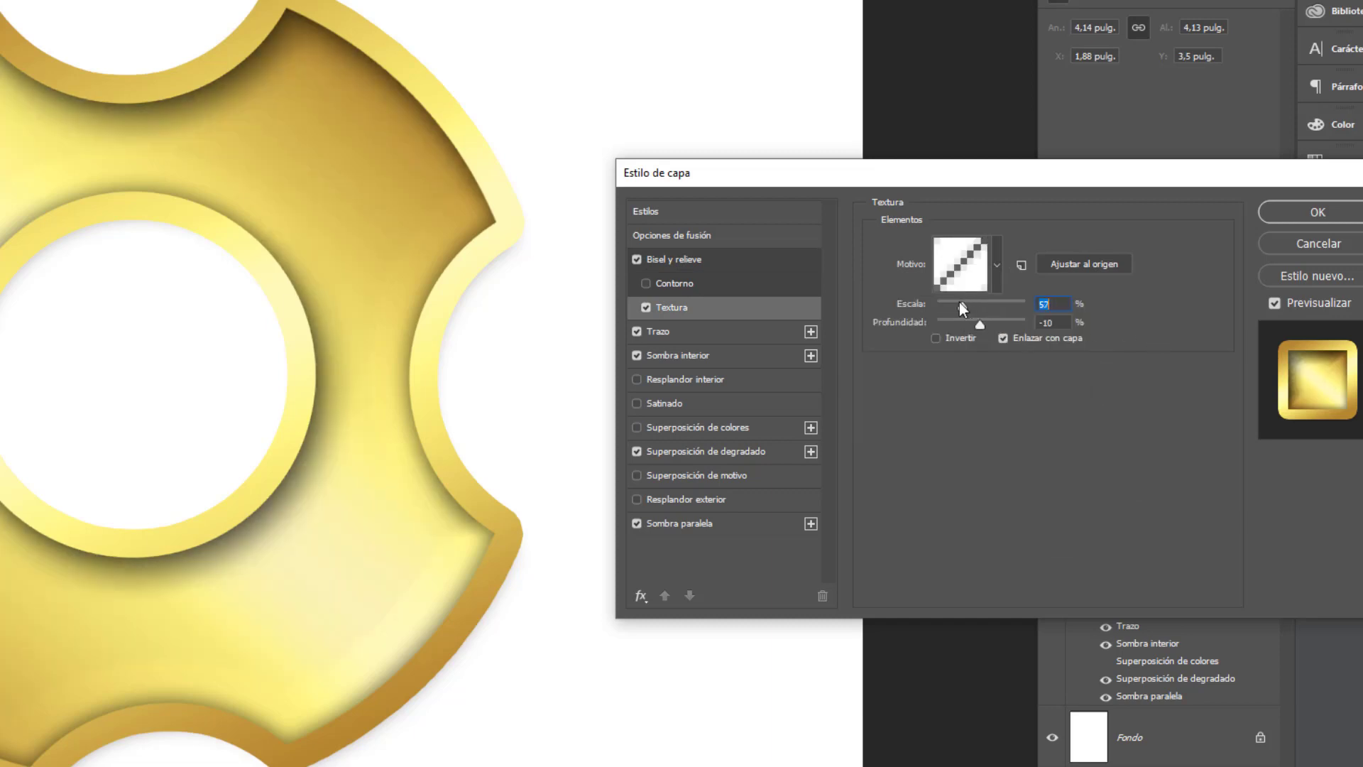
drag(960, 302, 989, 325)
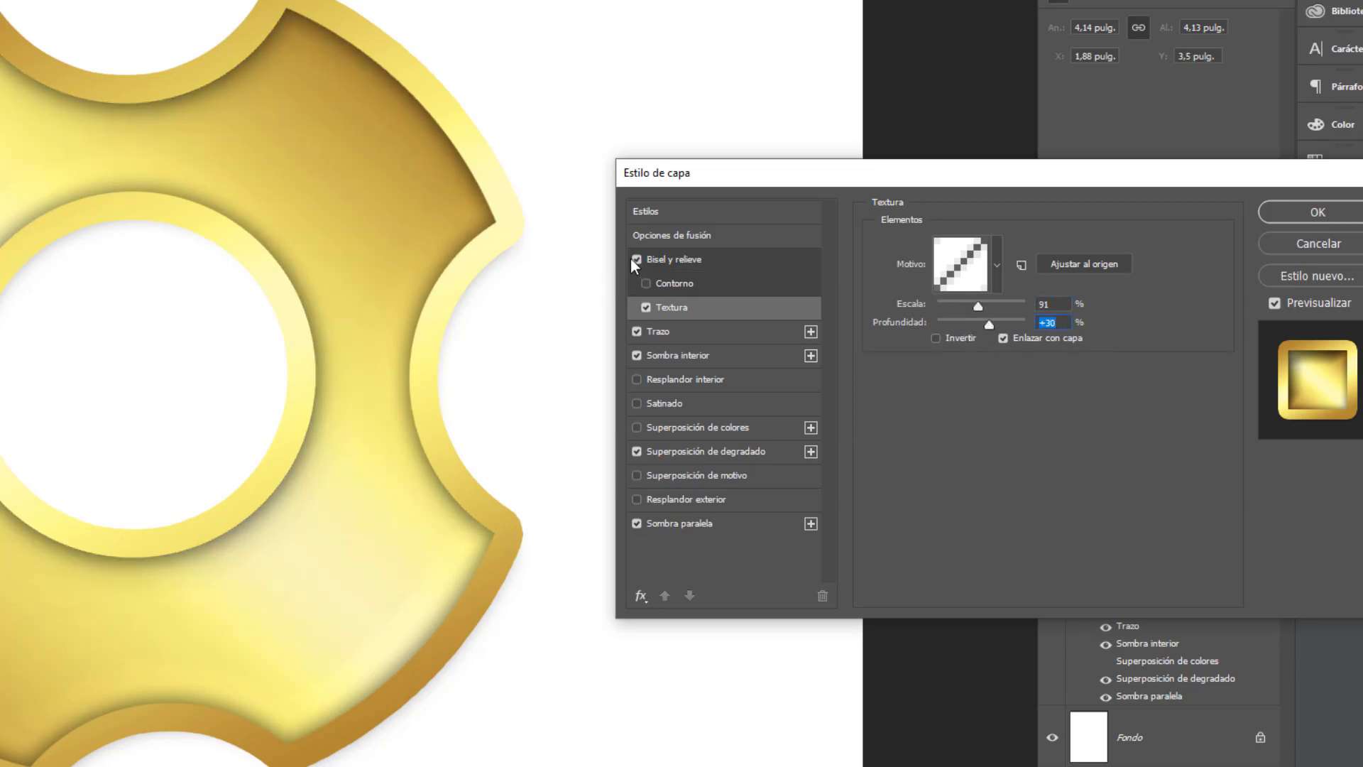
mouse_move(978, 305)
mouse_down()
mouse_move(1010, 306)
mouse_move(974, 323)
mouse_move(988, 303)
mouse_up()
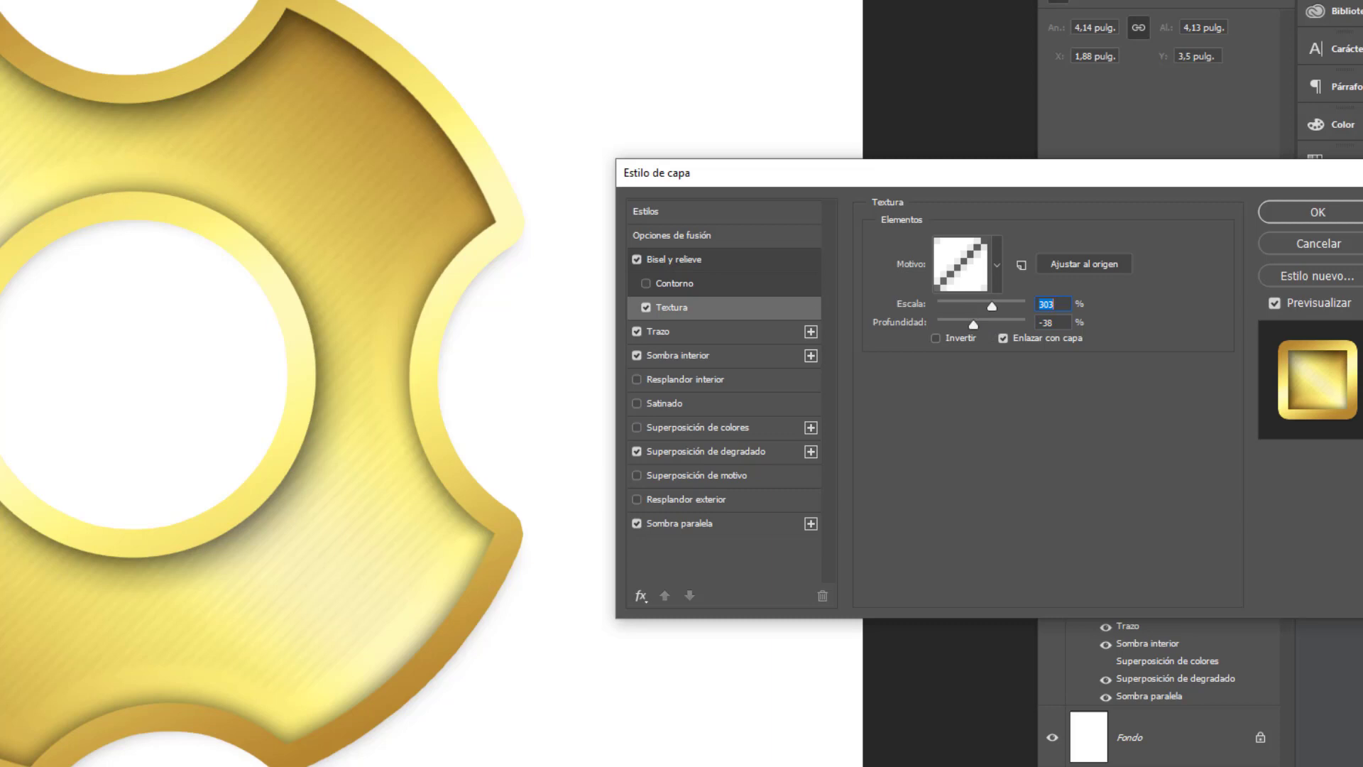
- Try the narrow black-and-white bar pattern as the bevel texture, and return to the dotted pattern
click(998, 265)
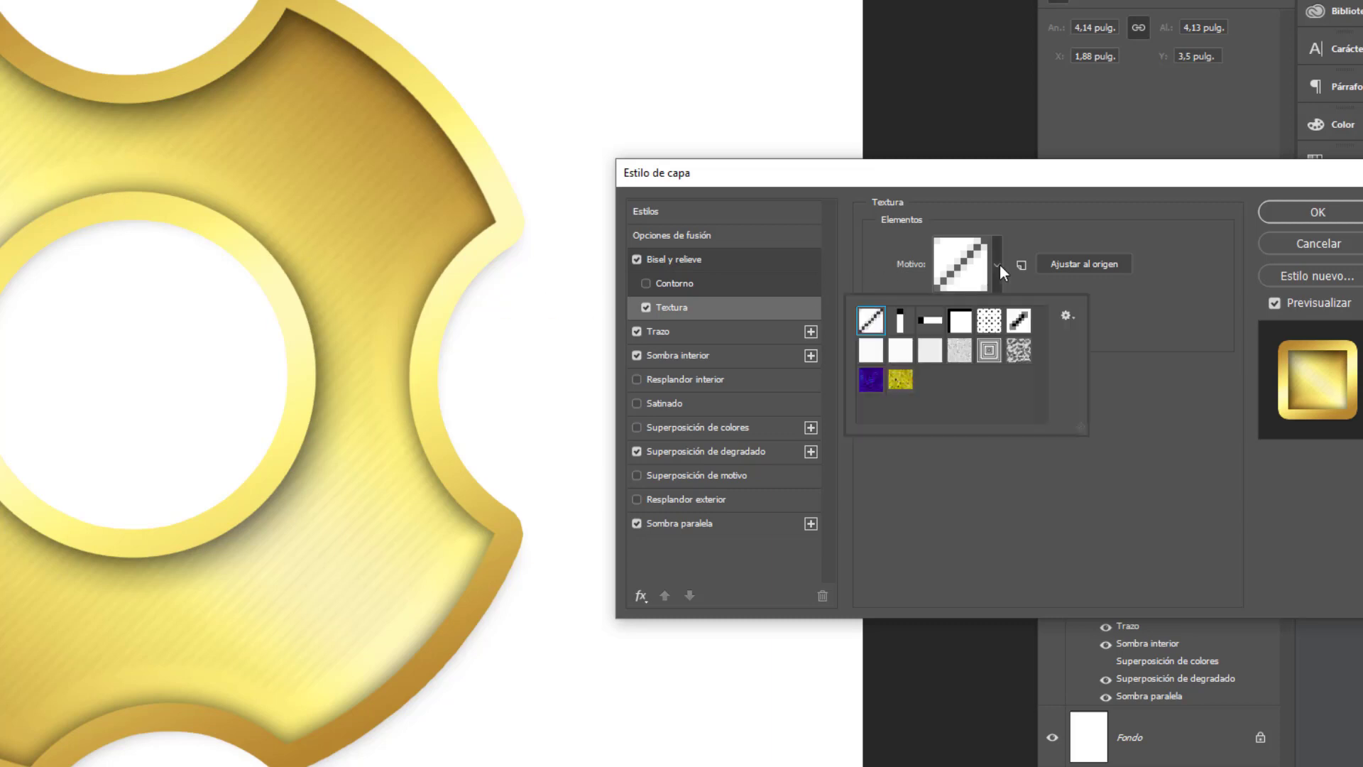
click(899, 321)
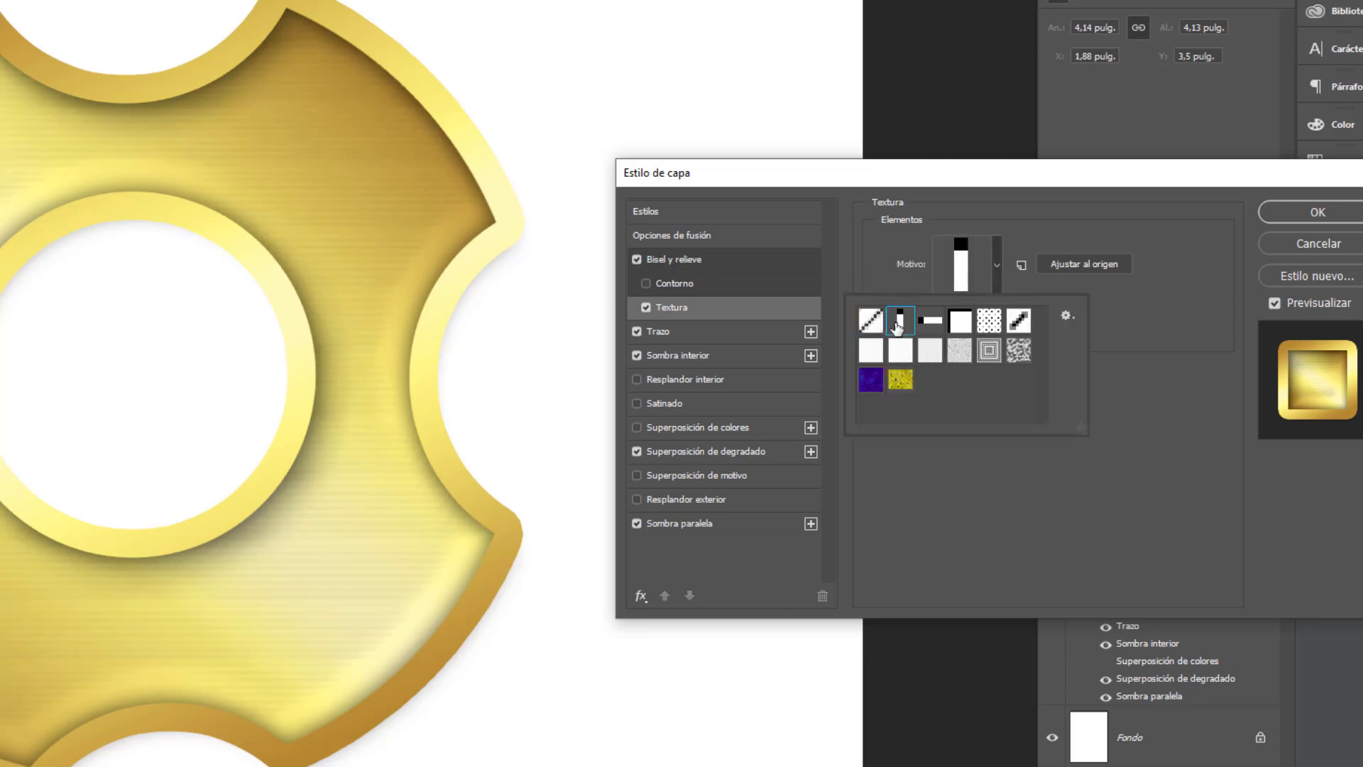
click(948, 461)
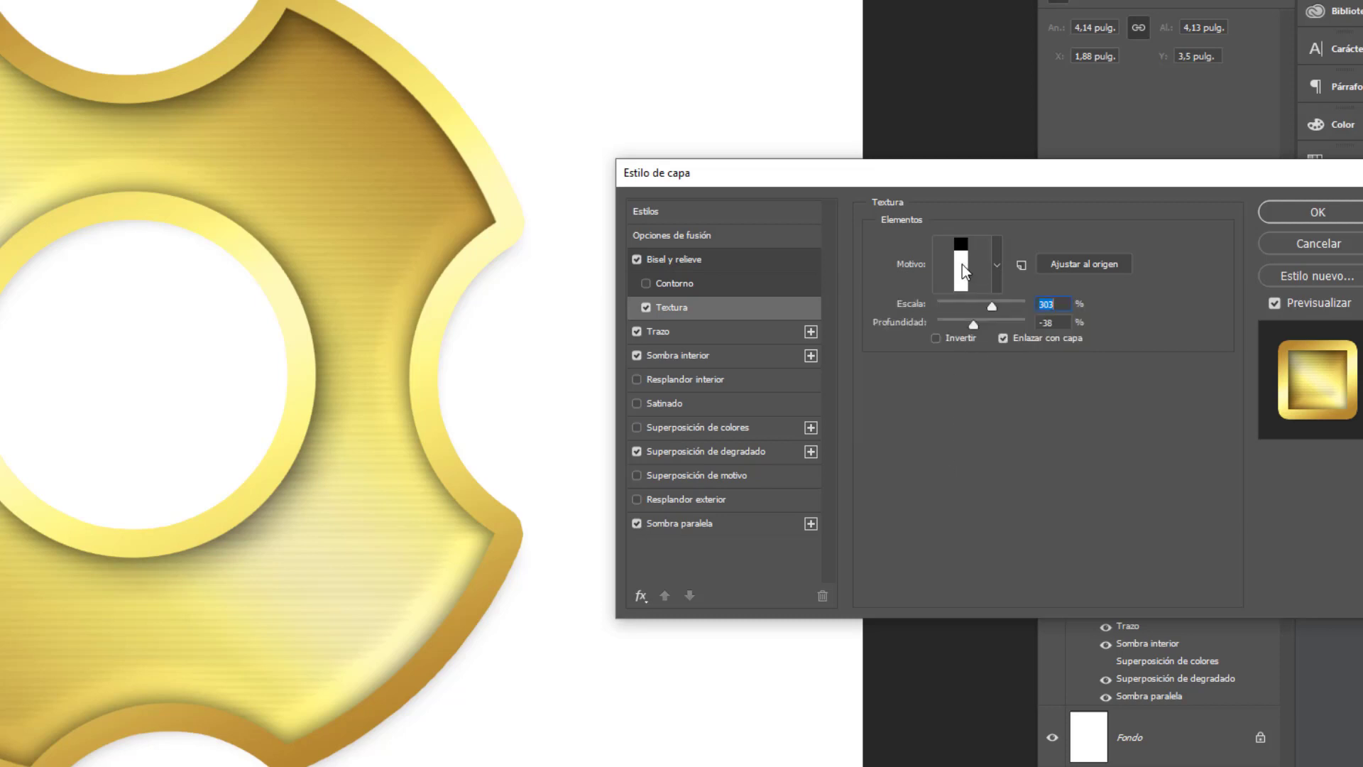
click(997, 273)
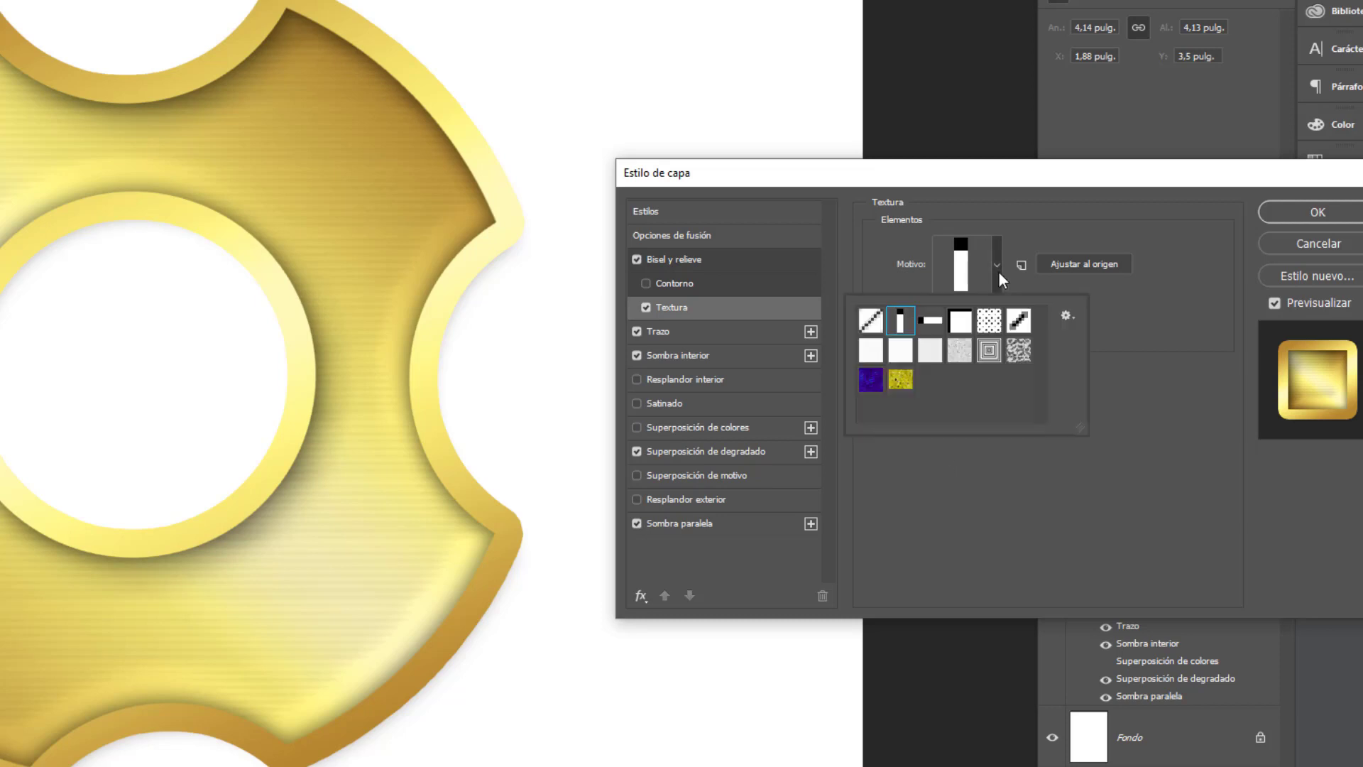
click(987, 321)
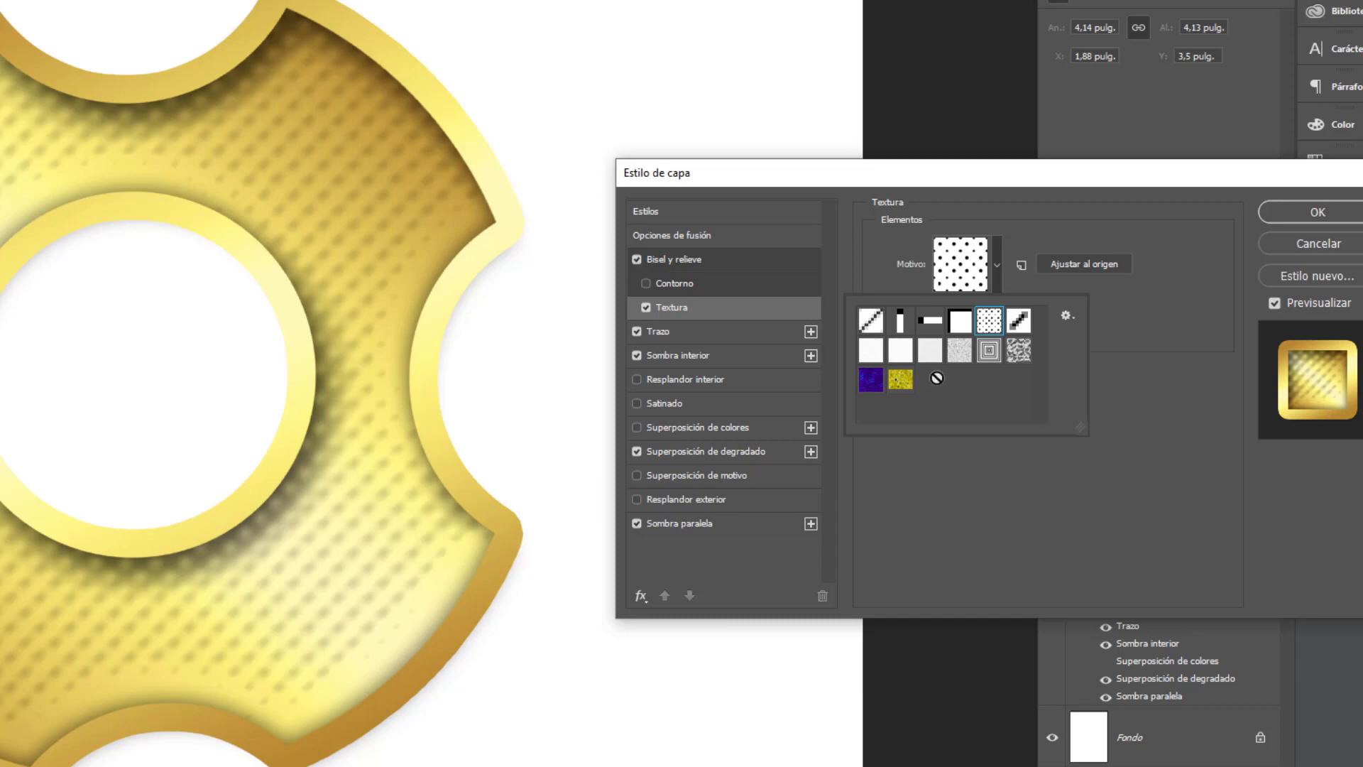
click(1105, 335)
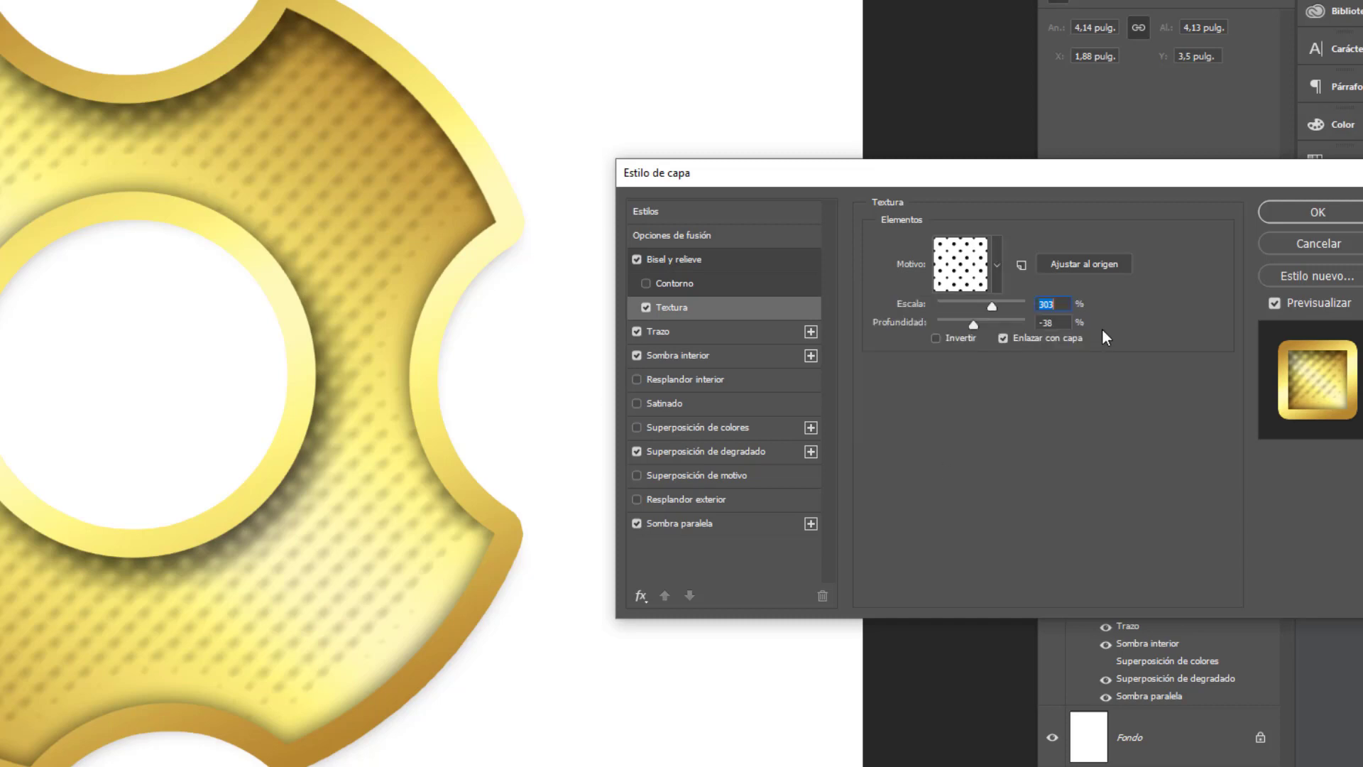
- Set the bevel's light angle to 137° with altitude 16°, depth to 657%, size to 8 px and soften to 14 px
click(690, 268)
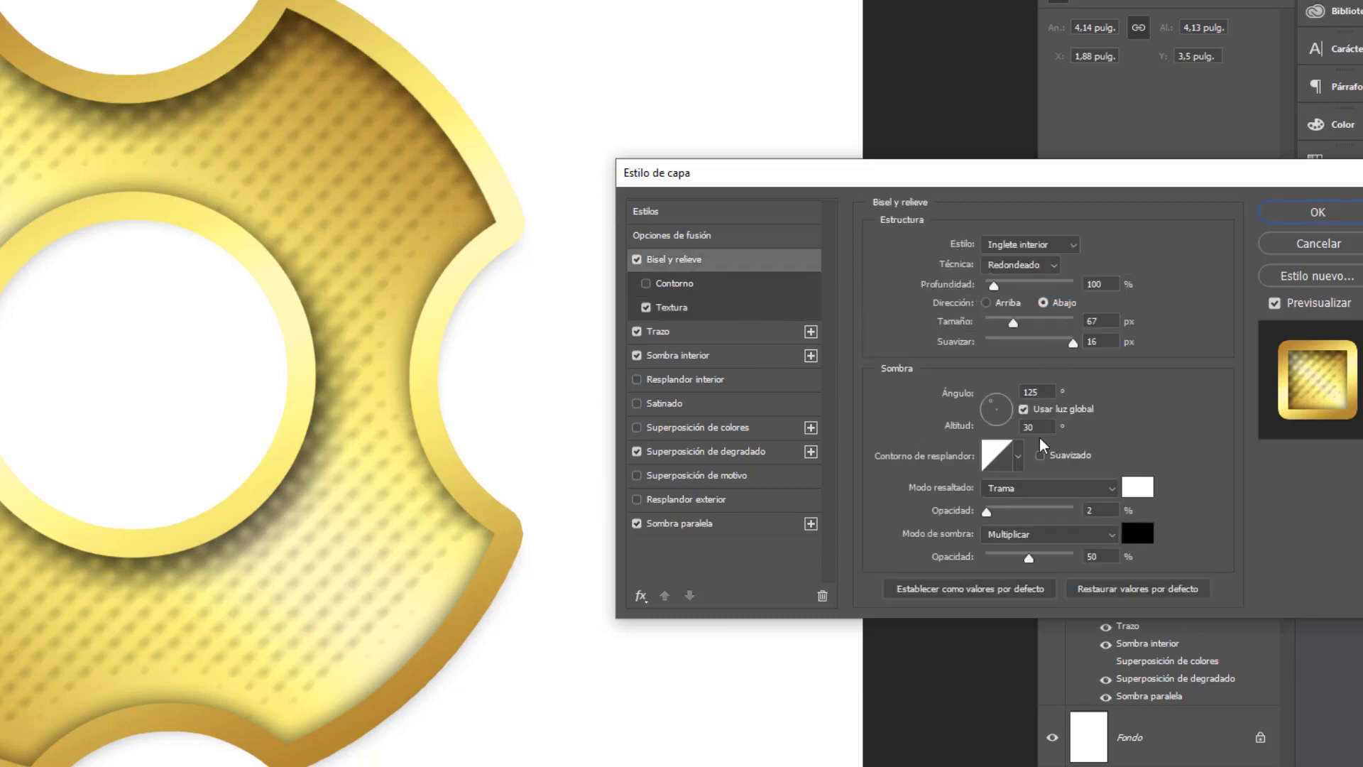
mouse_move(1015, 402)
mouse_down()
mouse_move(983, 420)
mouse_move(988, 401)
mouse_up()
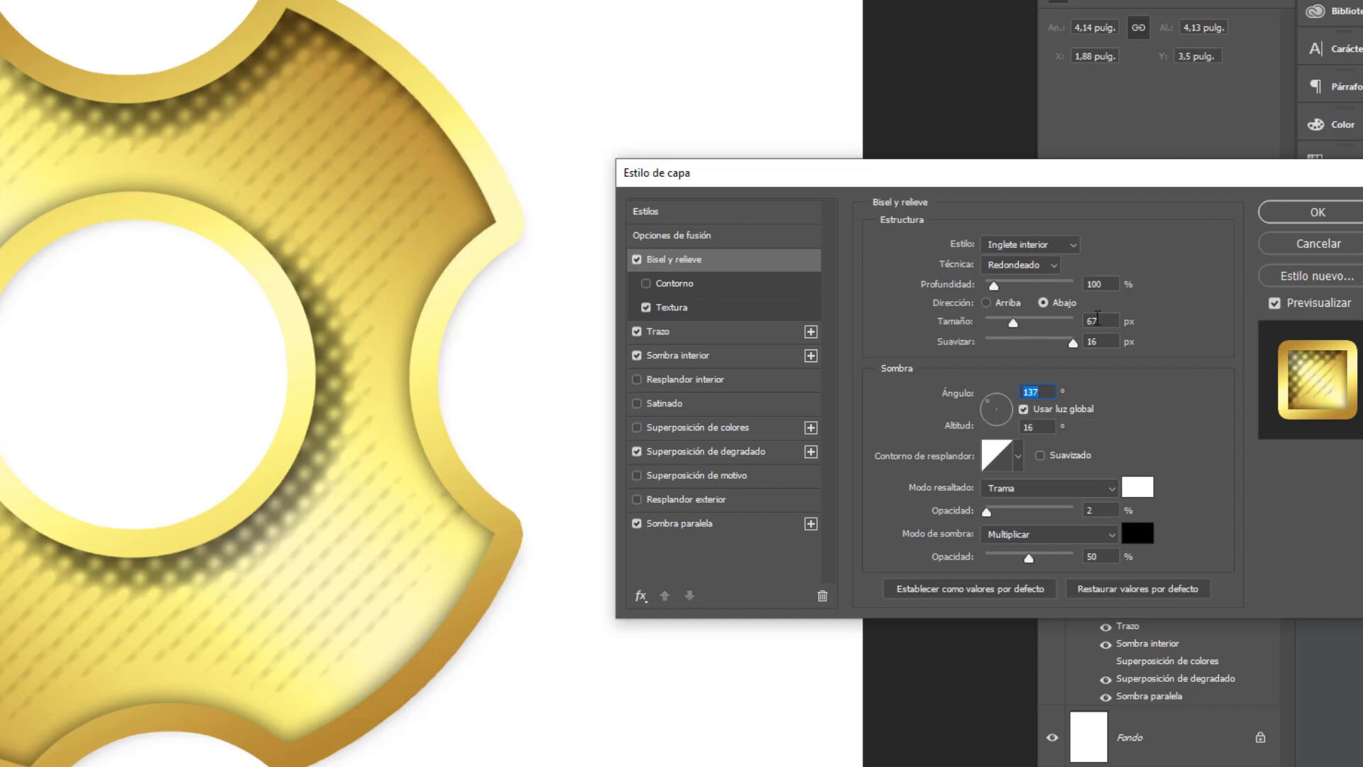
drag(1013, 325, 993, 327)
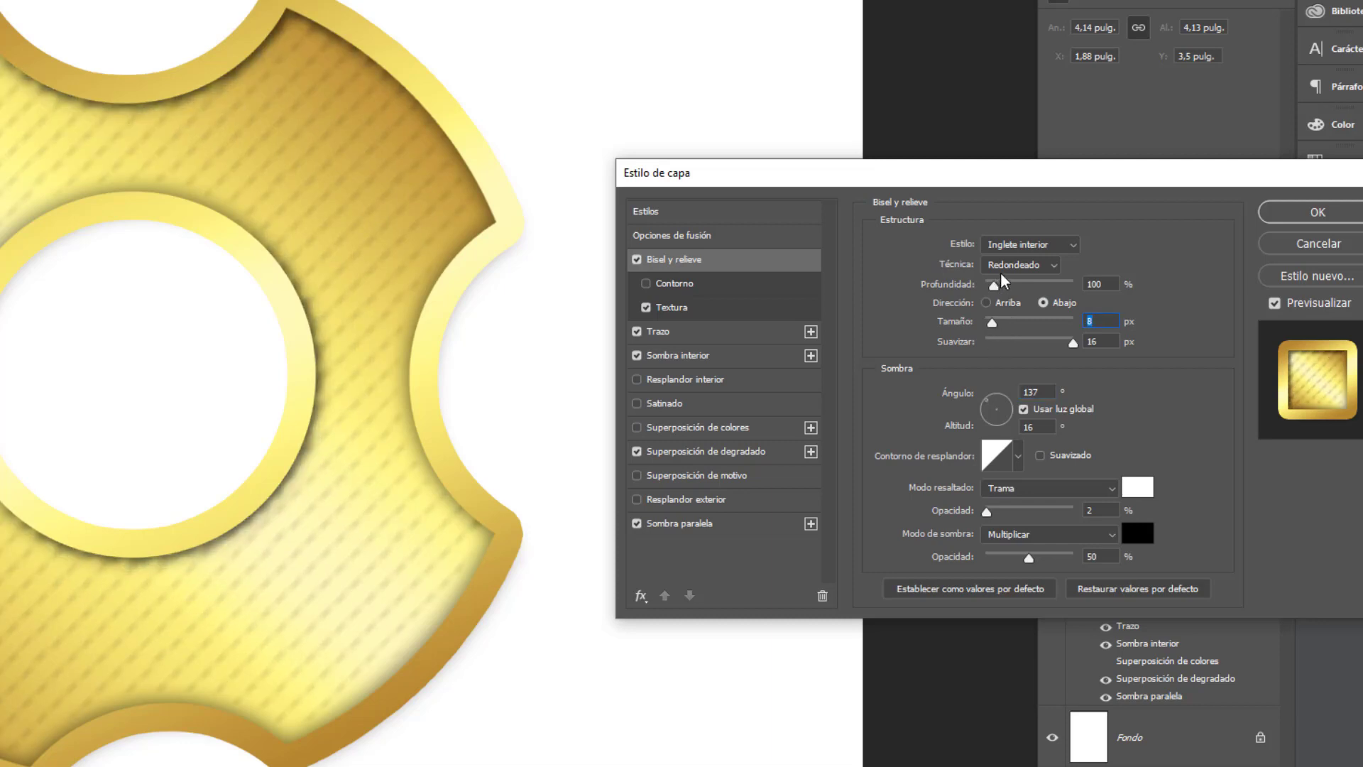
drag(997, 286, 1043, 295)
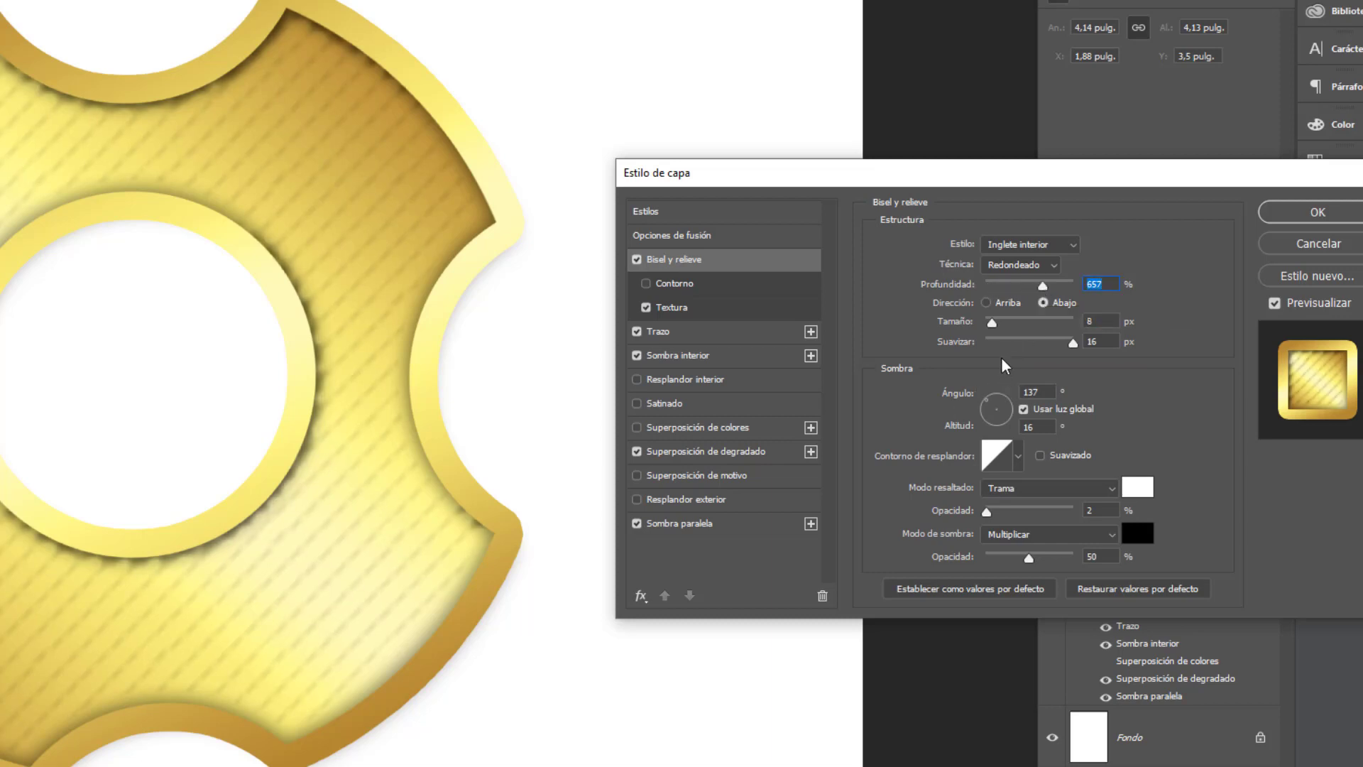
drag(1062, 345, 1003, 348)
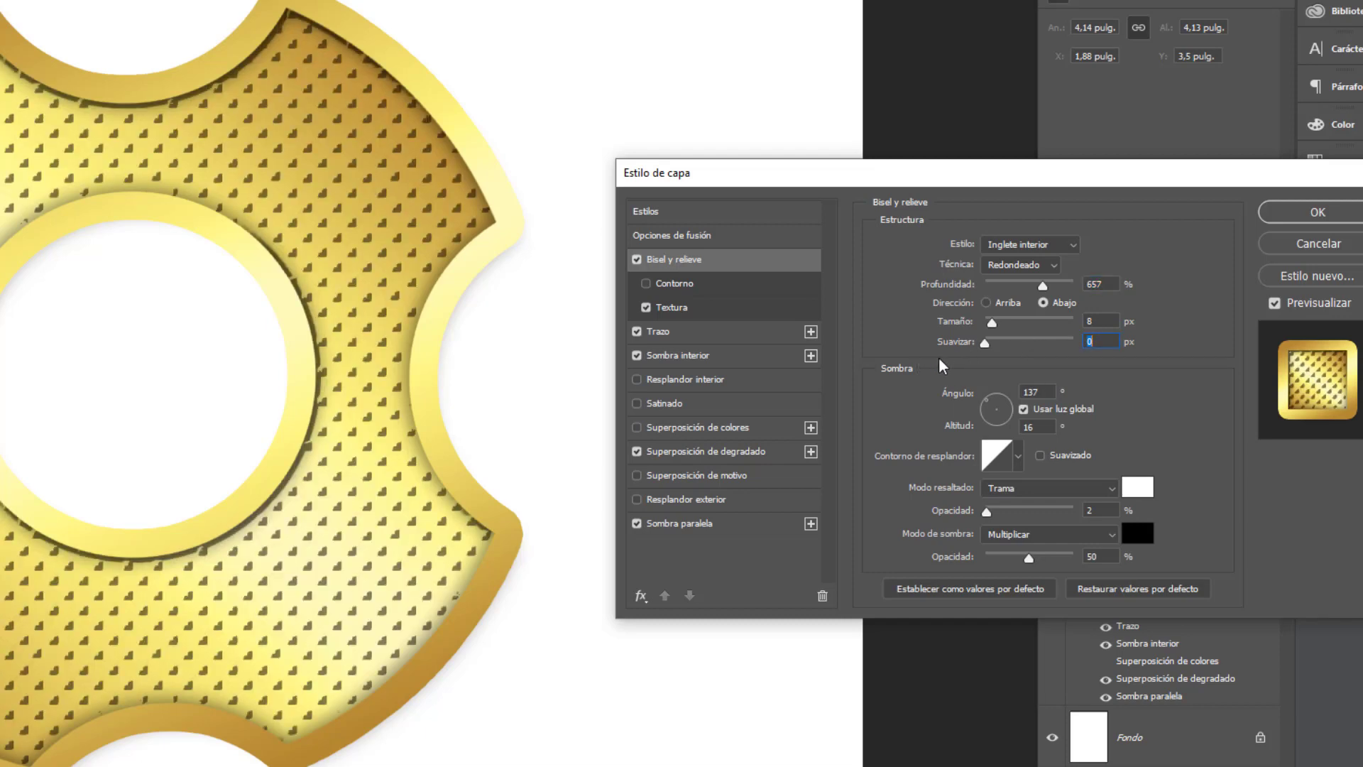
drag(1031, 344, 1047, 343)
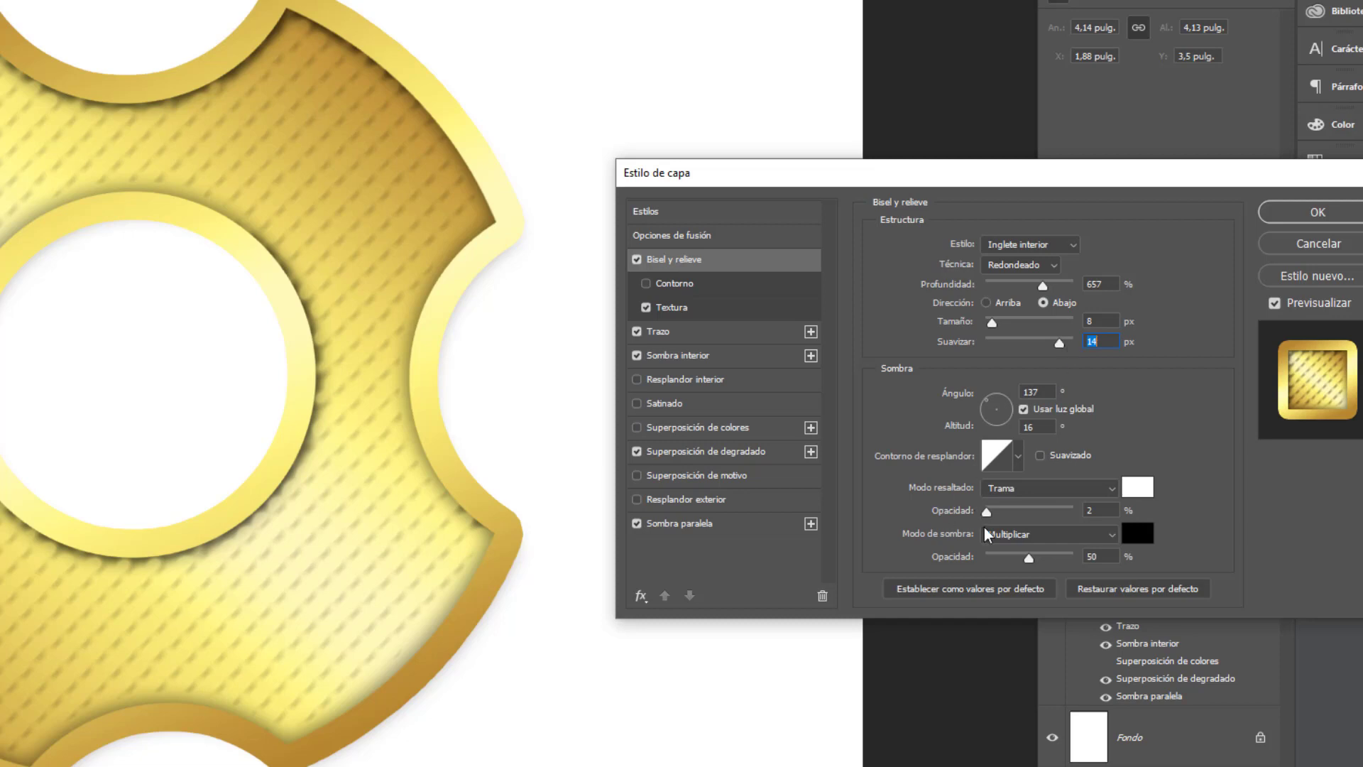
- Set the bevel's highlight opacity to 13% and shadow opacity to 15%, and apply the layer styles
drag(987, 512, 1093, 510)
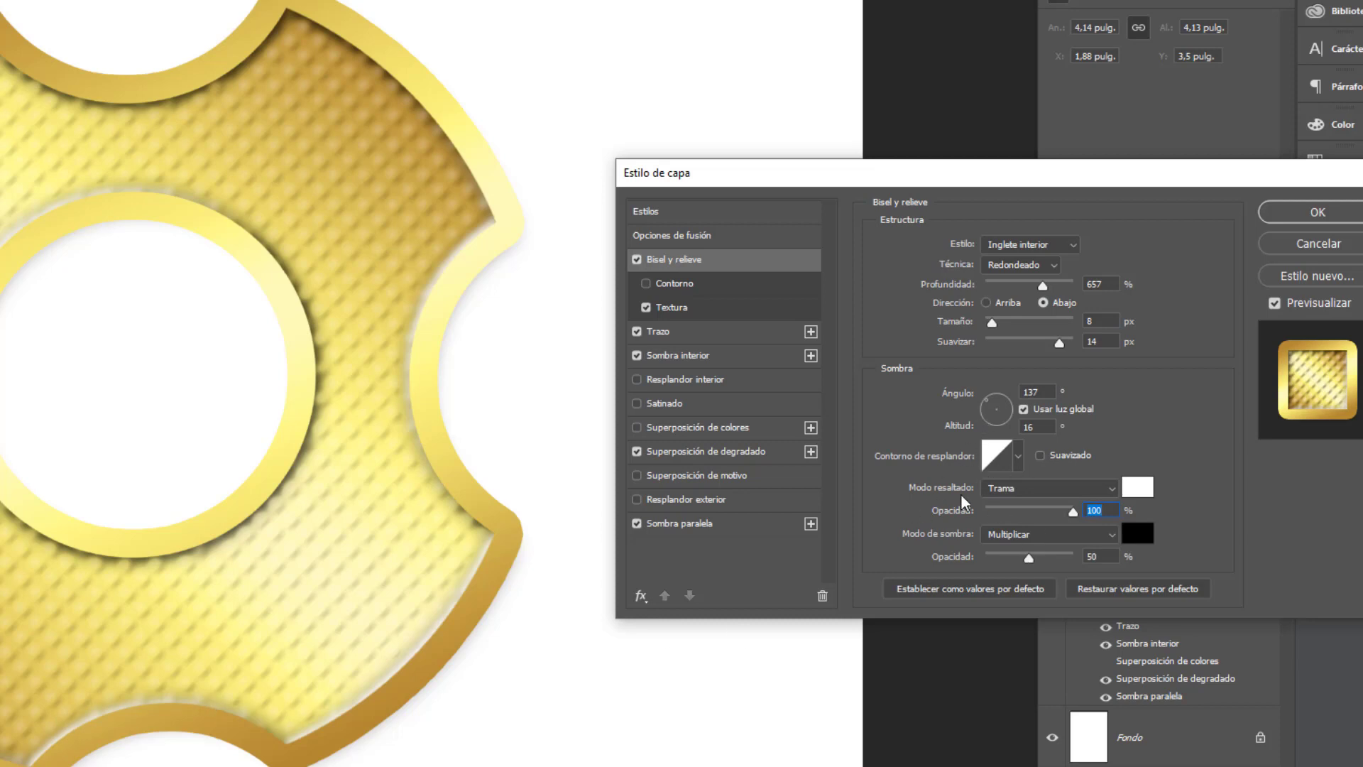
drag(1024, 510, 999, 510)
mouse_move(1004, 556)
mouse_down()
mouse_move(1049, 556)
mouse_move(997, 560)
mouse_up()
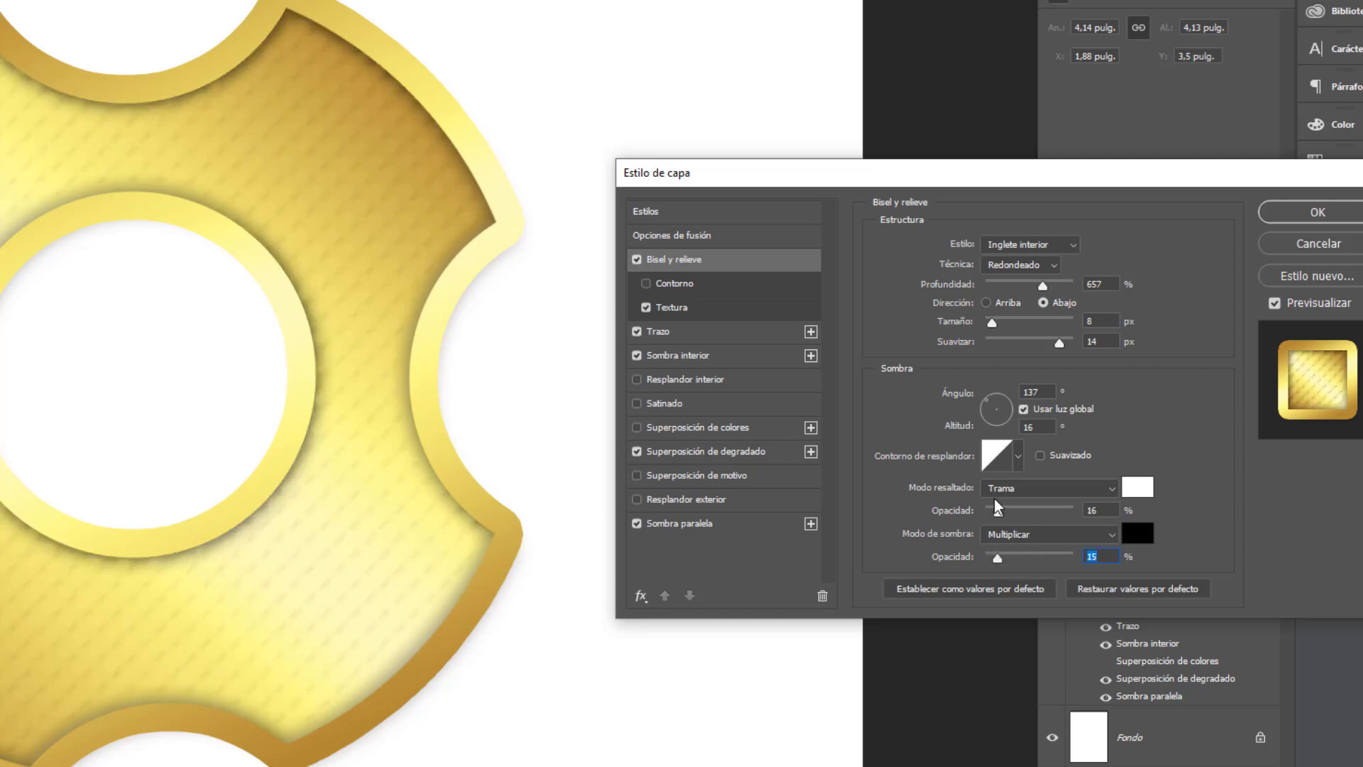
drag(1003, 511, 996, 512)
click(1301, 214)
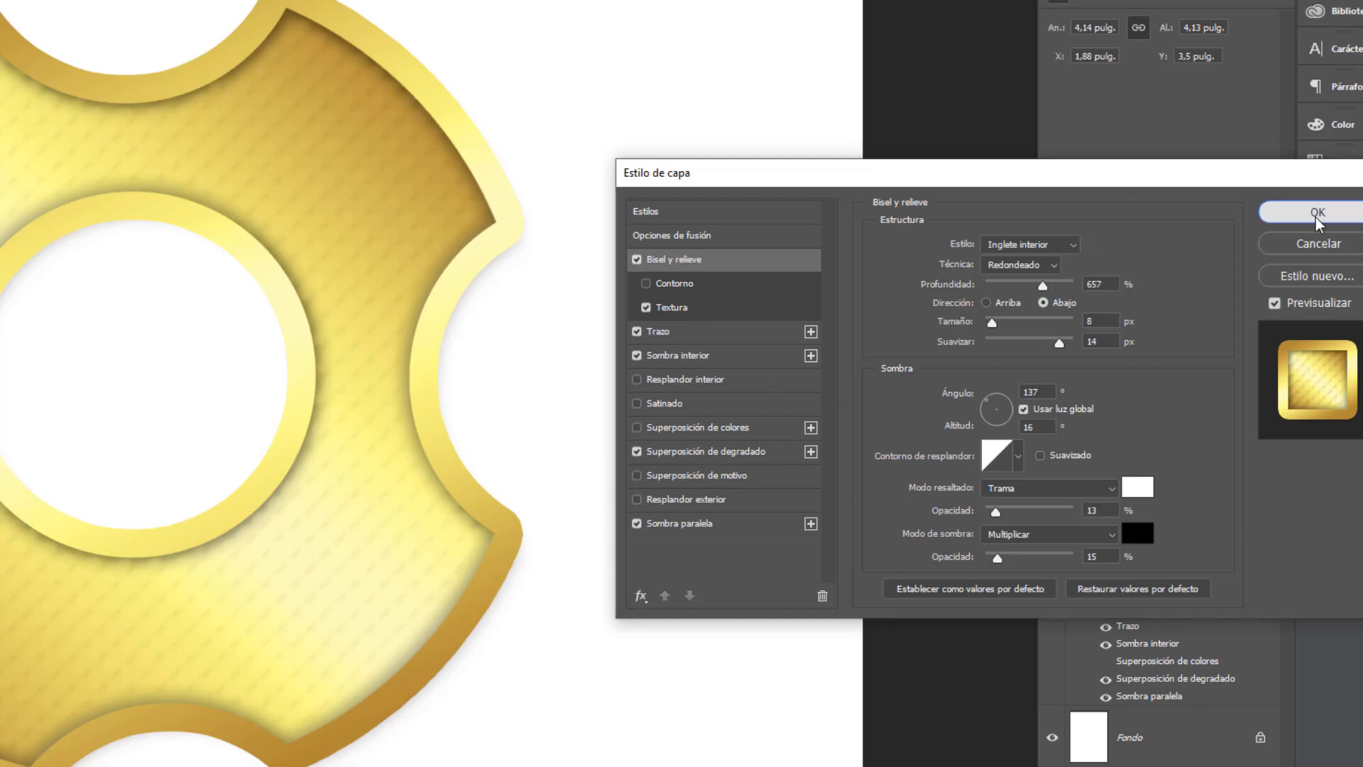
click(1325, 213)
- Add a new layer directly above Fondo and fill it with the dark blue foreground colour using the Paint Bucket
scroll(588, 357, down, 3)
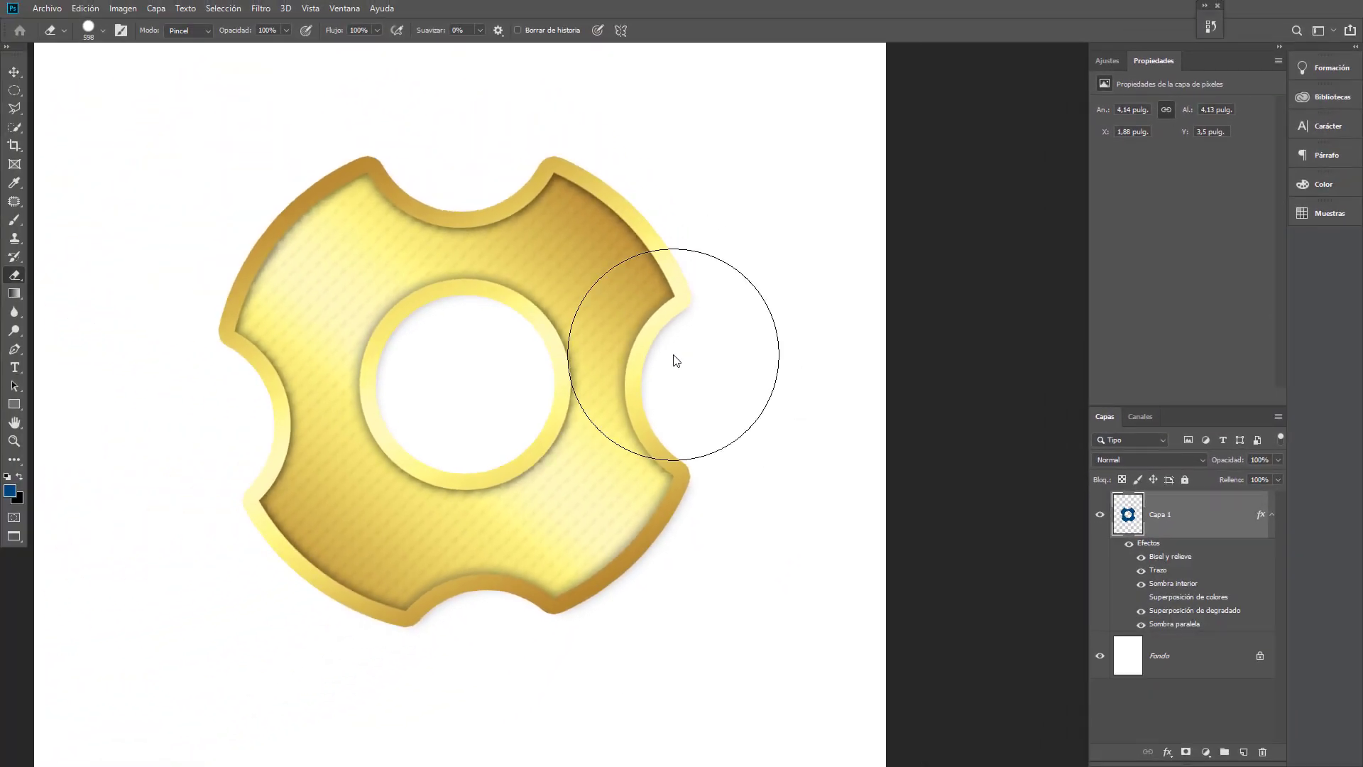
scroll(676, 360, down, 2)
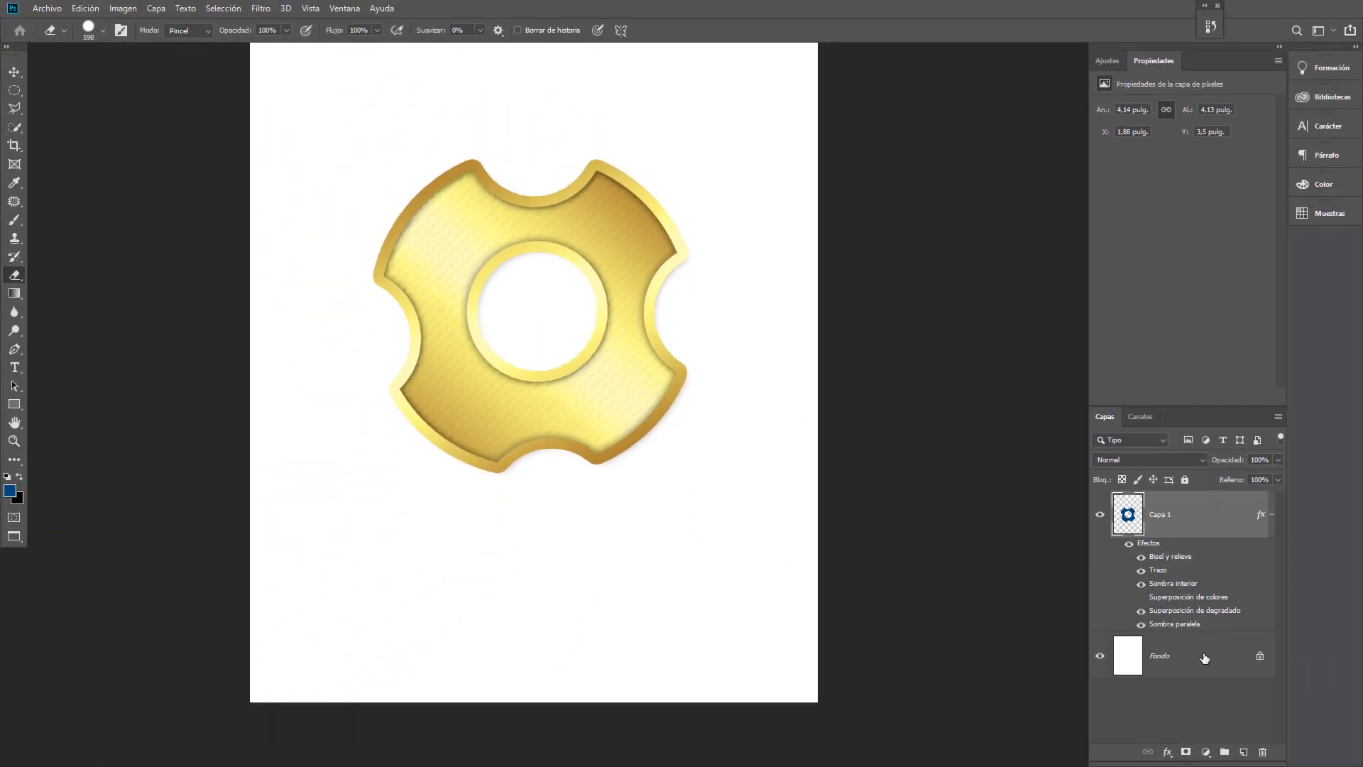
click(1205, 658)
click(1244, 751)
scroll(554, 410, up, 2)
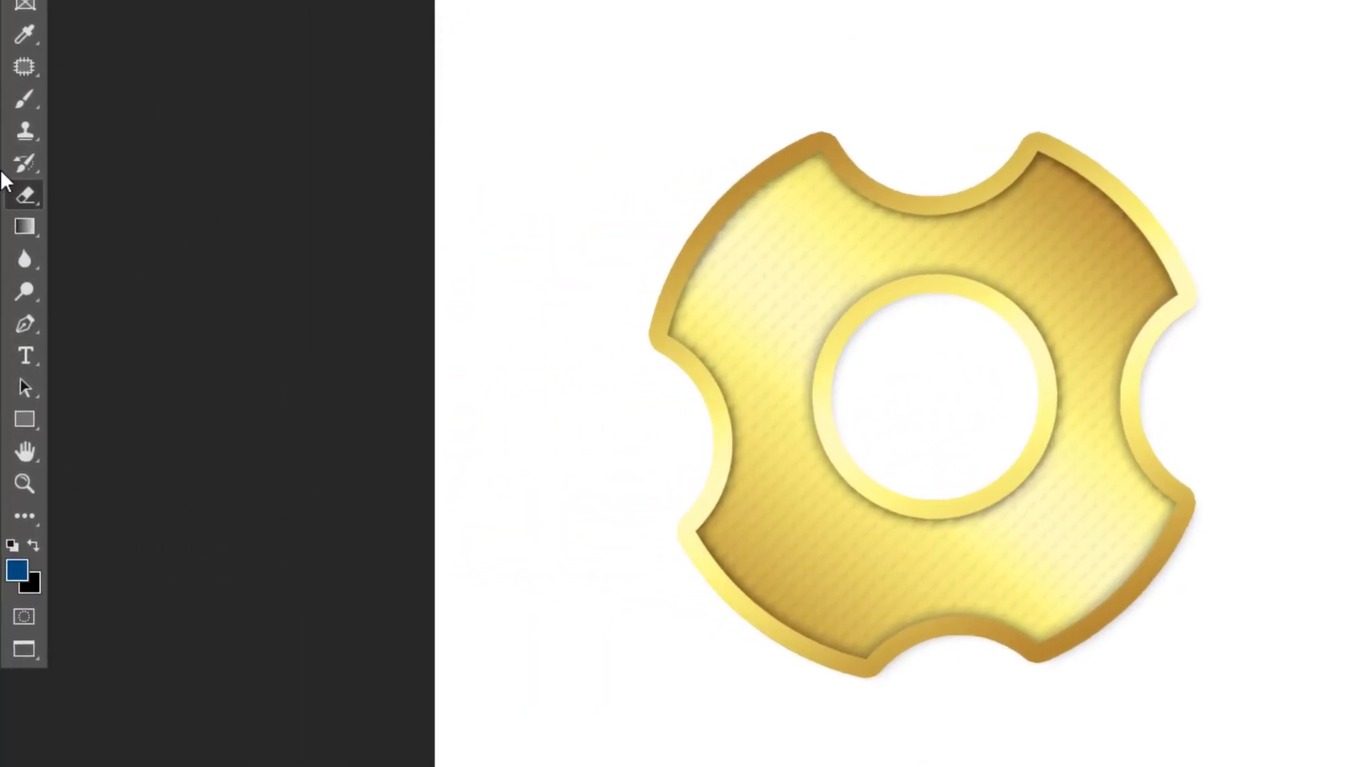
right_click(11, 240)
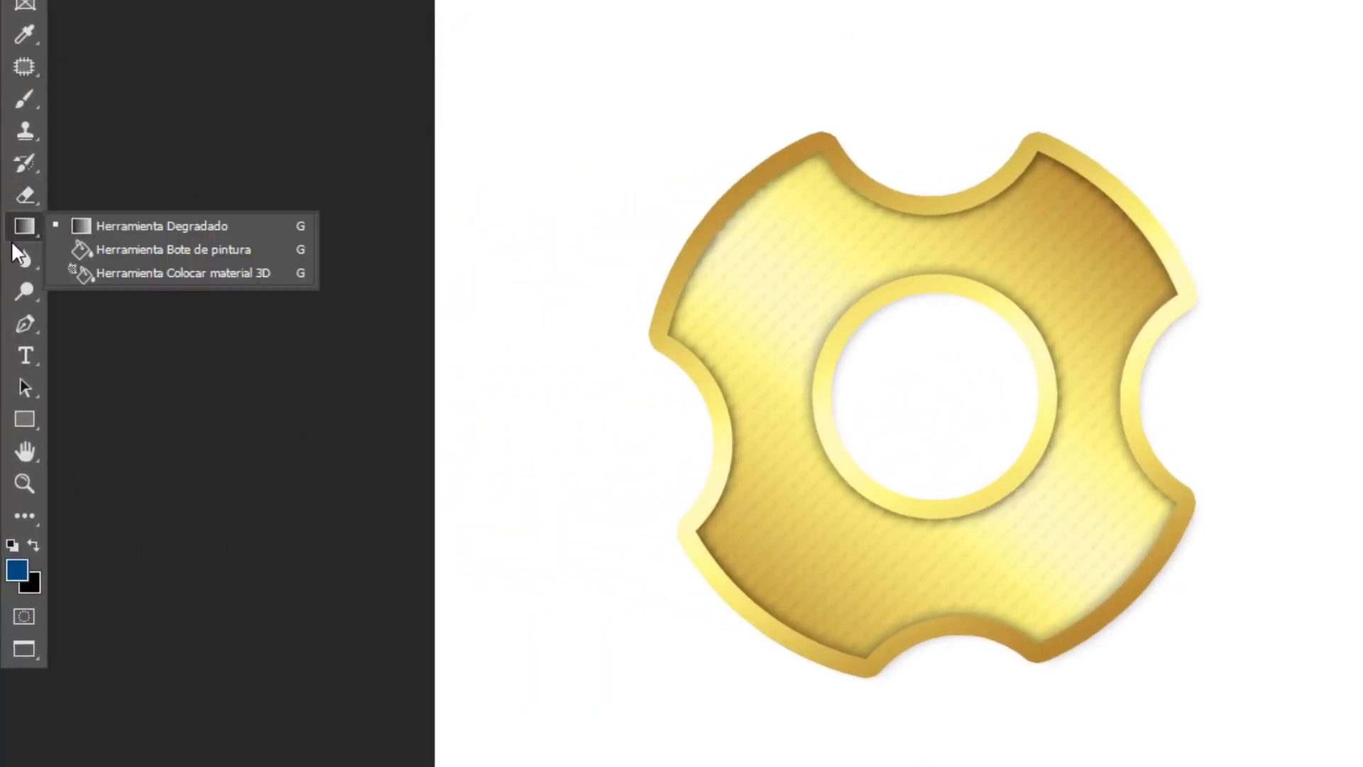
click(165, 249)
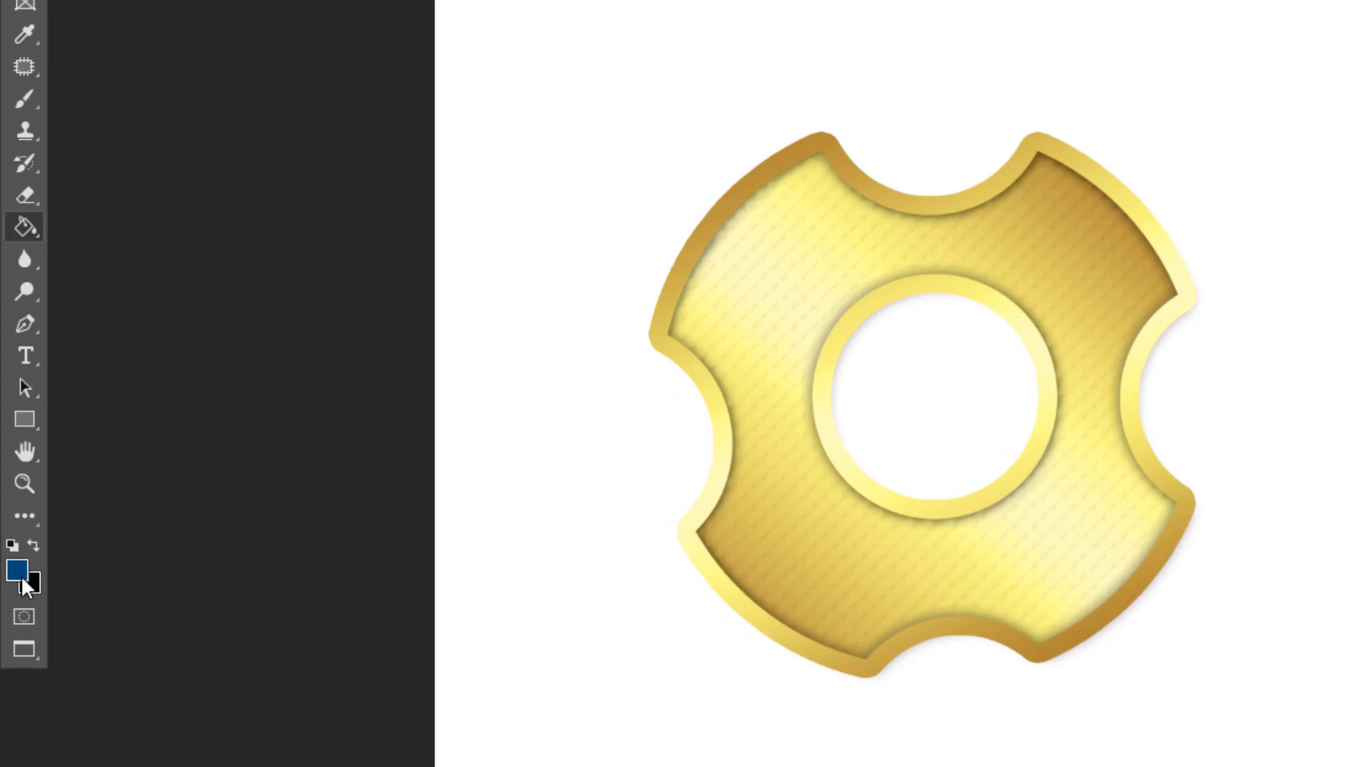
click(727, 94)
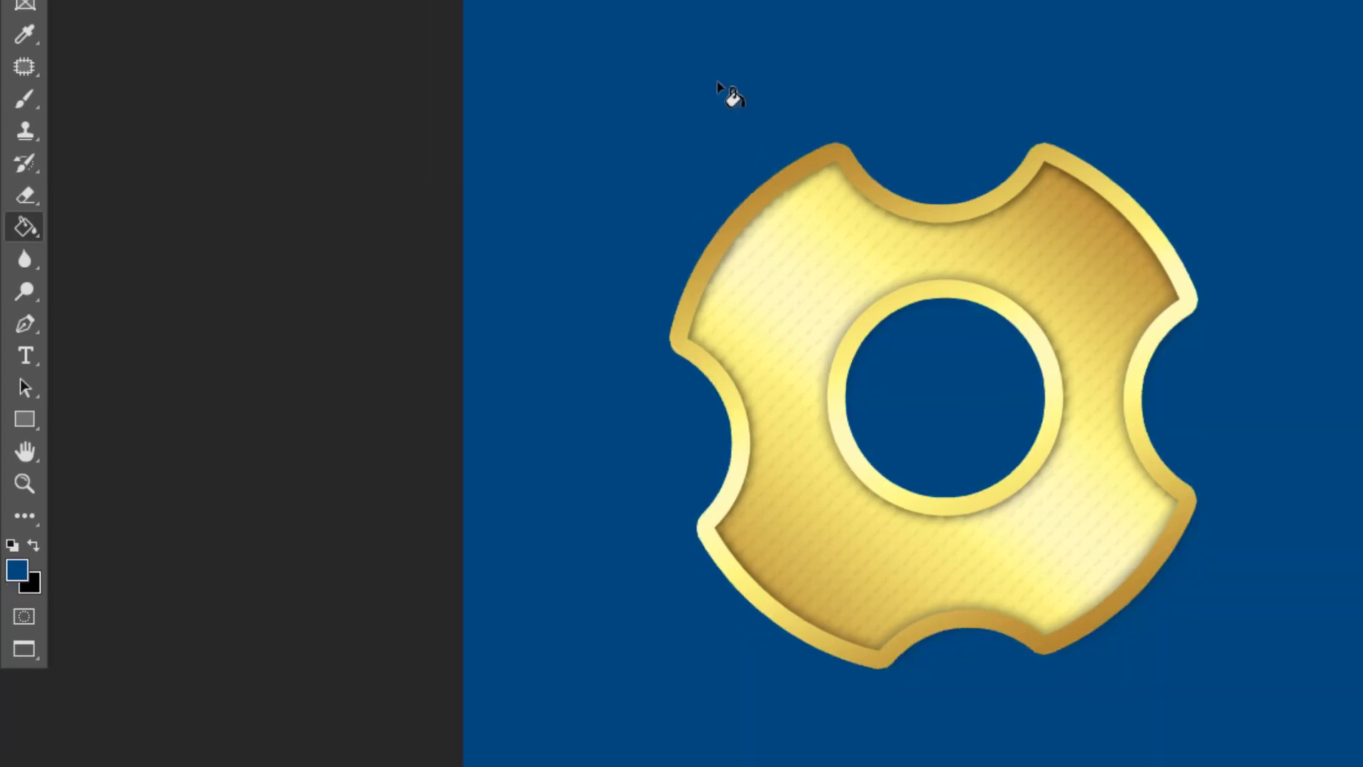
- Rotate the gold shape on Capa 1 clockwise by about an eighth of a turn so its notches lie on the diagonals
key(ctrl+minus)
key(ctrl+plus)
key(ctrl+plus)
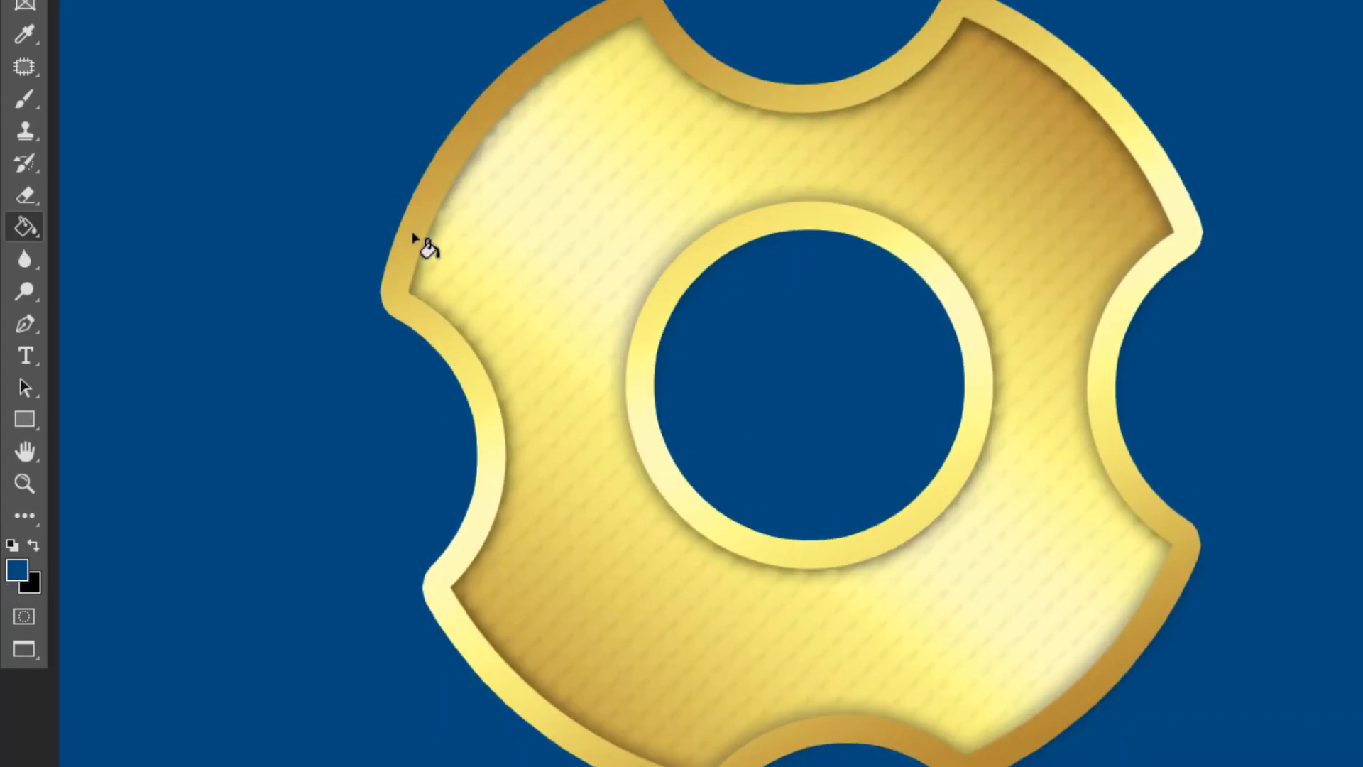
key(ctrl+minus)
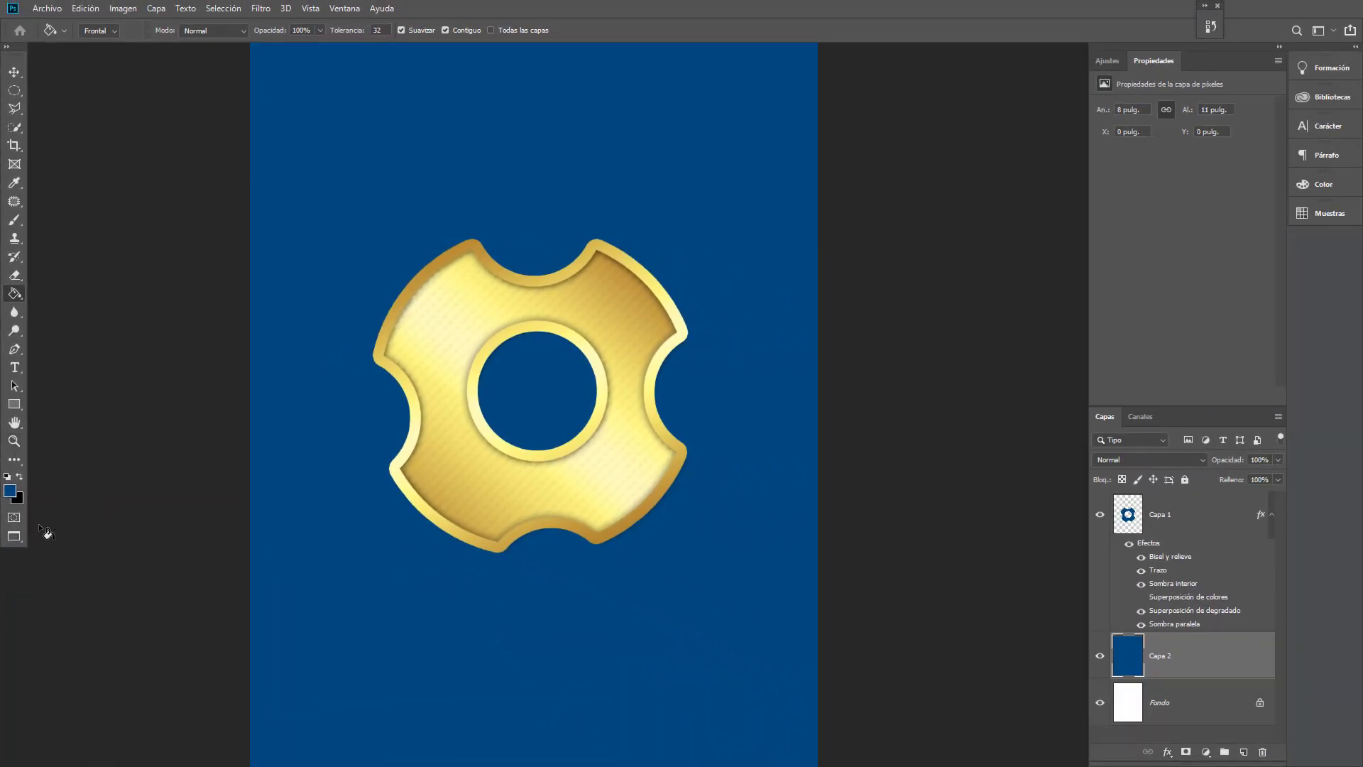
click(1220, 518)
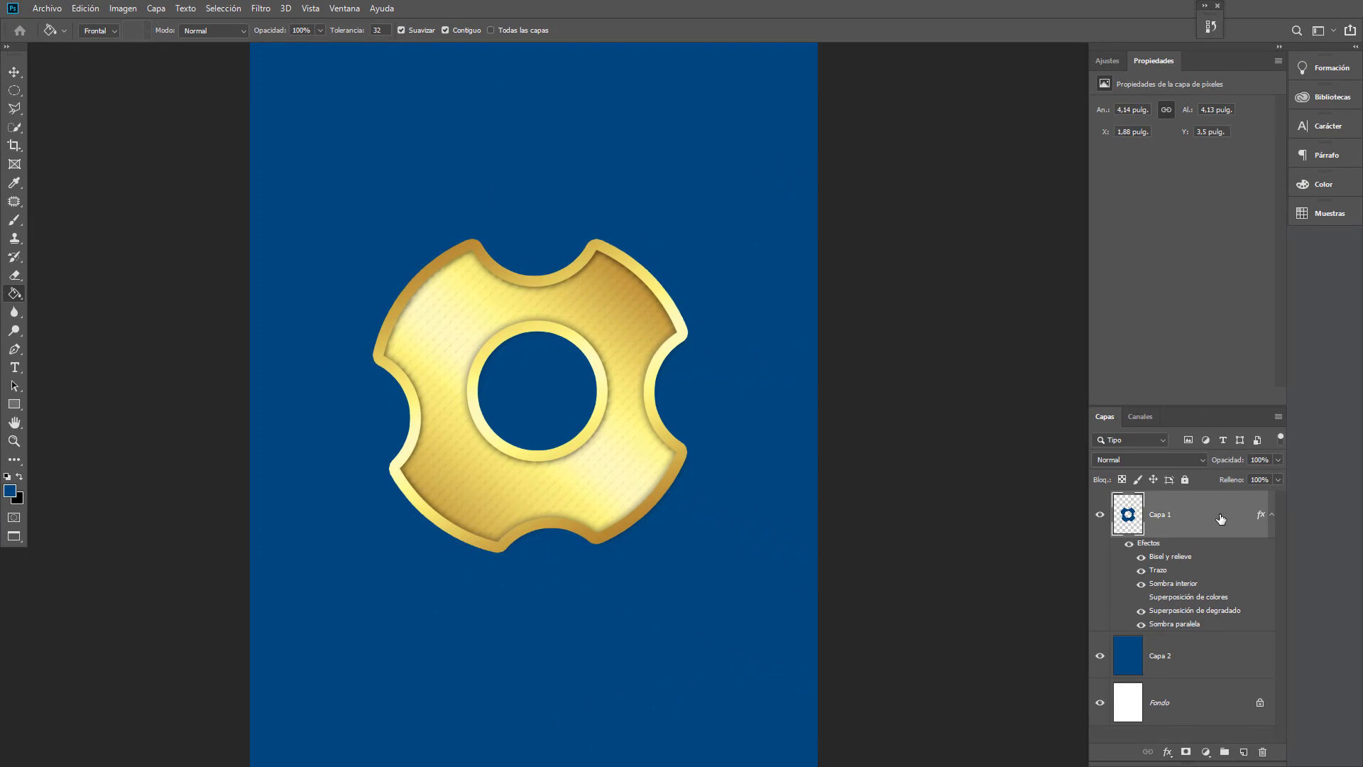
key(ctrl+t)
mouse_move(707, 228)
mouse_down()
mouse_move(635, 166)
mouse_move(569, 139)
mouse_move(717, 373)
mouse_move(726, 423)
mouse_move(734, 394)
mouse_up()
key(Return)
key(g)
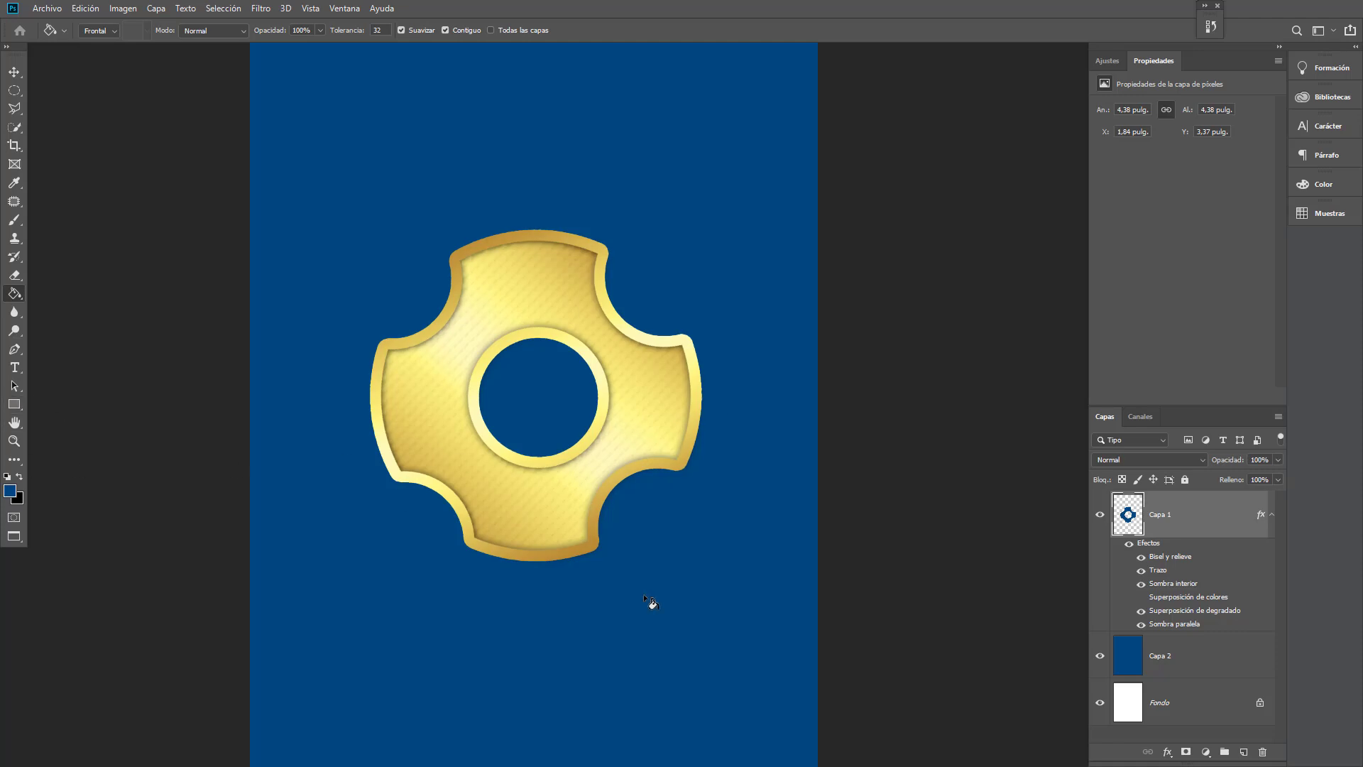
- Fill Capa 2 with a radial light-to-dark blue gradient running from behind the gold shape's centre to near the canvas corner
click(1190, 664)
right_click(16, 296)
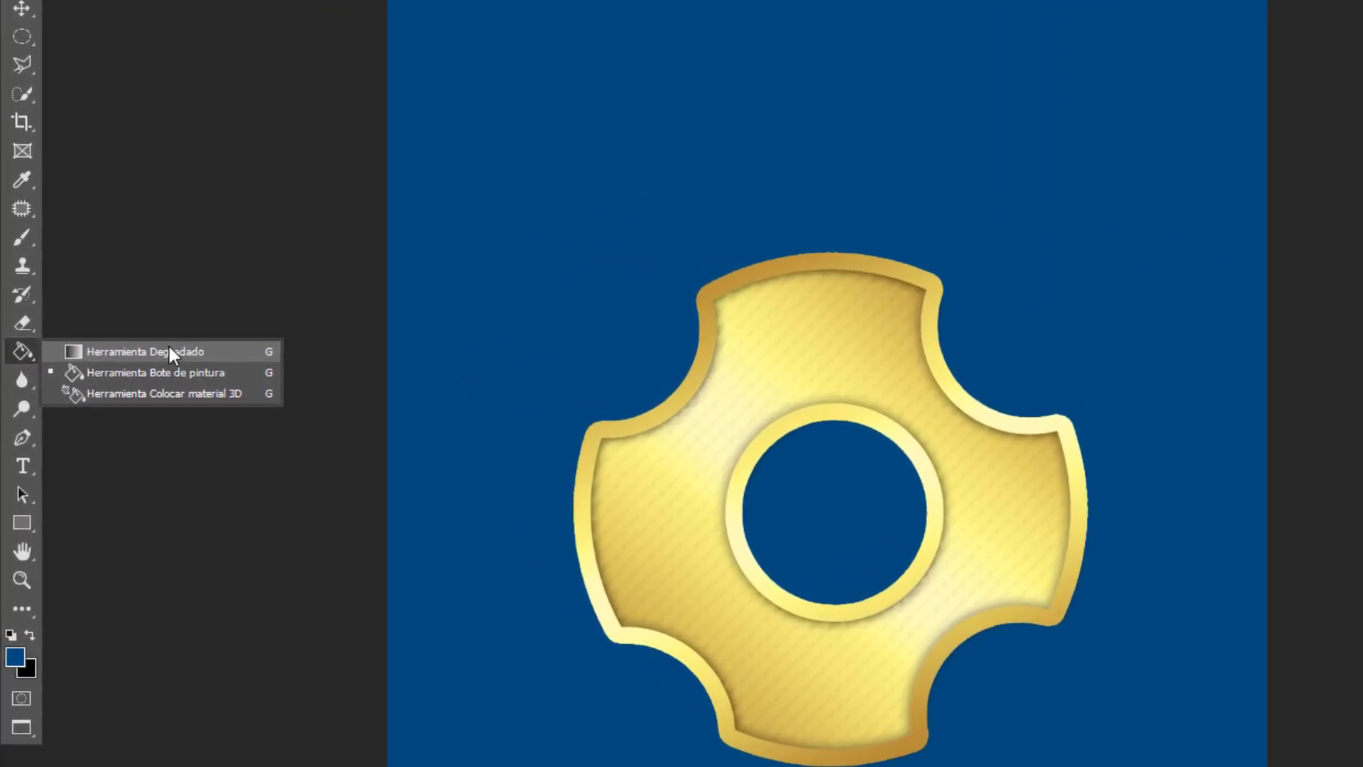
click(167, 352)
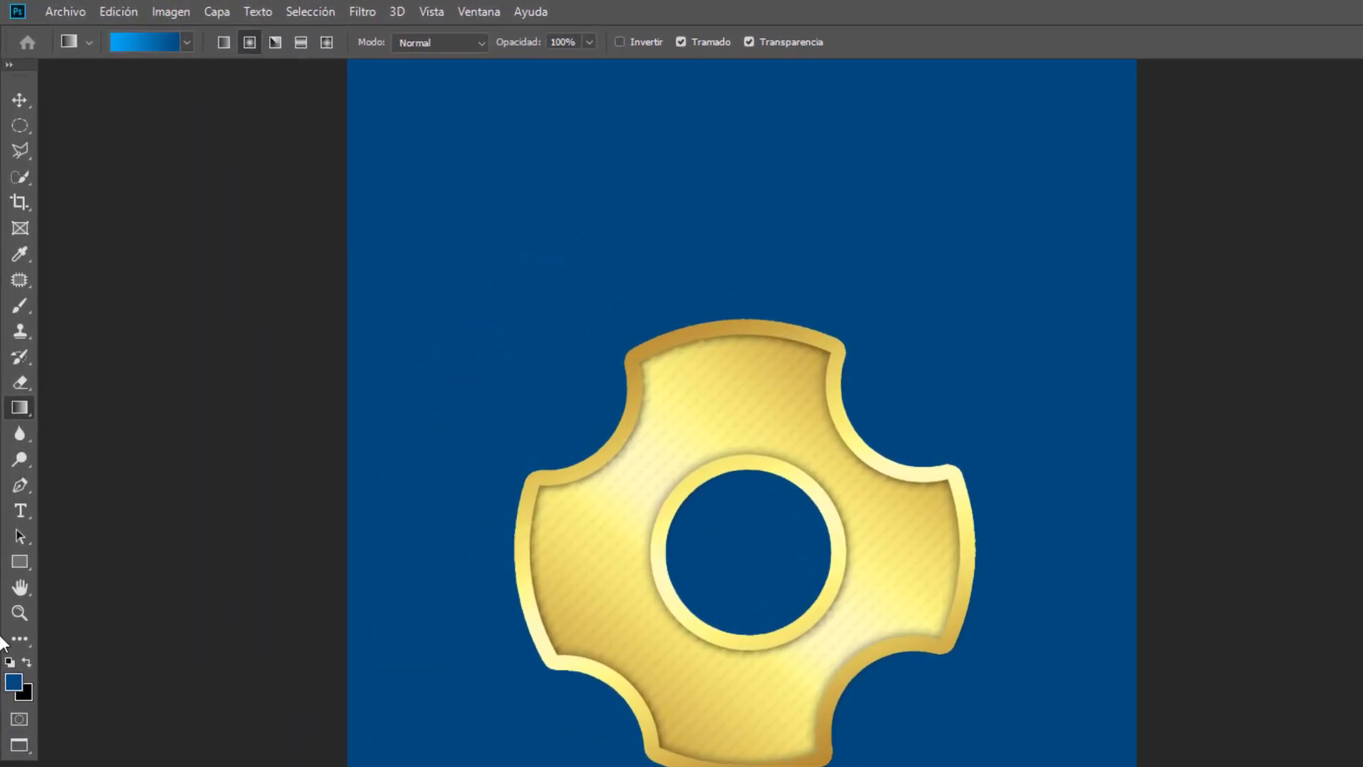
click(140, 49)
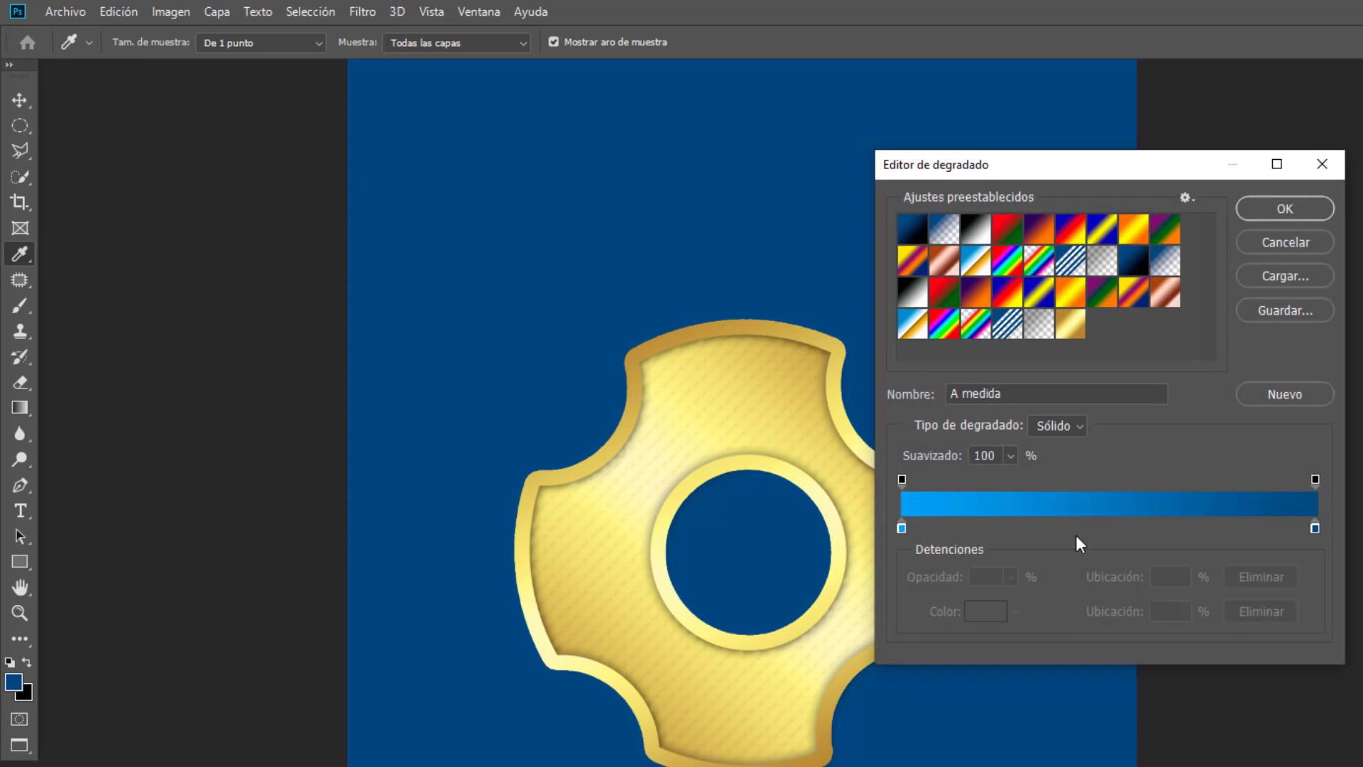
click(1285, 208)
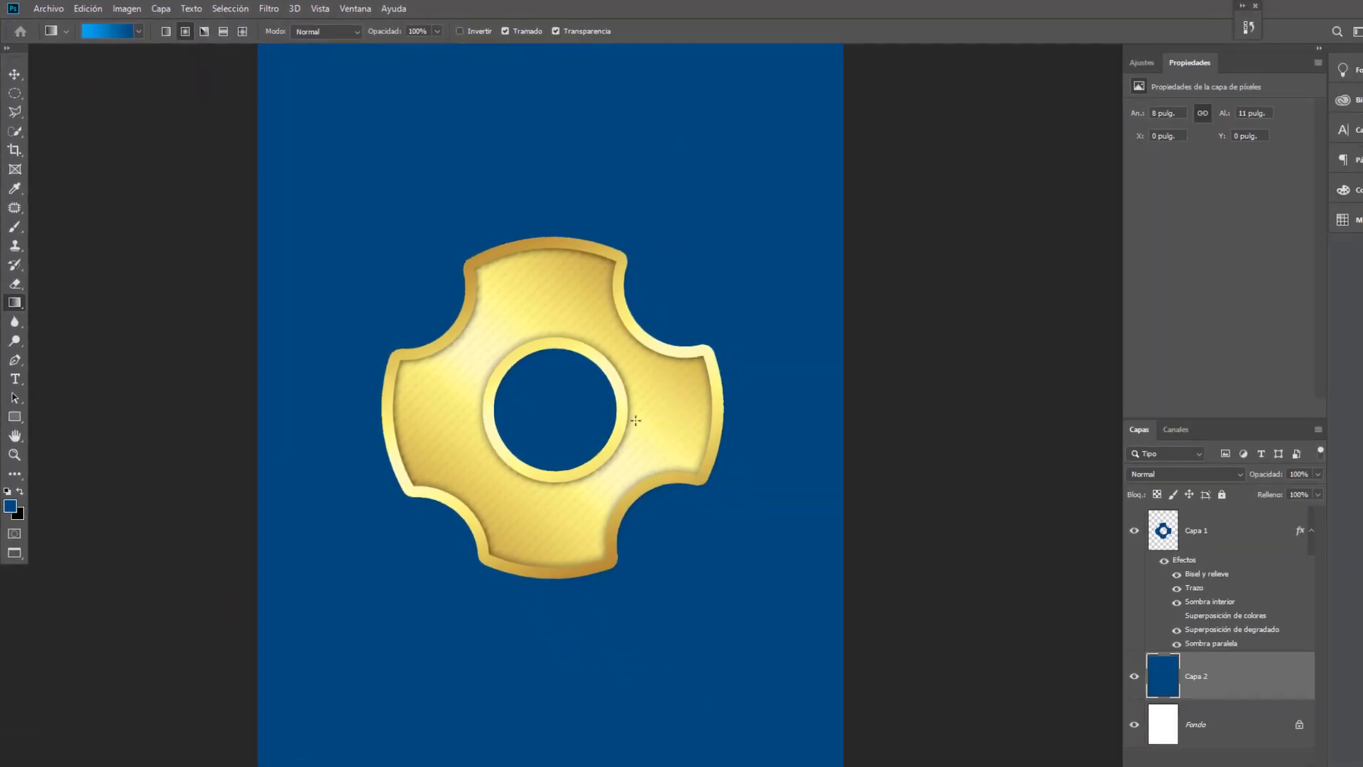
scroll(543, 402, down, 1)
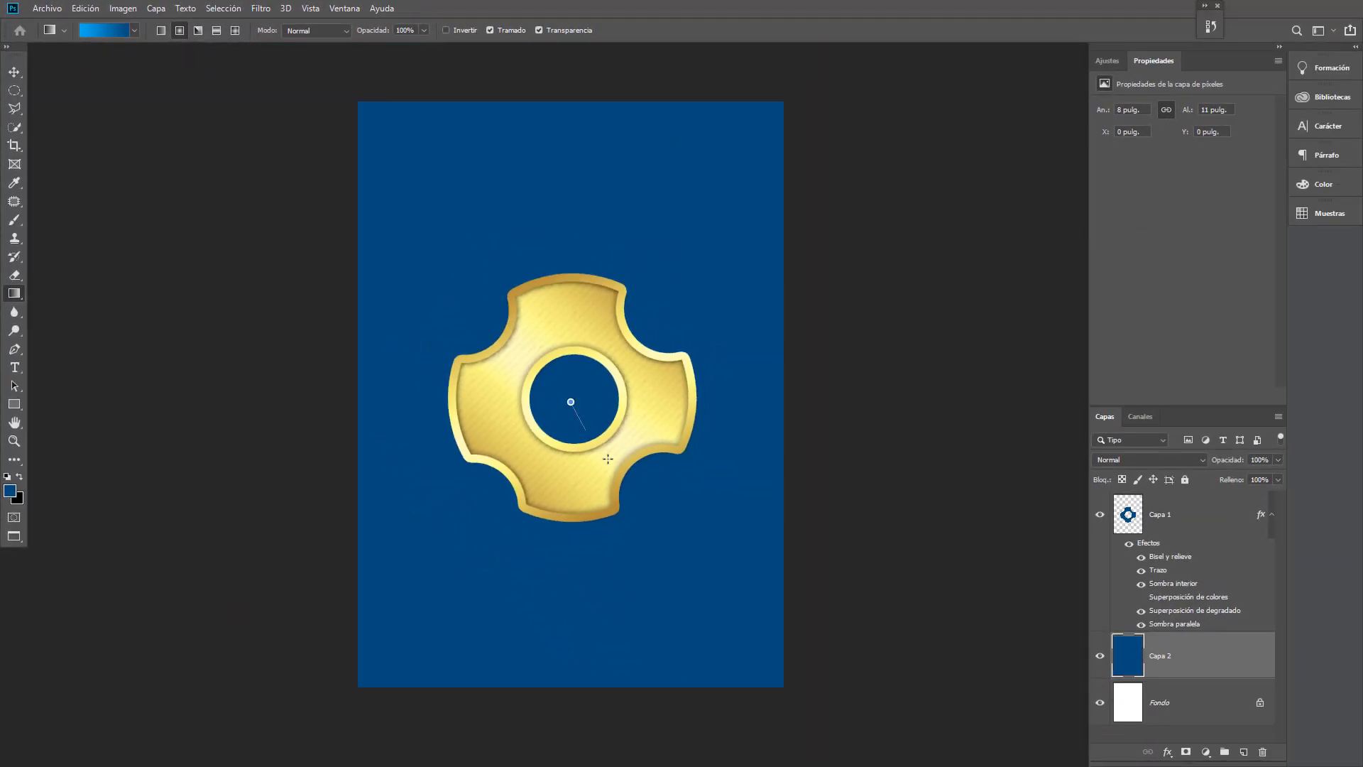
drag(608, 459, 773, 663)
scroll(704, 463, up, 2)
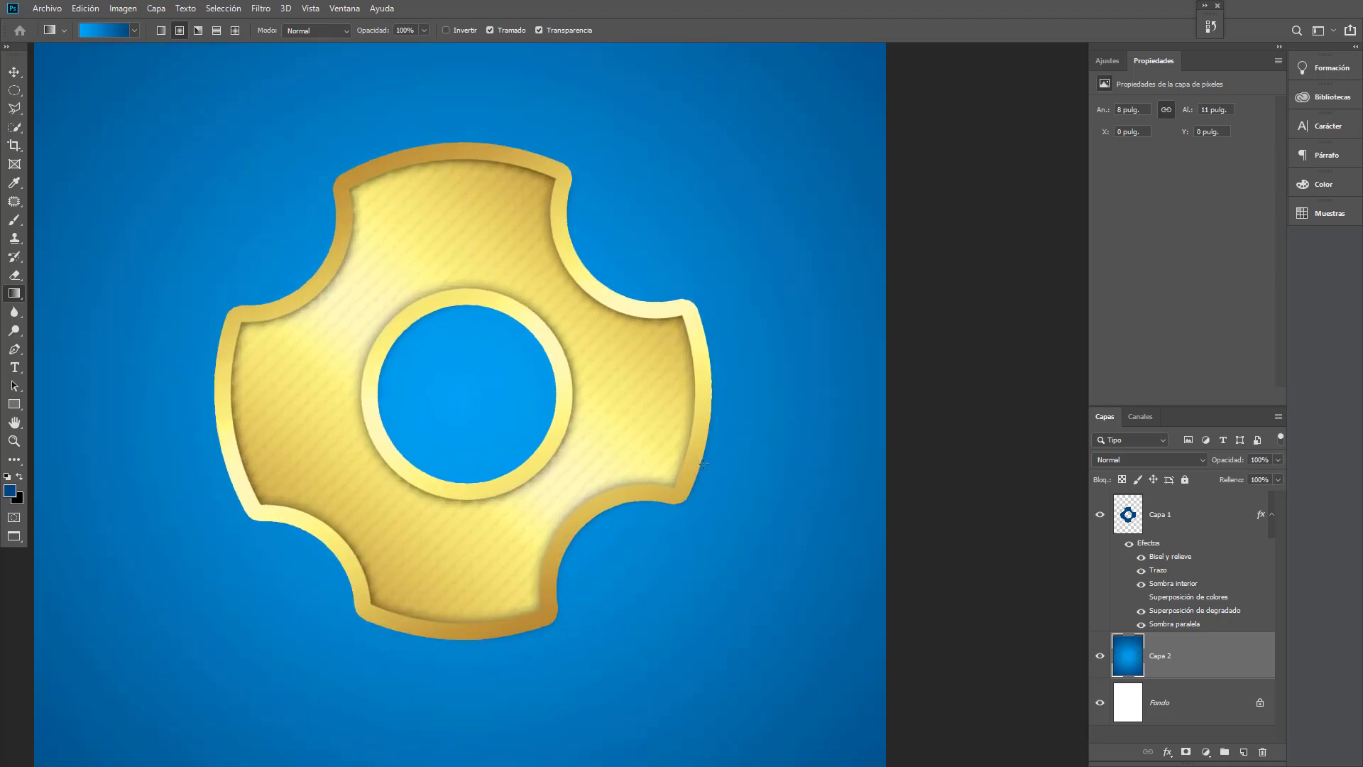
drag(489, 358, 619, 366)
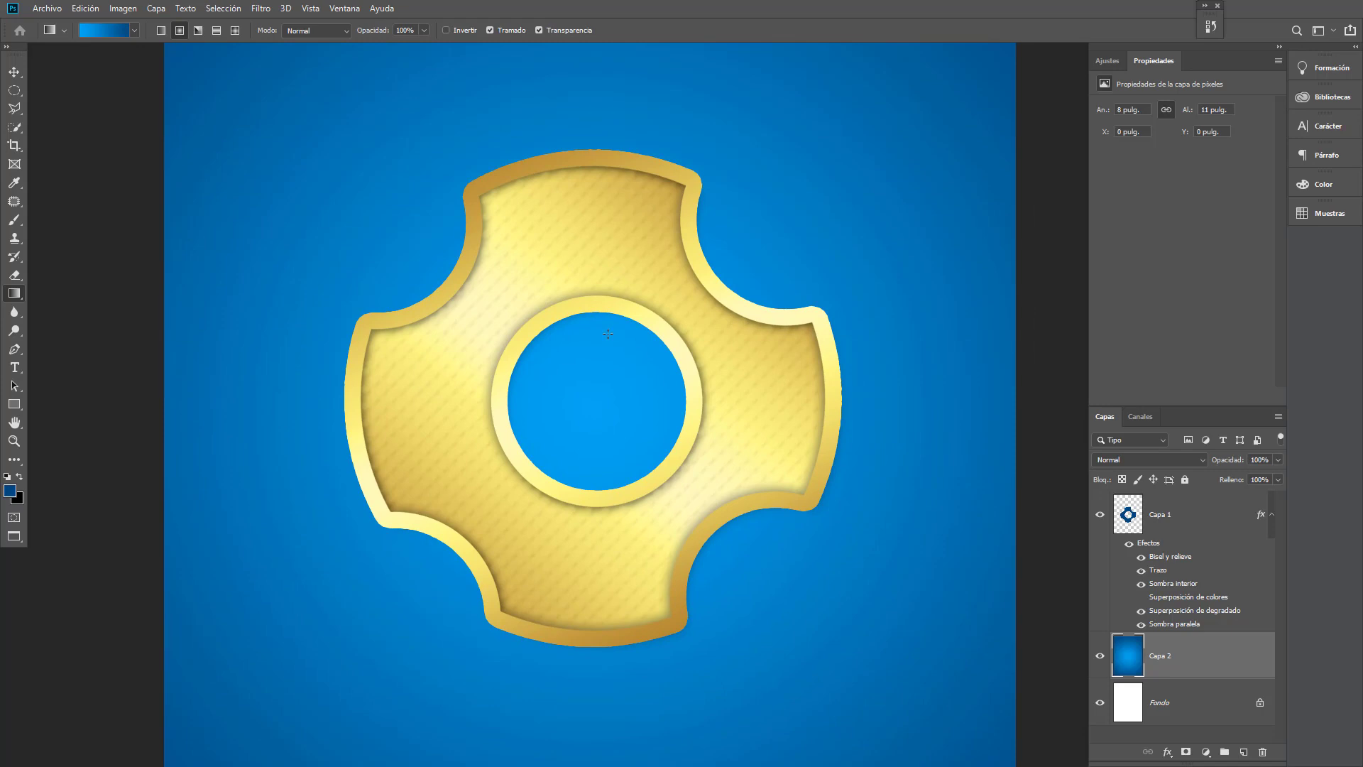
- Collapse the effects of Capa 1, hide that layer, and add the text "casa" near the middle of the canvas
click(1273, 515)
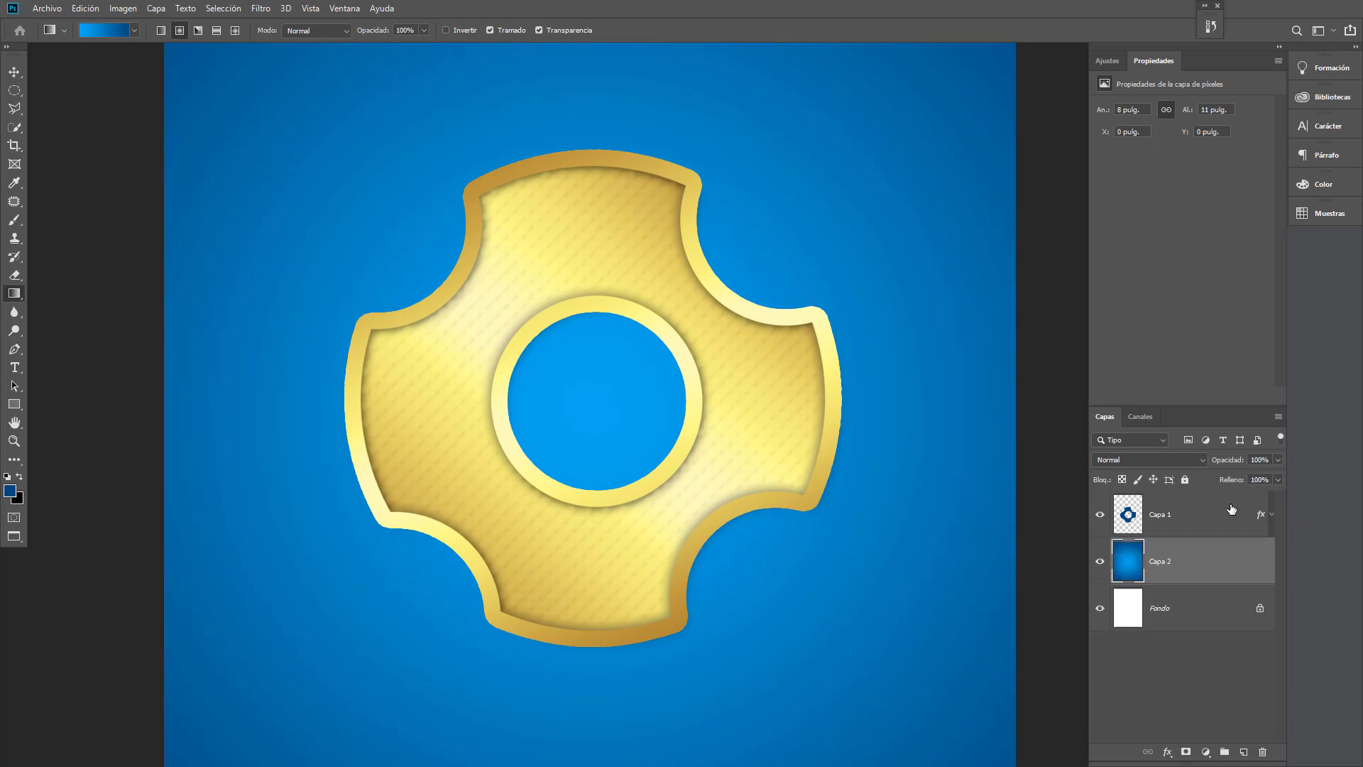
click(1096, 517)
key(t)
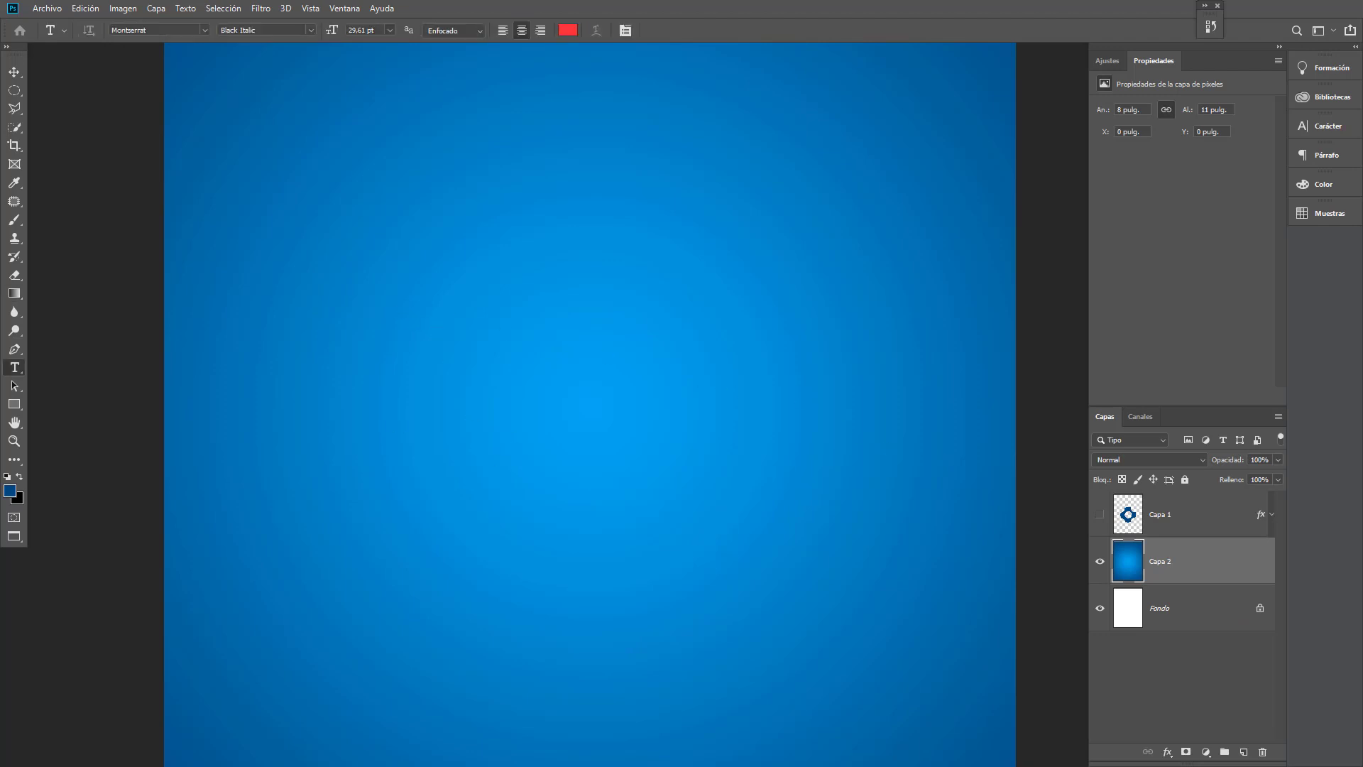
click(560, 410)
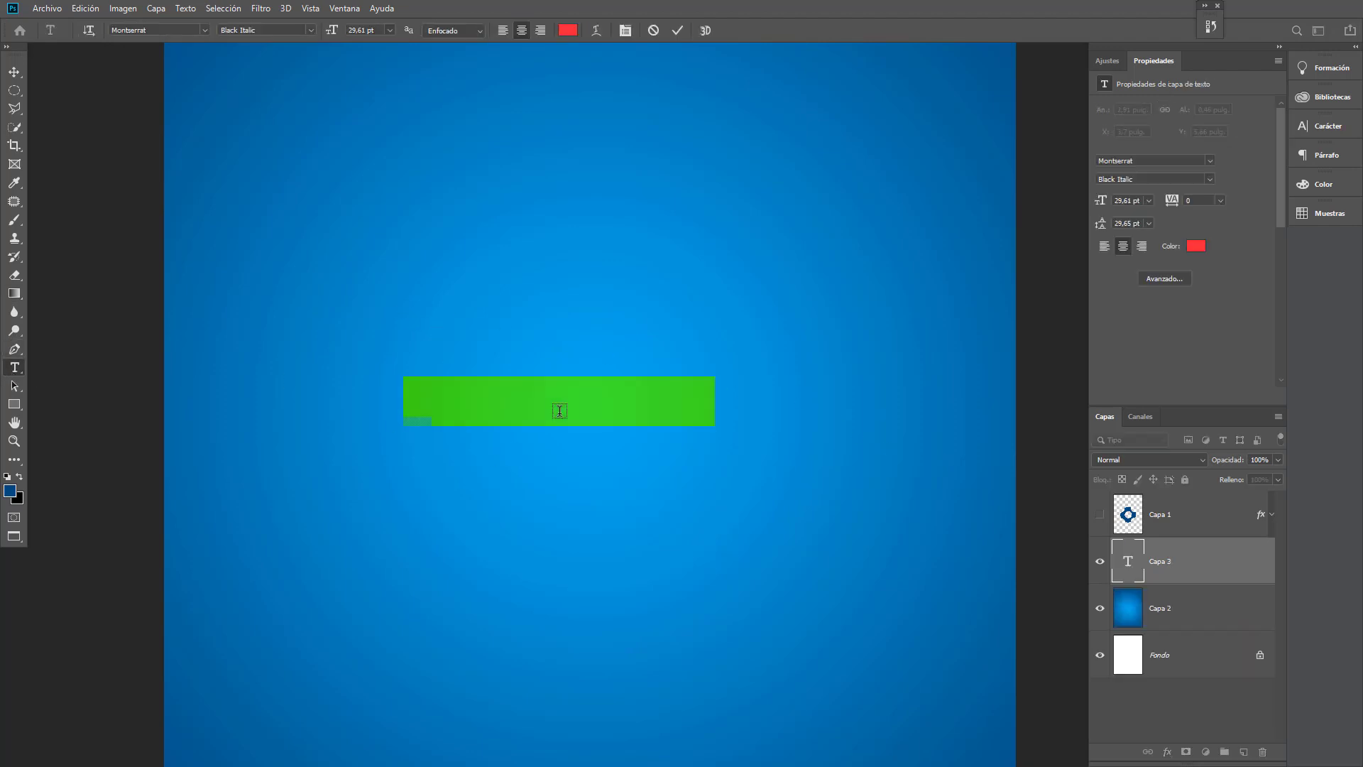
text(casa)
- Enlarge the red "casa" text to 100,61 pt and shift it slightly to sit at the canvas's vertical centre
key(ctrl+a)
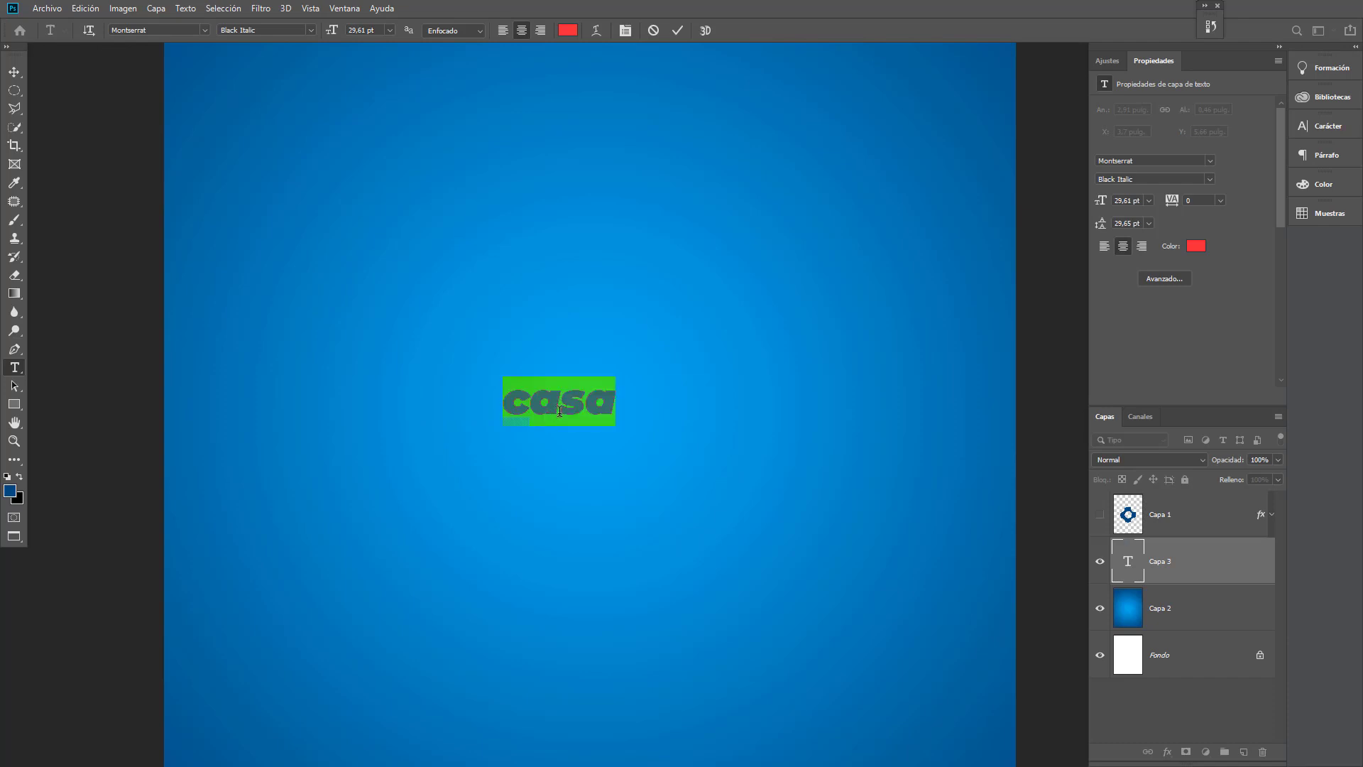
click(568, 30)
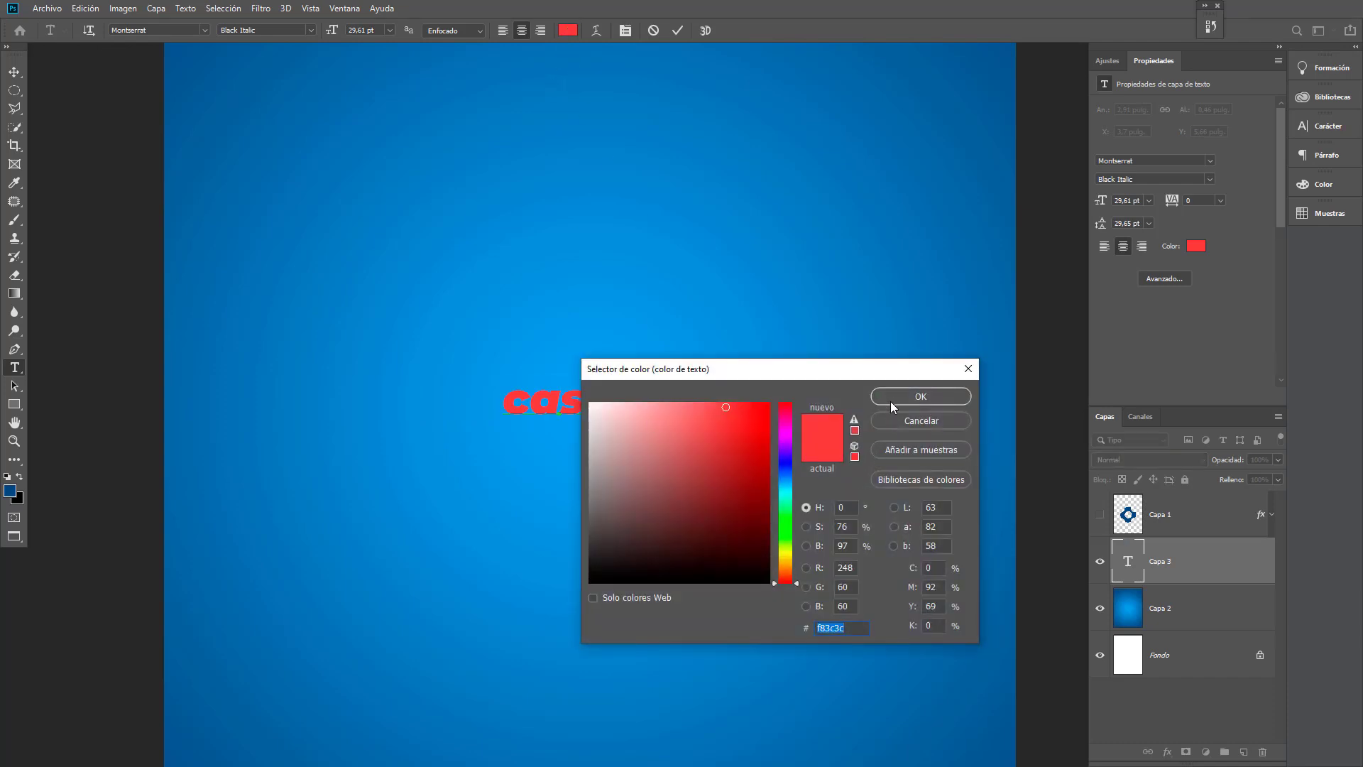
click(892, 401)
drag(332, 31, 375, 33)
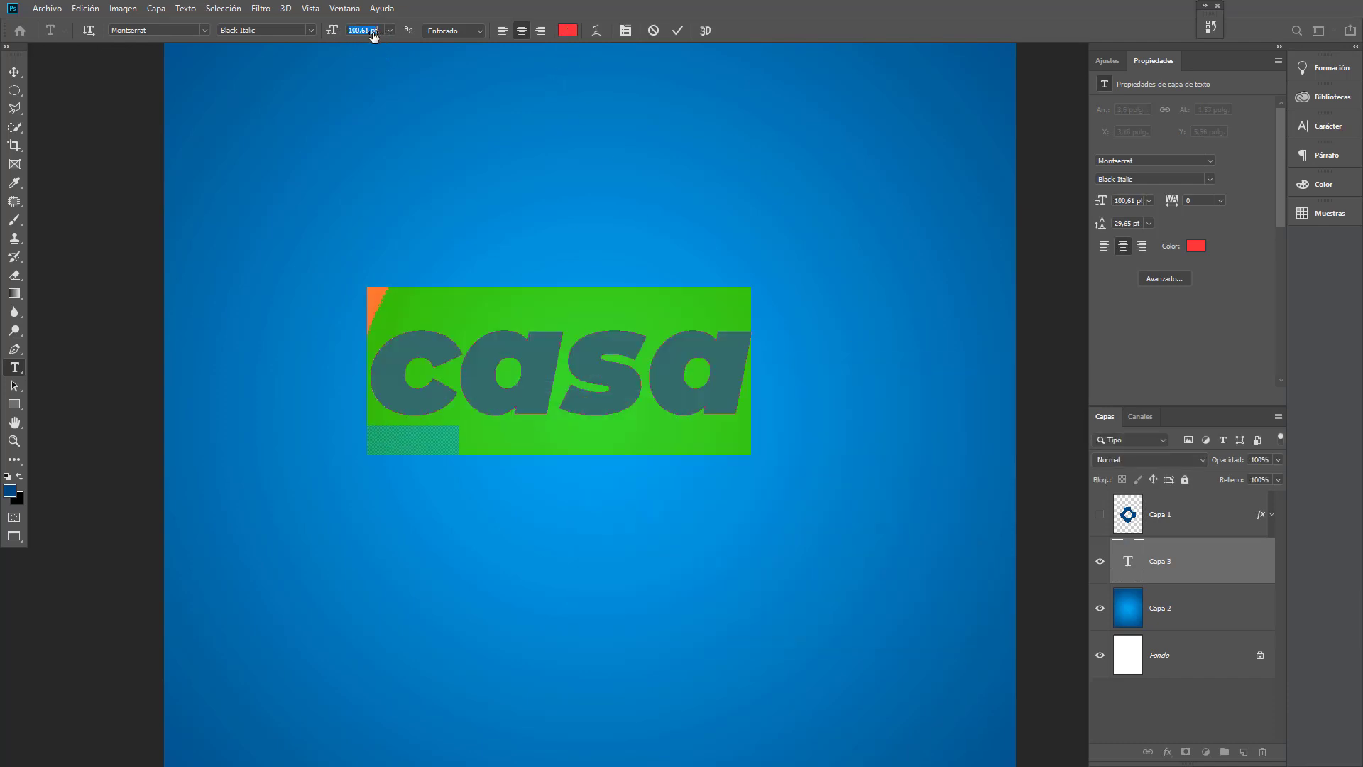
key(ctrl+Return)
key(v)
drag(482, 338, 495, 357)
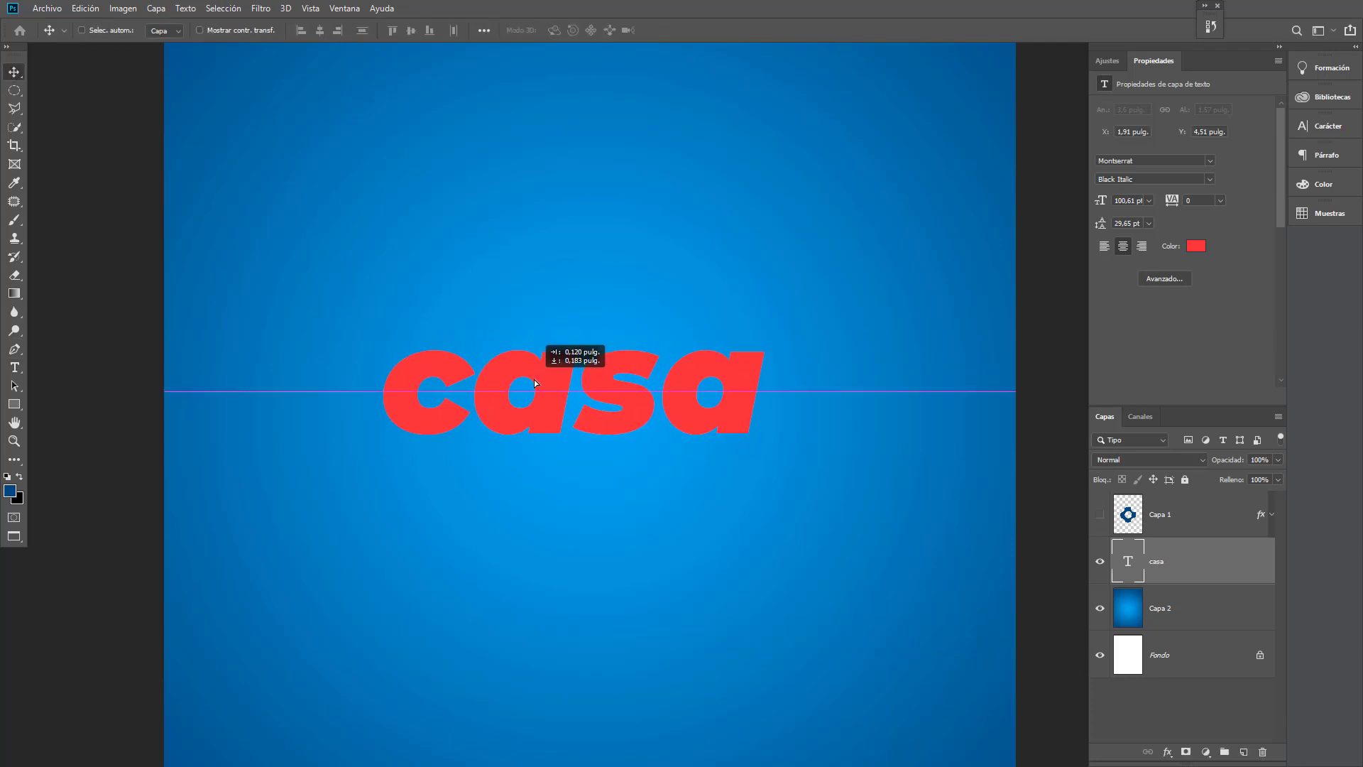
- Add a bright yellow colour overlay to the "casa" text layer
double_click(1202, 559)
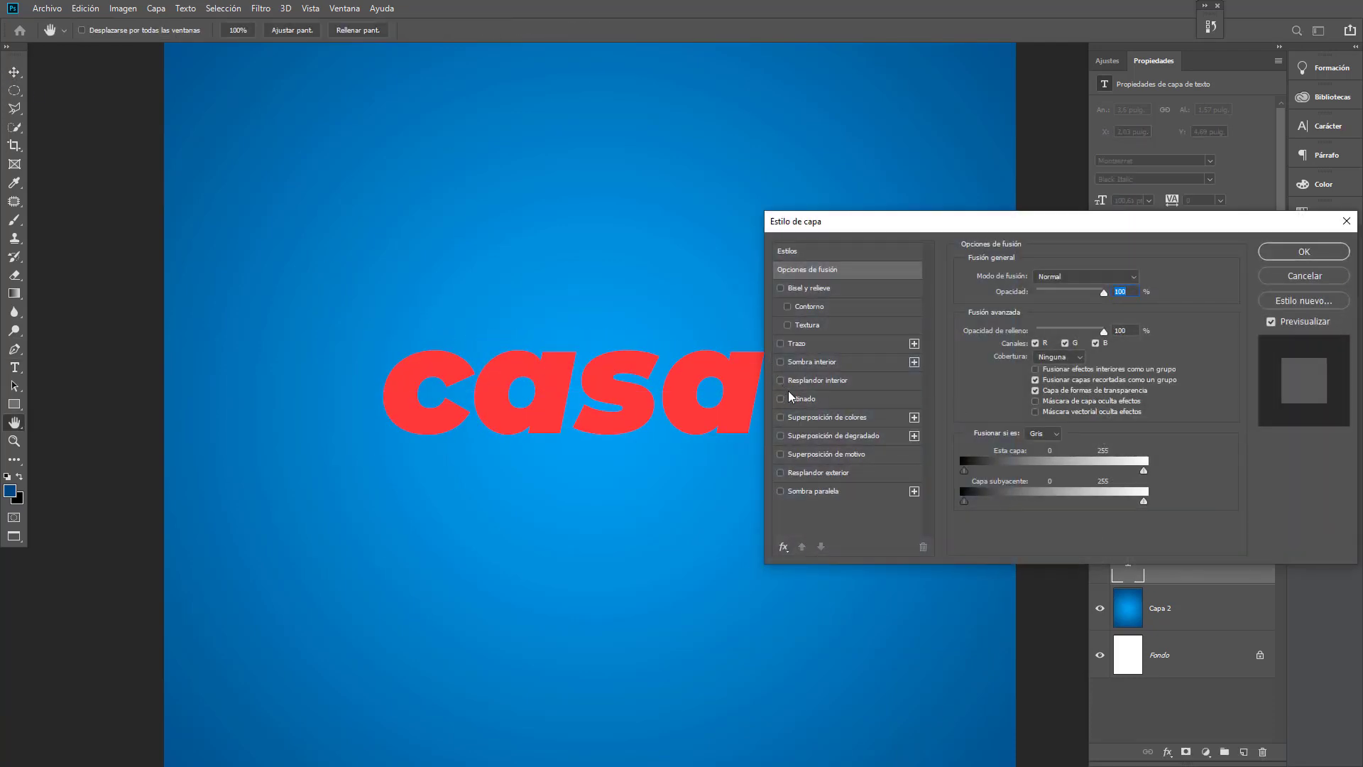
click(811, 420)
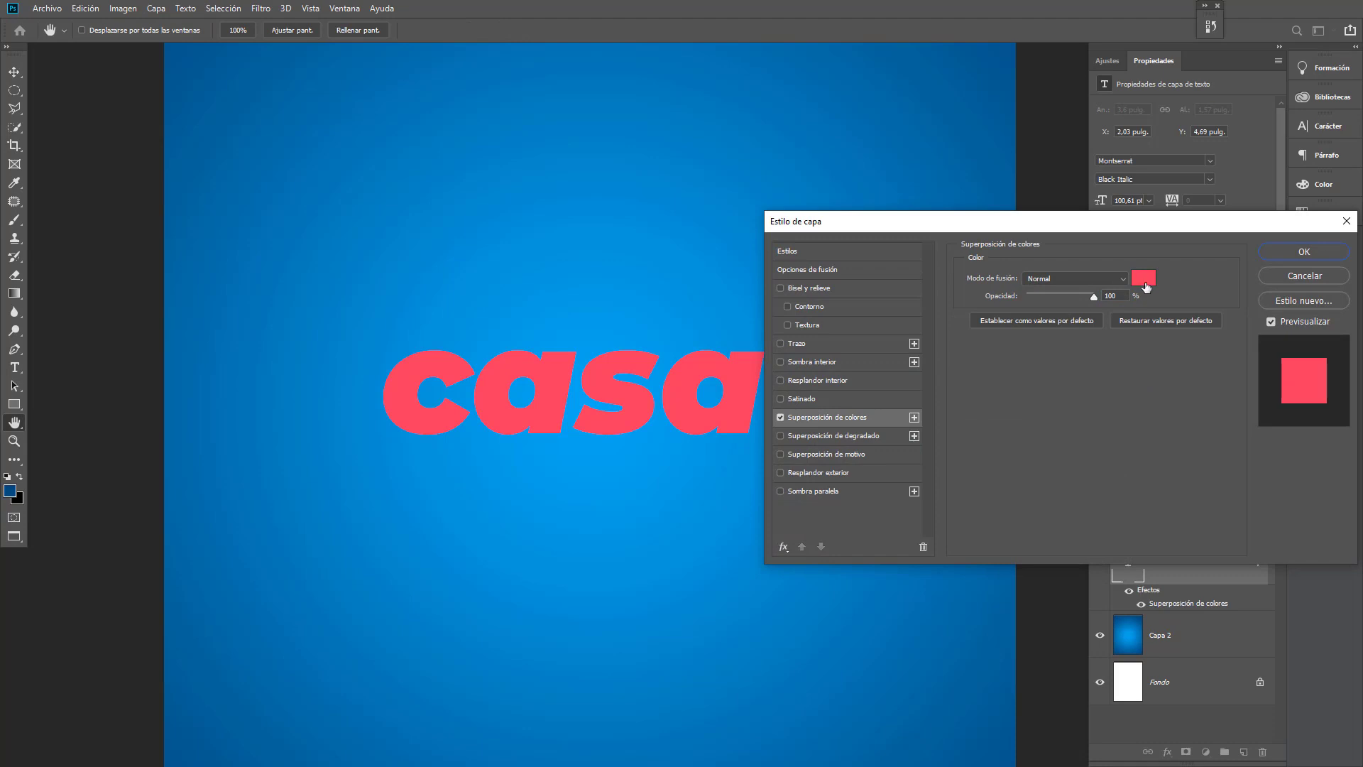
click(1144, 283)
click(712, 509)
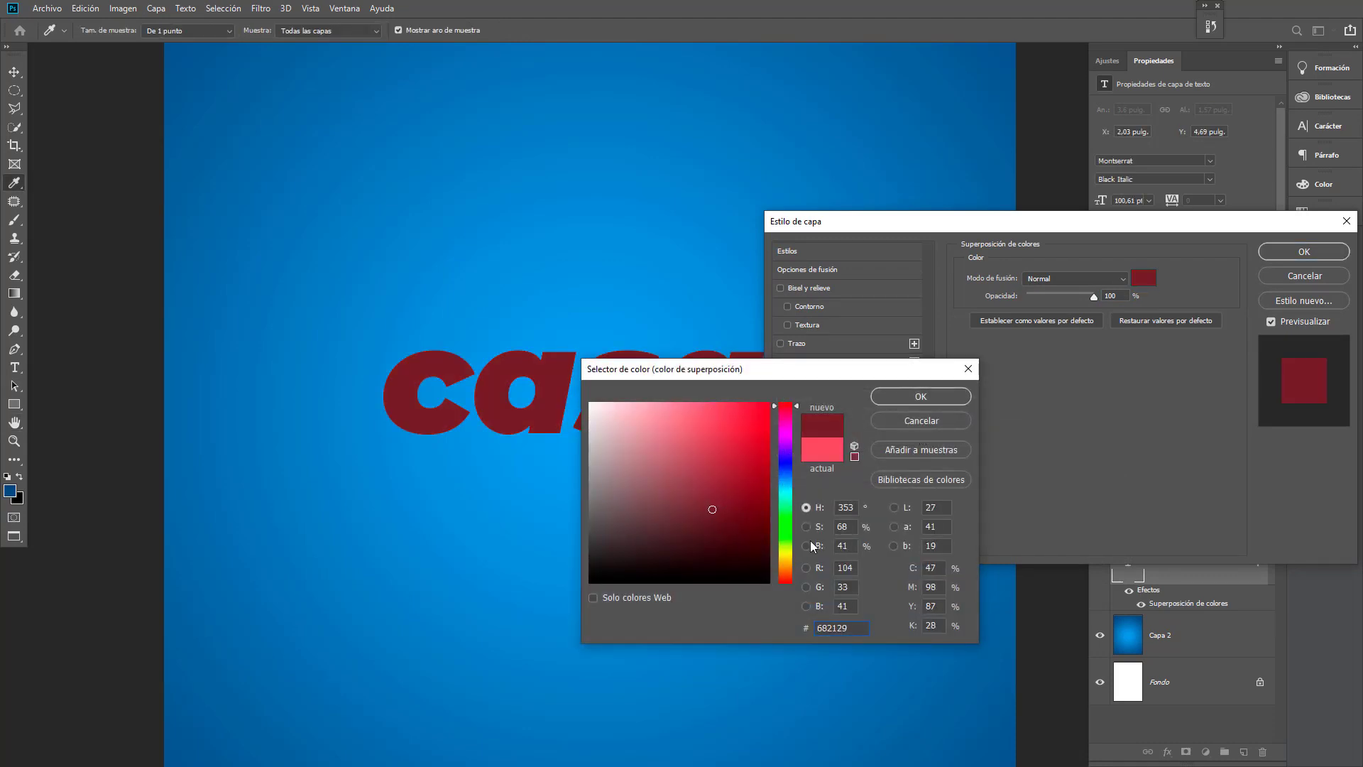
click(788, 554)
click(768, 403)
click(931, 395)
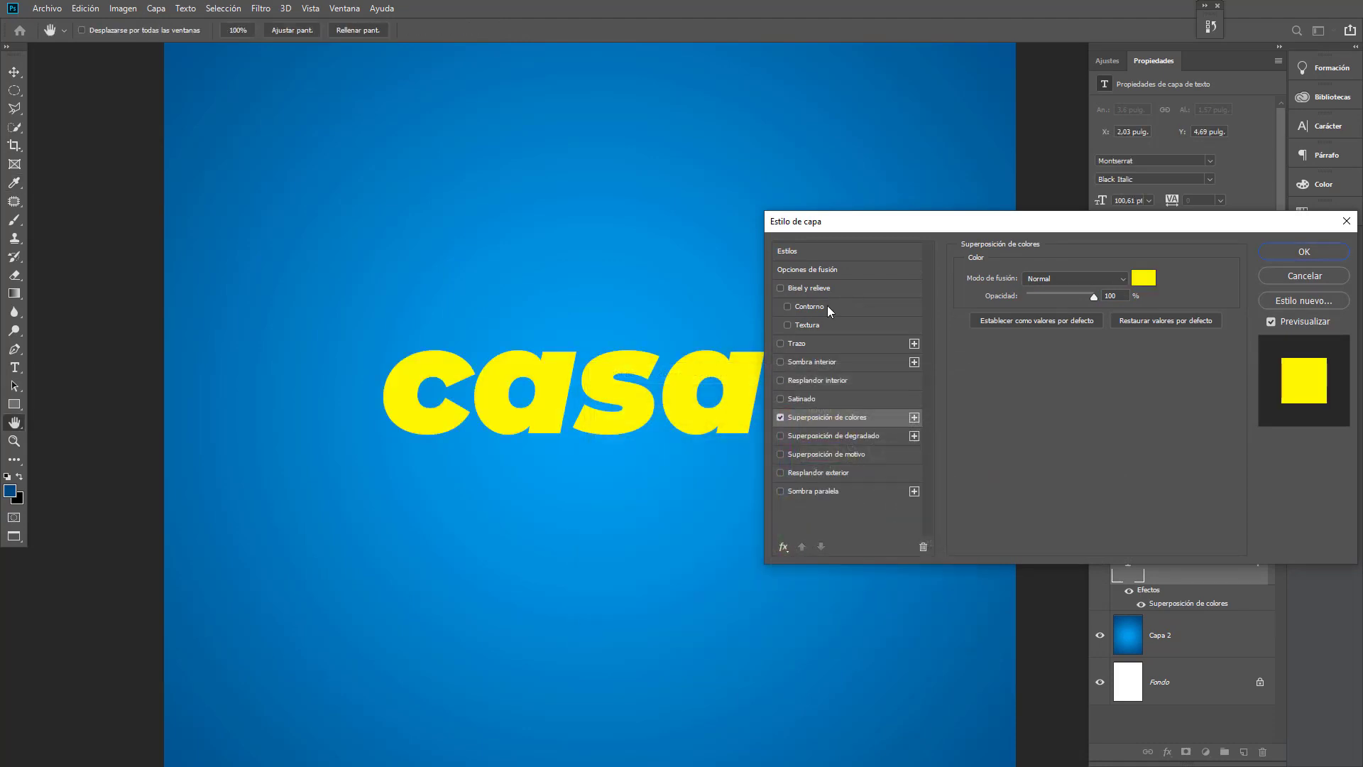
- Add a drop shadow and a 13 px outside stroke with the blue-red-yellow gradient preset to the "casa" text
click(814, 492)
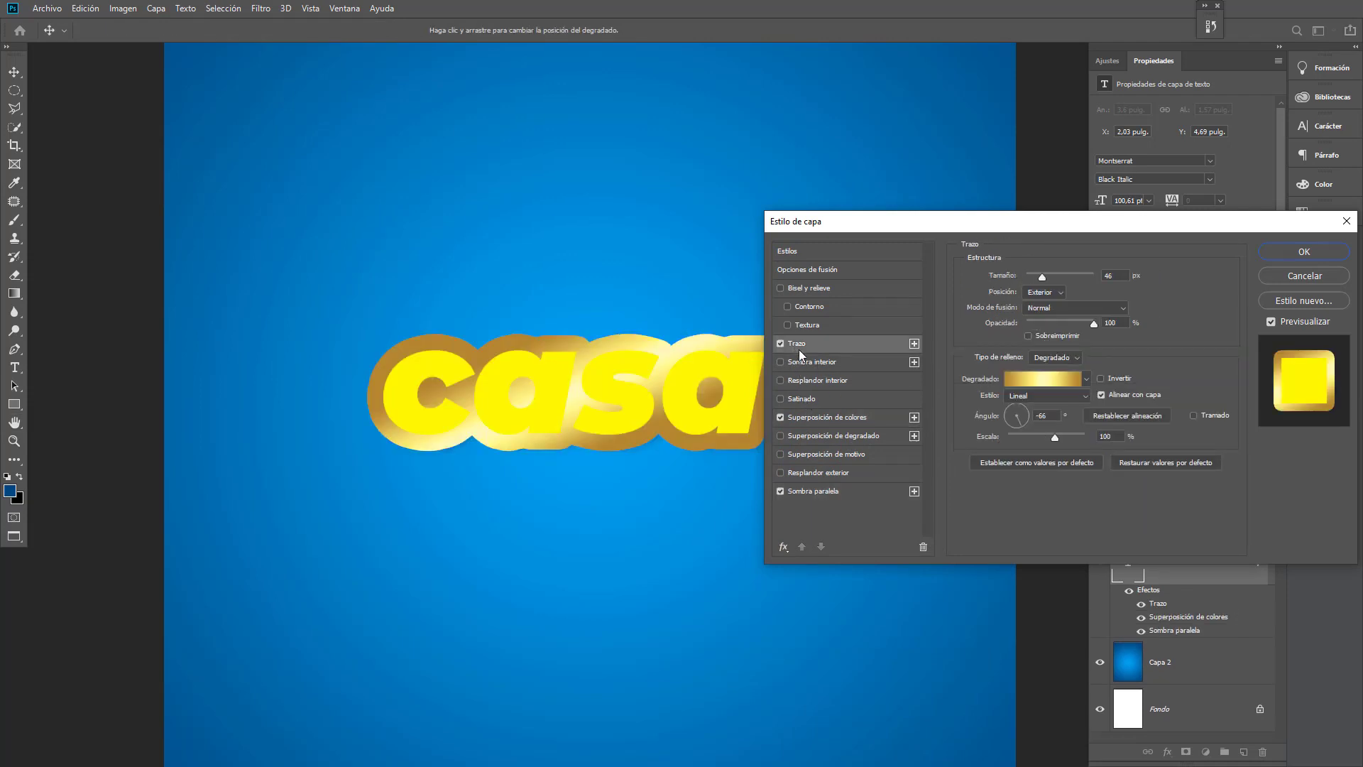
drag(1036, 275, 1030, 275)
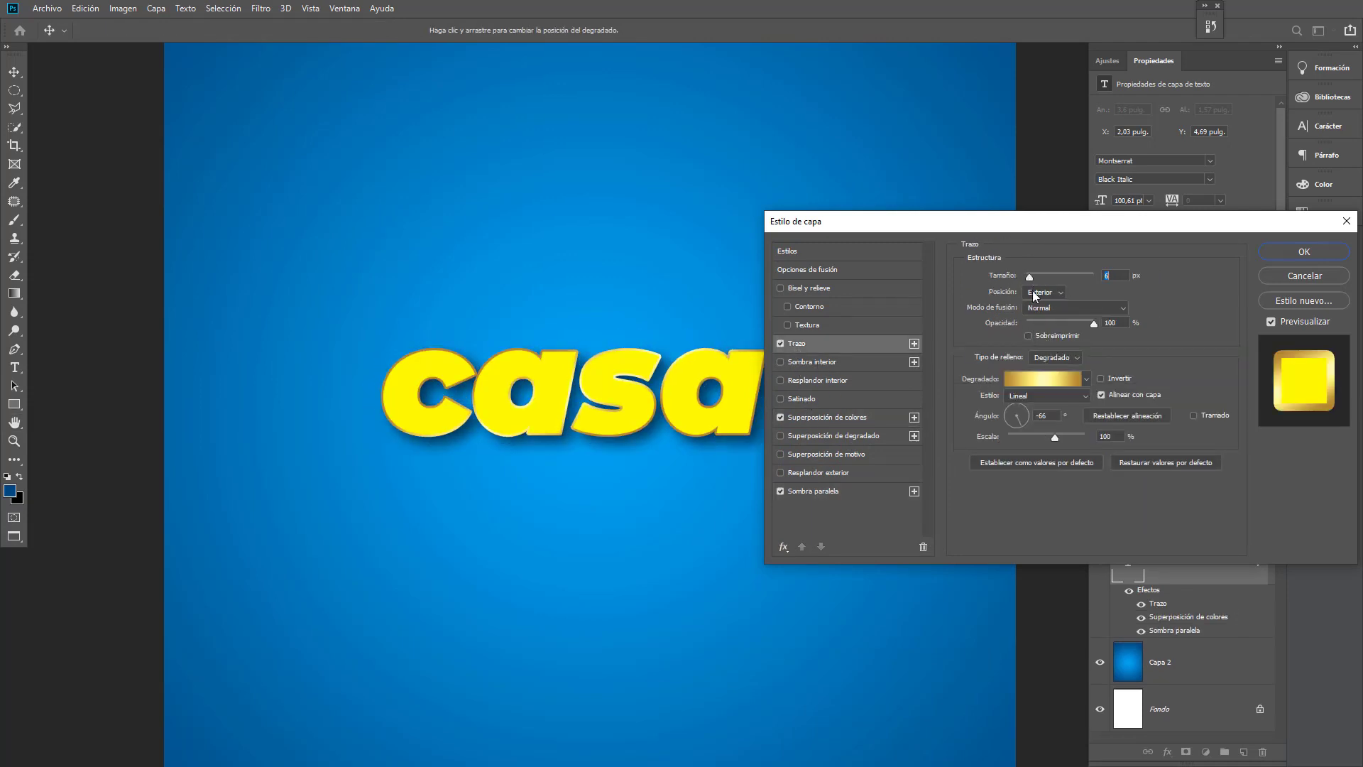
click(1086, 379)
click(1064, 411)
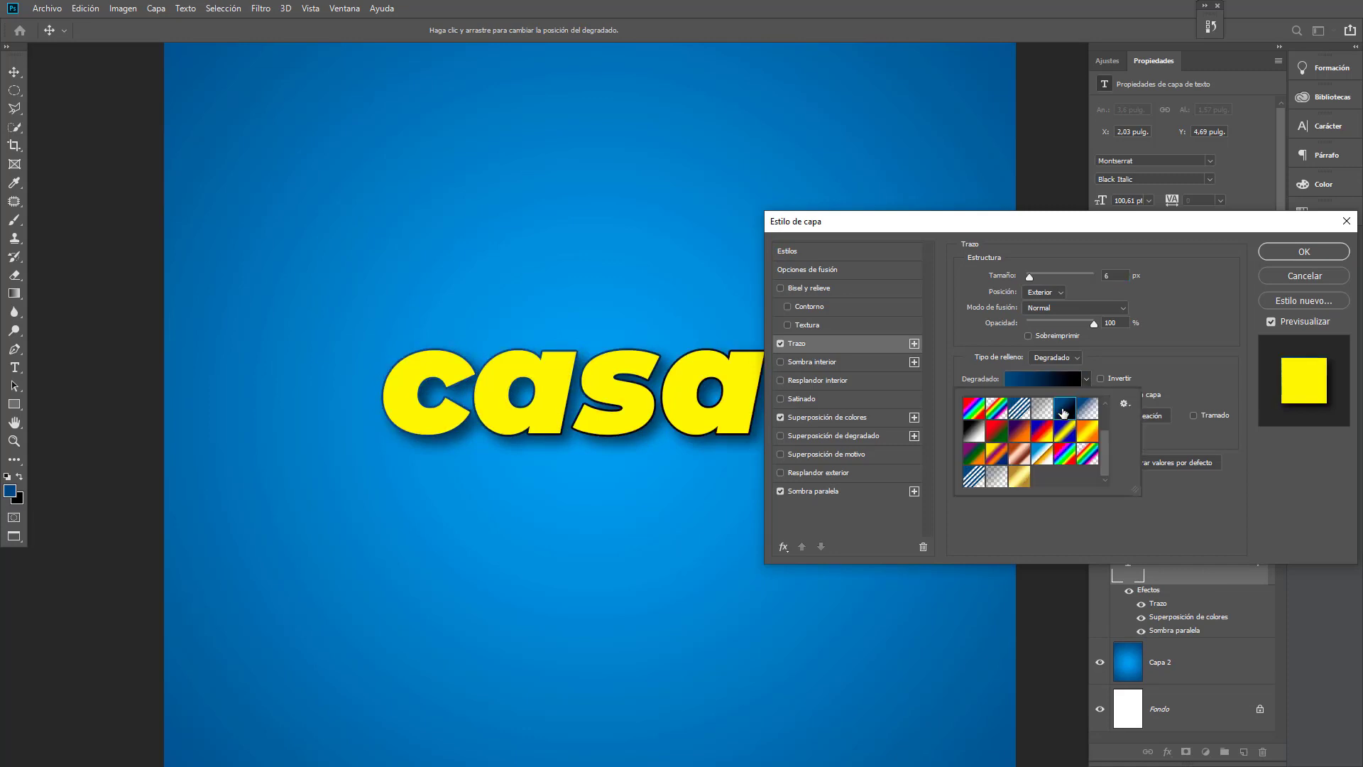
click(1041, 435)
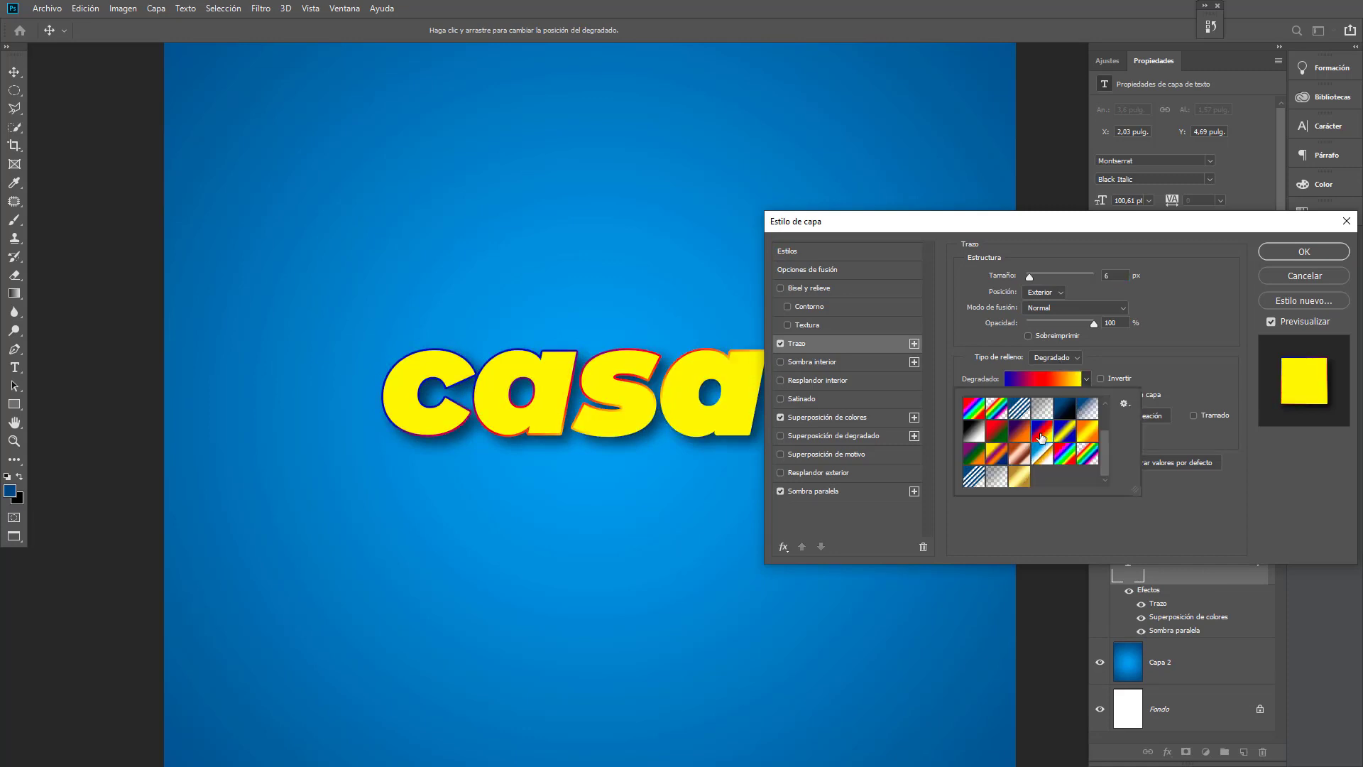
click(1030, 280)
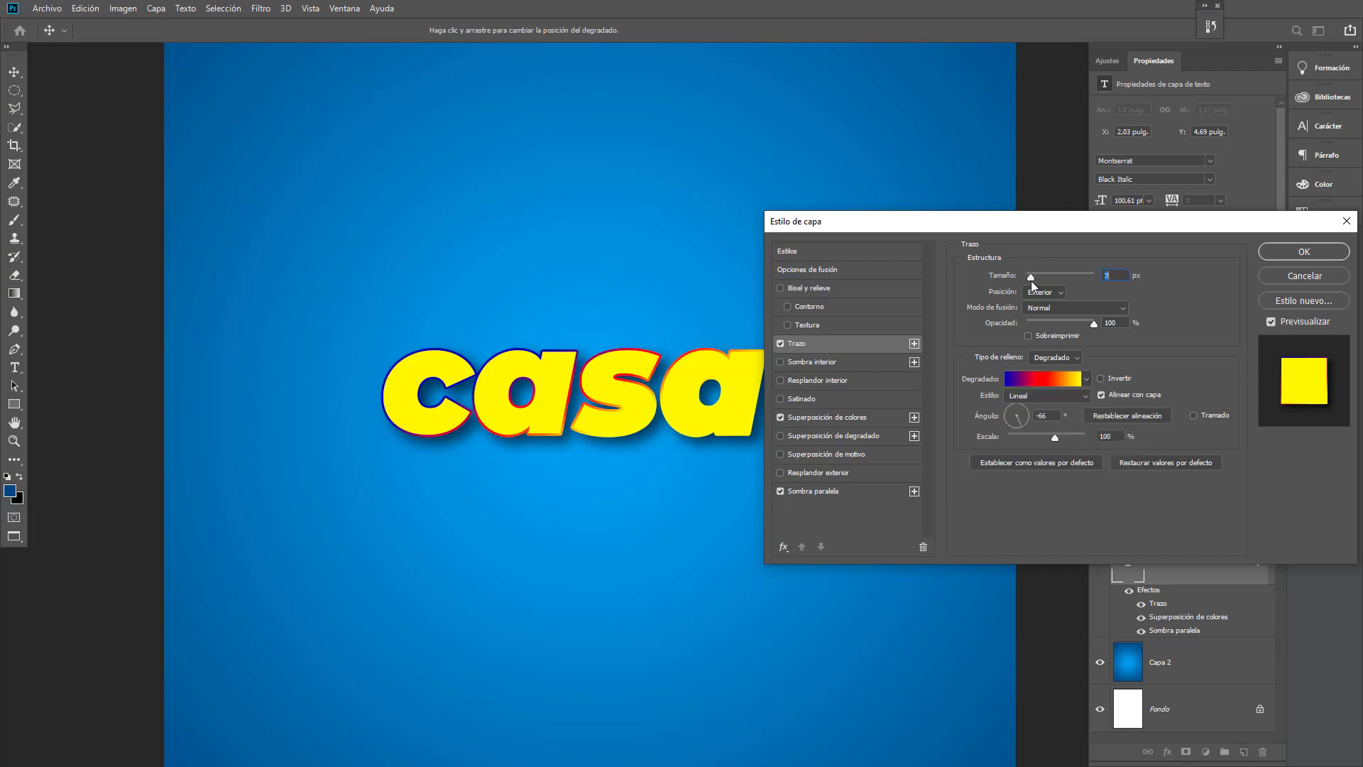
drag(1031, 279, 1035, 277)
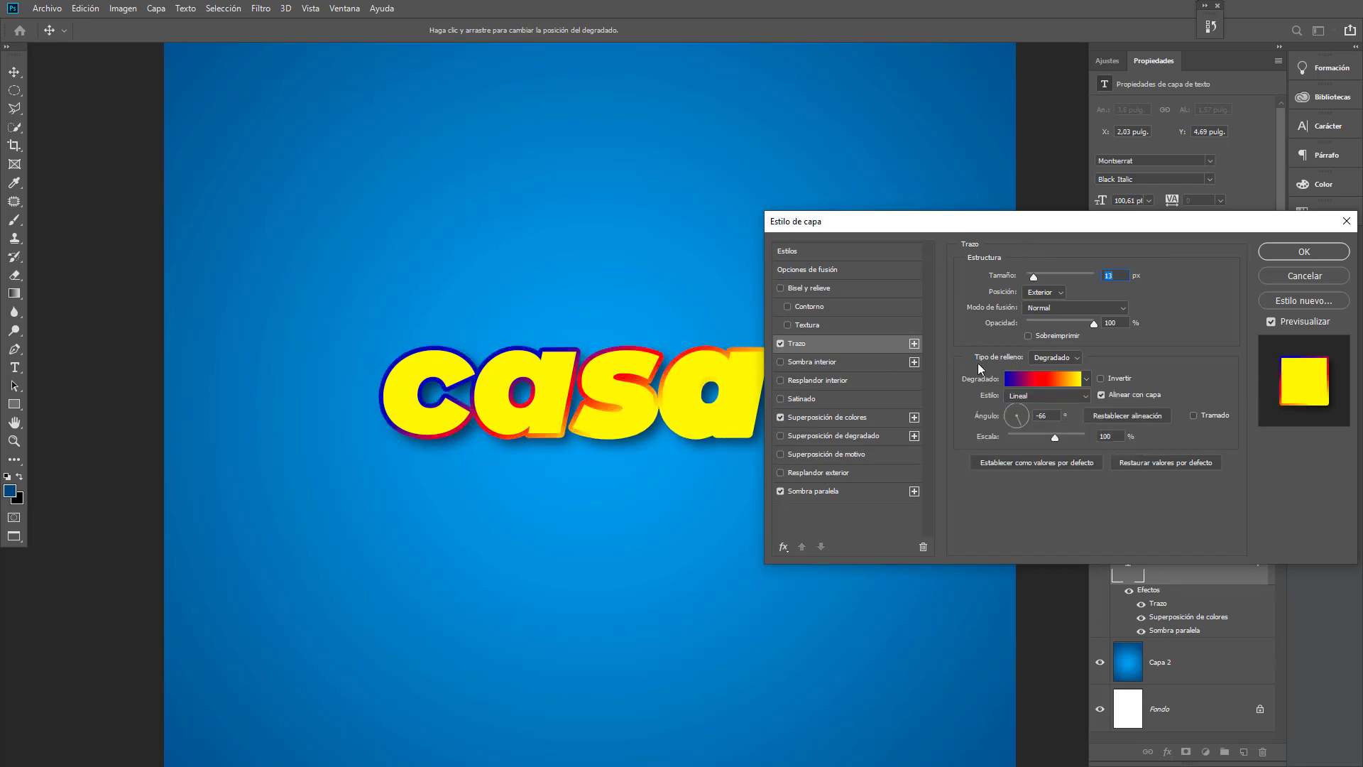
- Replace the text's colour overlay with the violet-orange gradient overlay, apply the styles, and nudge the text slightly up and right
click(815, 436)
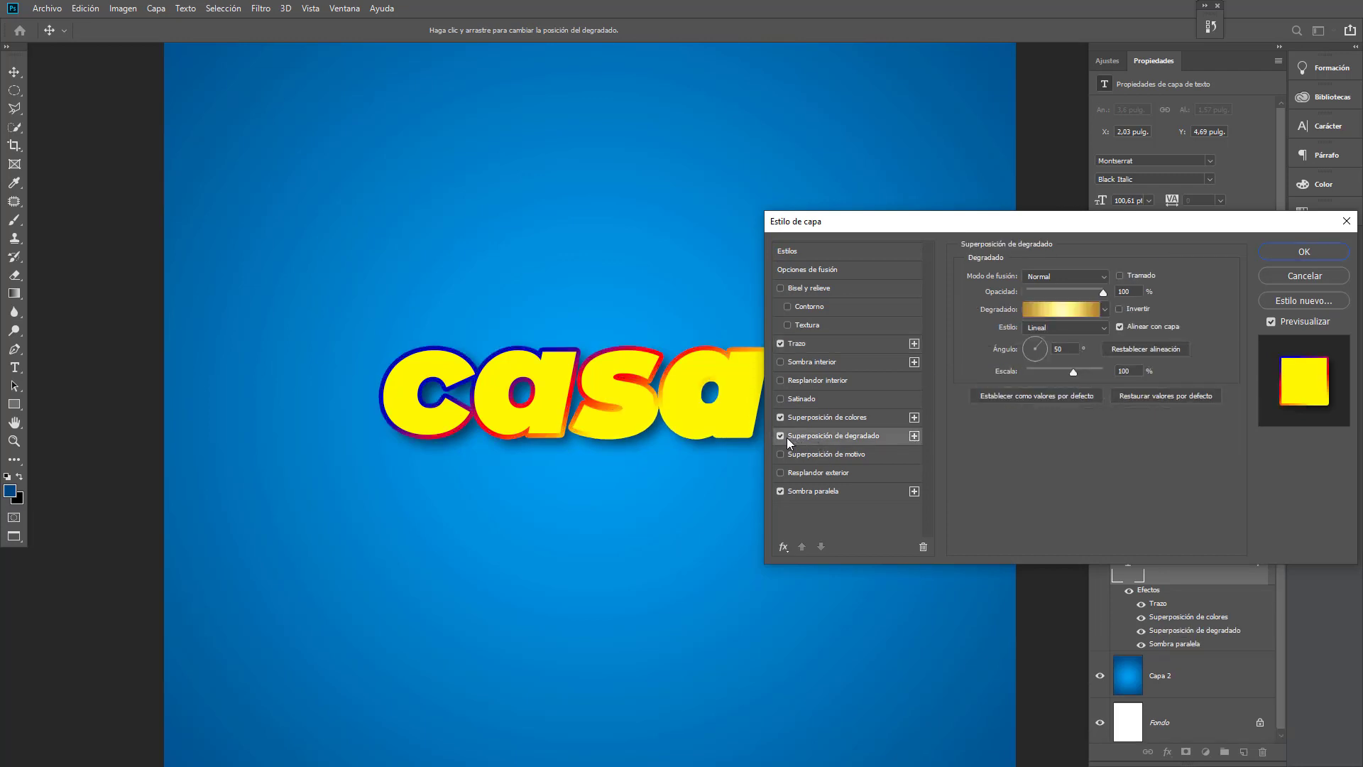
click(1104, 310)
click(1032, 364)
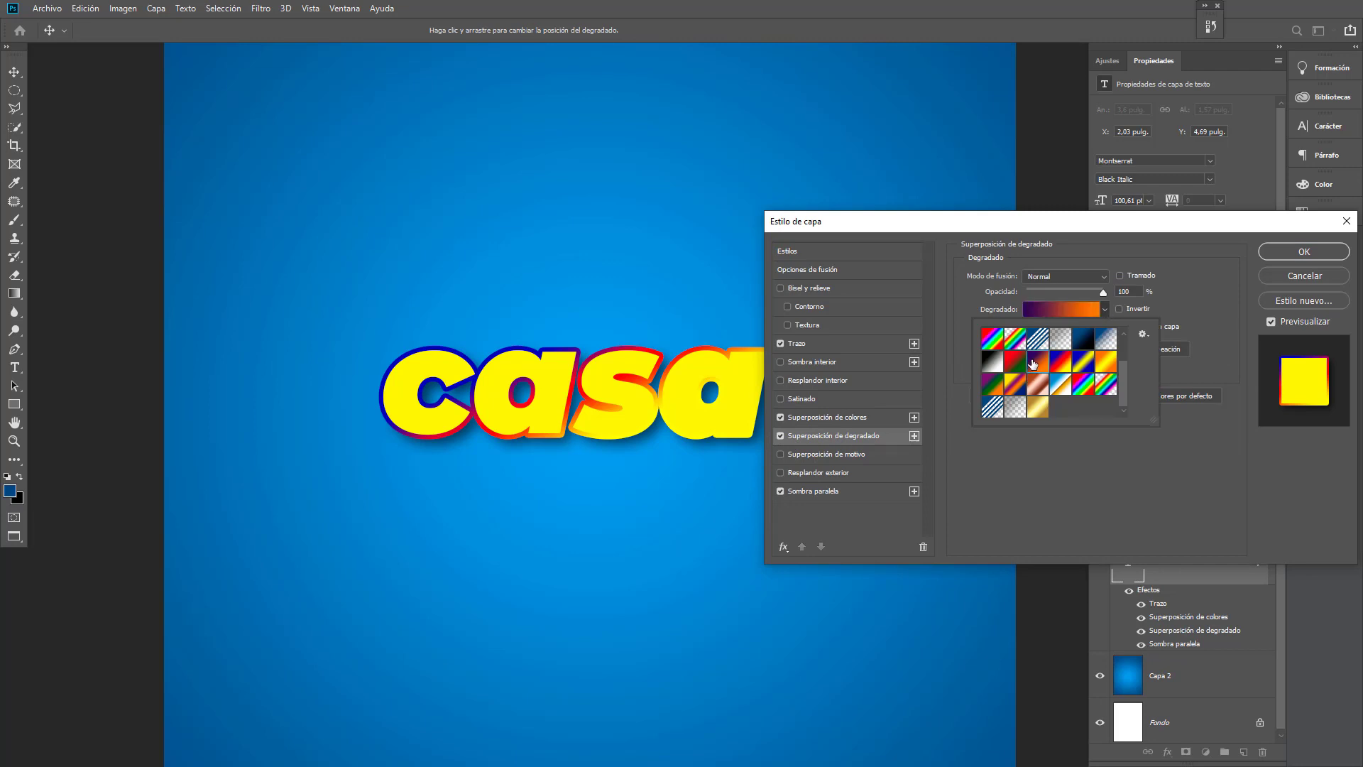
click(786, 419)
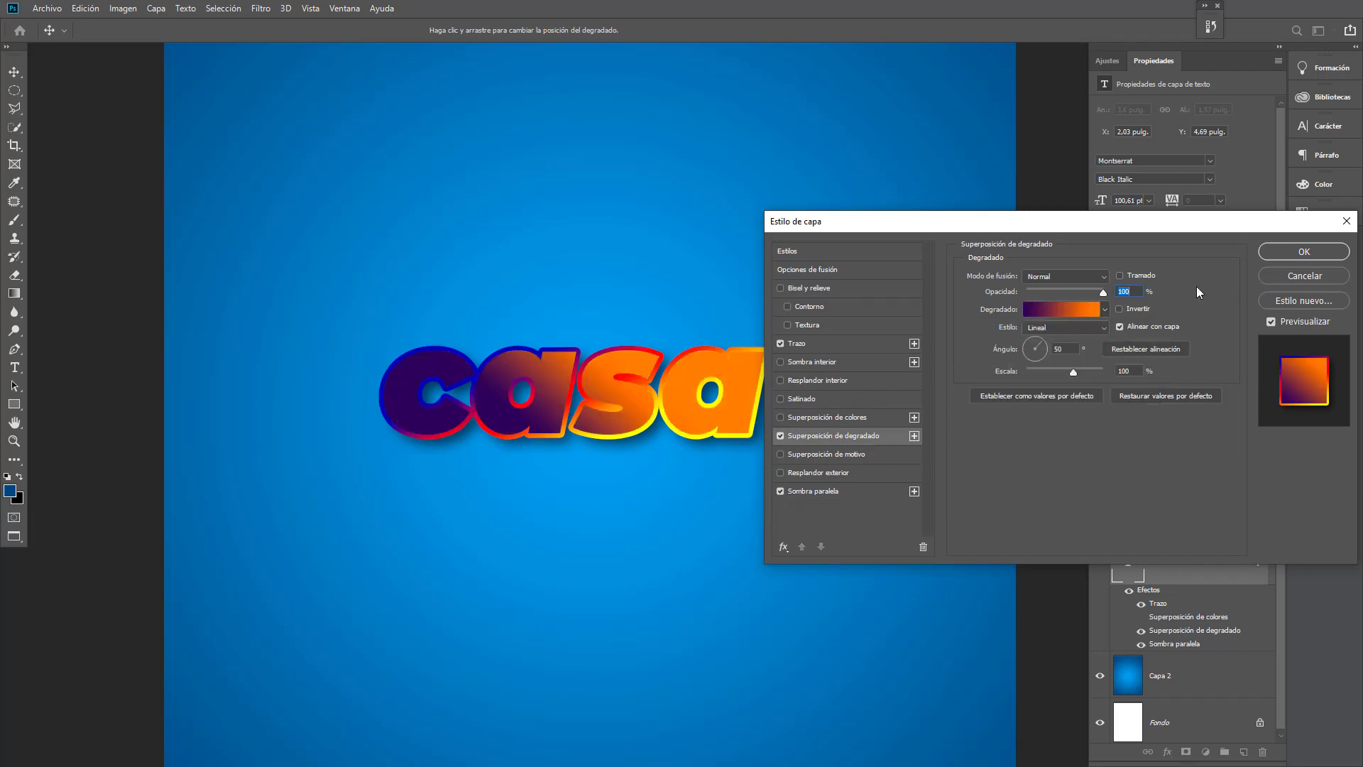
drag(1112, 228, 842, 475)
click(1033, 497)
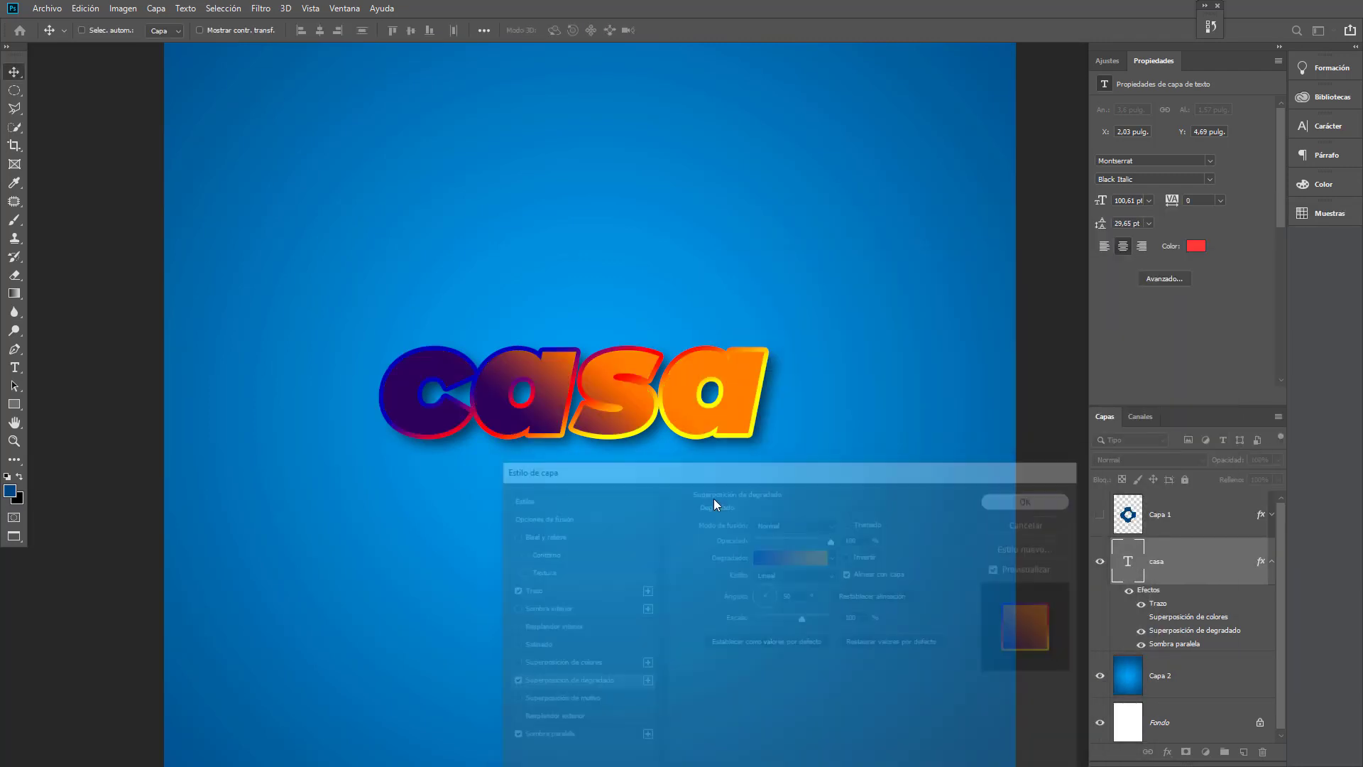
drag(637, 434, 653, 409)
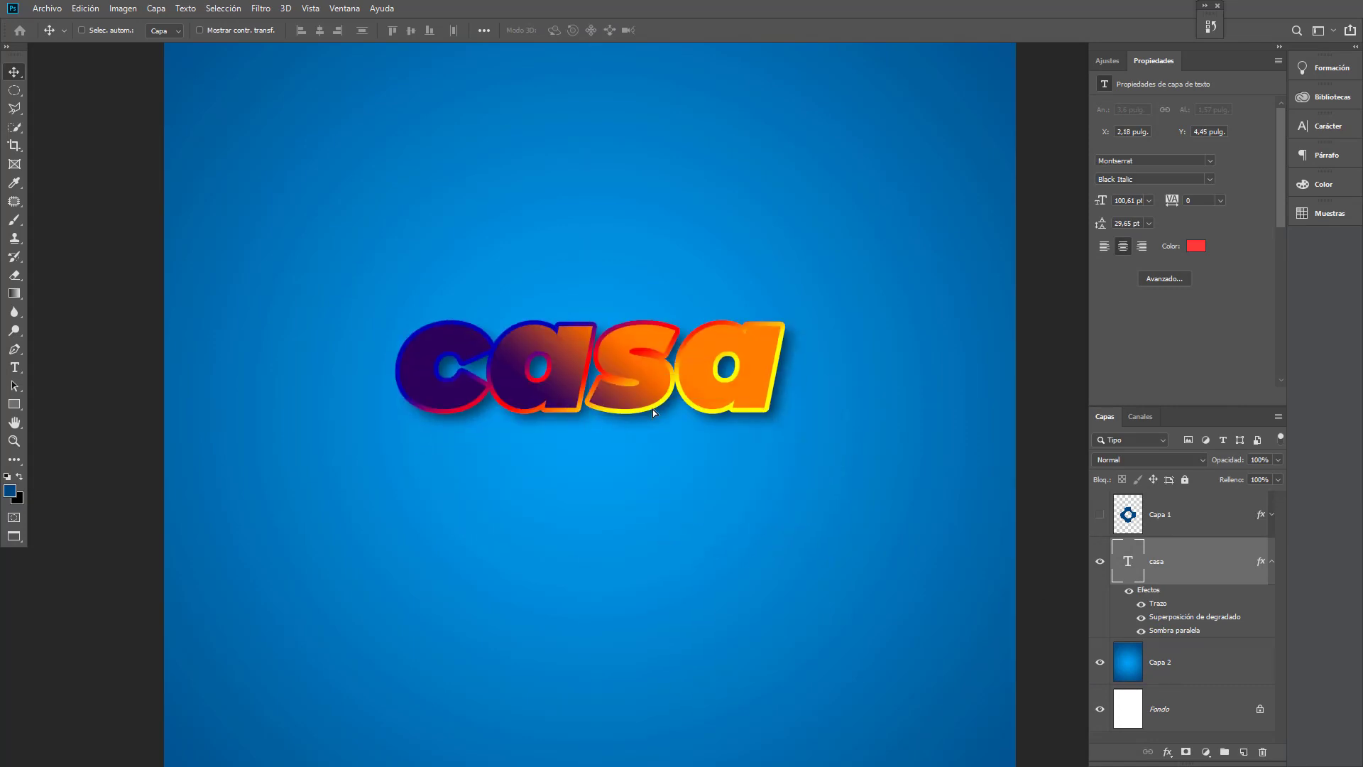
- Delete the "casa" text layer, then select Capa 1 and make it visible again
key(Delete)
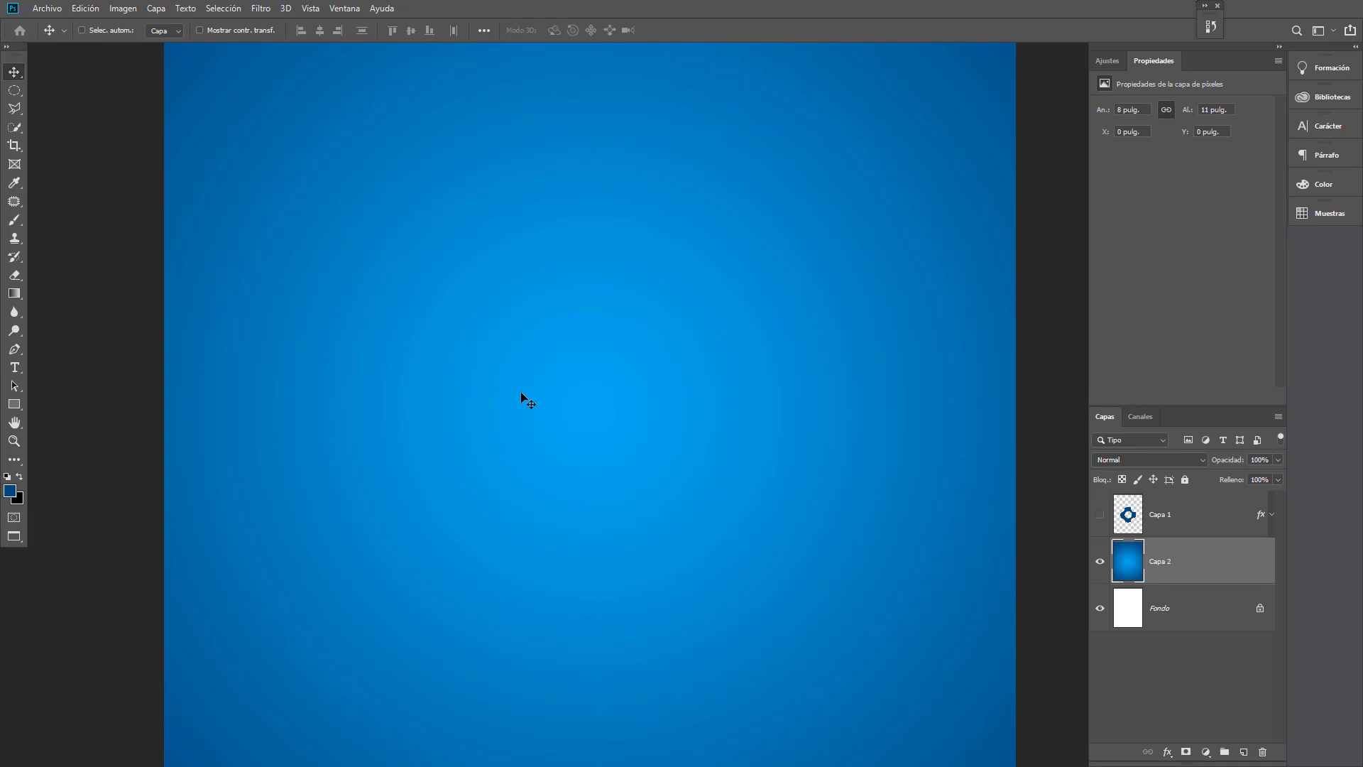
click(1207, 518)
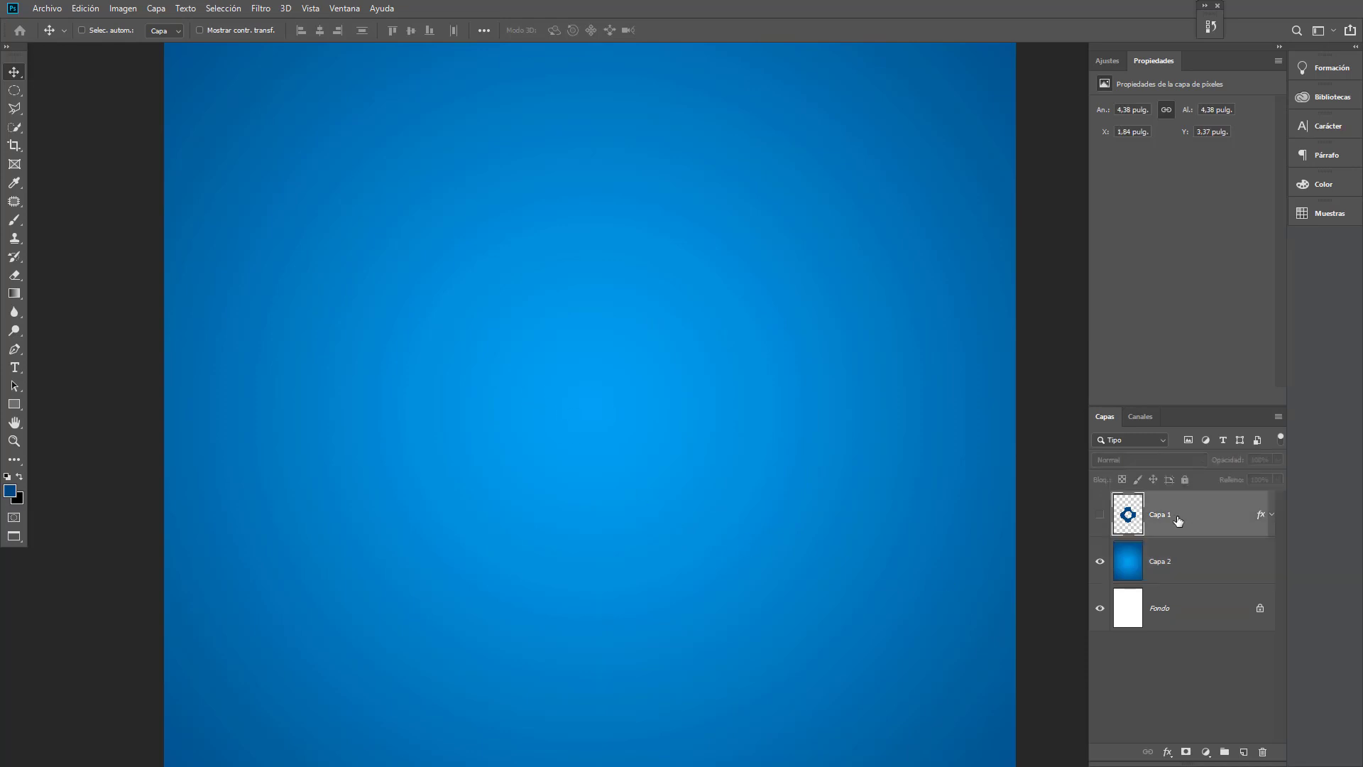
click(1100, 514)
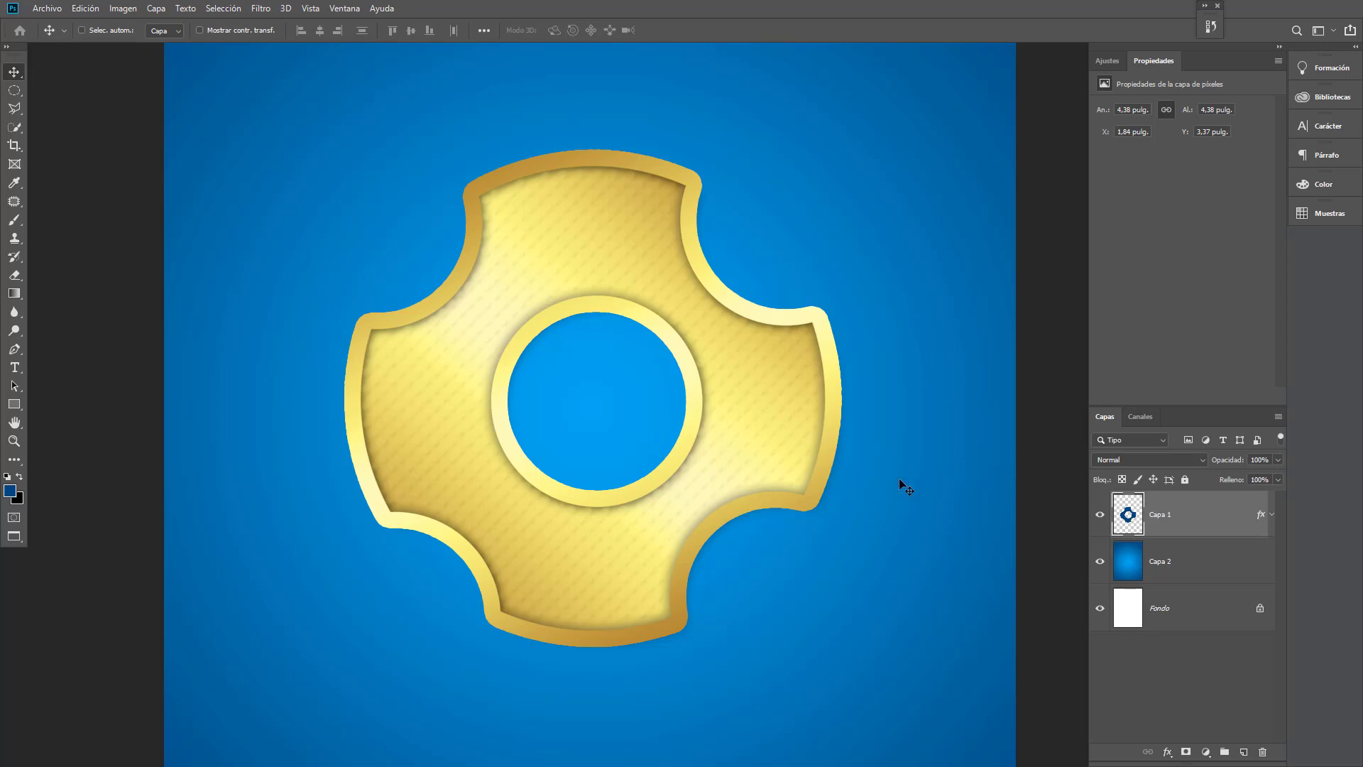
- Move the gold shape on Capa 1 toward the left side of the canvas, to about X 0,63 and Y 3,31 inches
key(ctrl+minus)
key(ctrl+minus)
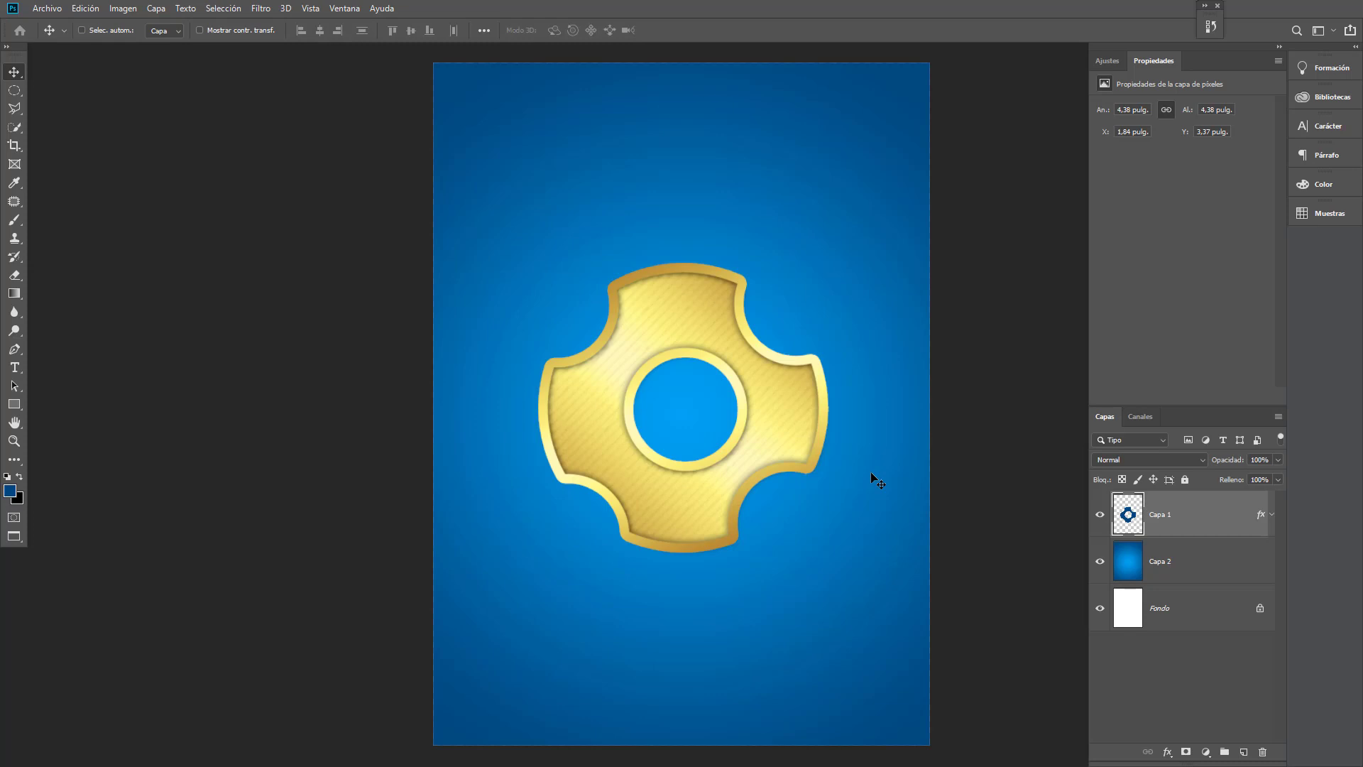
key(ctrl+plus)
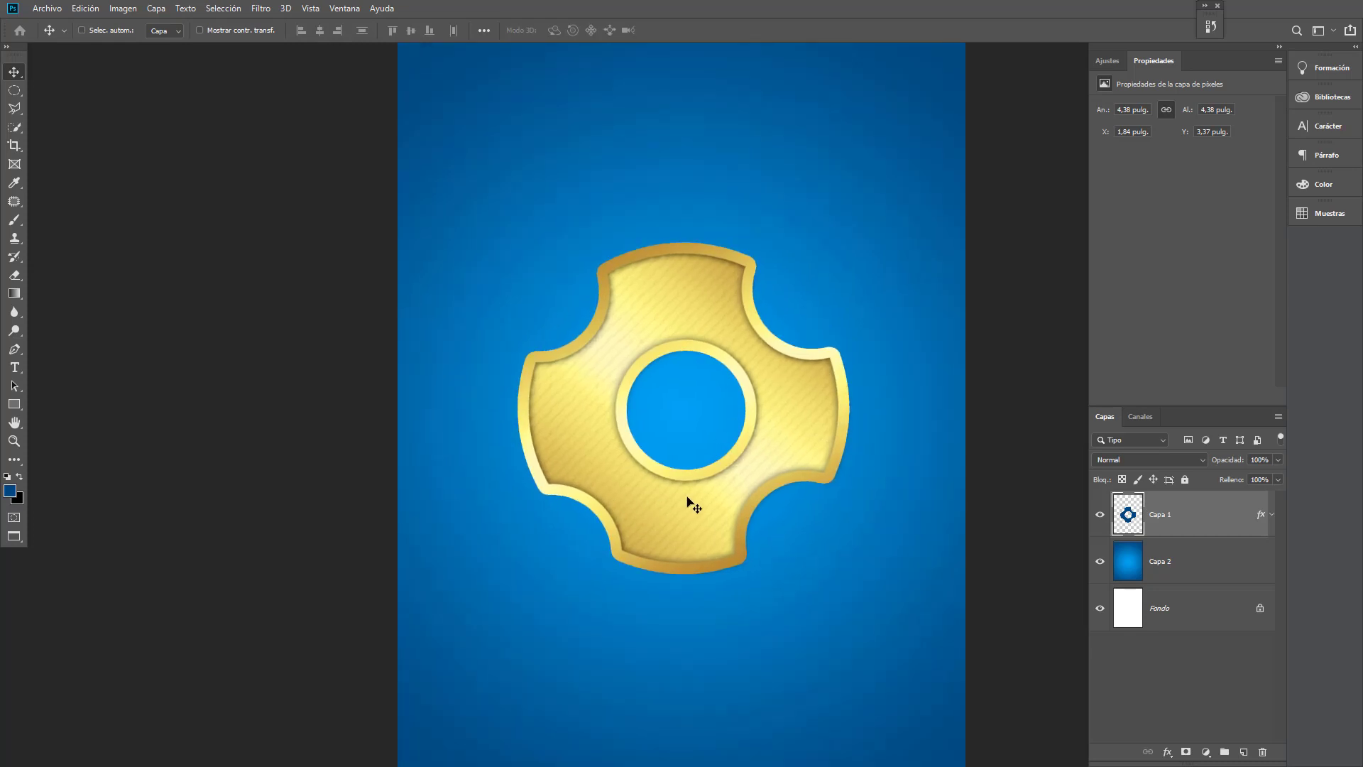
drag(671, 475, 588, 472)
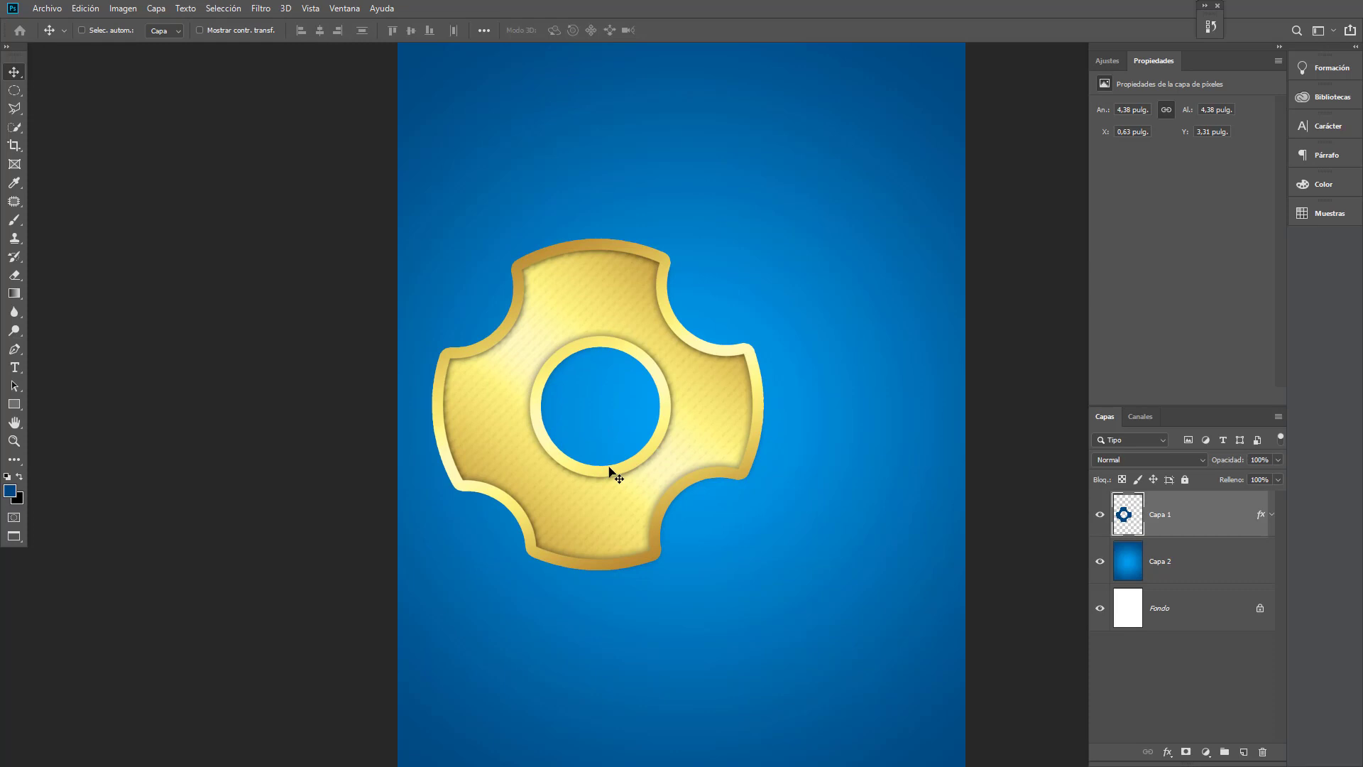
- Add the text "ESCUDO" in red Montserrat Black Italic and place it above the gold shape, at about X 1,03 and Y 1,42 inches
key(t)
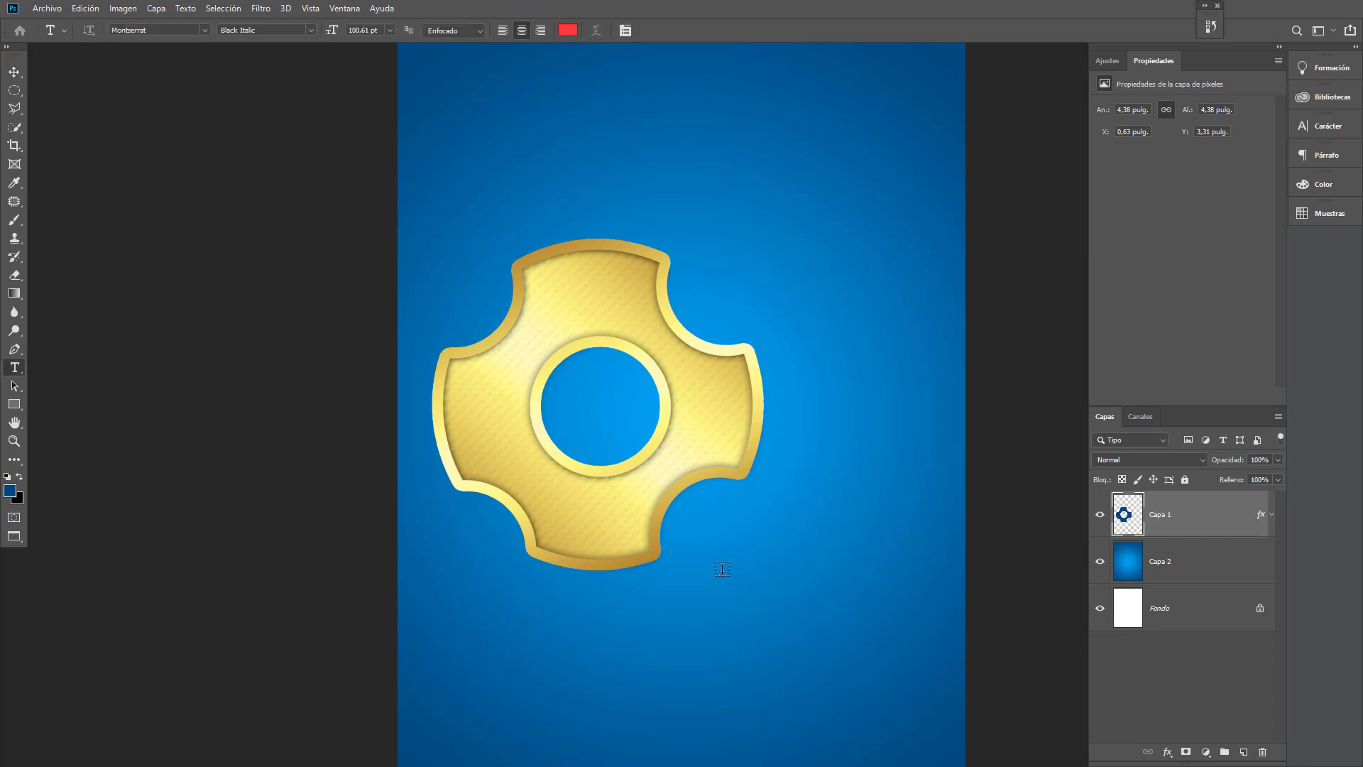
click(717, 567)
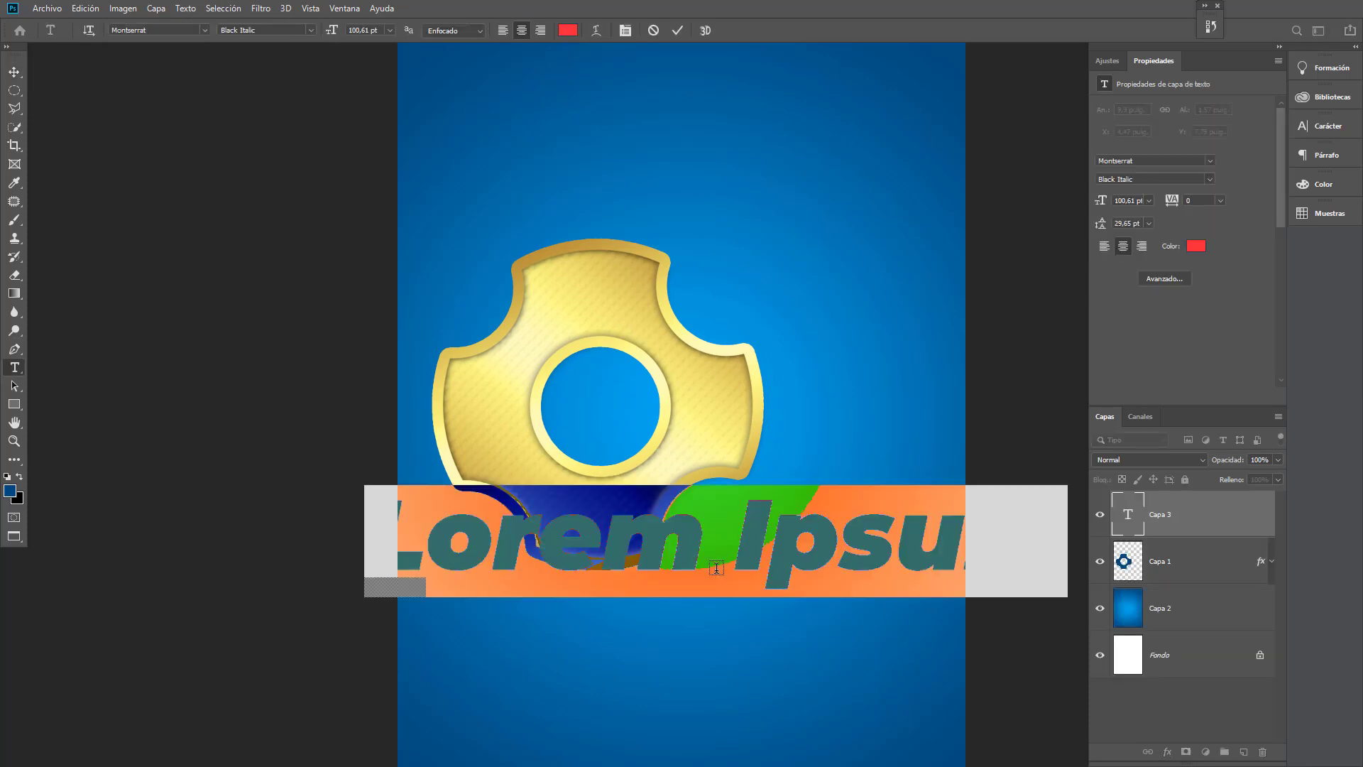
text(ESCUDO)
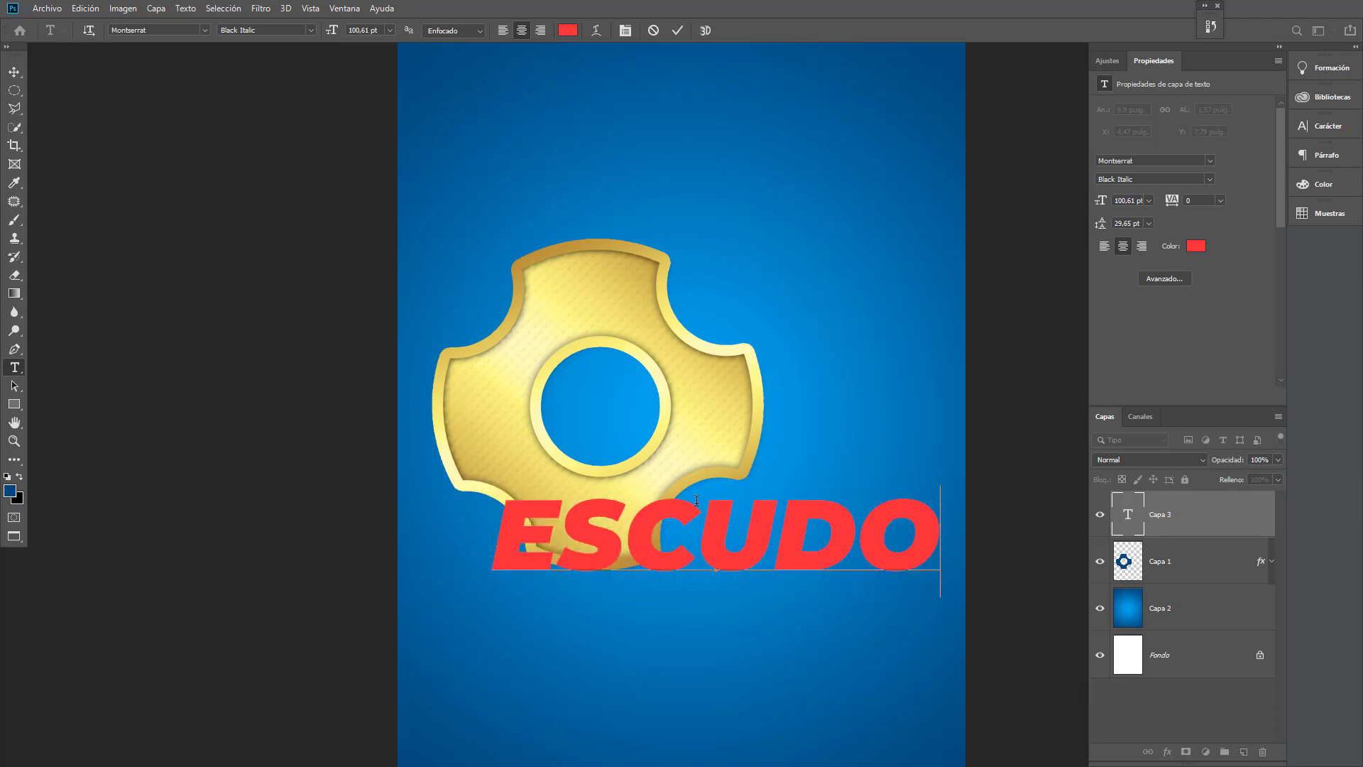
click(14, 72)
drag(704, 540, 700, 169)
- Centre the gold shape on Capa 1 beneath the text, at about X 2 and Y 3,43 inches, then select the ESCUDO layer
click(1144, 564)
drag(670, 545, 767, 553)
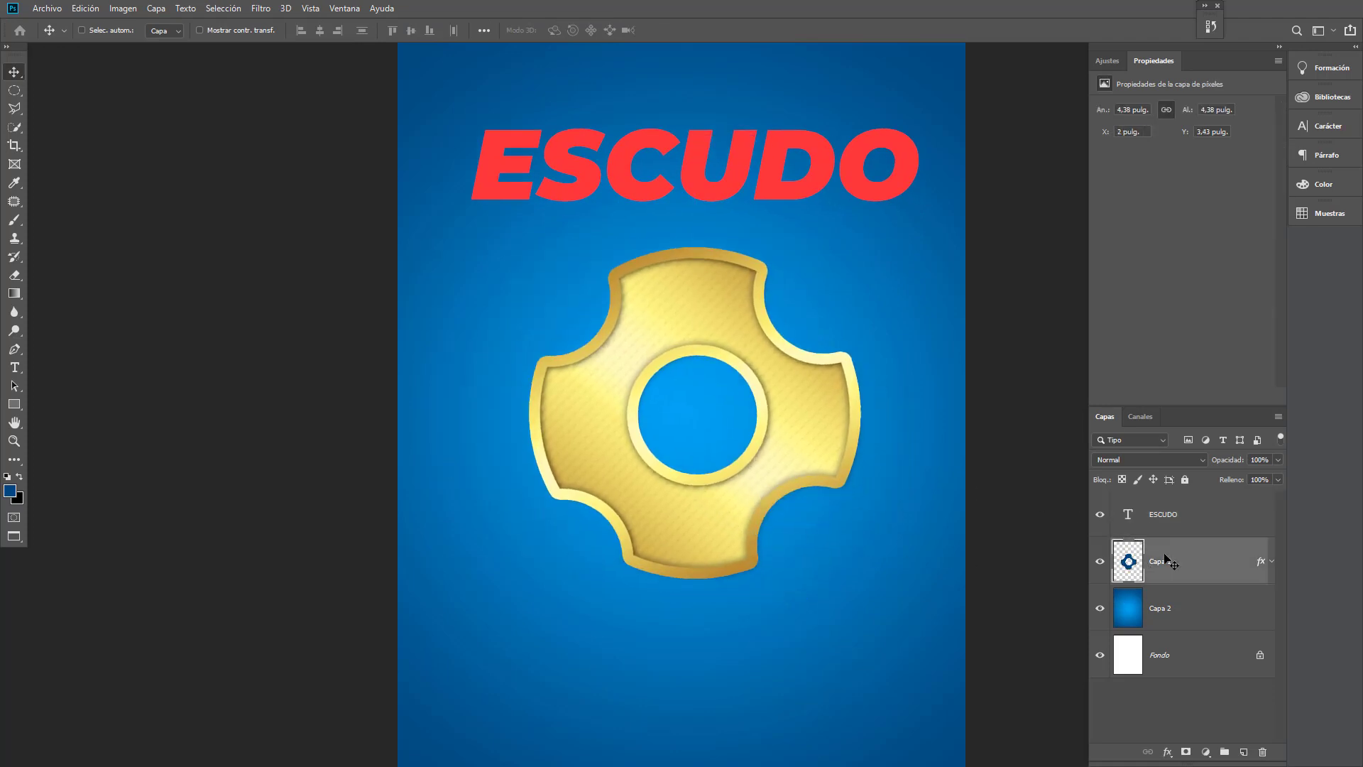
double_click(1217, 523)
key(Escape)
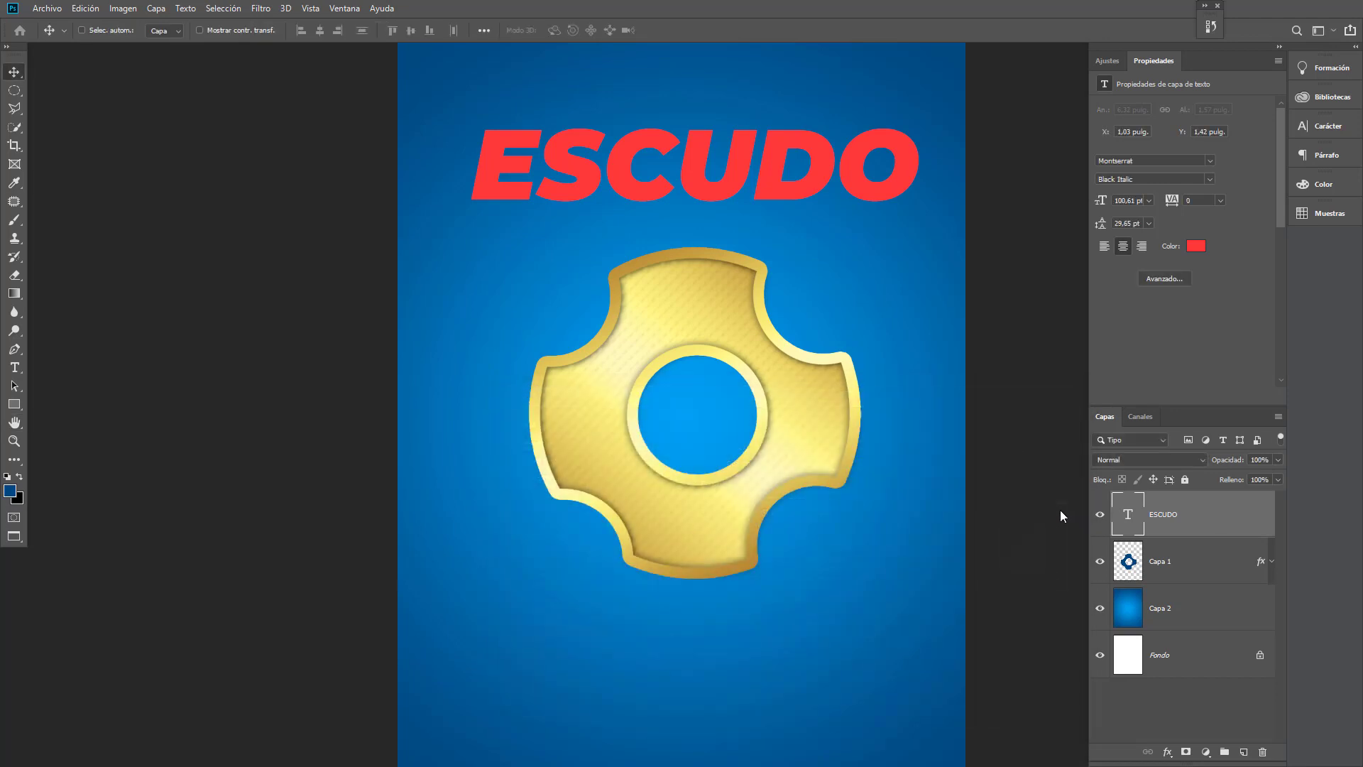
- Copy the layer style of Capa 1 and paste it onto the ESCUDO text layer
click(1272, 561)
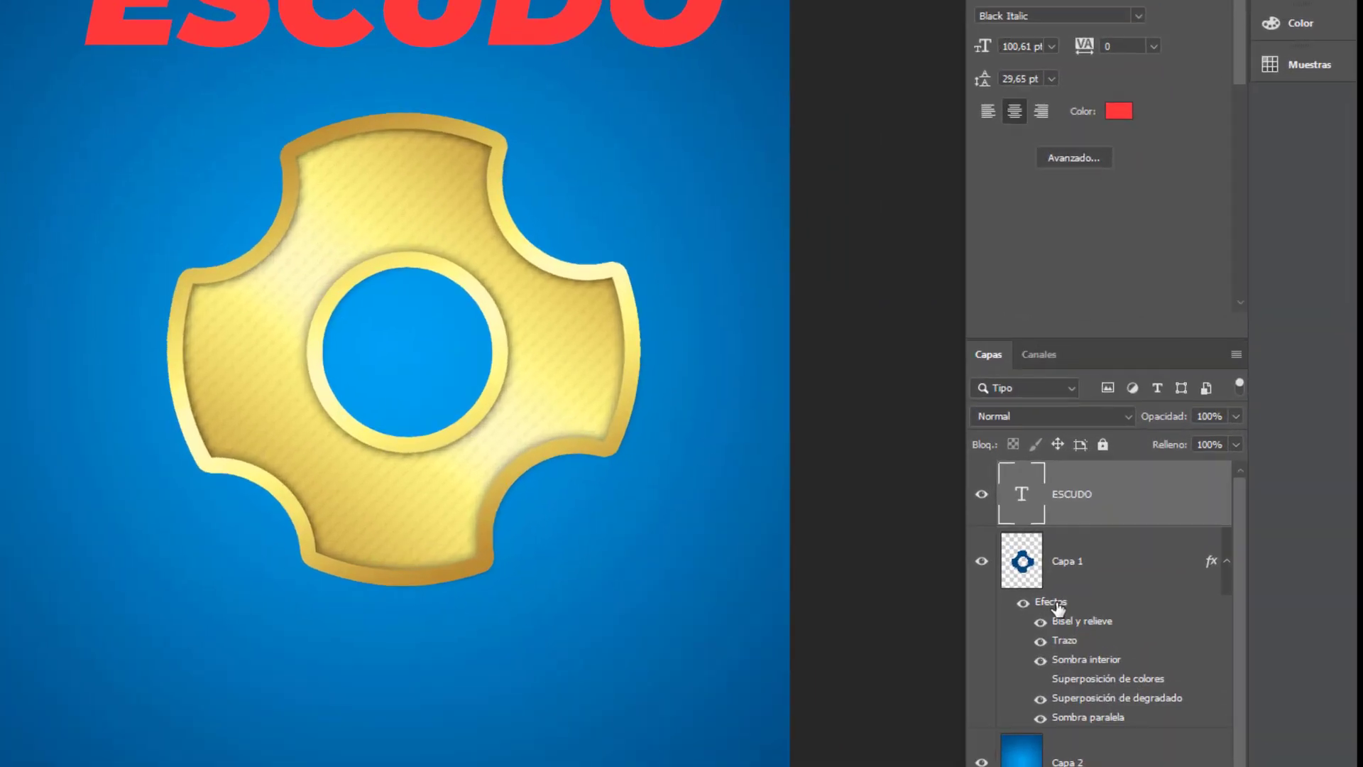
right_click(1152, 591)
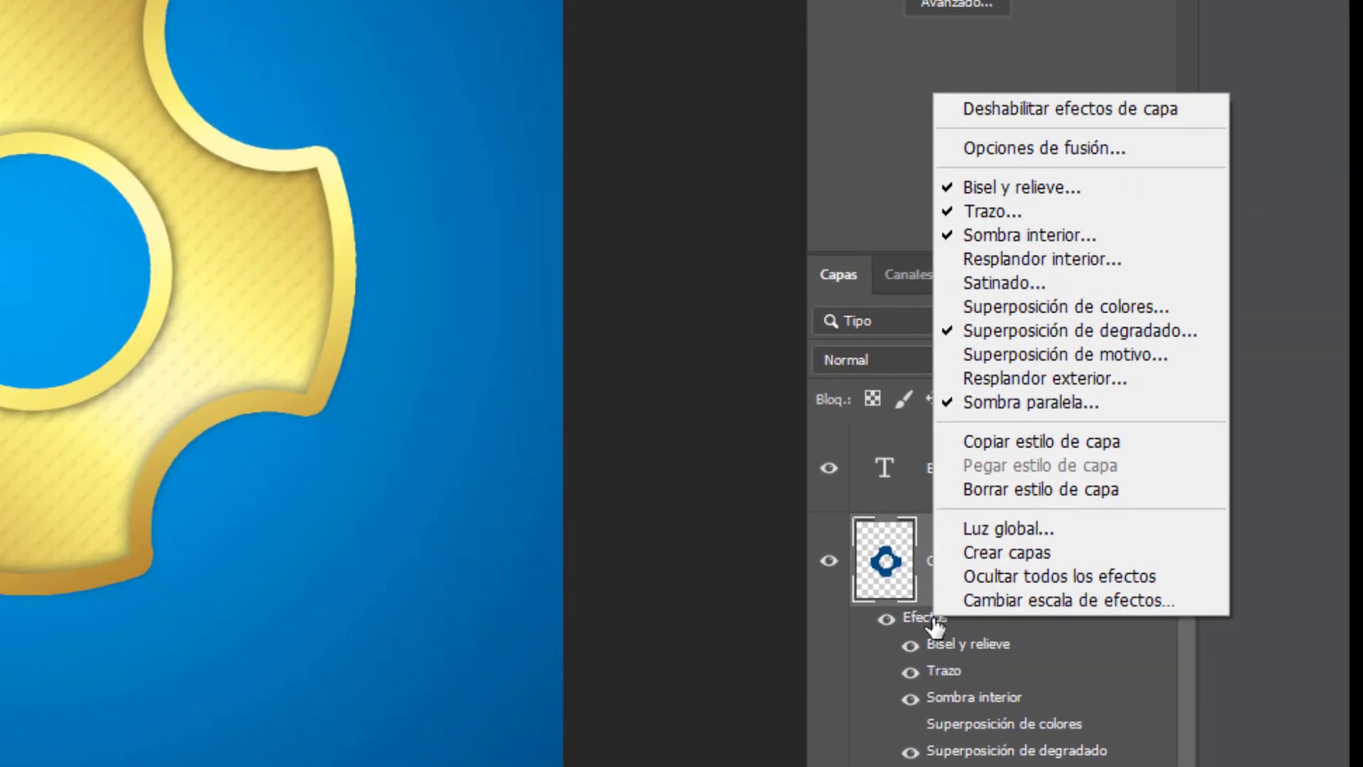
click(1008, 443)
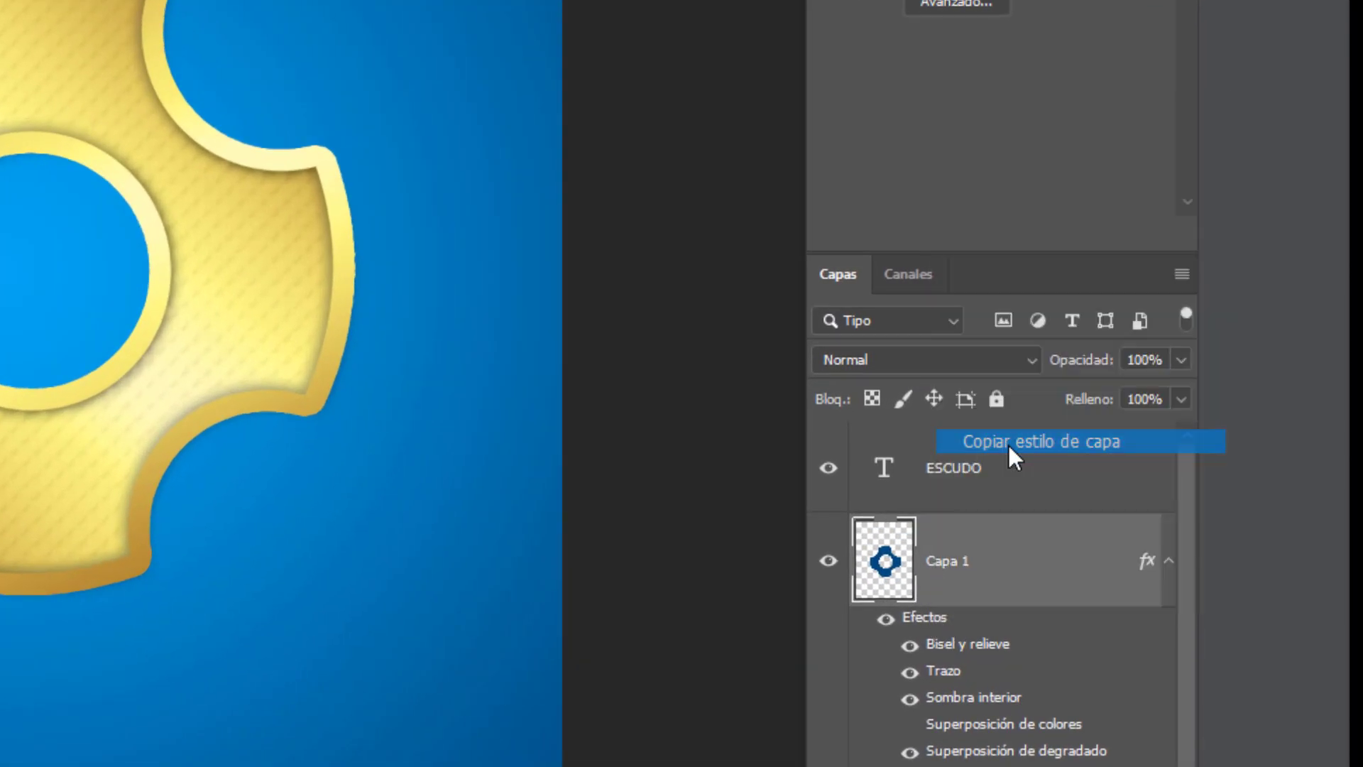
click(998, 491)
right_click(1022, 476)
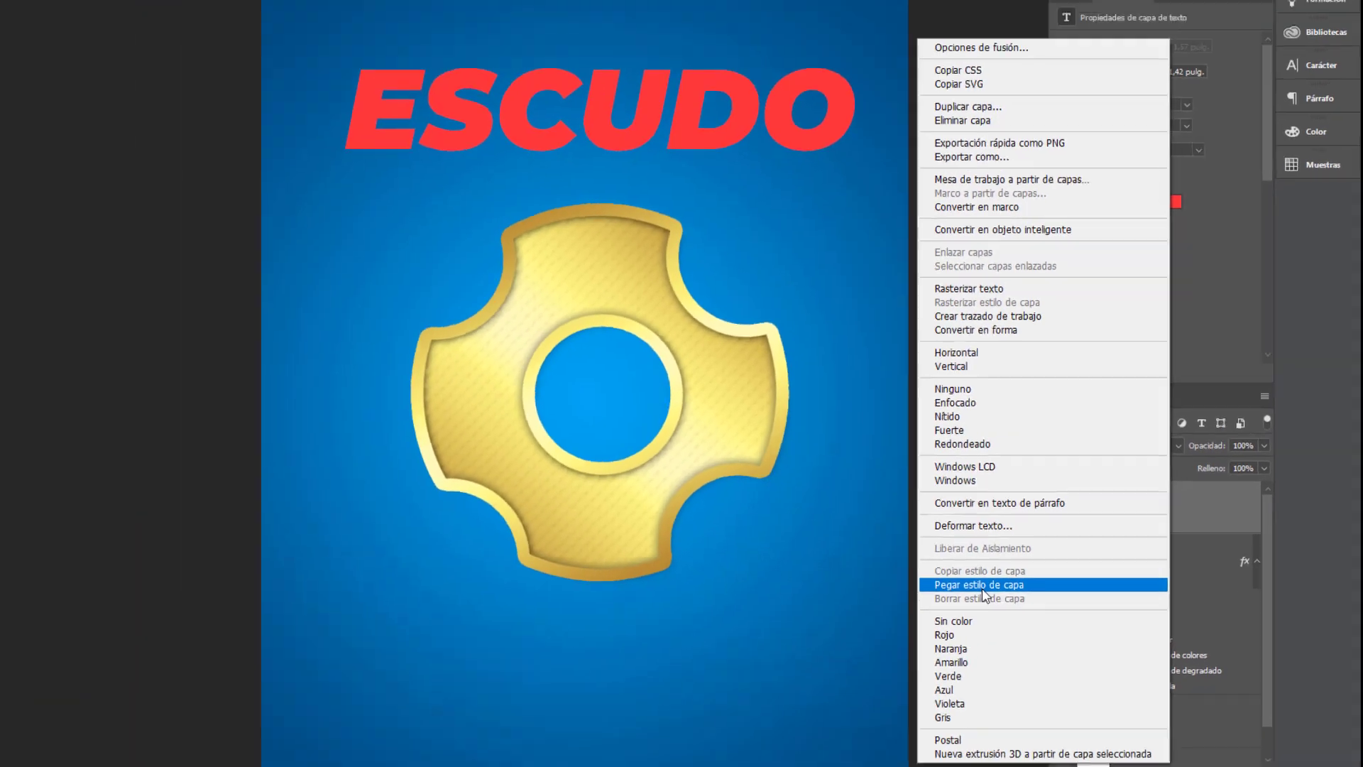
click(727, 602)
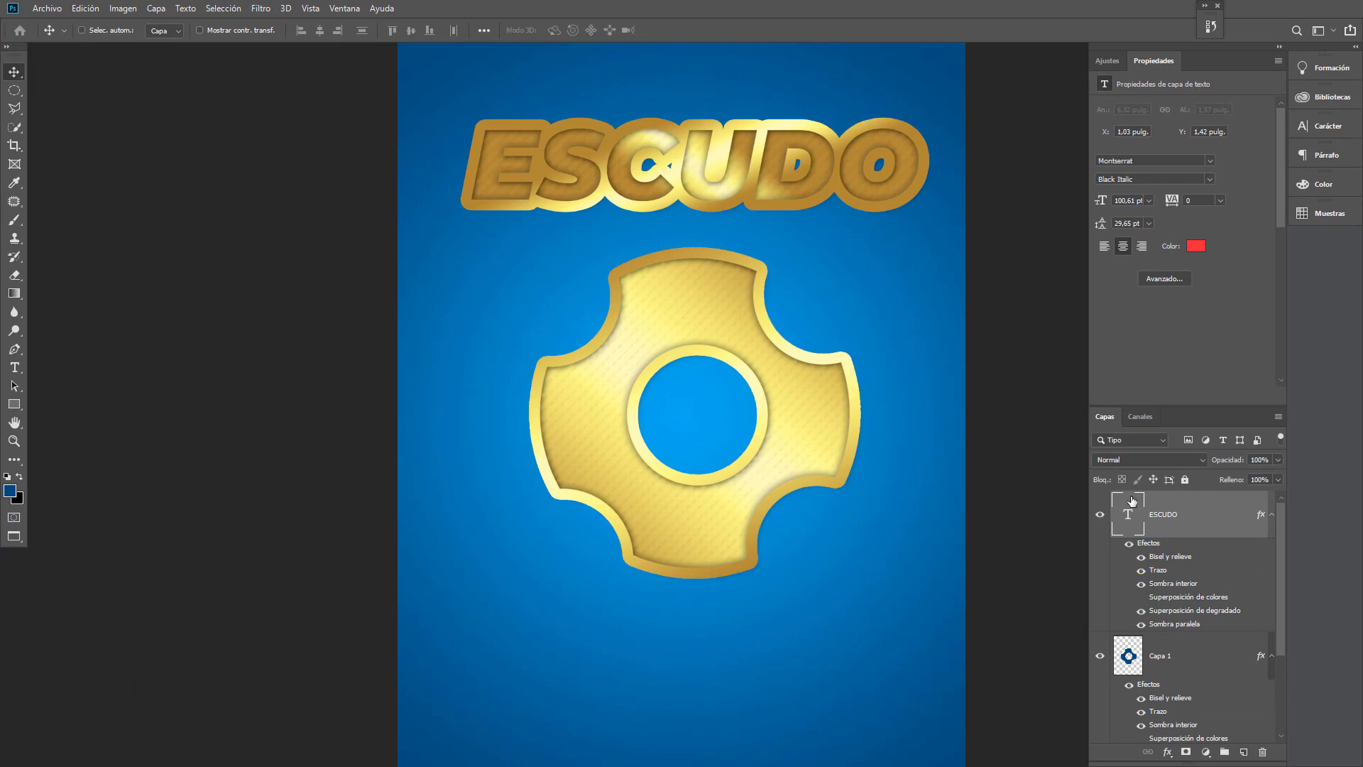
- Reduce the size of the ESCUDO text's outside gradient stroke to 16 px
double_click(1153, 545)
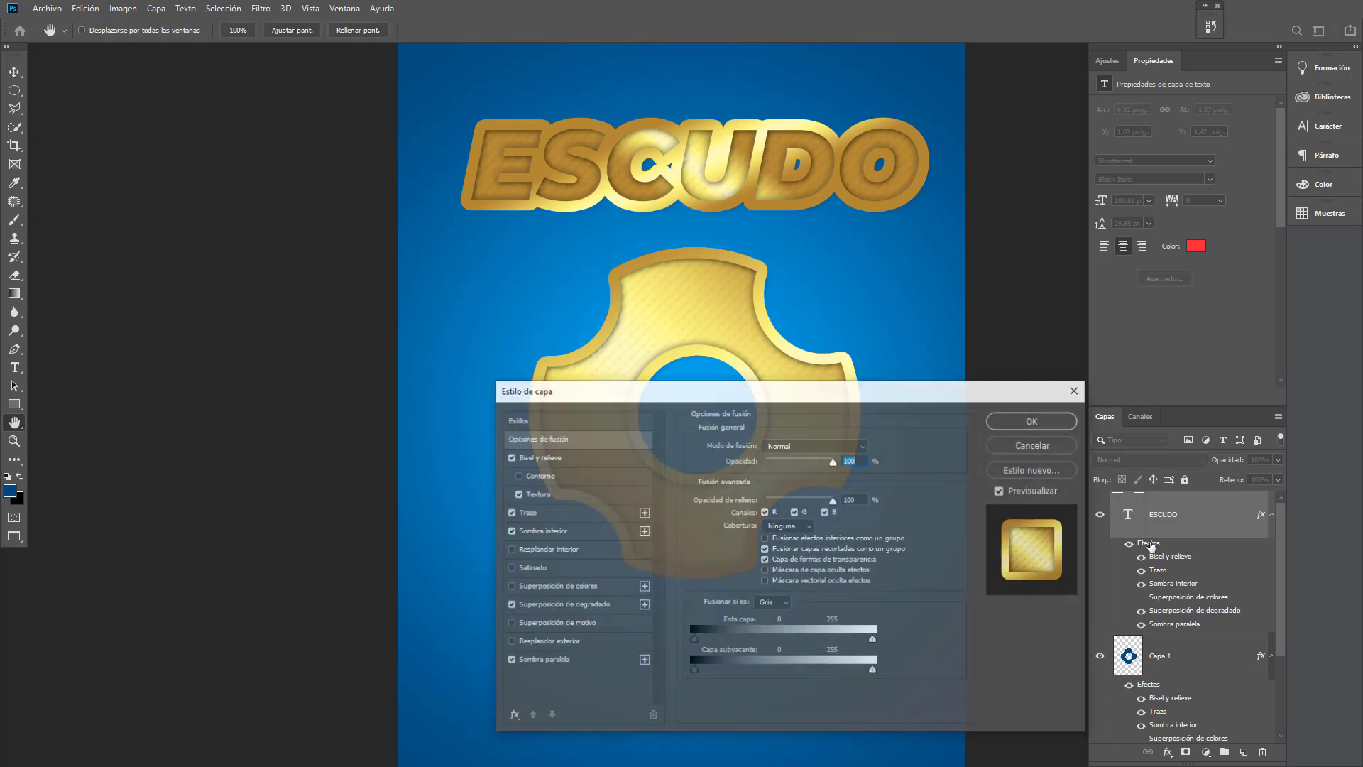
click(535, 514)
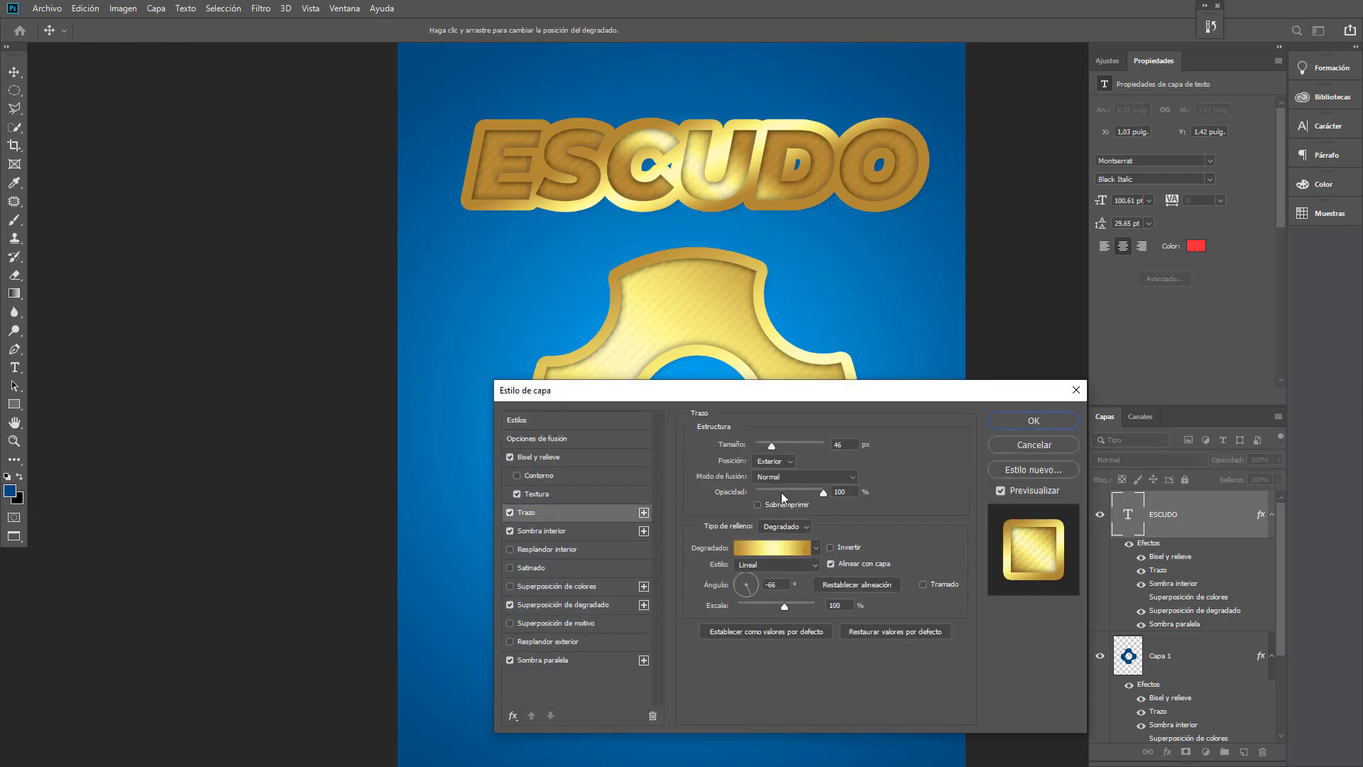
drag(771, 445, 764, 445)
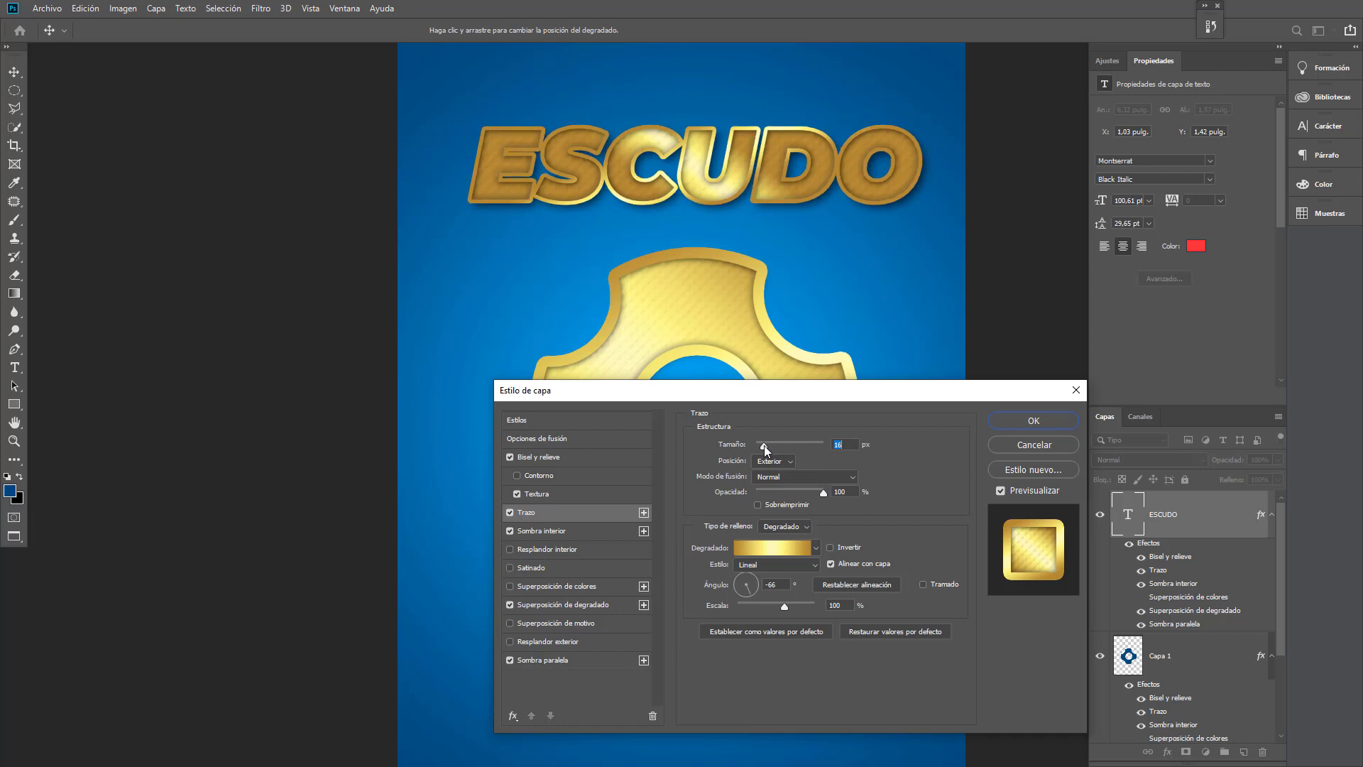
- Set the angle of the ESCUDO text's gradient overlay to 4°
click(539, 605)
click(774, 514)
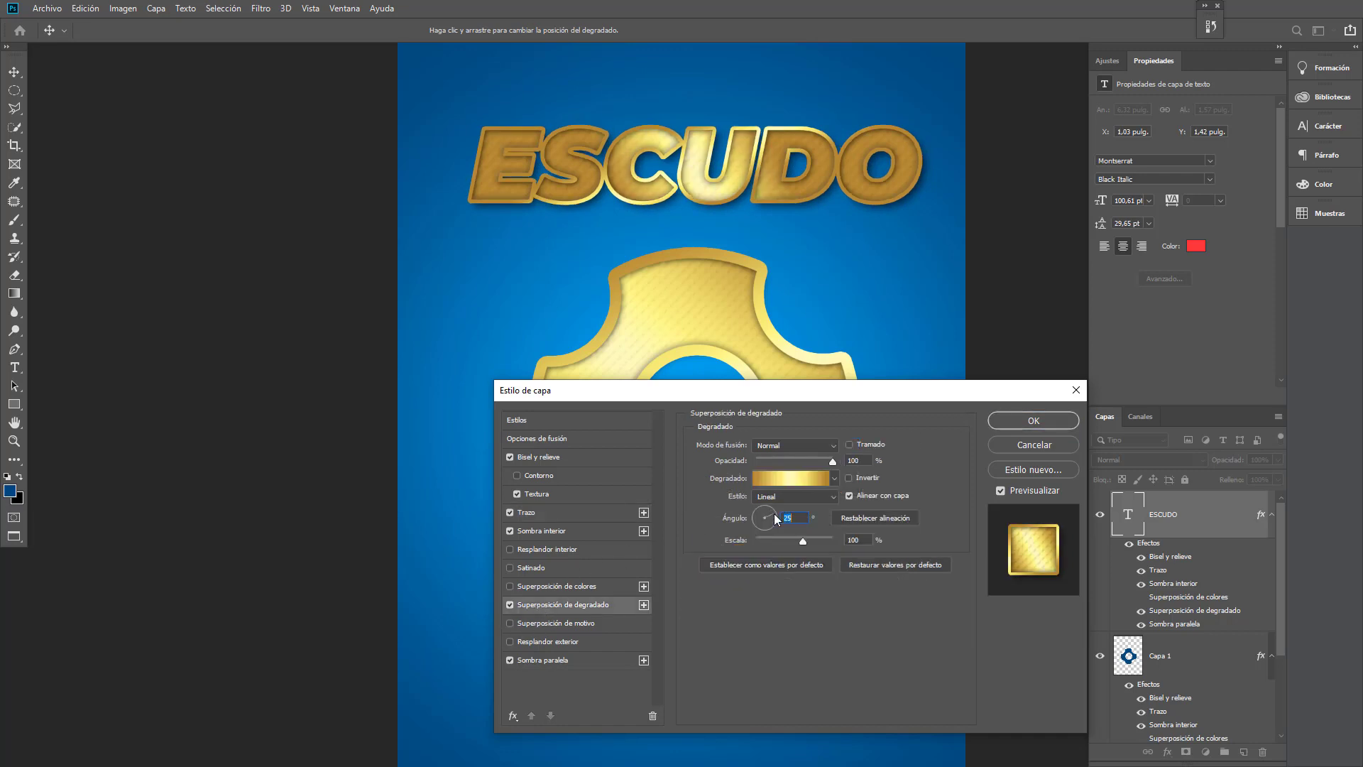
drag(776, 519, 783, 522)
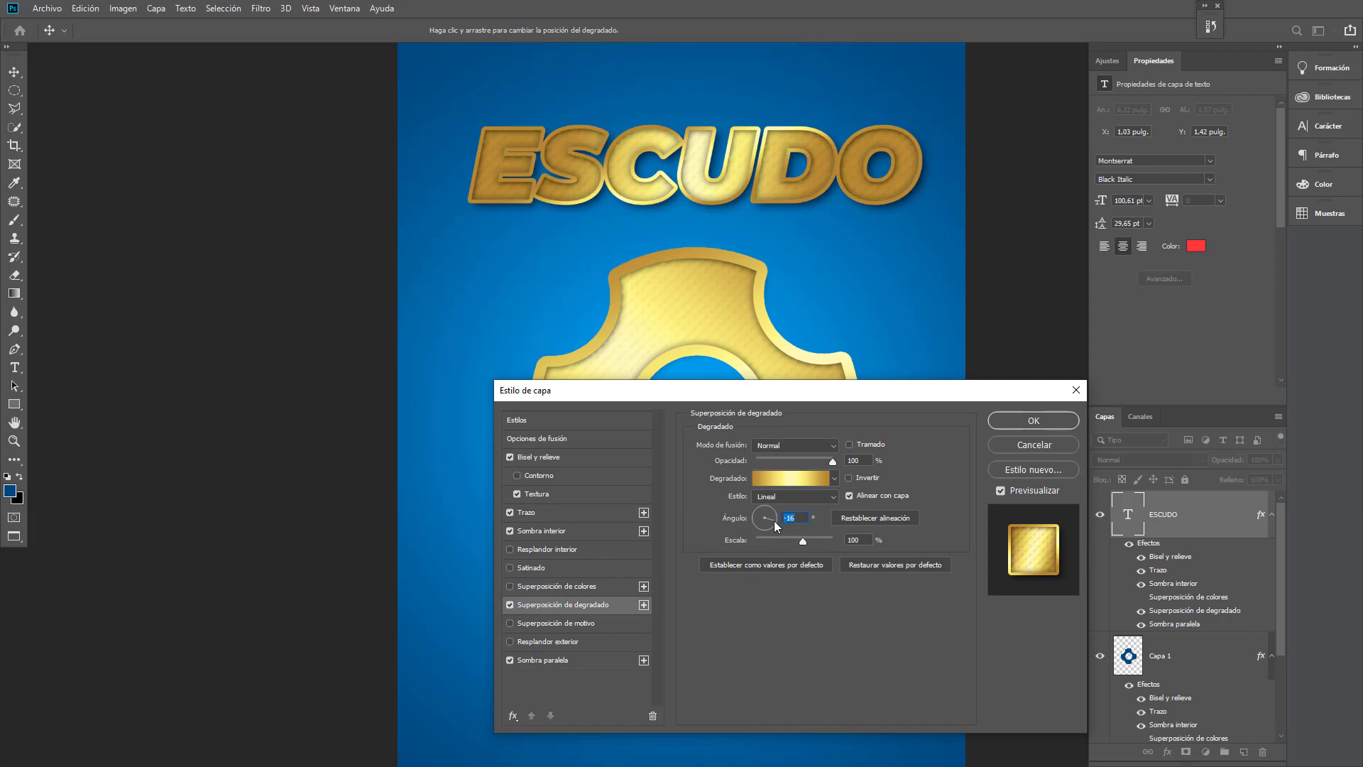
drag(776, 522, 779, 524)
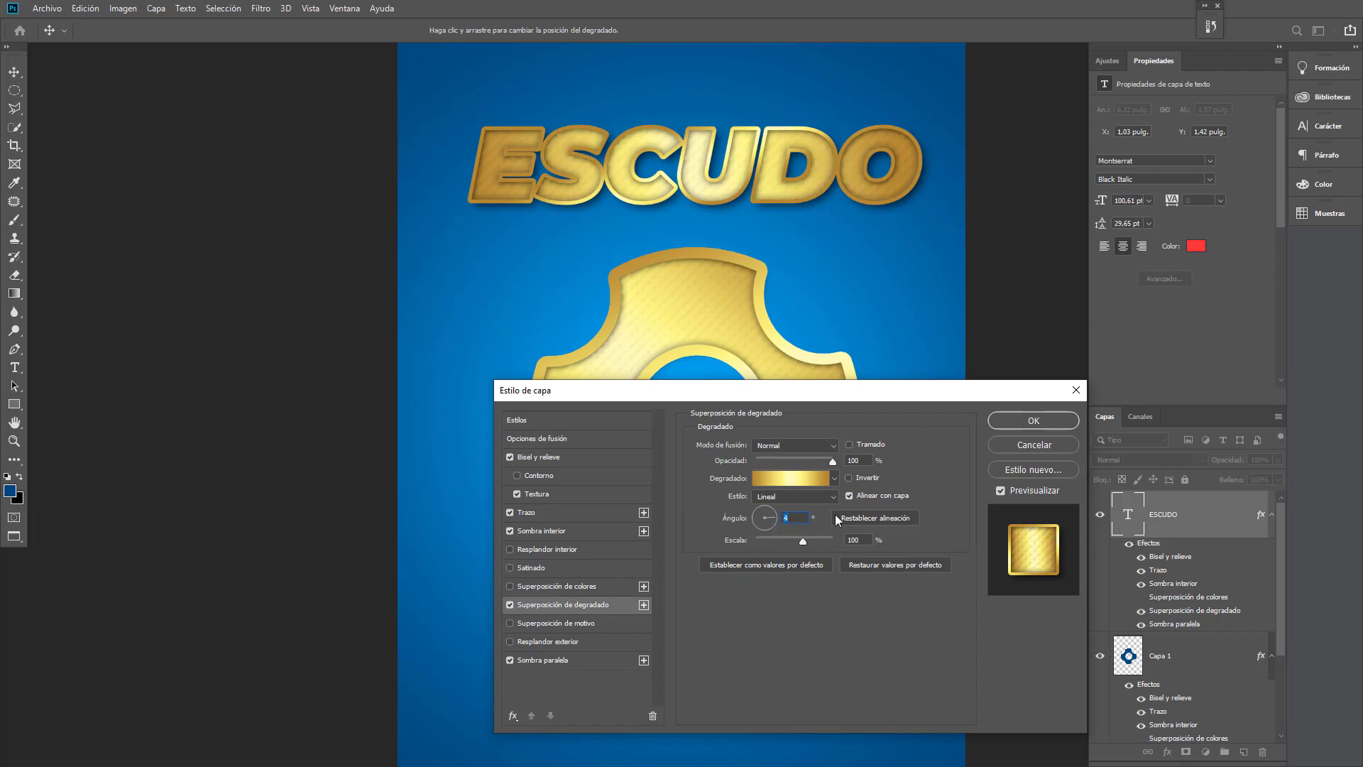
- Remove the dark gold colour stops at both ends of the ESCUDO text's overlay gradient
click(794, 478)
drag(648, 381, 640, 445)
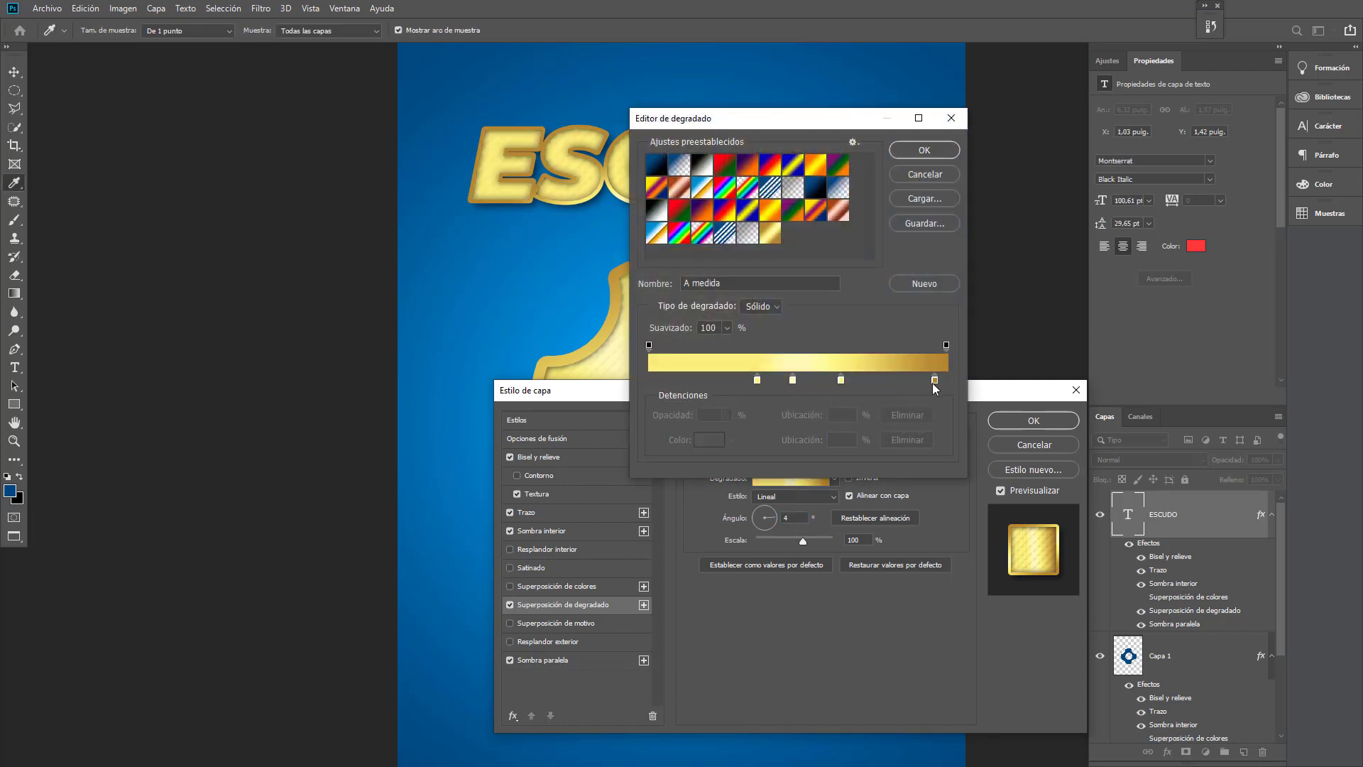
drag(934, 381, 937, 454)
click(934, 153)
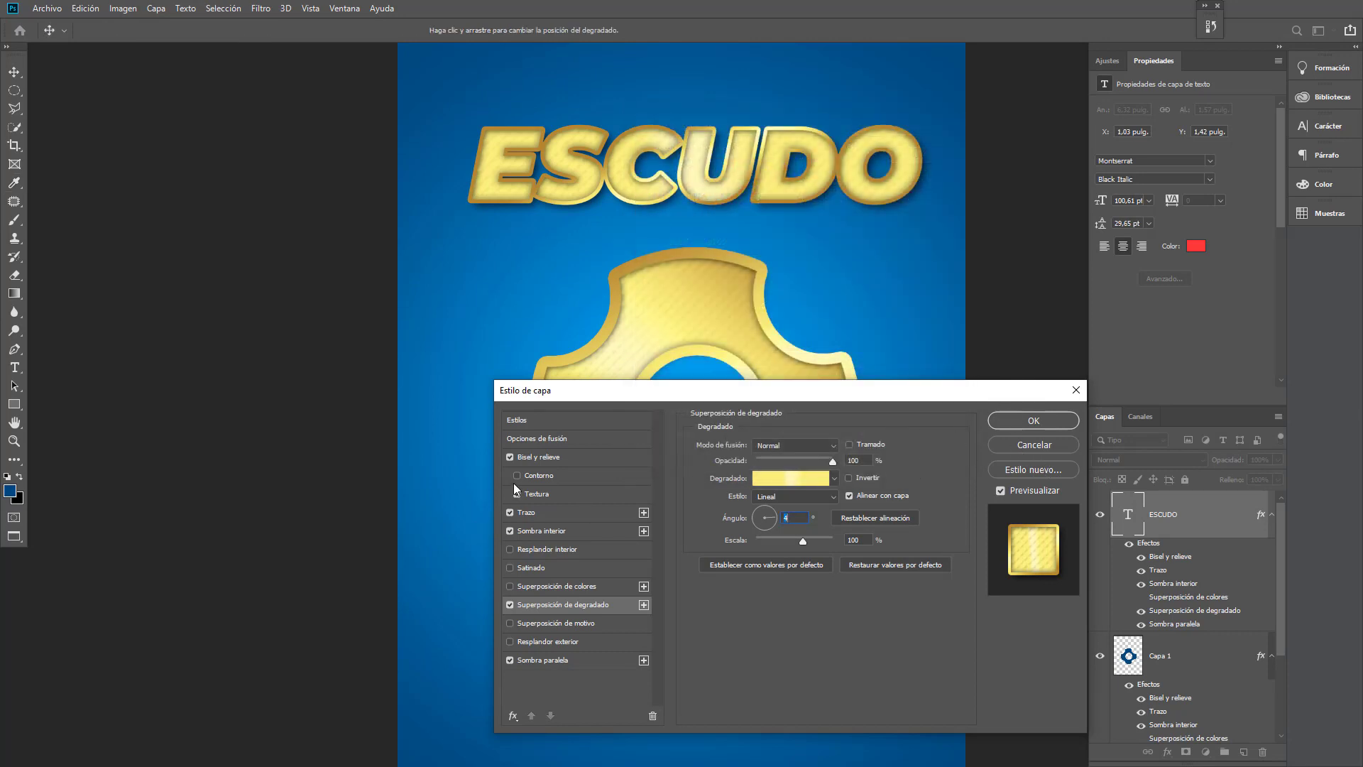
- Apply the ESCUDO layer styles and move the text slightly down to about Y 1,69 inches, collapsing its effects list
click(1065, 426)
drag(693, 176, 694, 196)
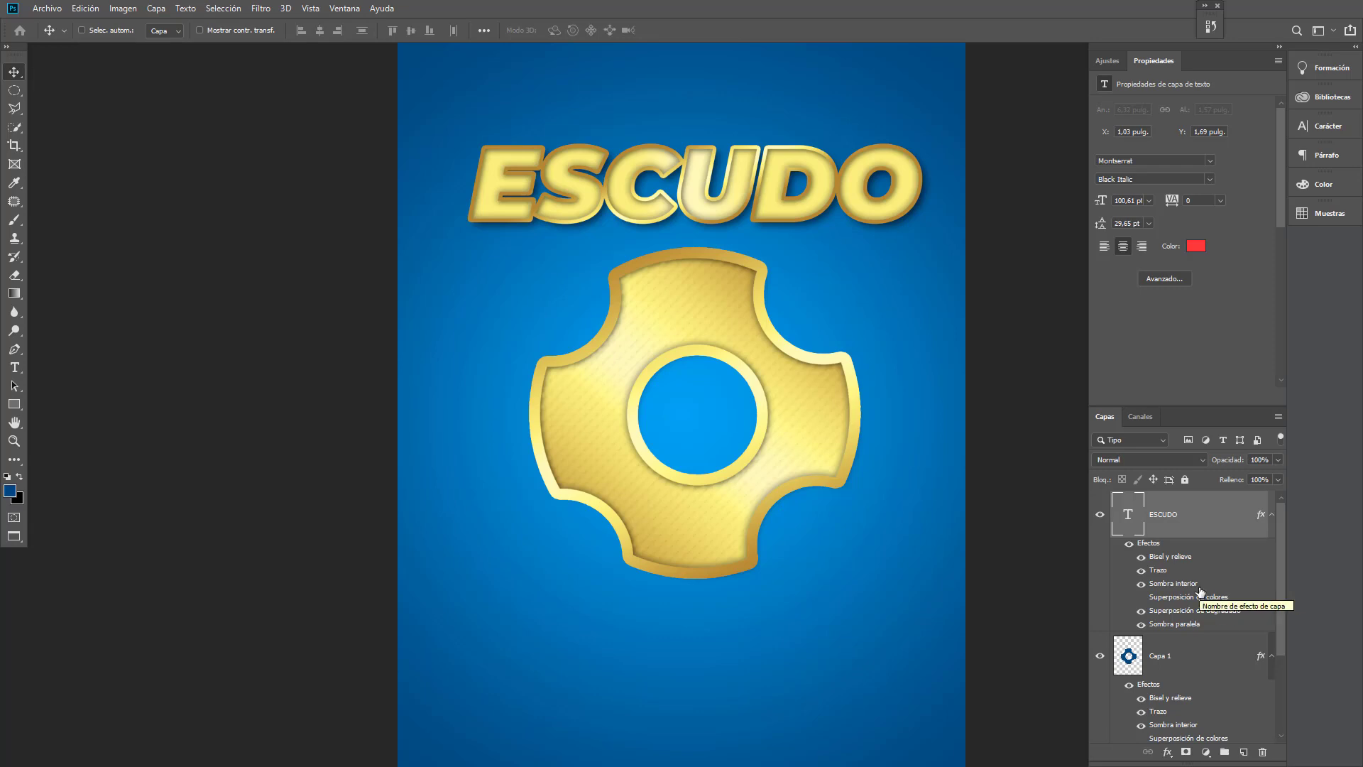
click(1272, 515)
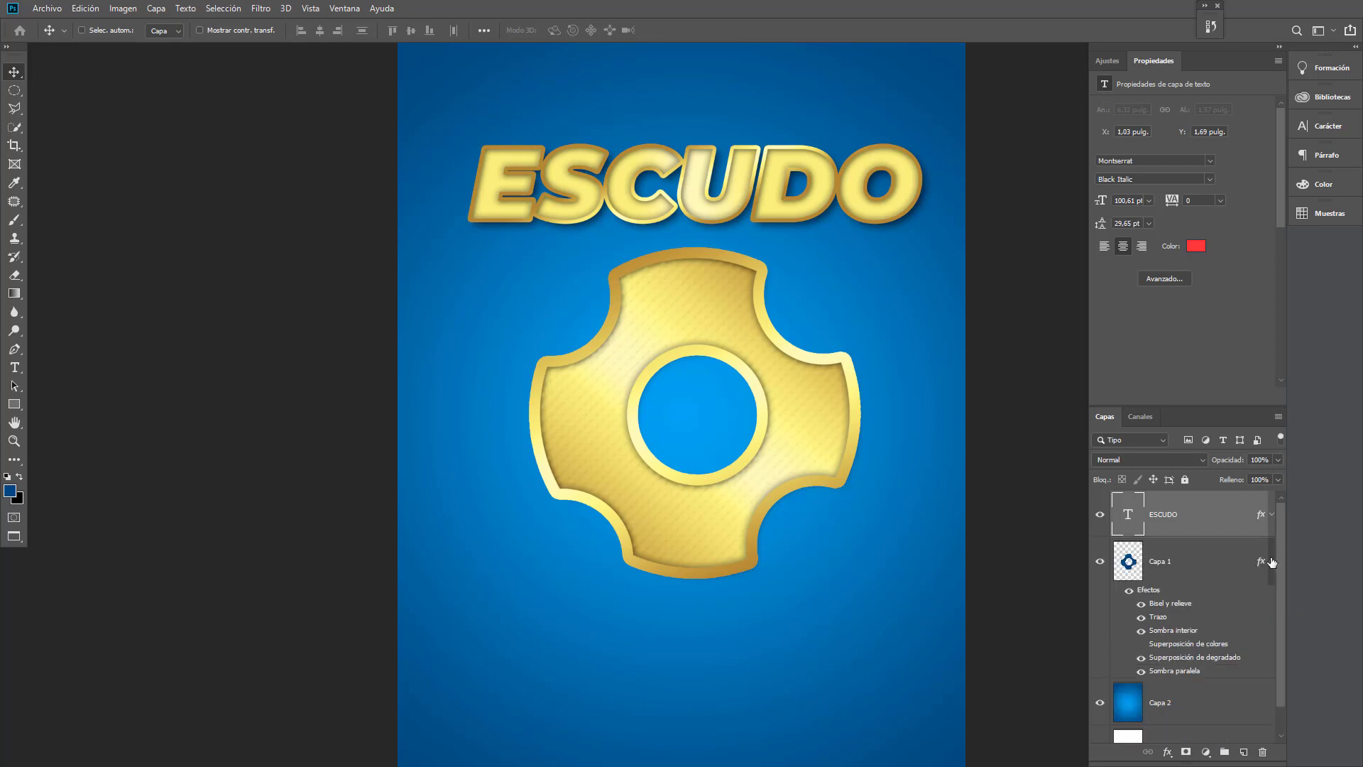
- Increase the distance of the drop shadow on Capa 1's gold shape to about 83 px and apply it
click(1272, 562)
click(1272, 561)
double_click(1164, 674)
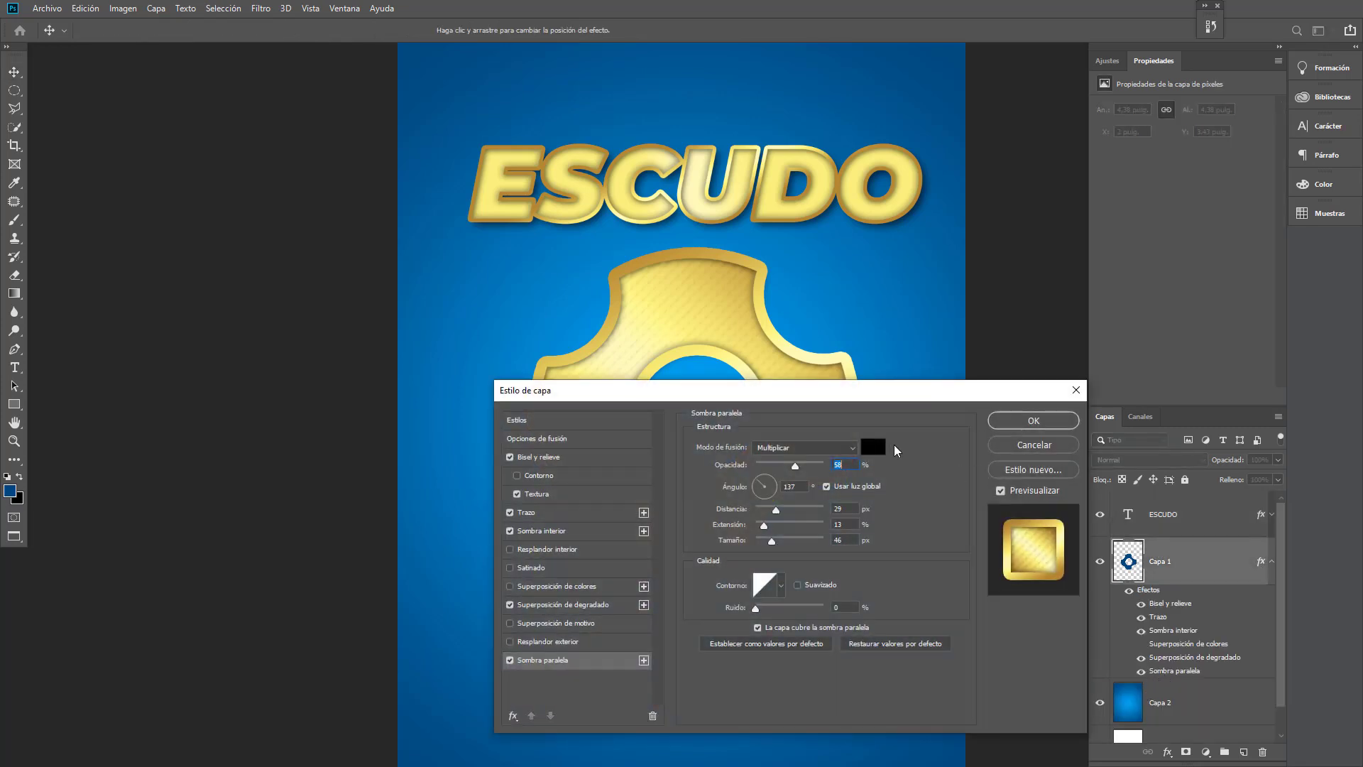
drag(827, 396, 1038, 58)
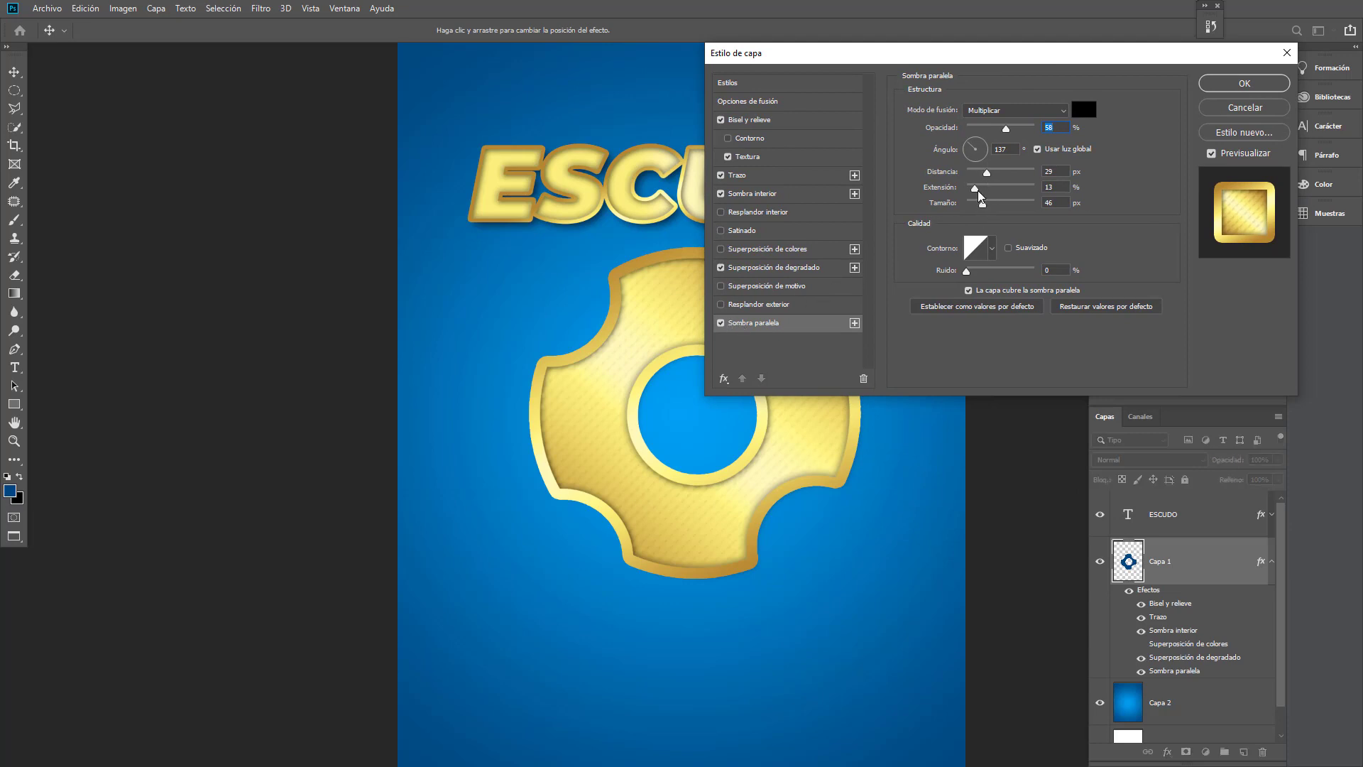
drag(986, 172, 1014, 177)
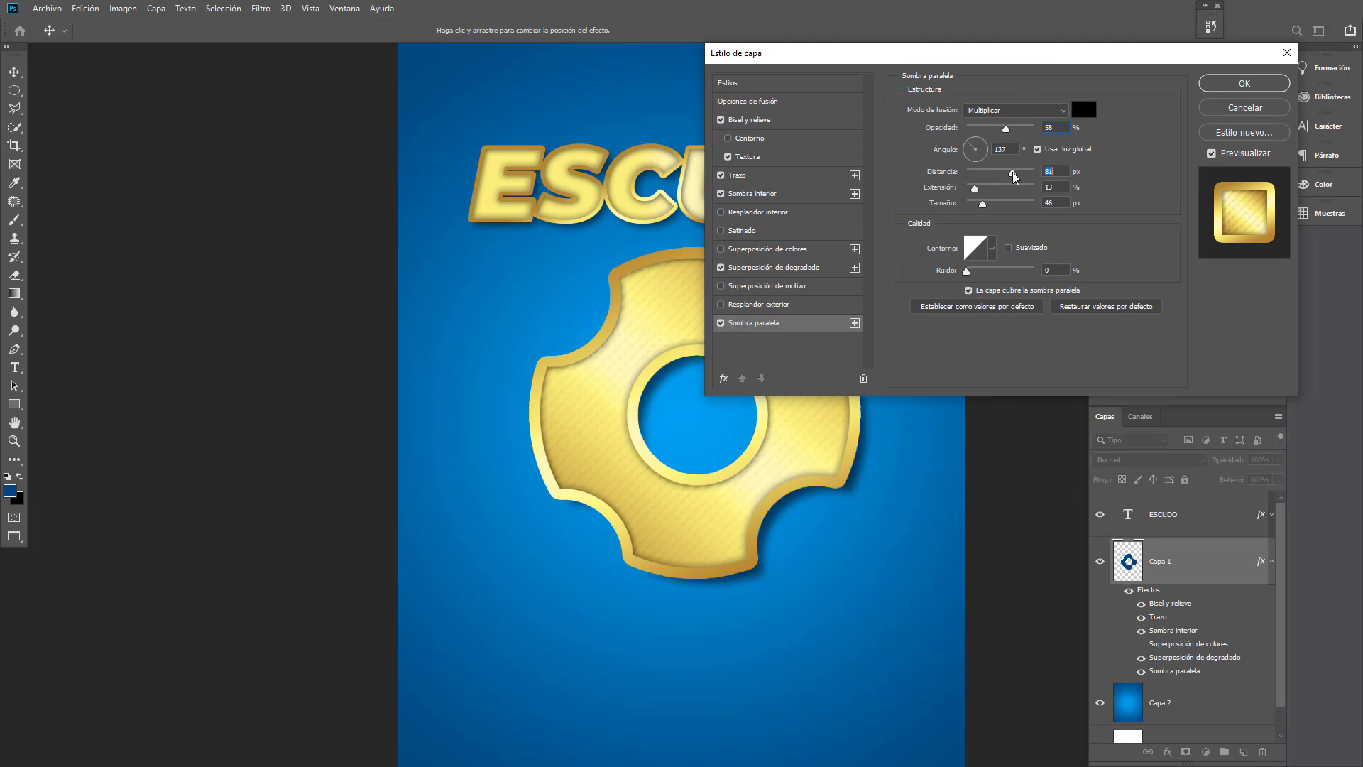
click(1245, 83)
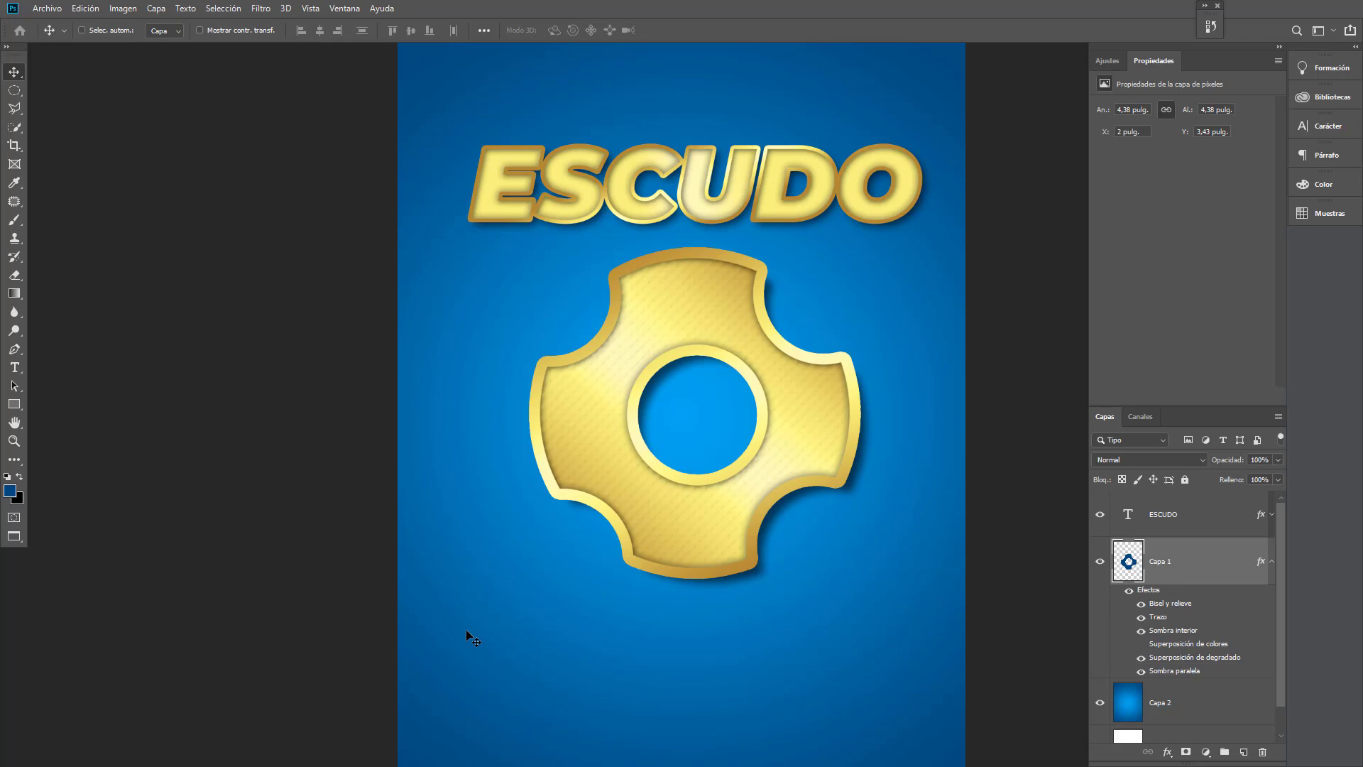
- Expand the ESCUDO layer's effects and hide its inner shadow
drag(592, 488, 536, 546)
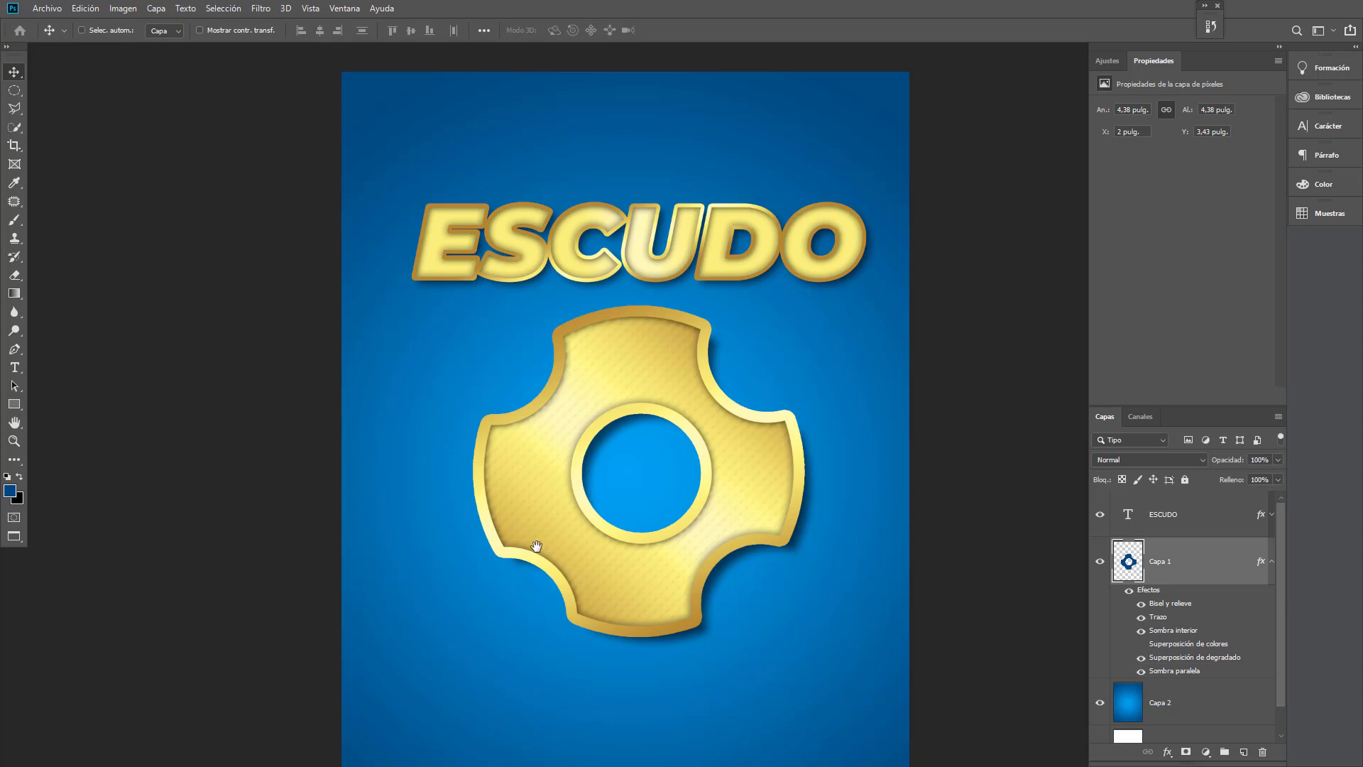
click(1272, 515)
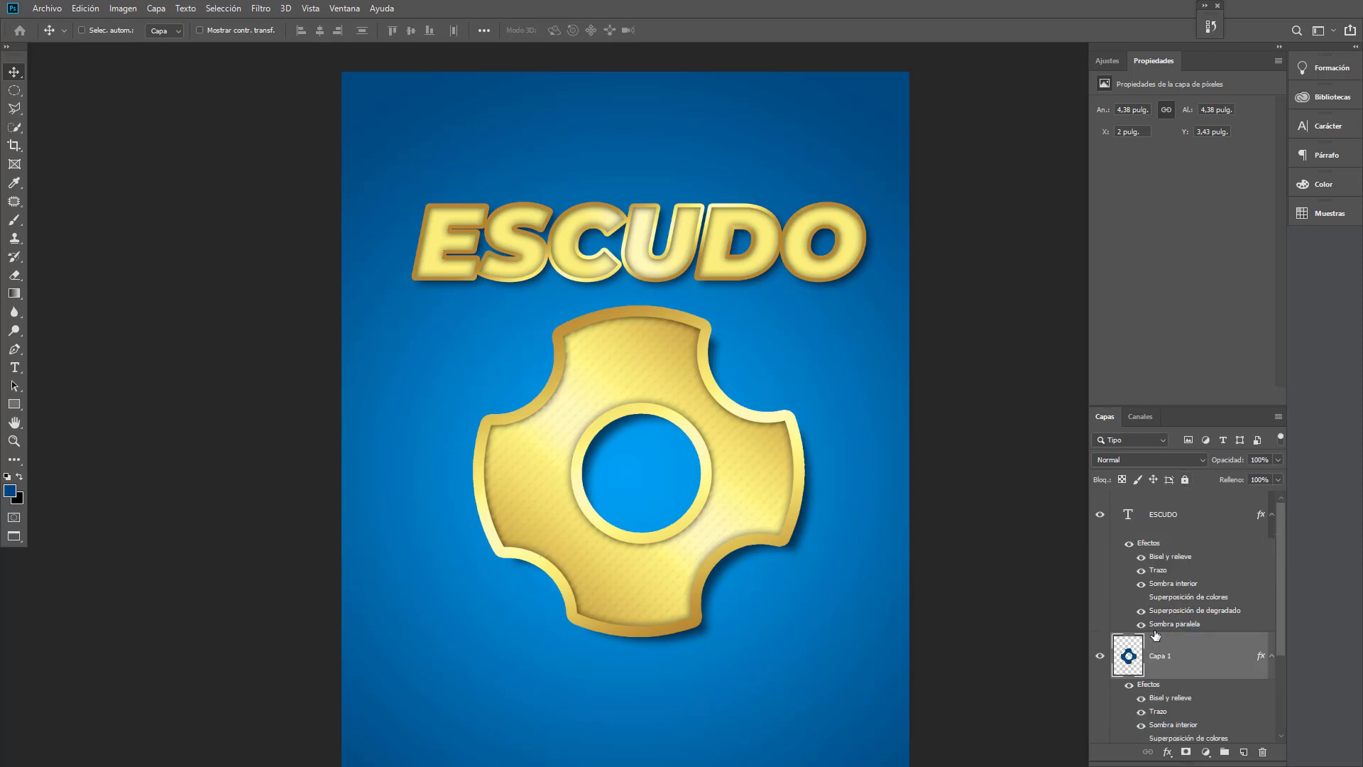
click(1140, 583)
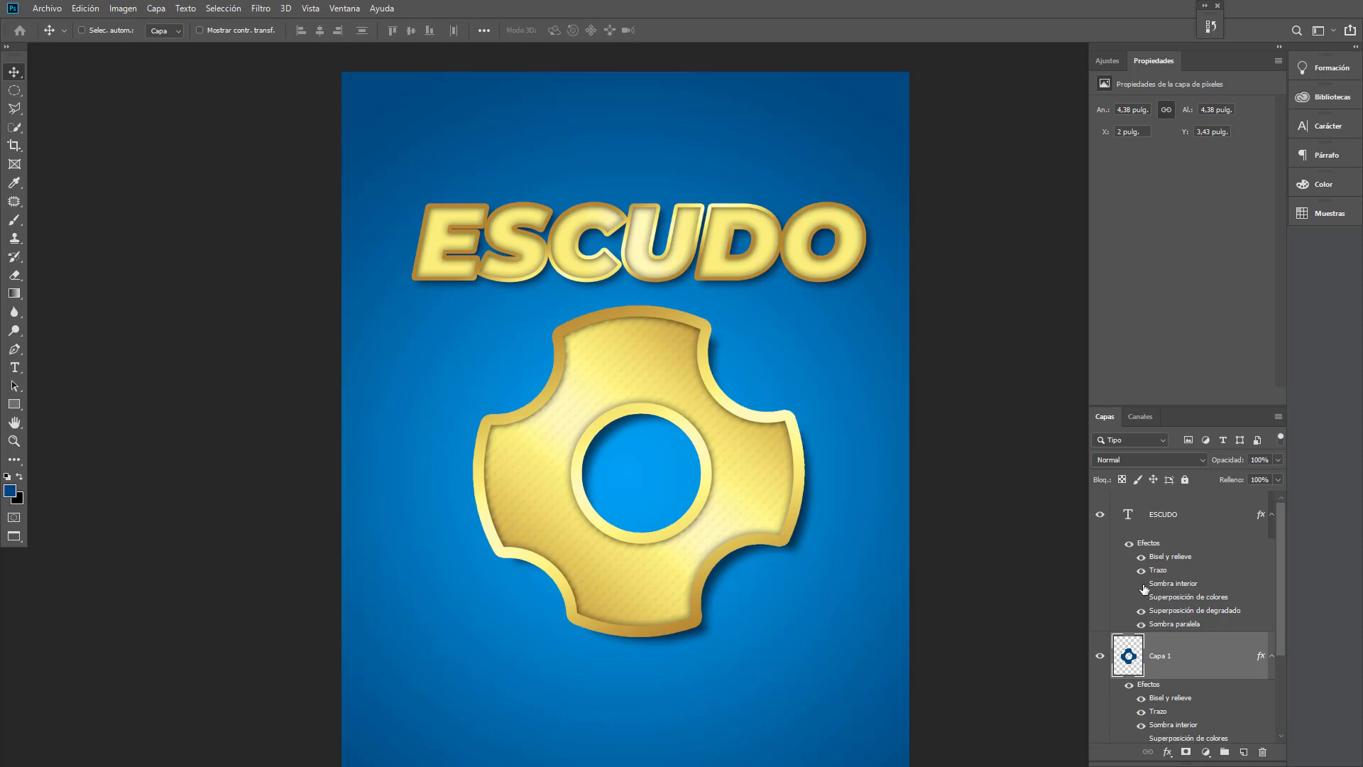